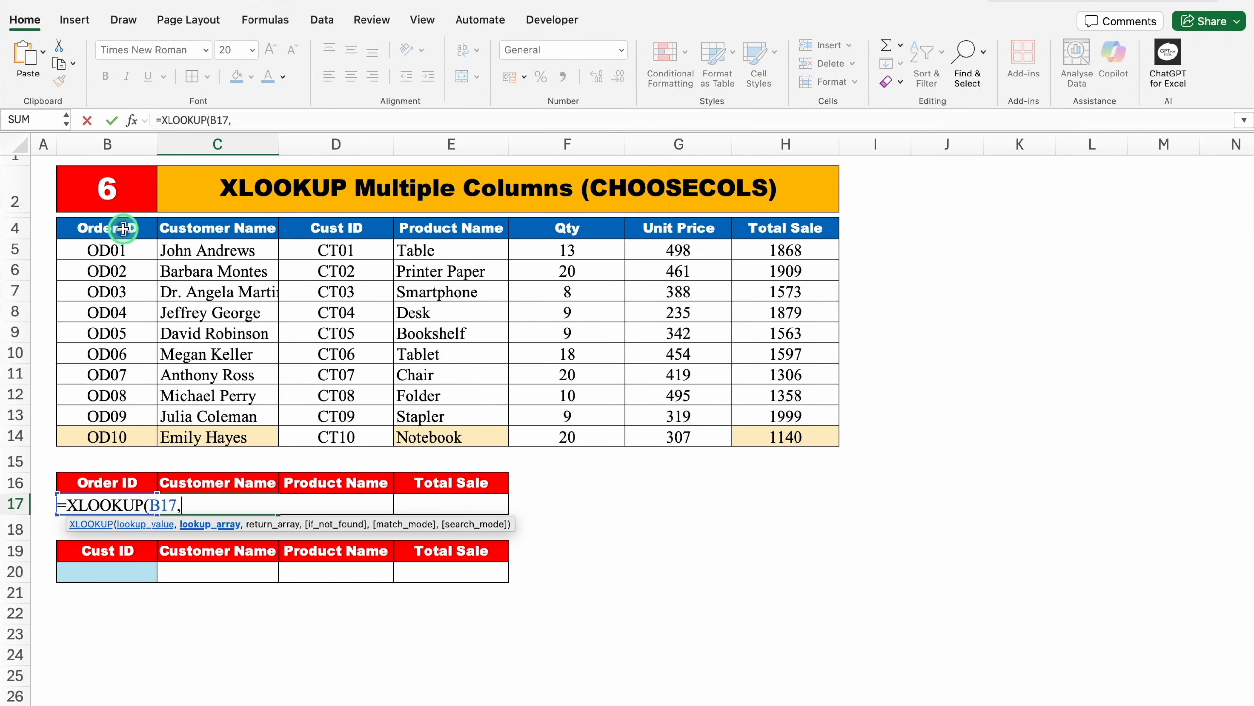
Complete the XLOOKUP formula in C17 with lookup array B4:B14 and return array B4:H14.
left_click_drag(123, 228, 127, 437)
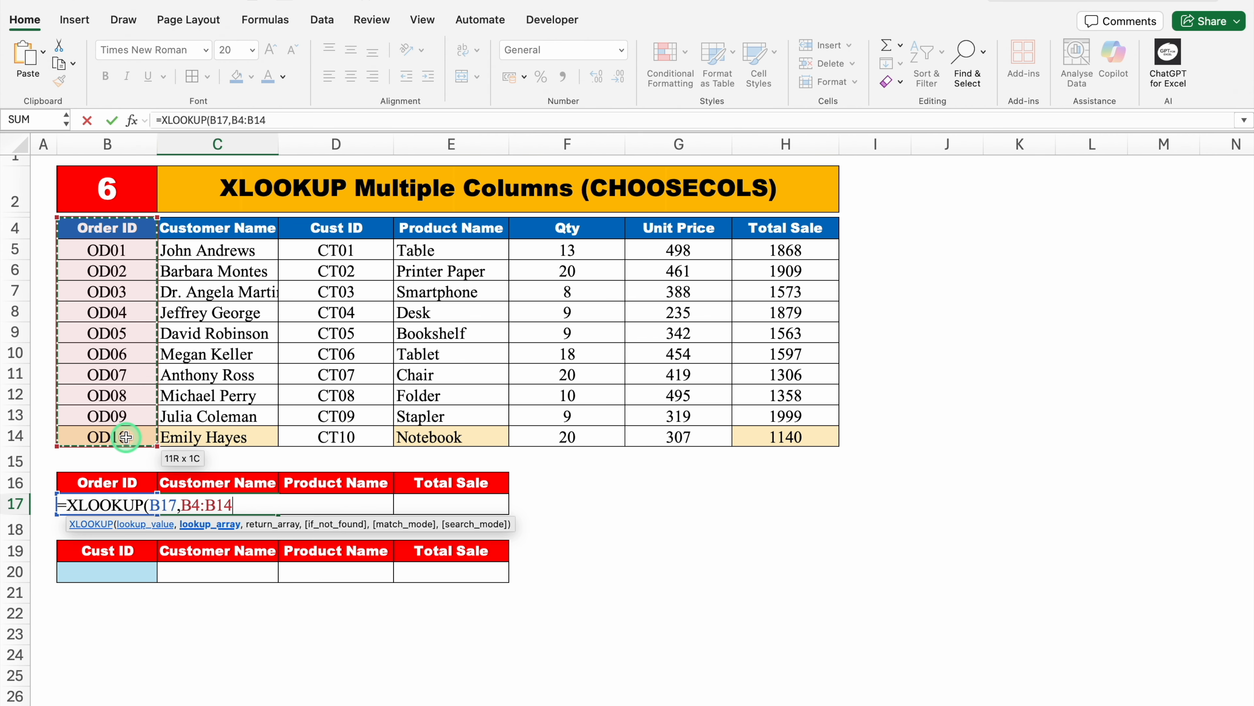
type(",")
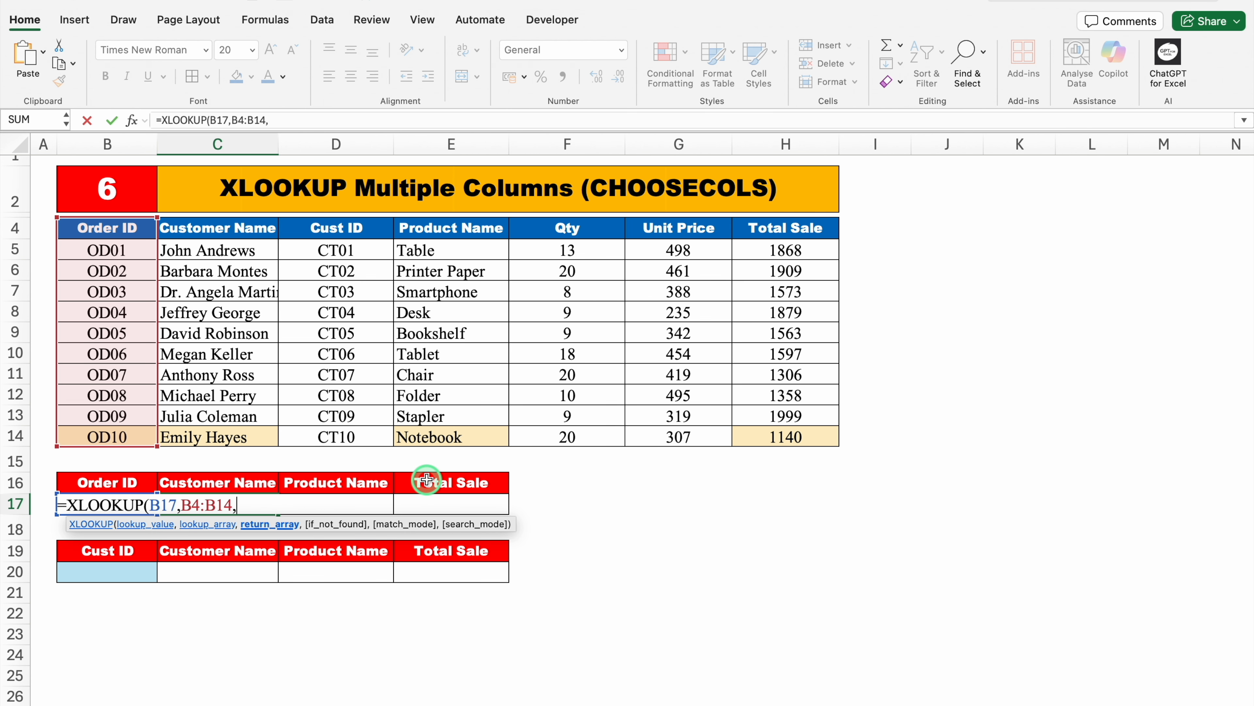
left_click_drag(111, 229, 781, 433)
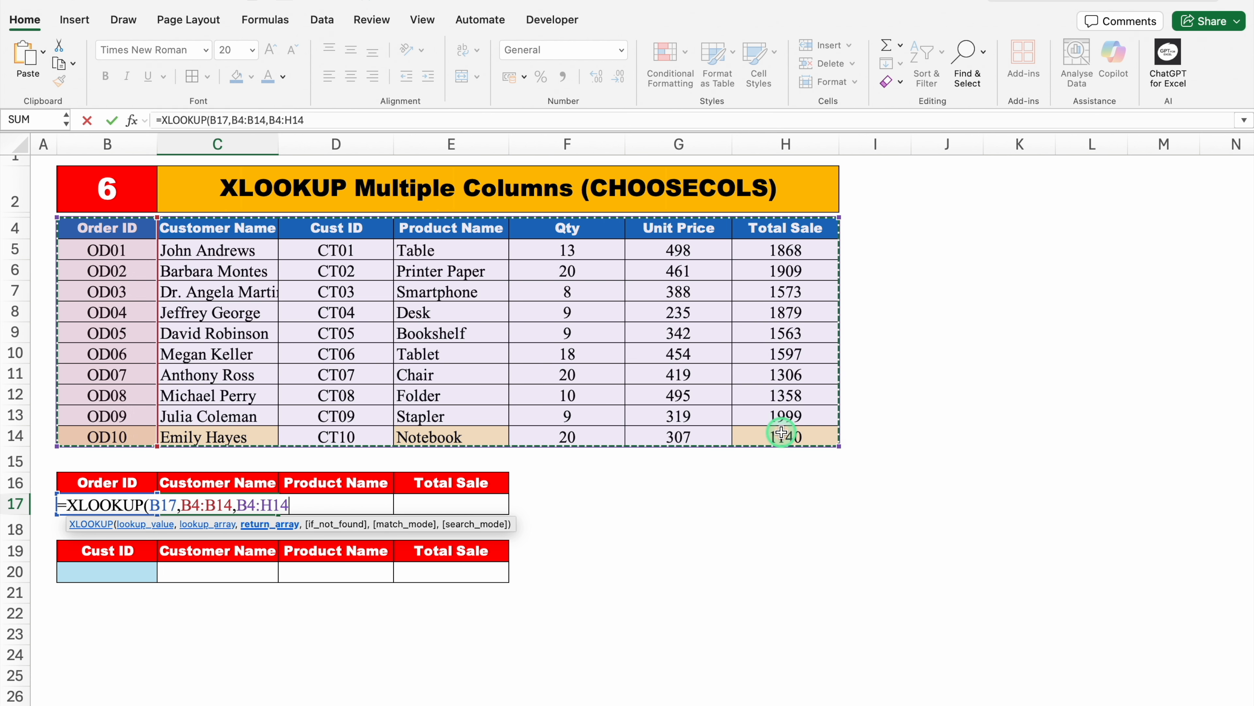
type(")")
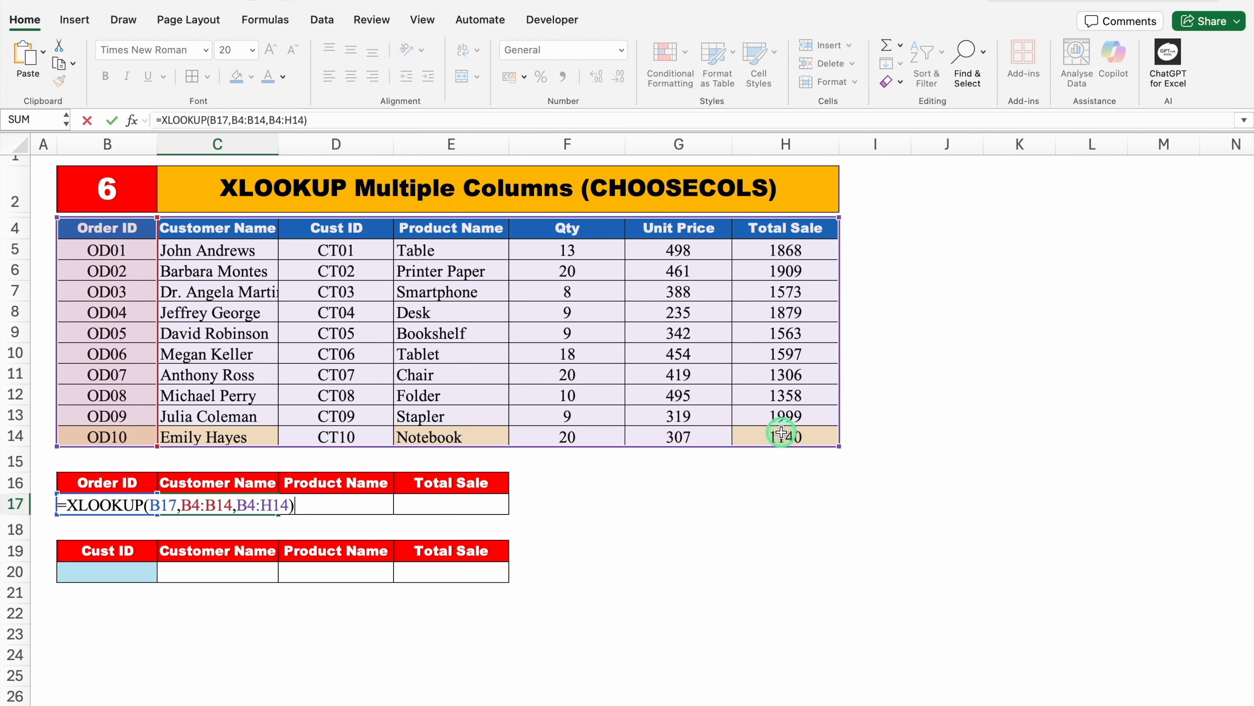
key("Return")
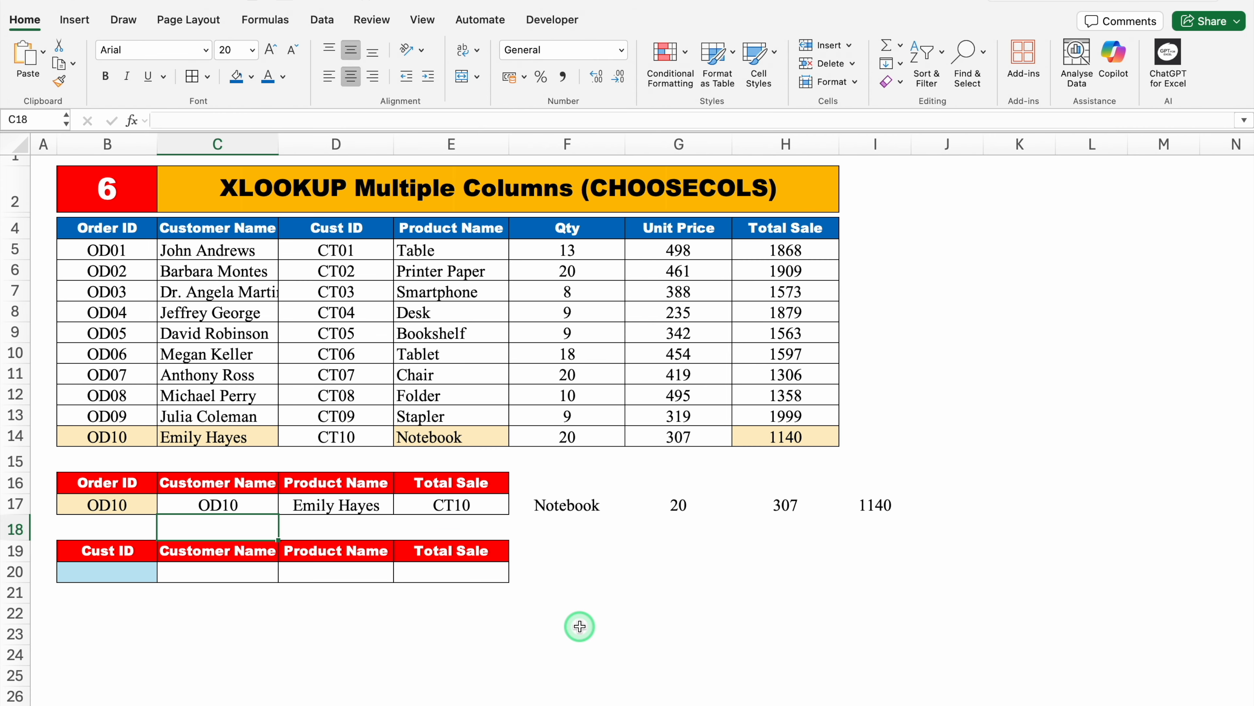
Wrap the XLOOKUP formula in C17 in CHOOSECOLS so that it returns only columns 2, 4 and 7.
left_click(236, 502)
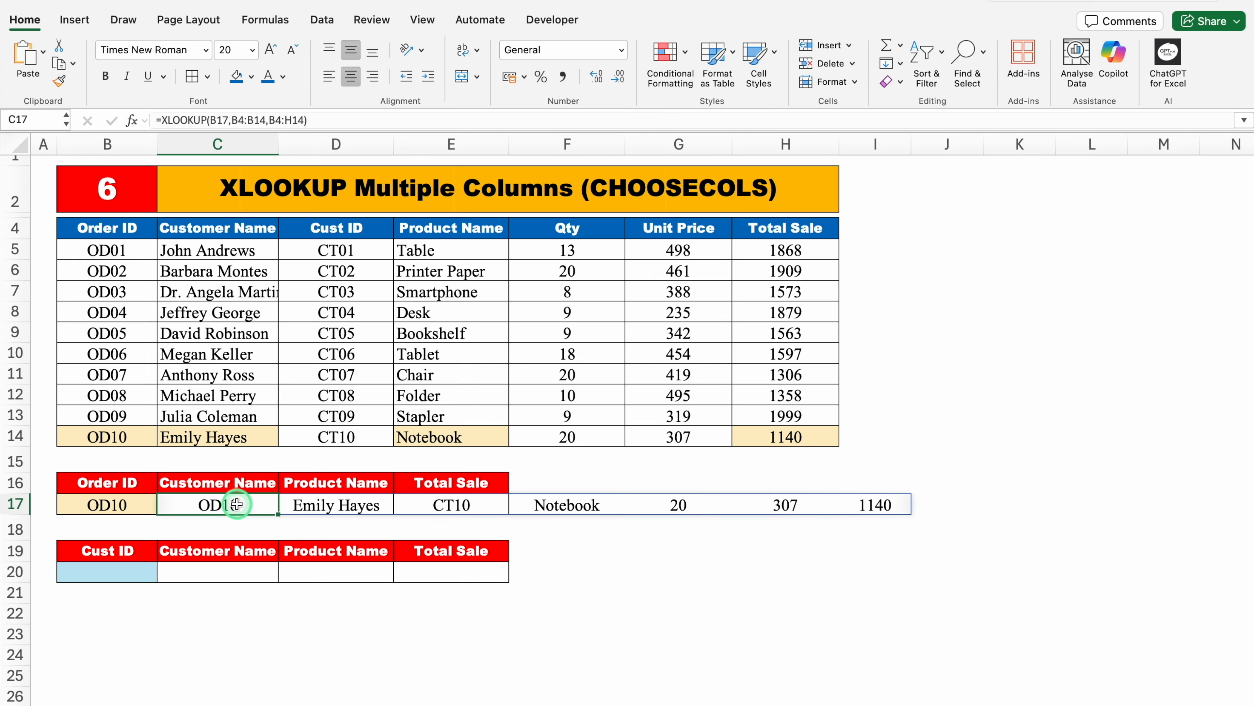
double_click(236, 502)
left_click(67, 504)
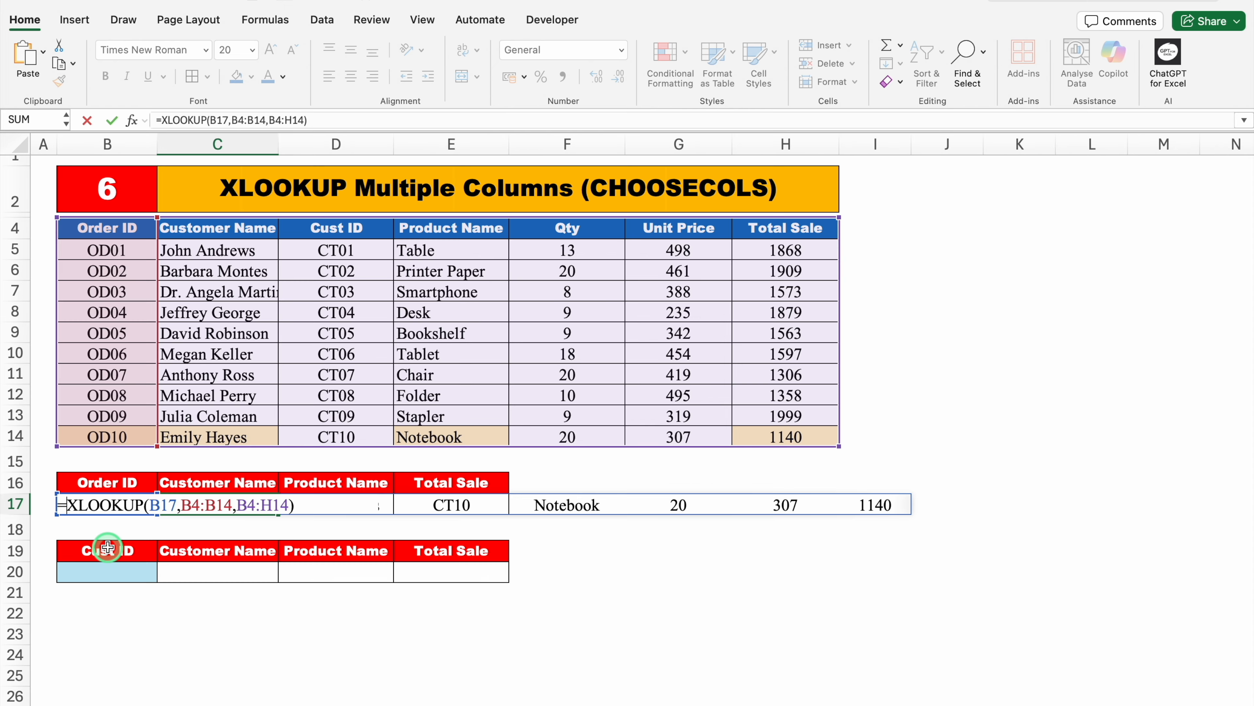
type("CHOO")
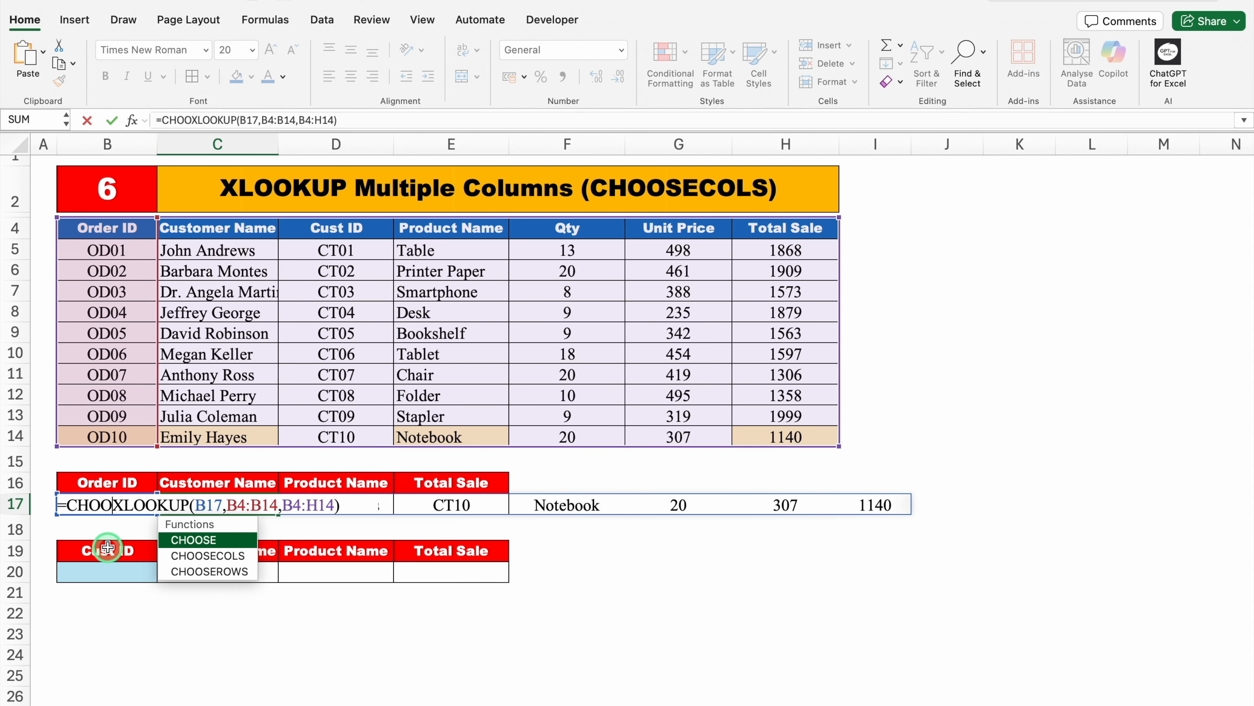
left_click(237, 556)
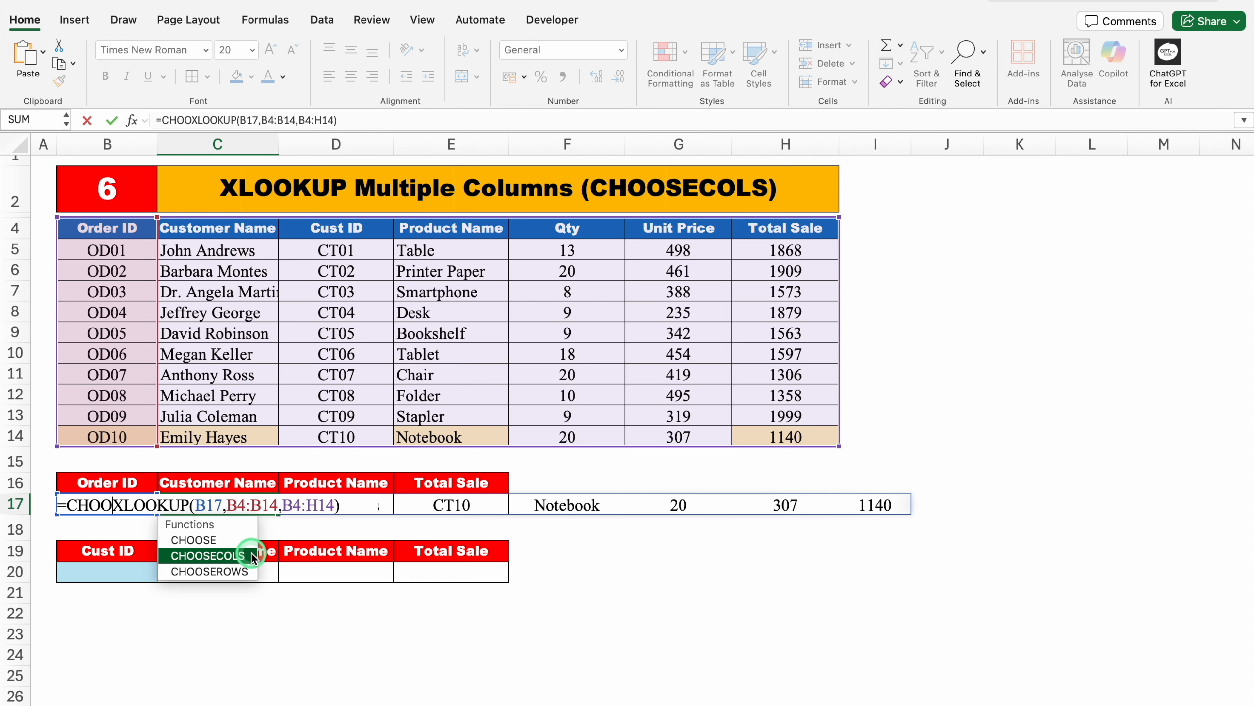
left_click(246, 555)
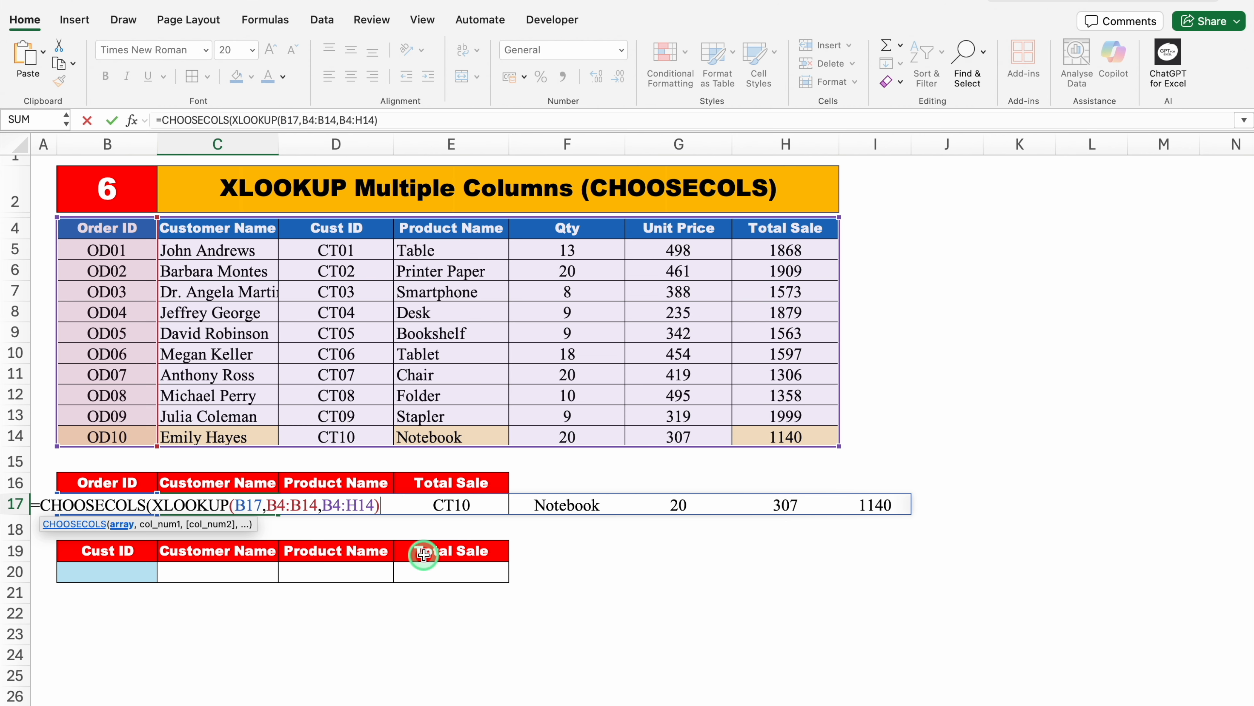
type(",")
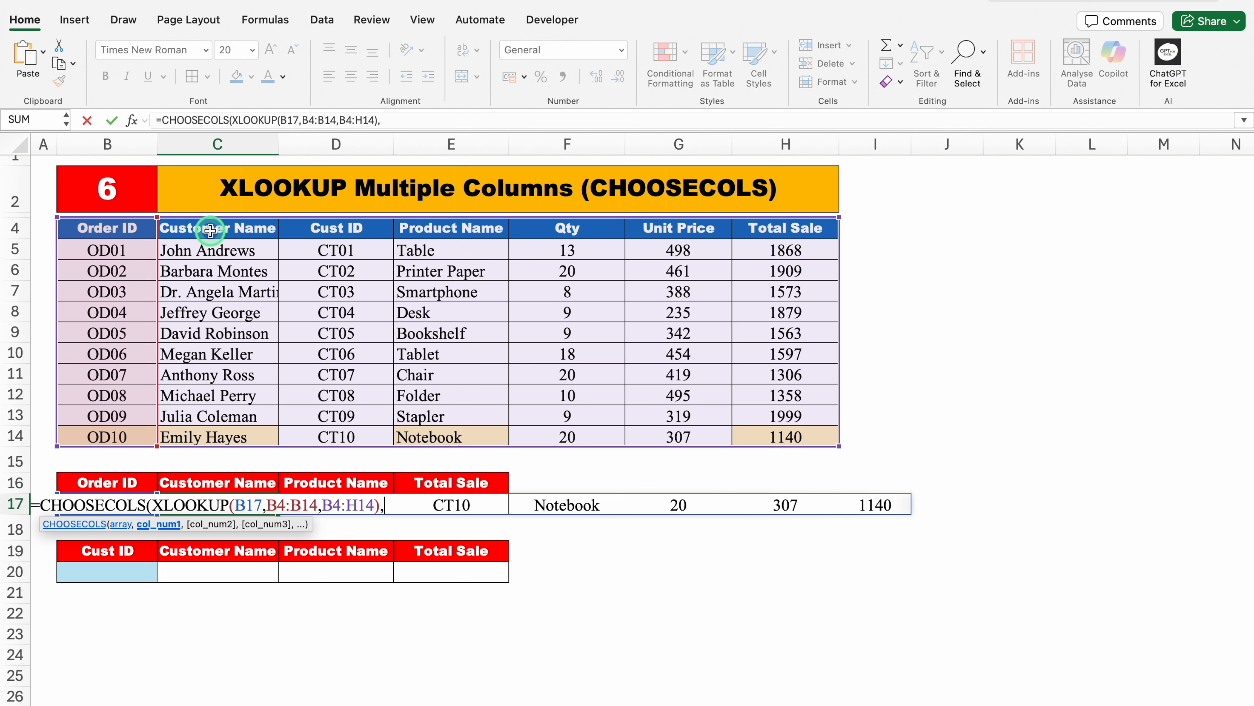
type("2,")
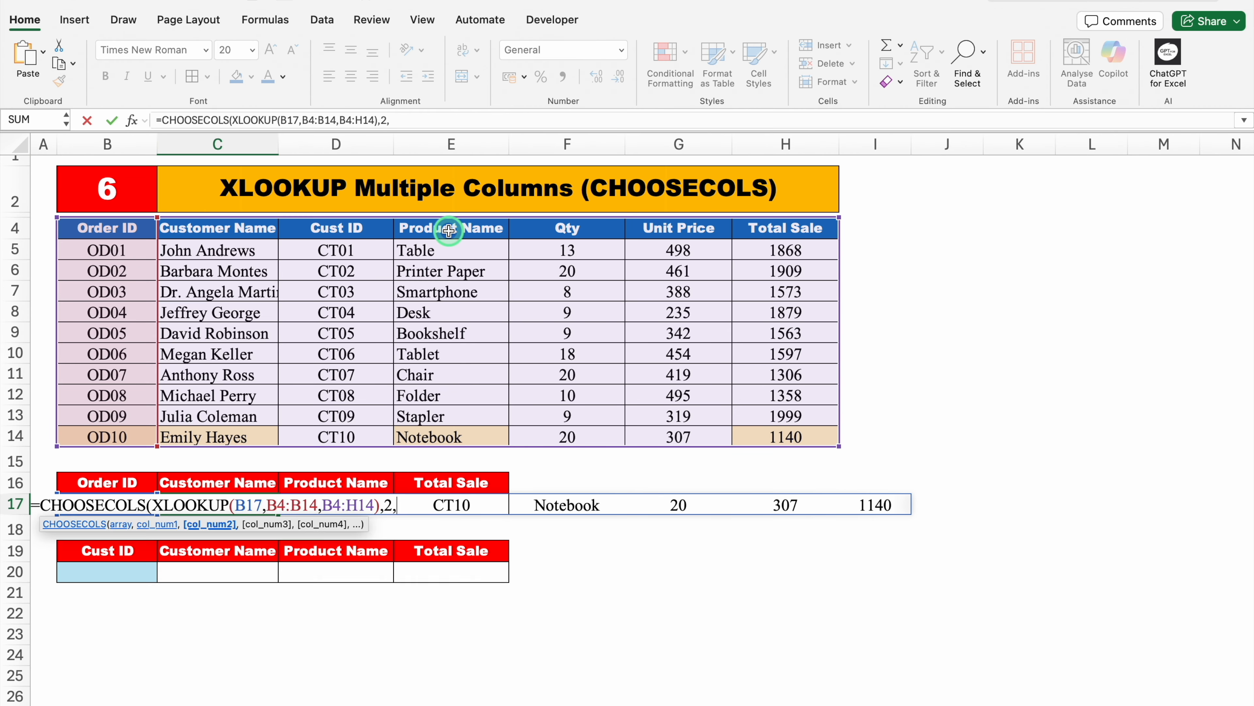
type("4,")
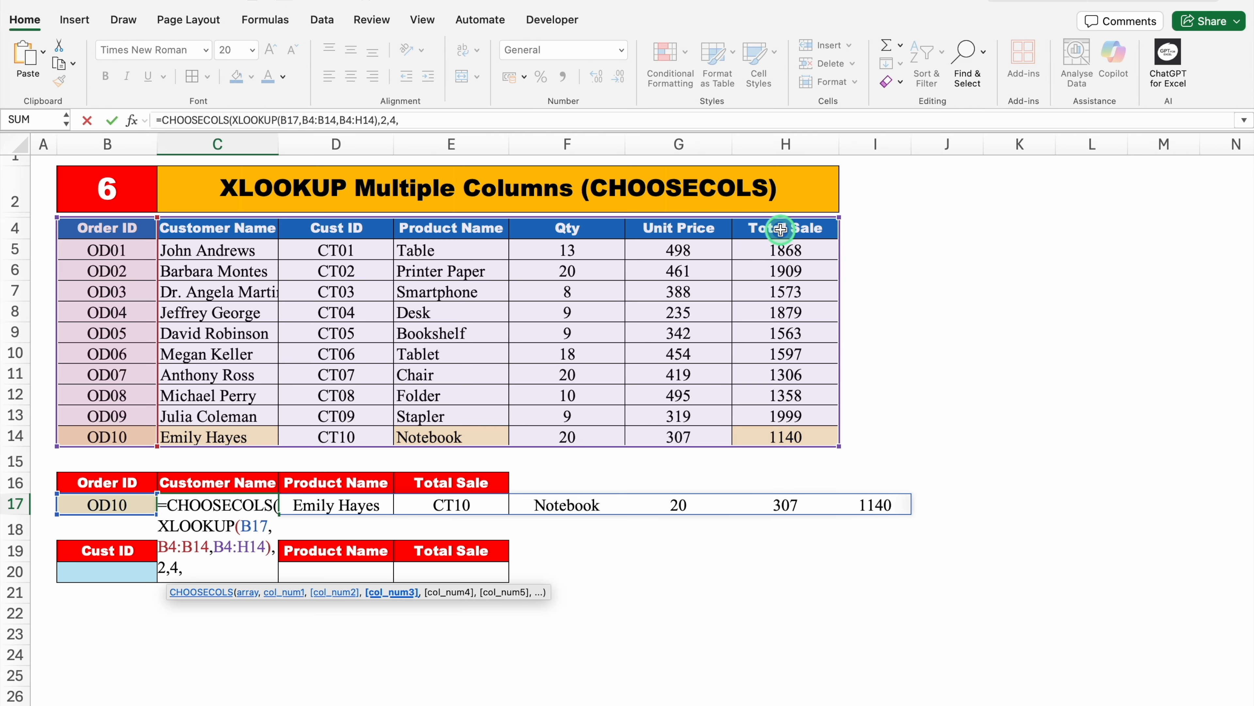
type("7)")
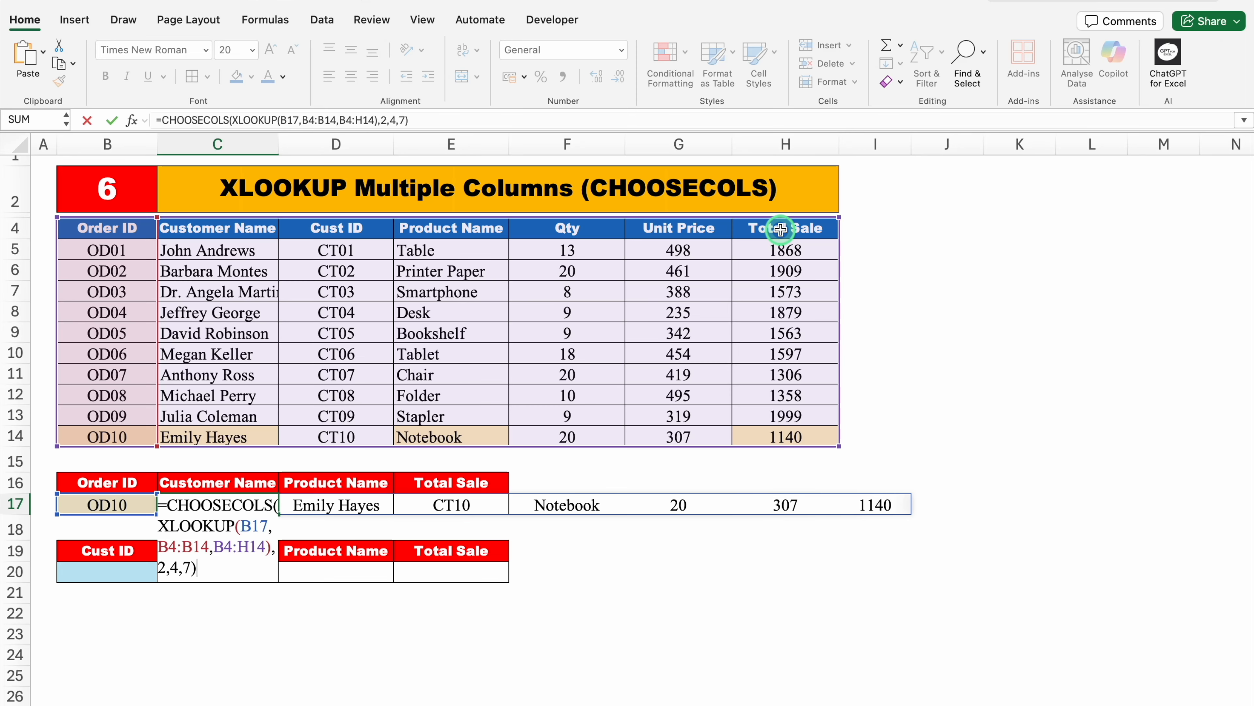
key("Return")
left_click(299, 645)
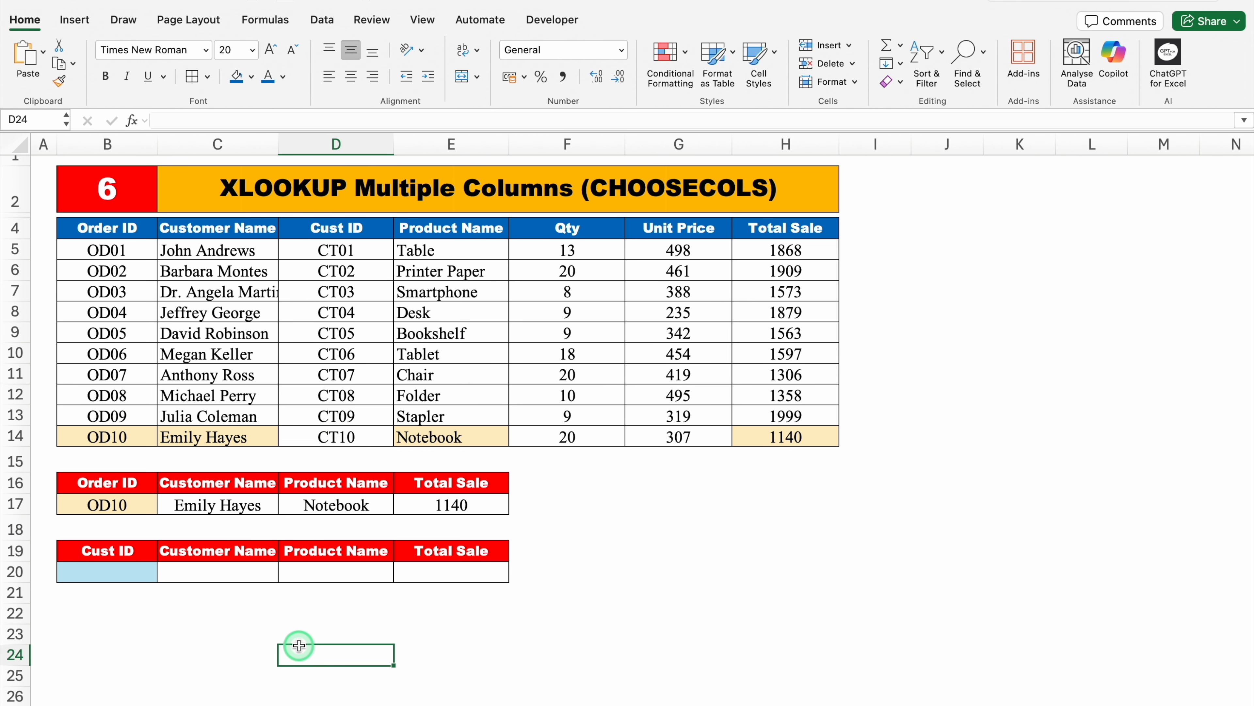
Enter the customer ID from table row 13 into the Cust ID lookup cell B20.
left_click(108, 570)
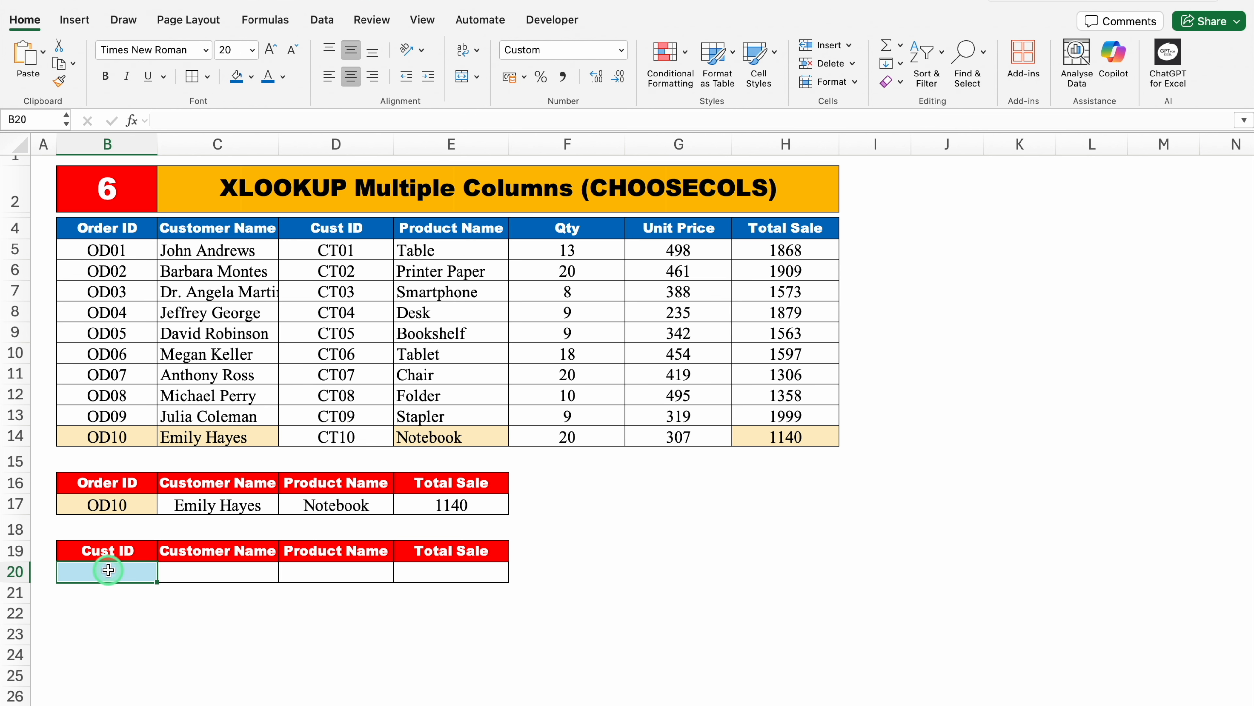
type("CT")
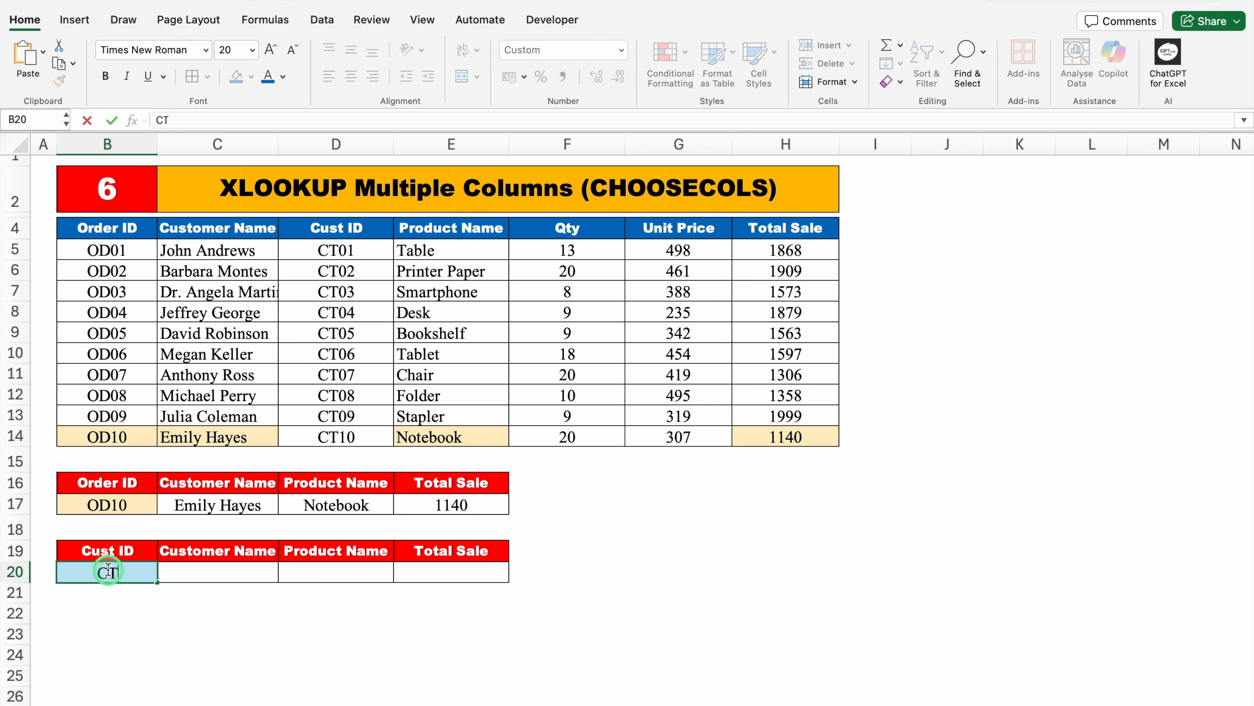
type("09")
key("Return")
Enter an XLOOKUP formula in C20 with lookup value B20, lookup array D4:D14 and return array C4:H14.
left_click(206, 570)
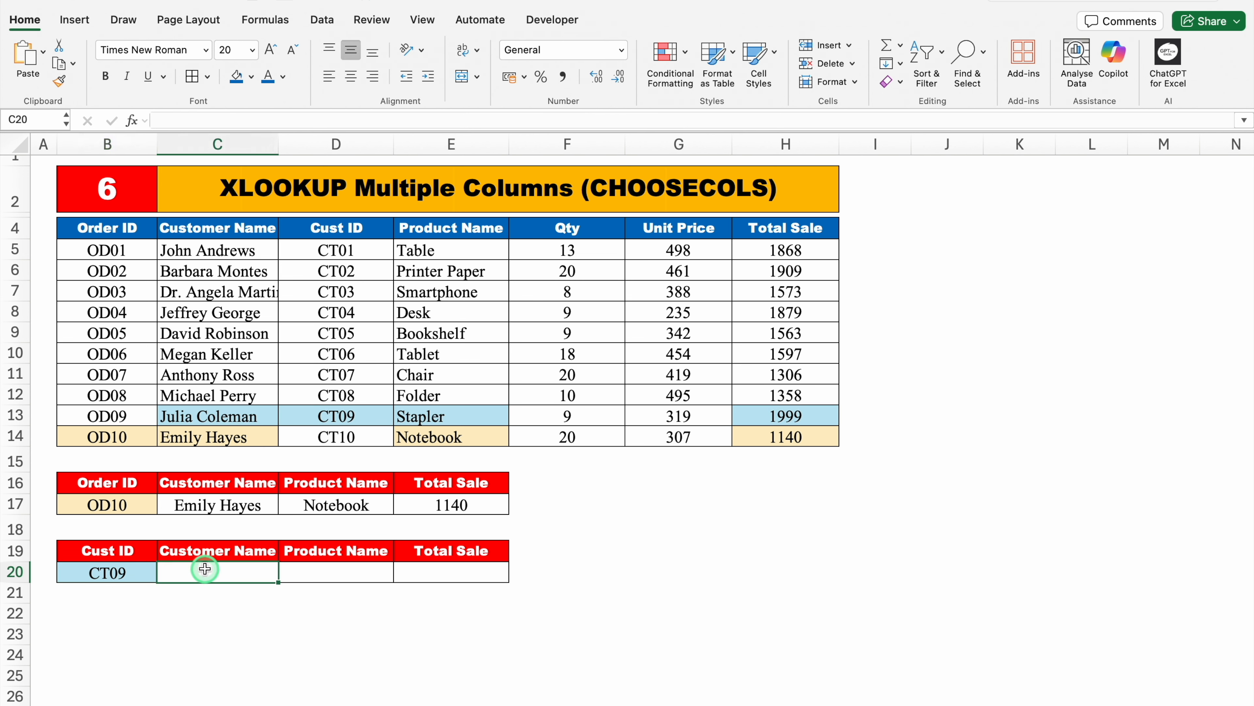
type("=")
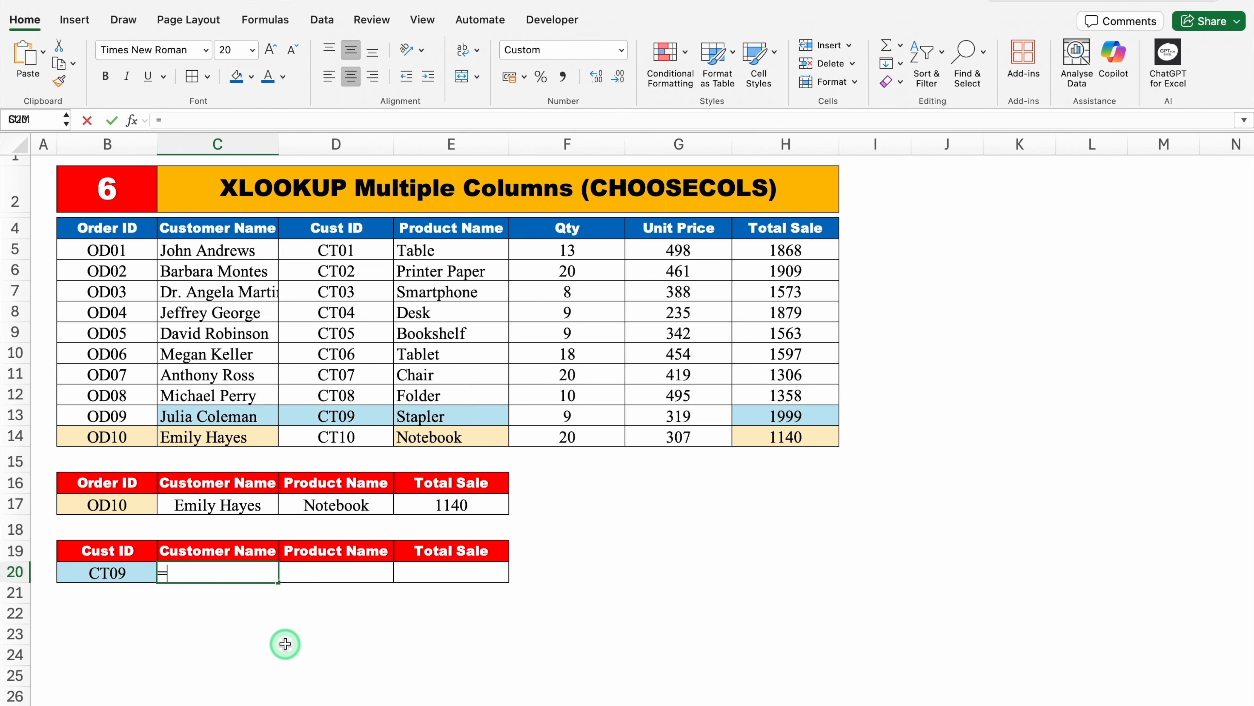
type("XLOOKUP(")
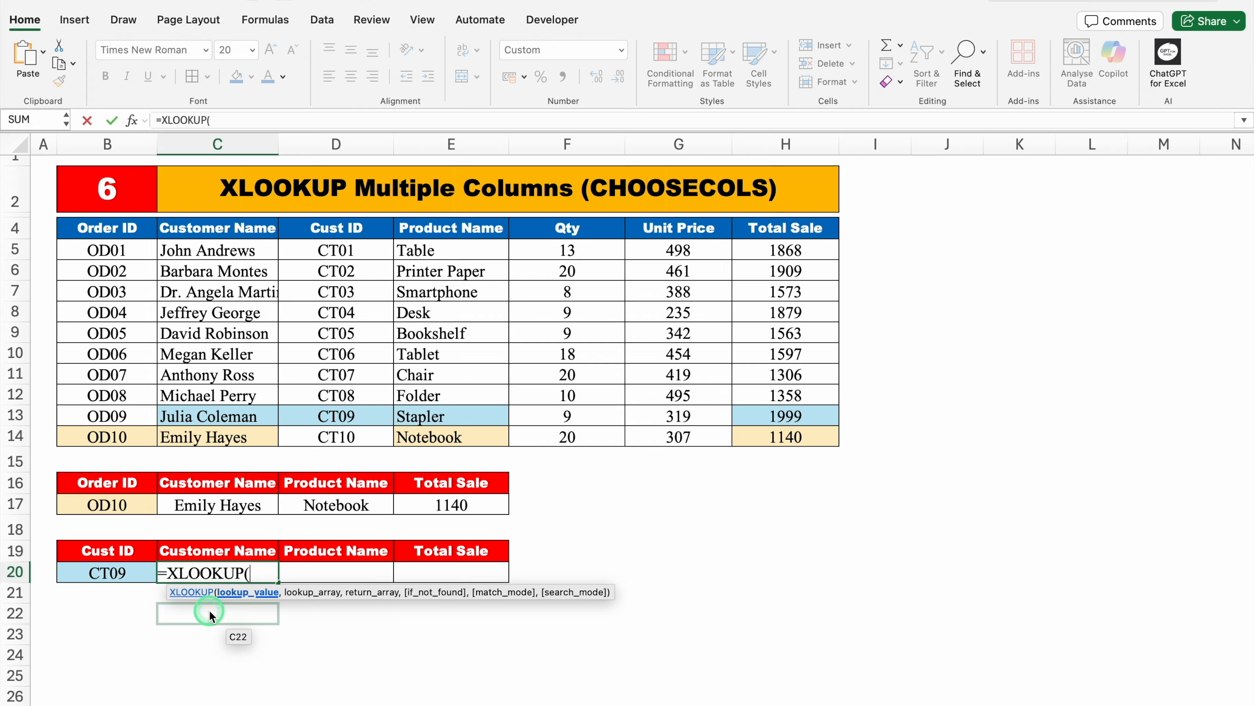
left_click(130, 574)
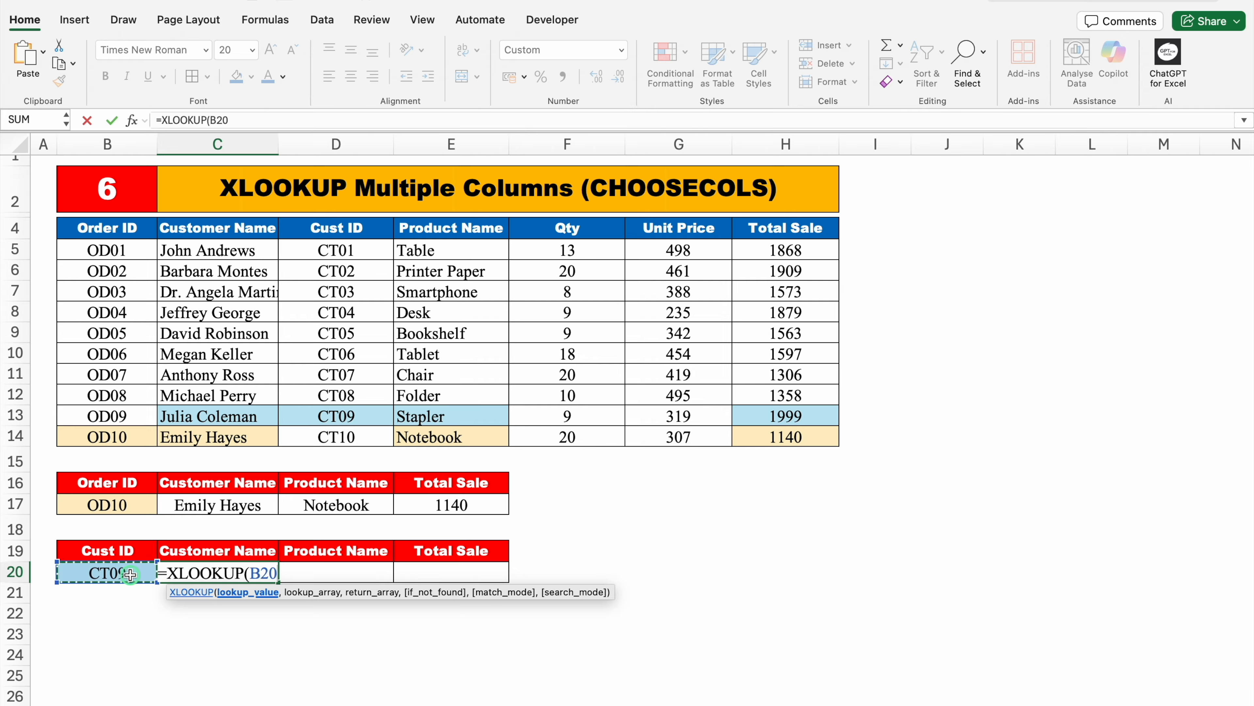
type(",")
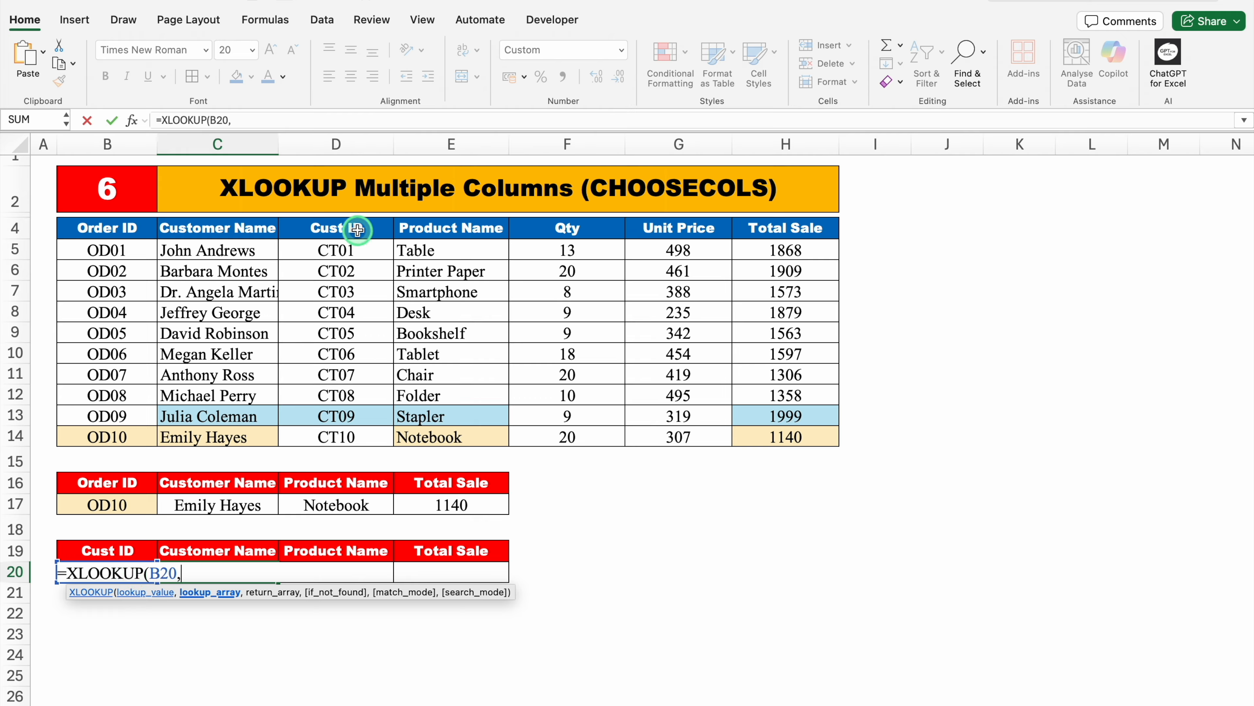
left_click_drag(347, 226, 357, 436)
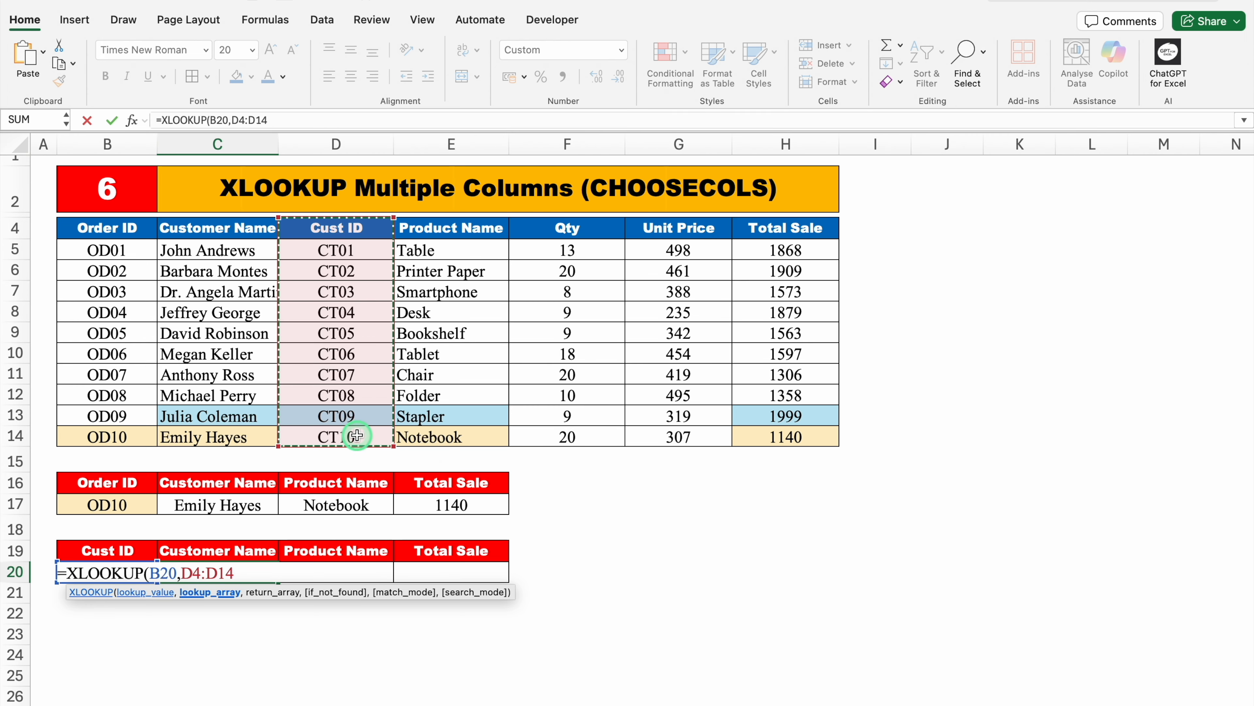
type(",")
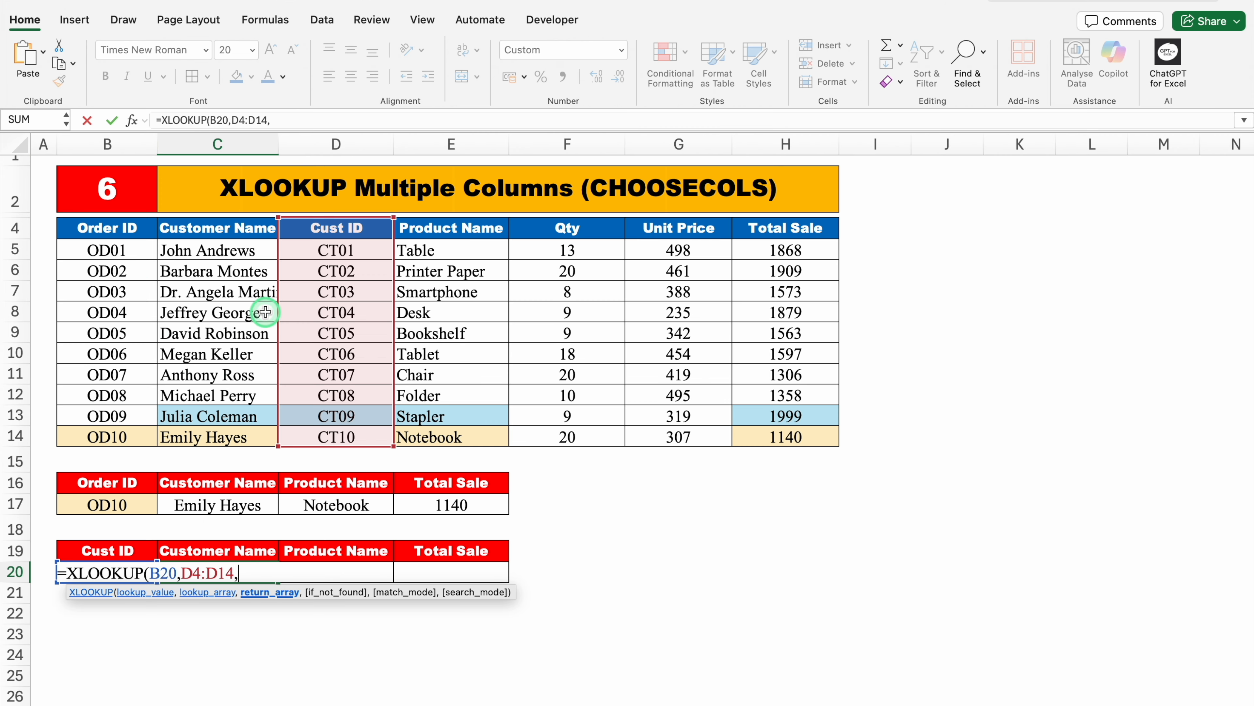
left_click_drag(223, 230, 780, 437)
type(")")
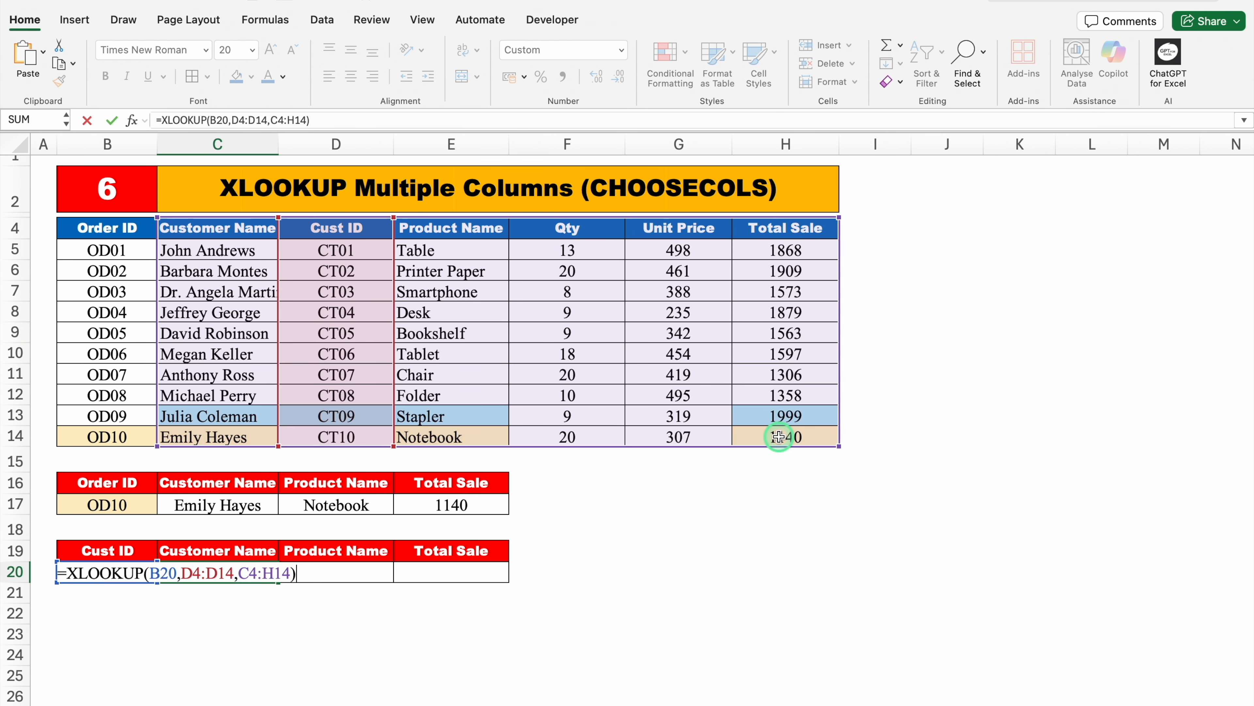
key("Return")
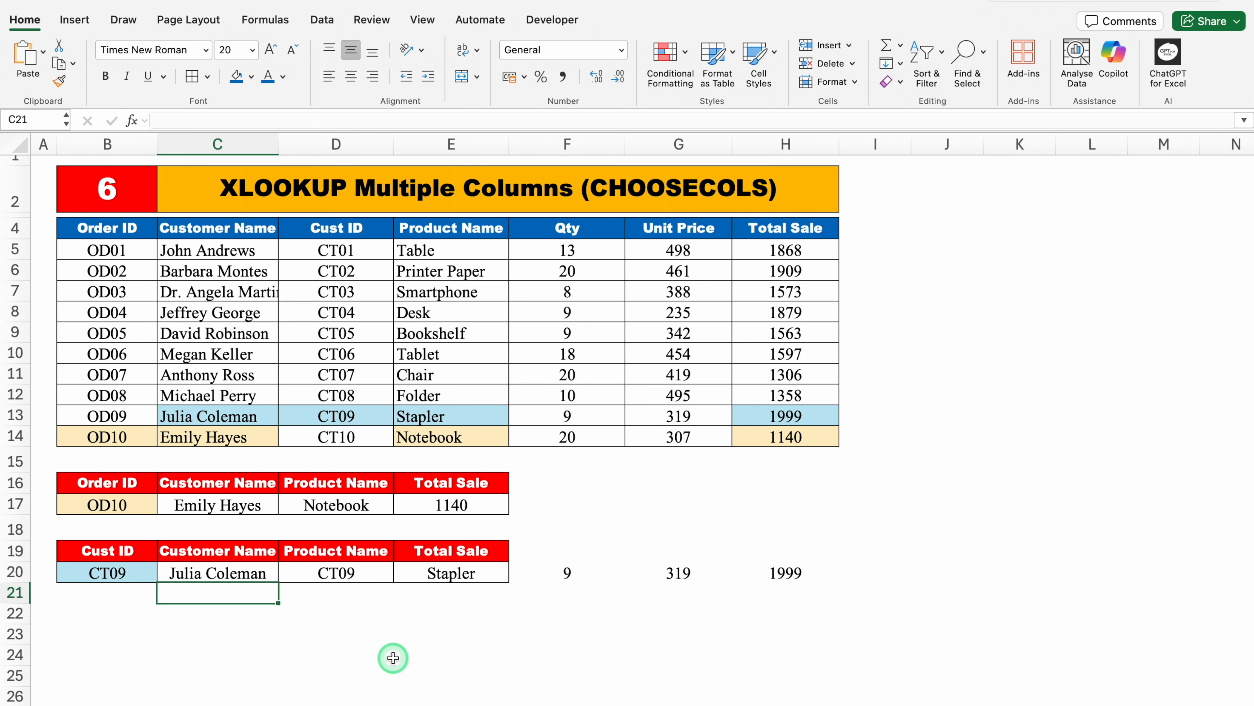
Wrap the XLOOKUP formula in C20 in CHOOSECOLS so that it returns only columns 1, 3 and 6.
left_click(218, 573)
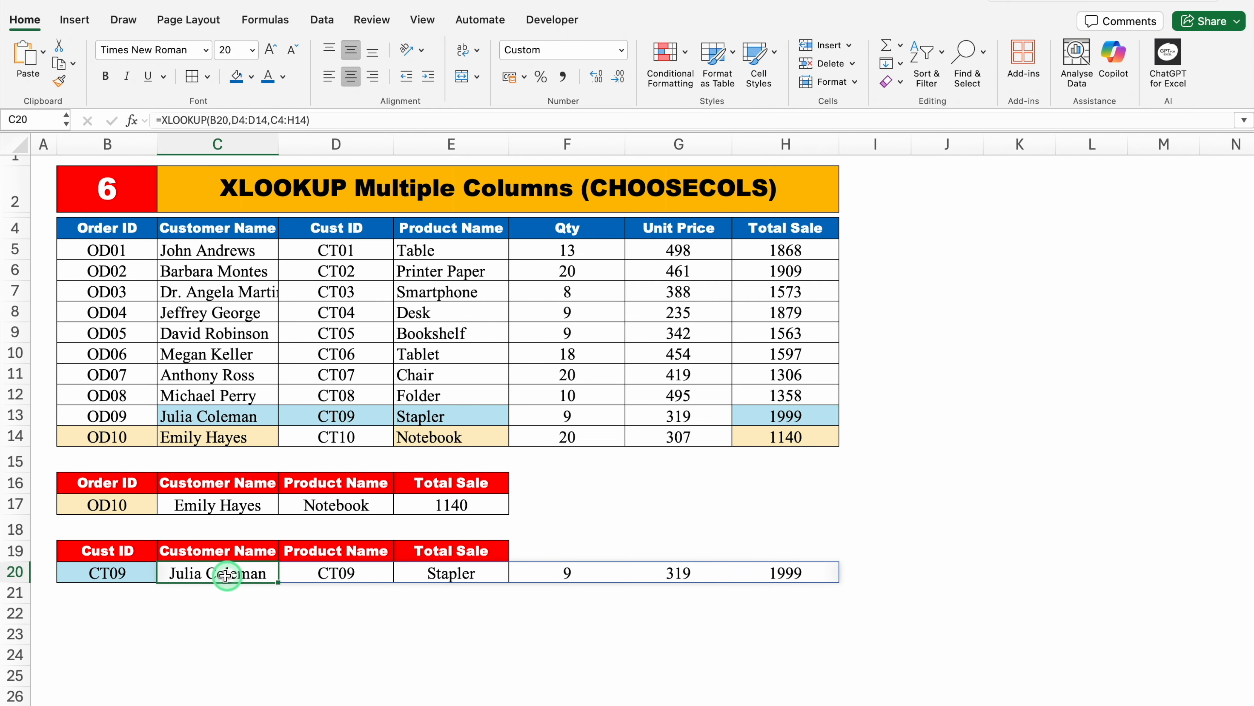
double_click(219, 573)
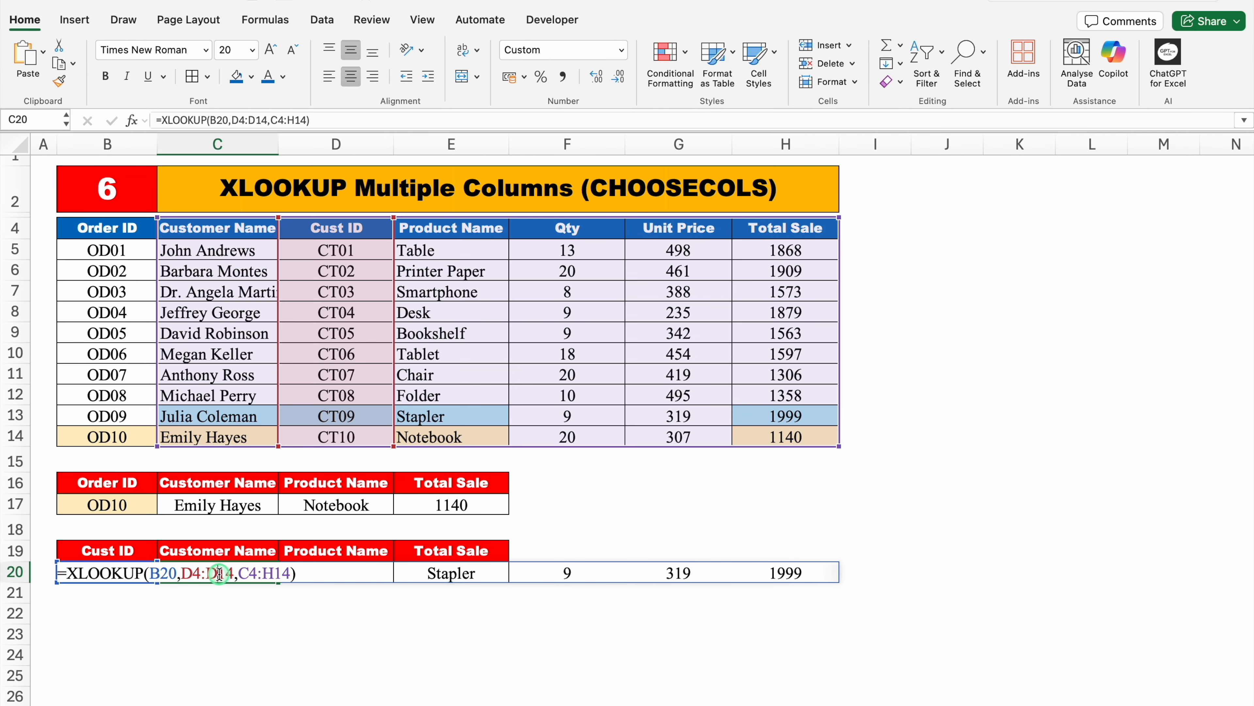
left_click(63, 573)
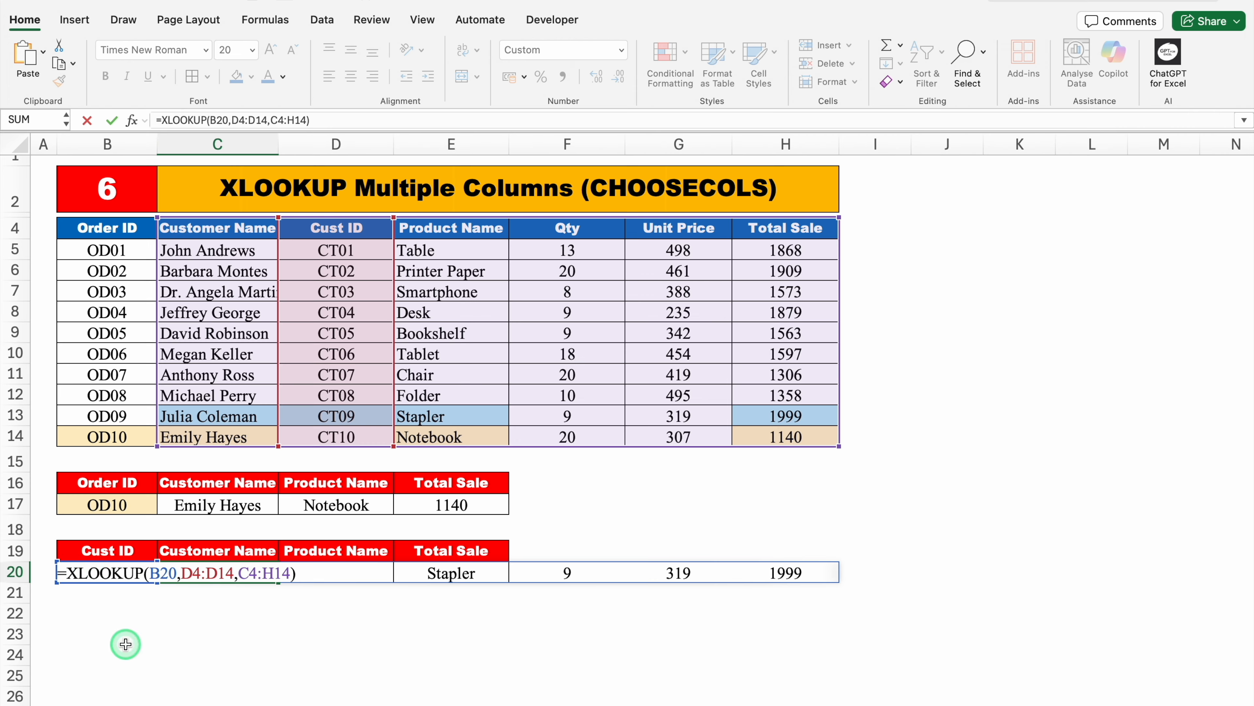
type("CHOO")
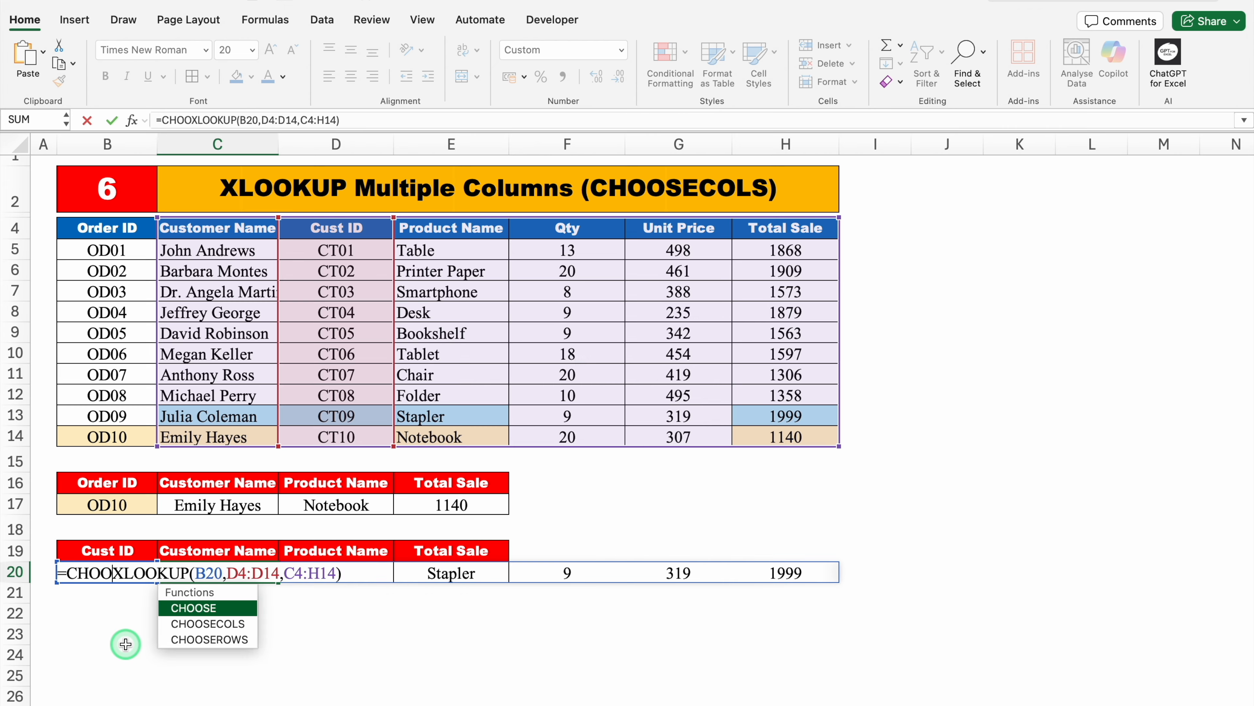
double_click(228, 624)
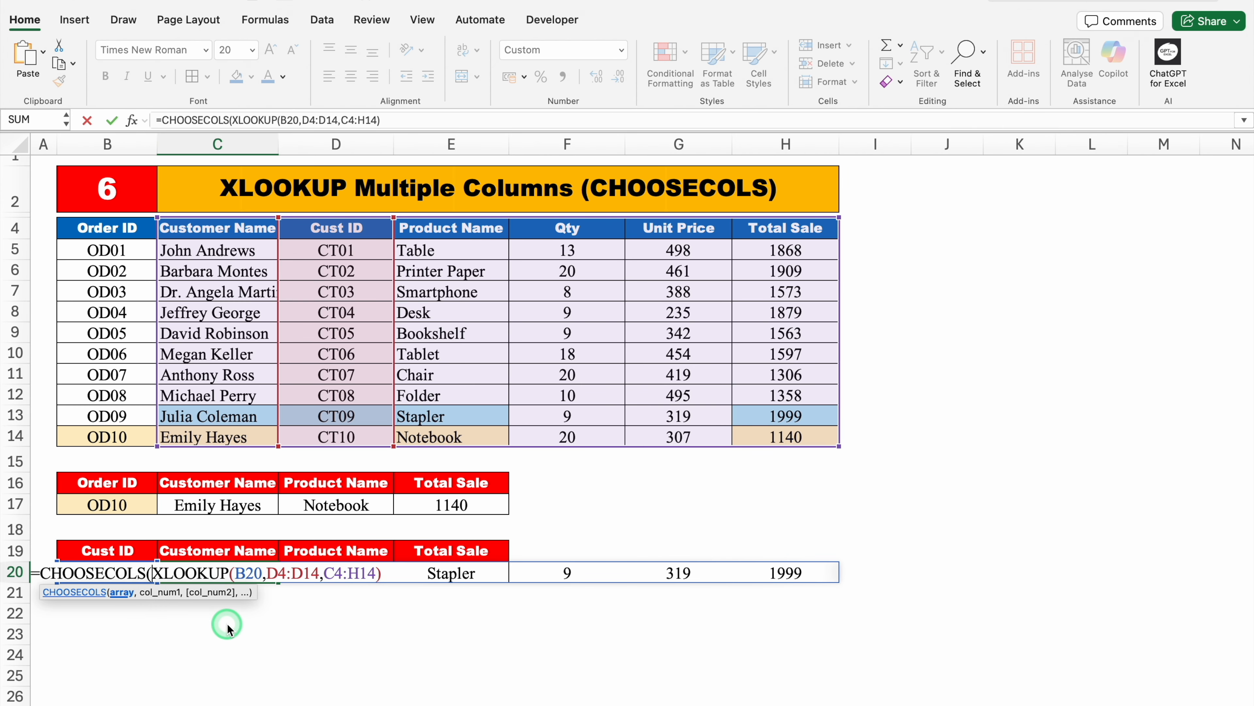
left_click(385, 576)
type(",")
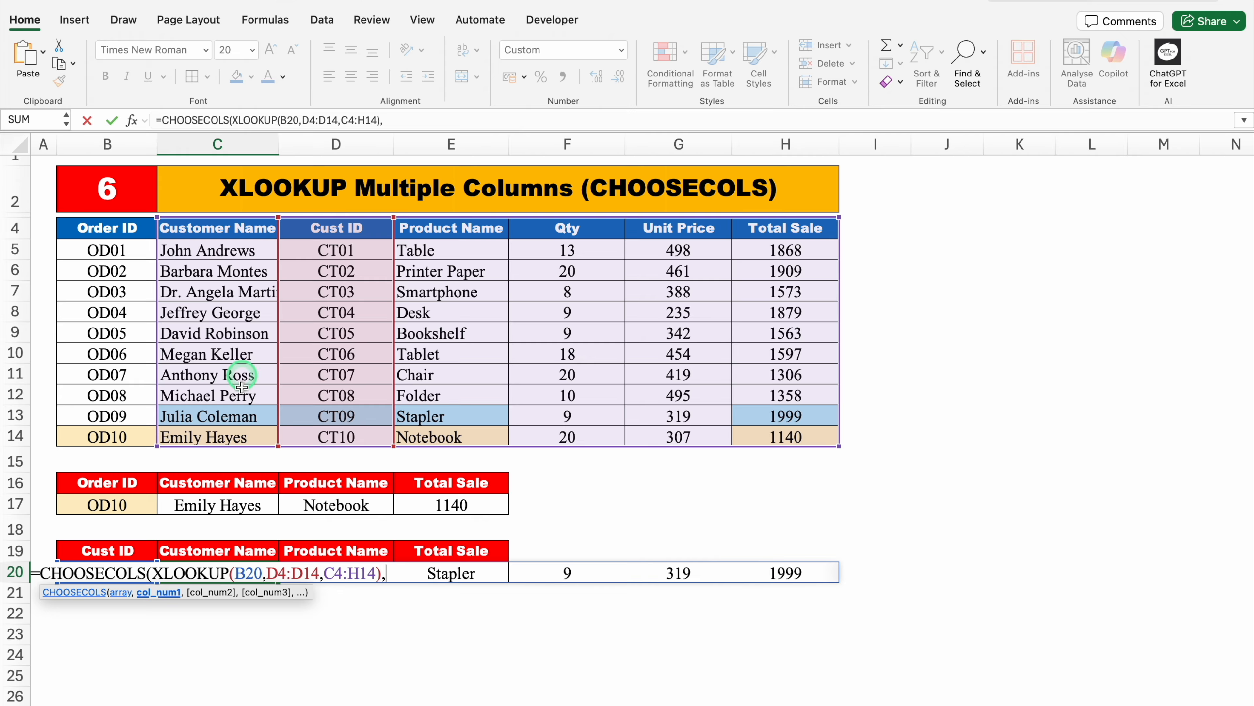
type("1,")
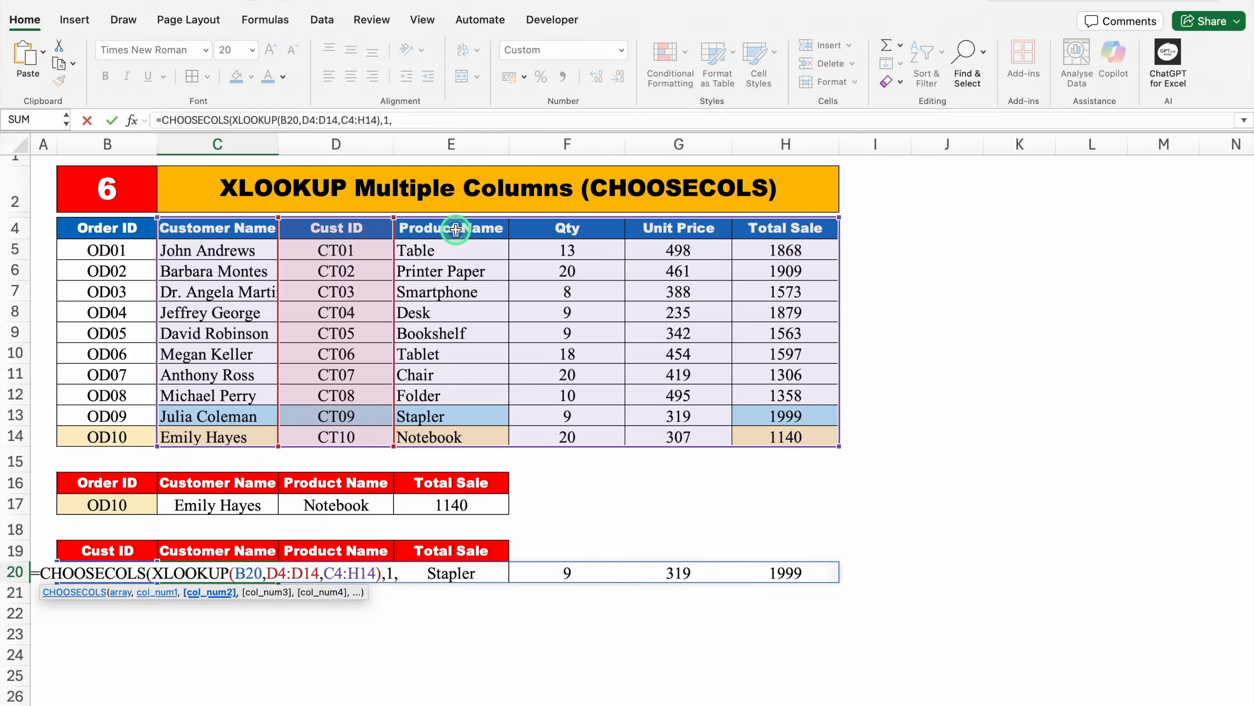
type("3")
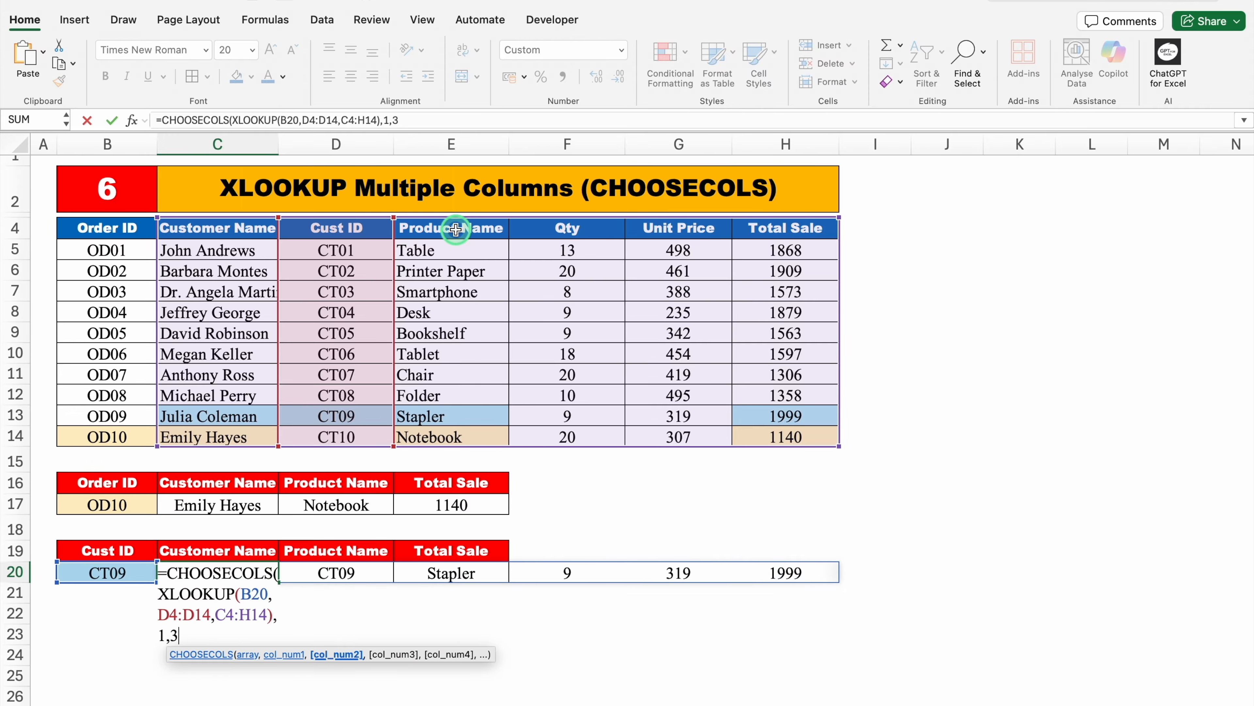
type(",")
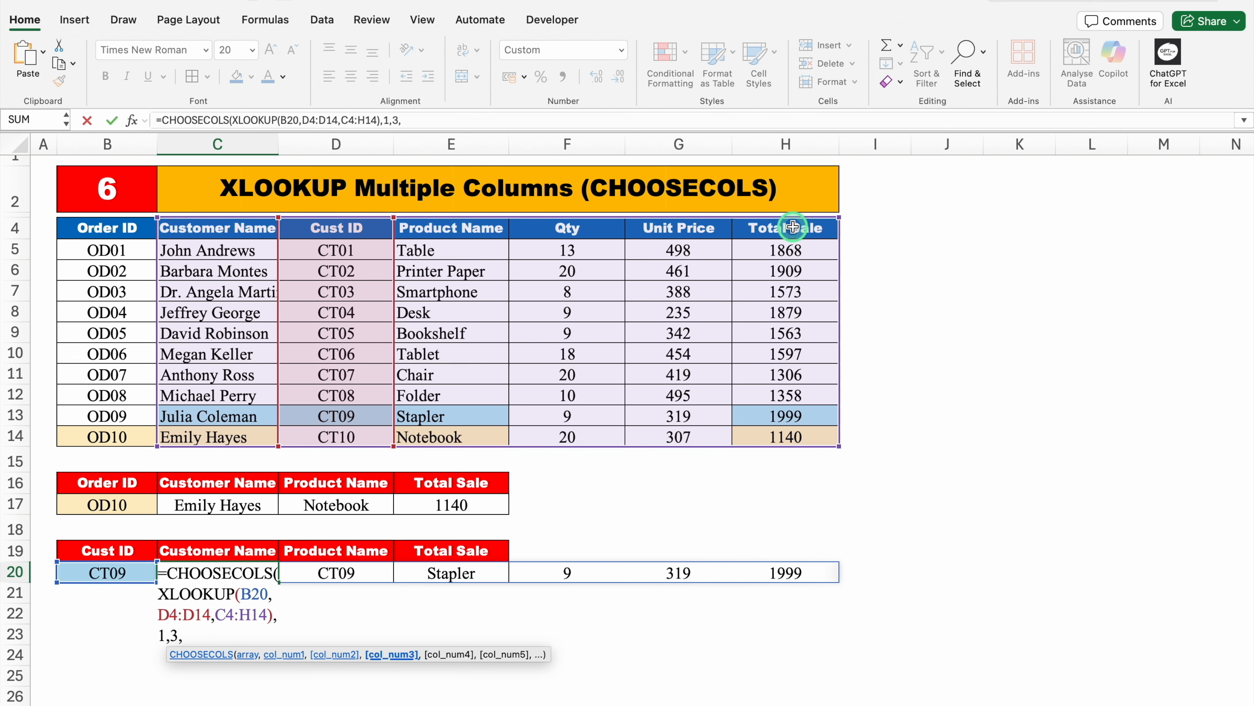
type("6)")
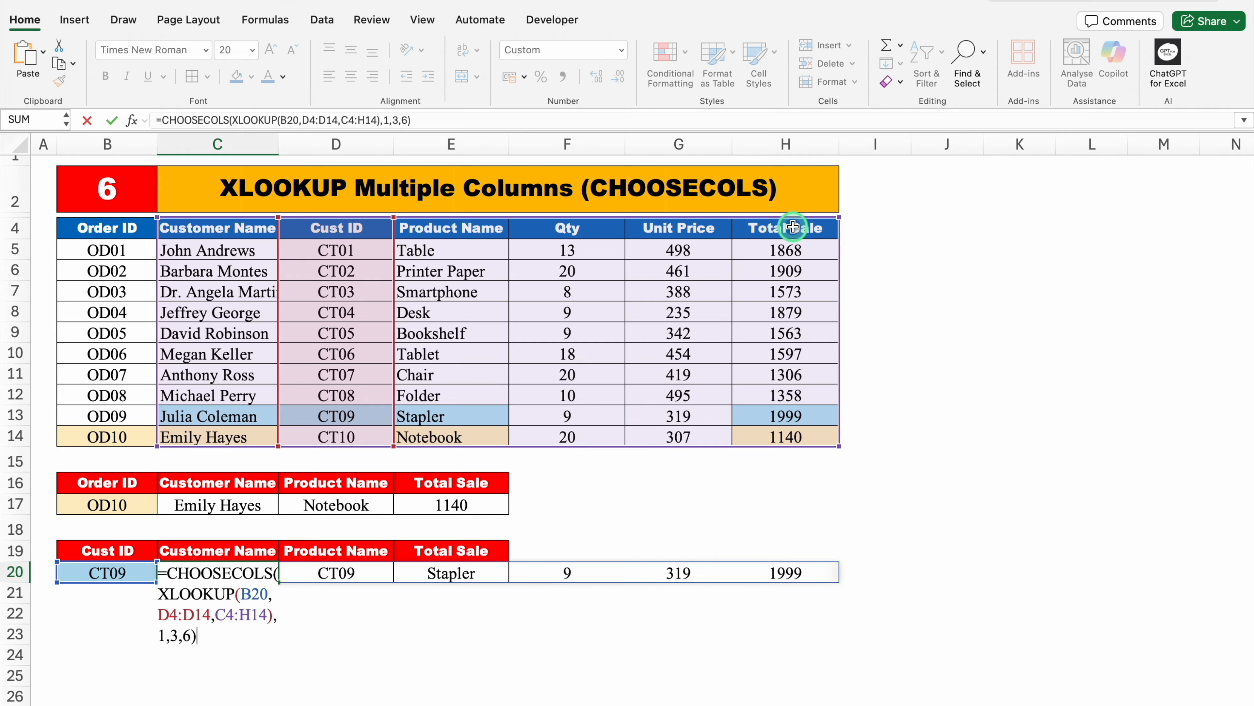
key("Return")
left_click(642, 598)
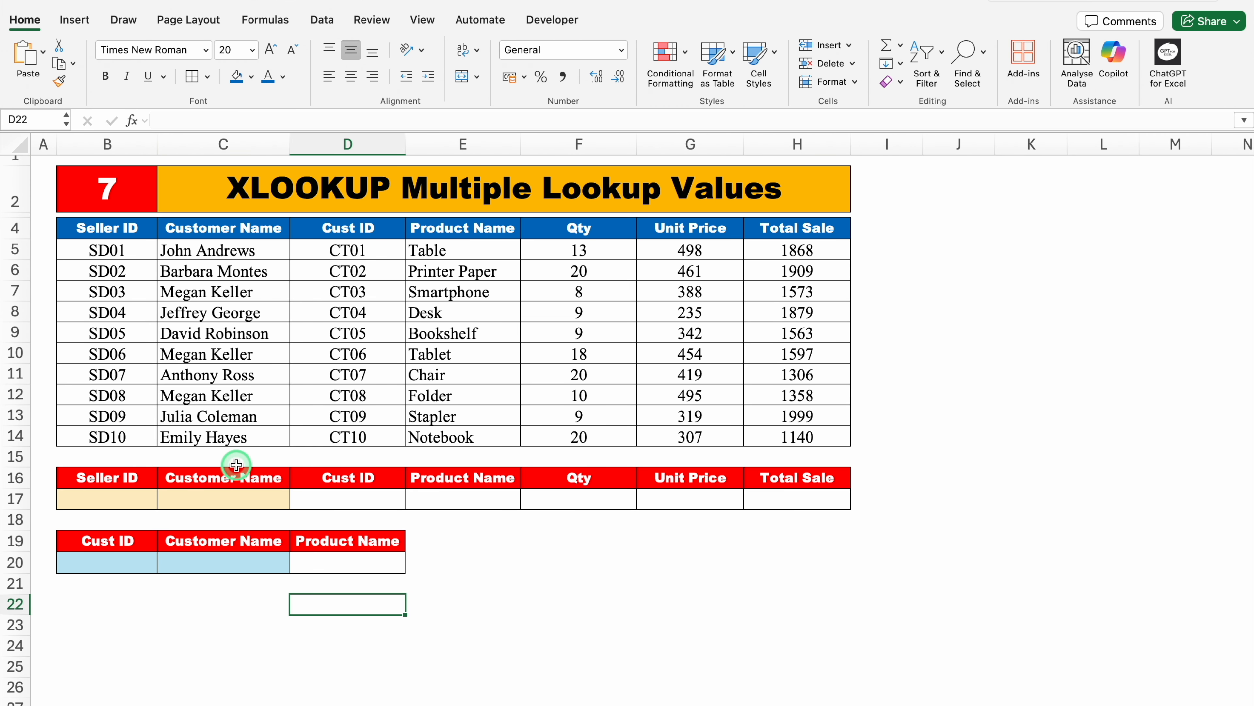
On the Multiple Lookup Values sheet, copy the seller ID and customer name from B9:C9 into B17:C17 as values only.
left_click(129, 332)
left_click_drag(130, 332, 185, 333)
key("super+c")
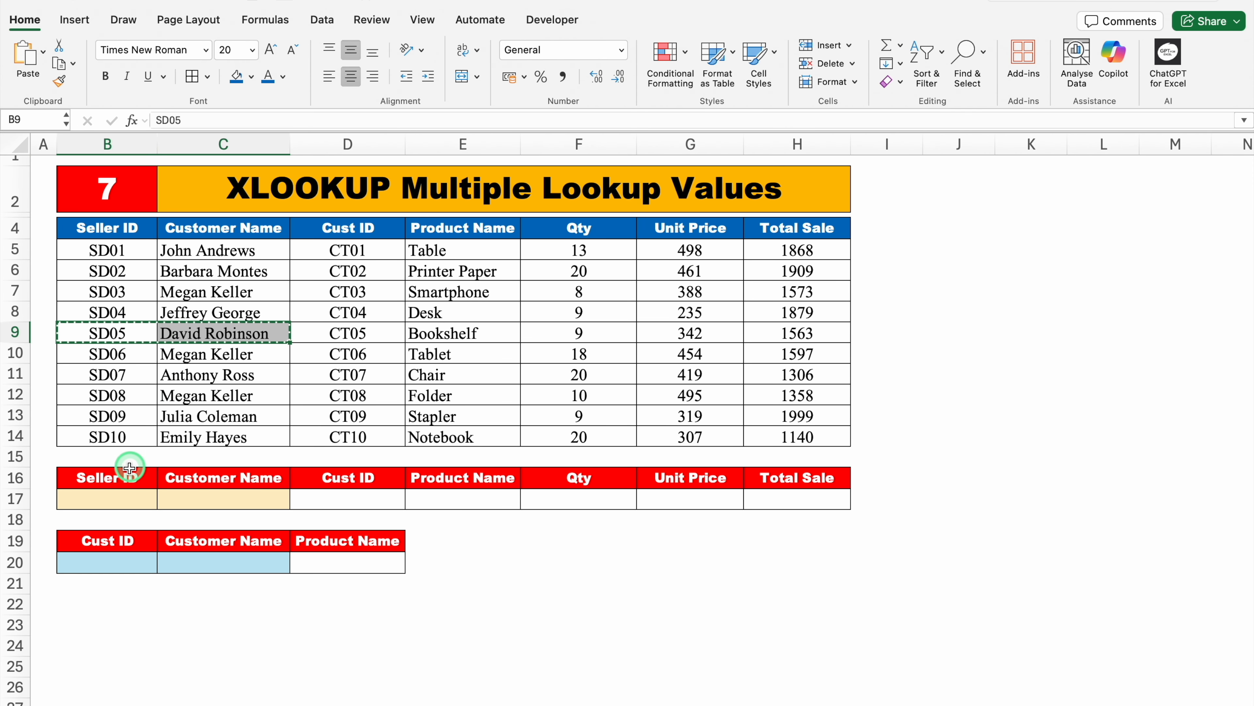
left_click(127, 492)
right_click(127, 493)
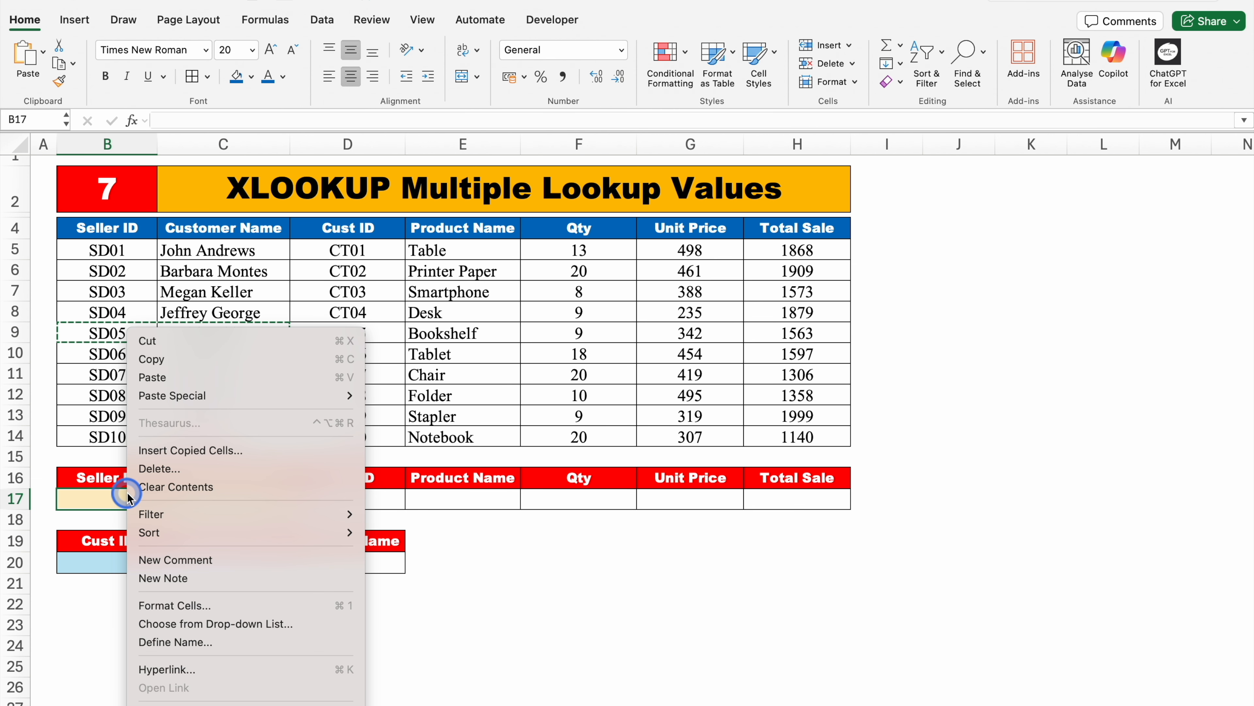
mouse_move(236, 396)
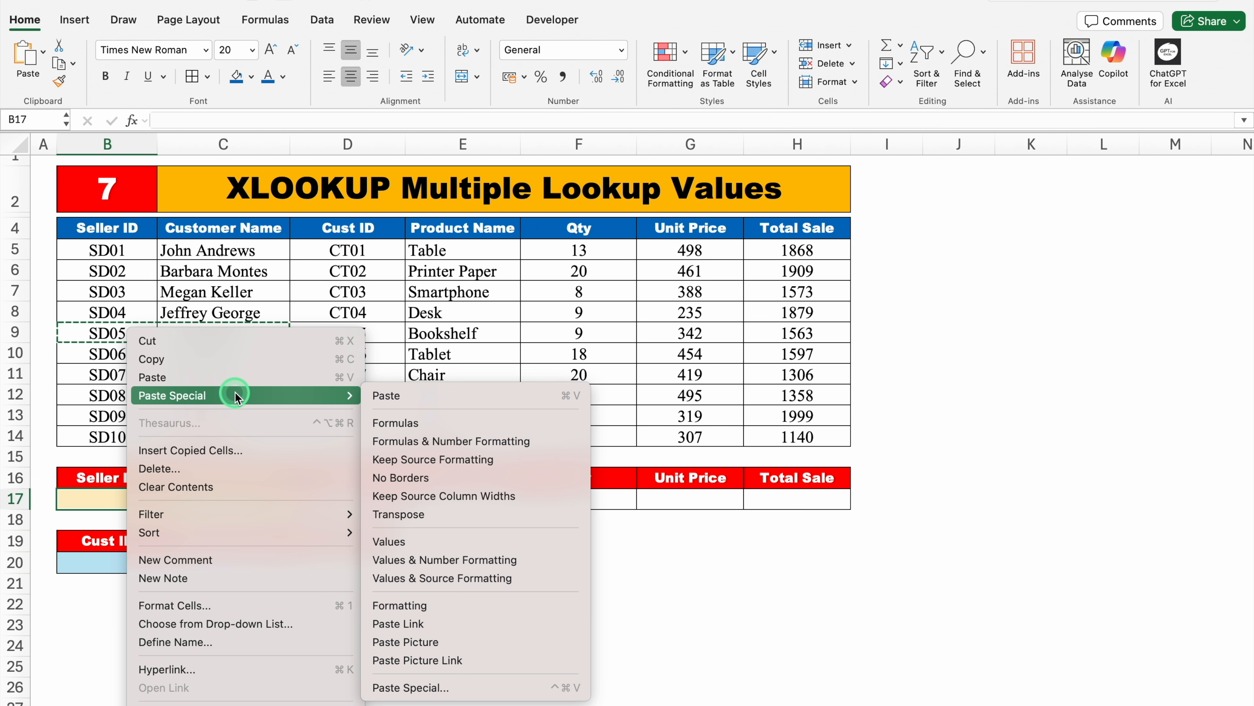
left_click(410, 540)
Start an XLOOKUP formula in D17 with the combined lookup value B17&C17.
key("Right")
key("Right")
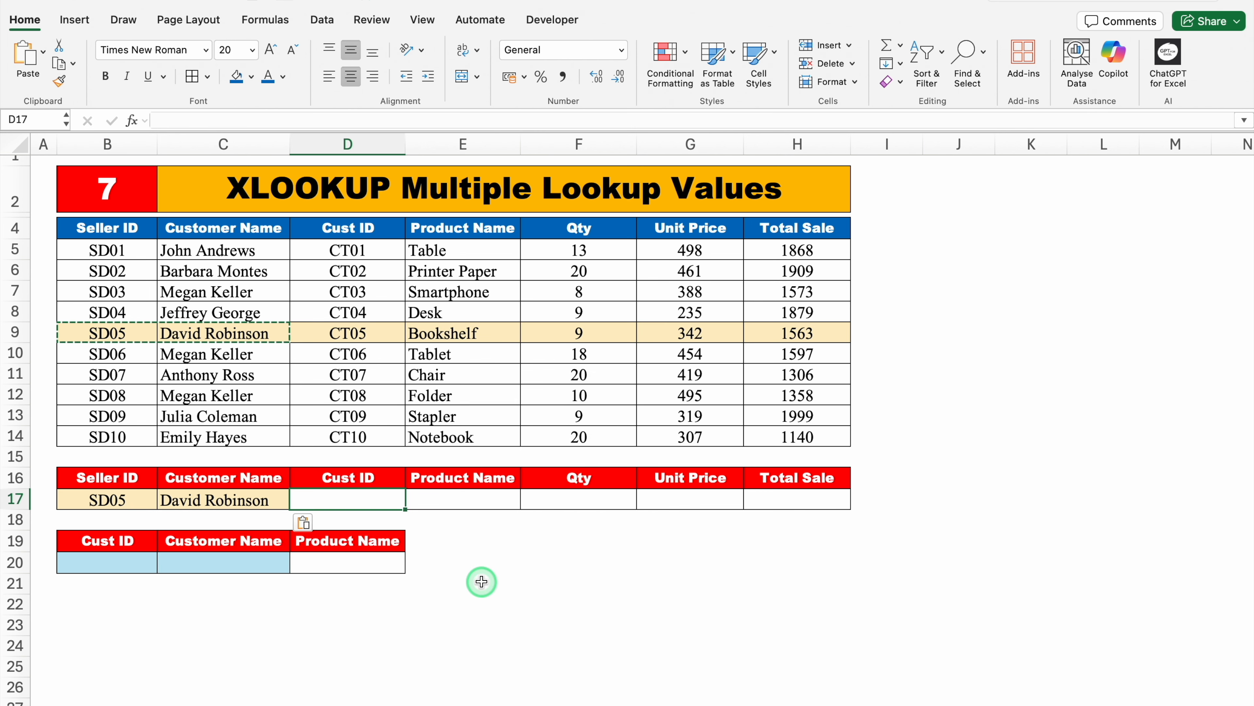
type("=")
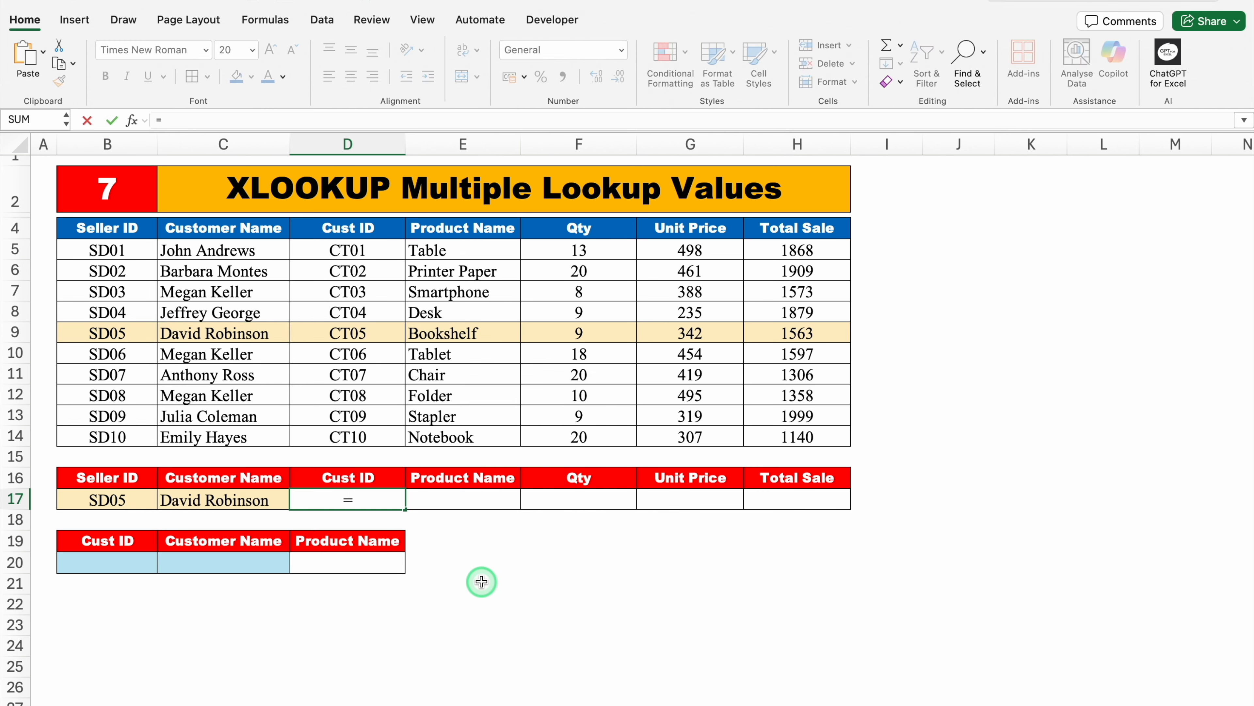
type("XL")
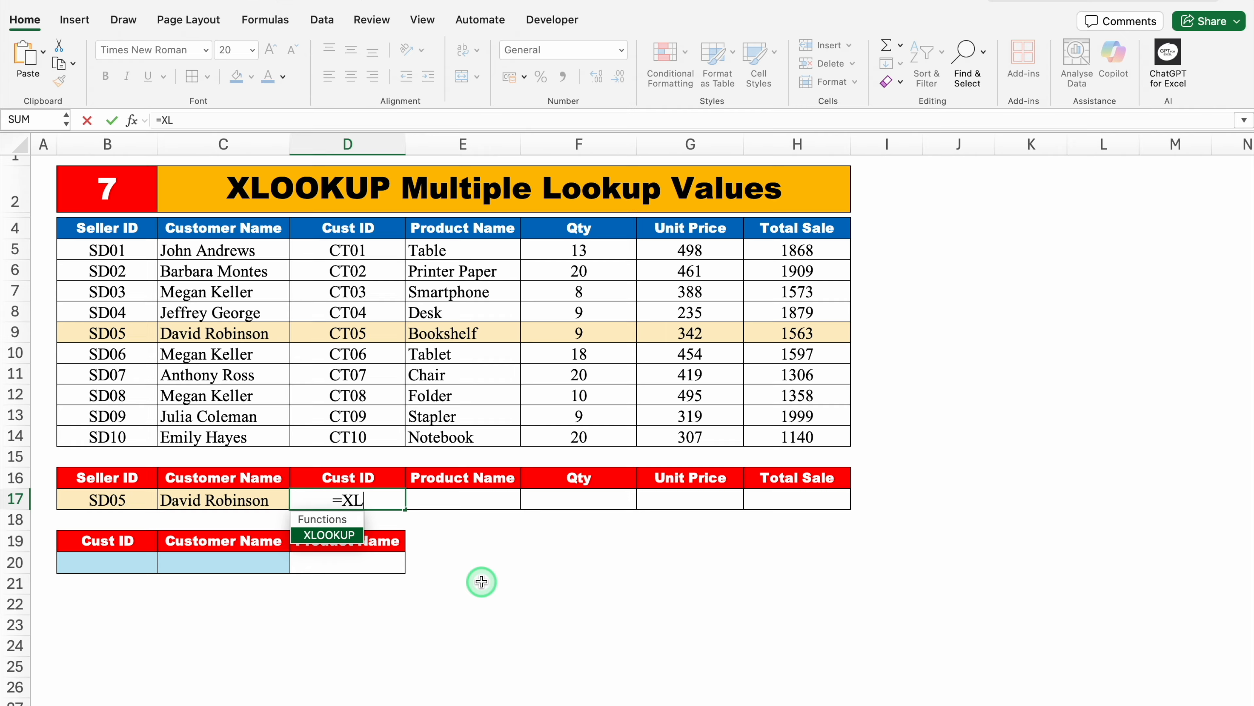
double_click(329, 536)
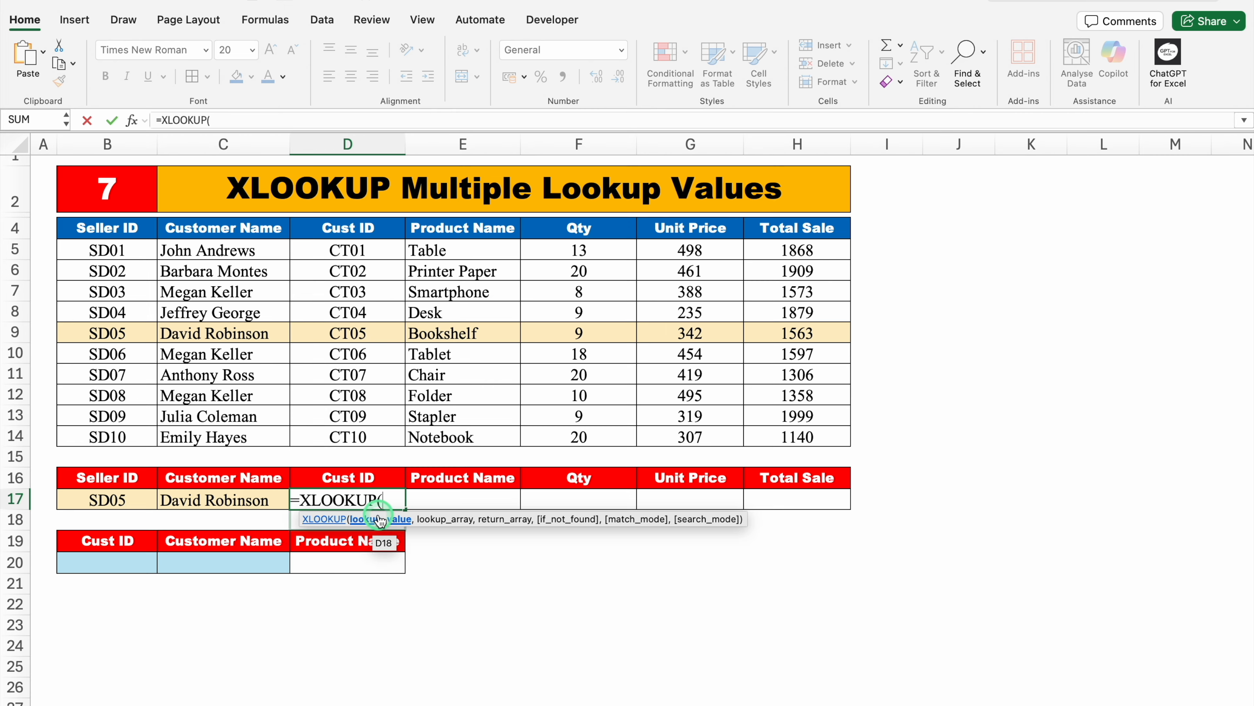
left_click(121, 498)
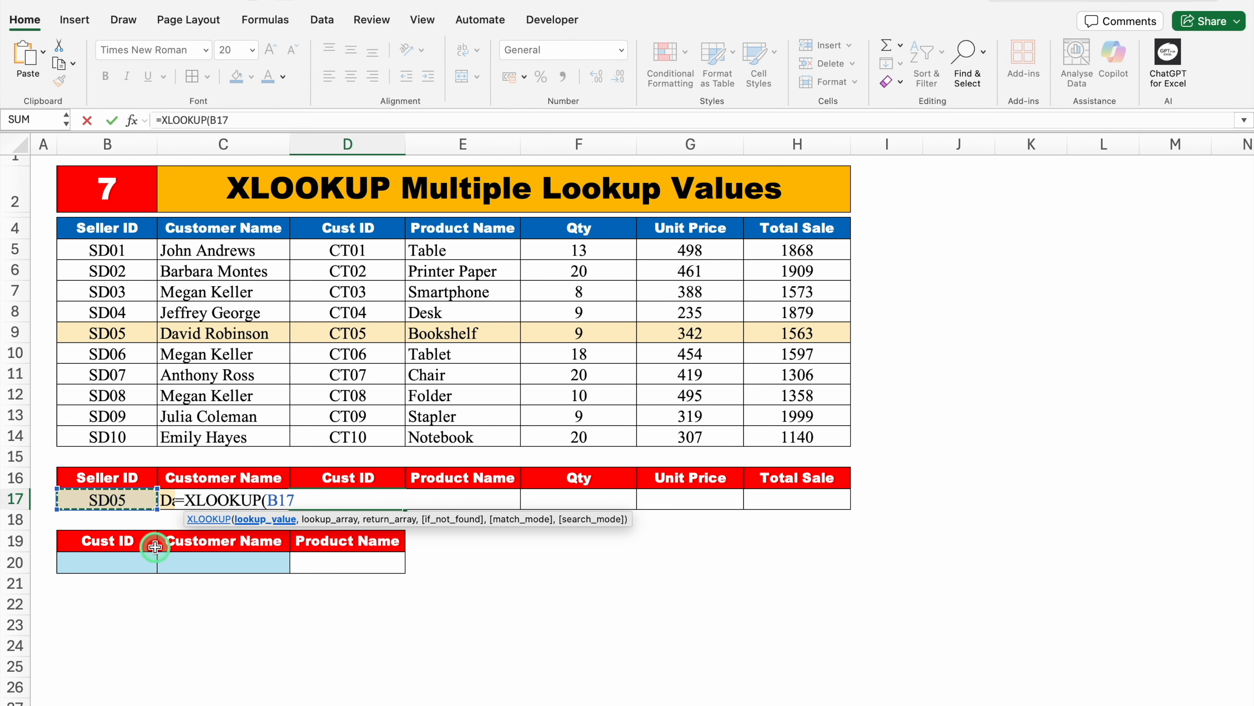
type("&")
left_click(168, 500)
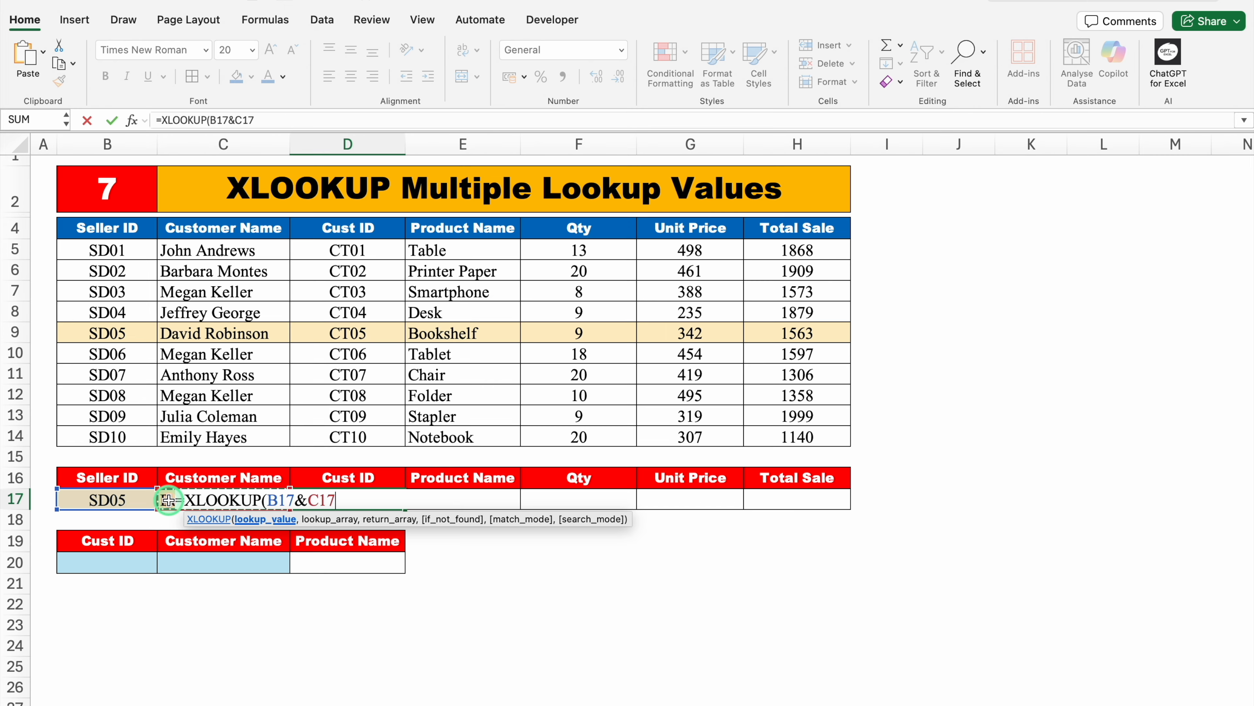
type(",")
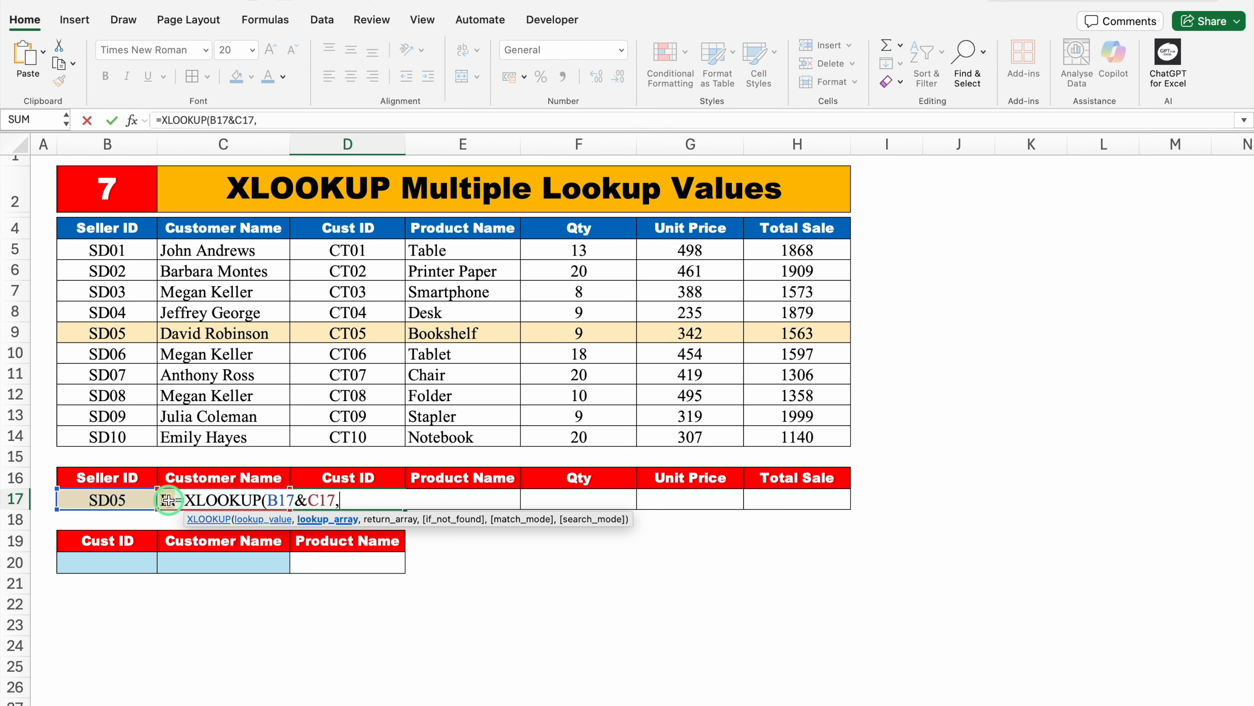
Complete the D17 formula with lookup array B4:B14&C4:C14, return array D4:H14 and an empty string ("") for if_not_found.
left_click_drag(116, 229, 125, 428)
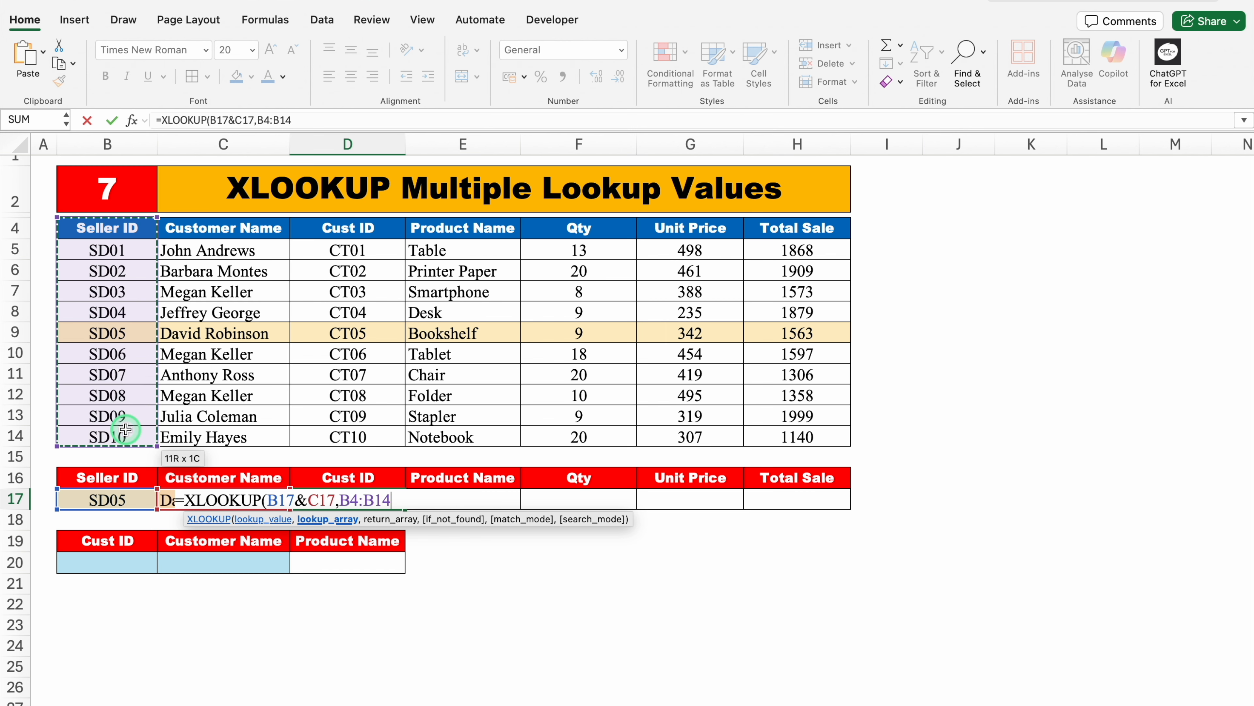
type("&")
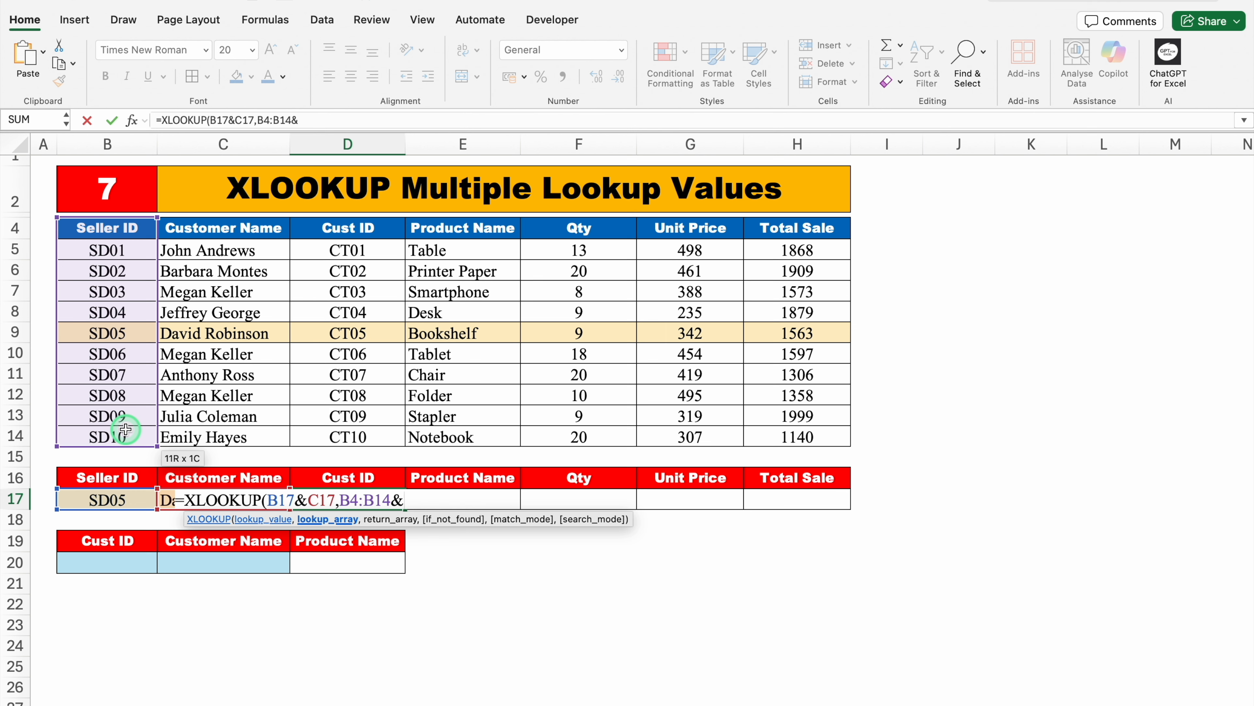
left_click_drag(230, 225, 224, 437)
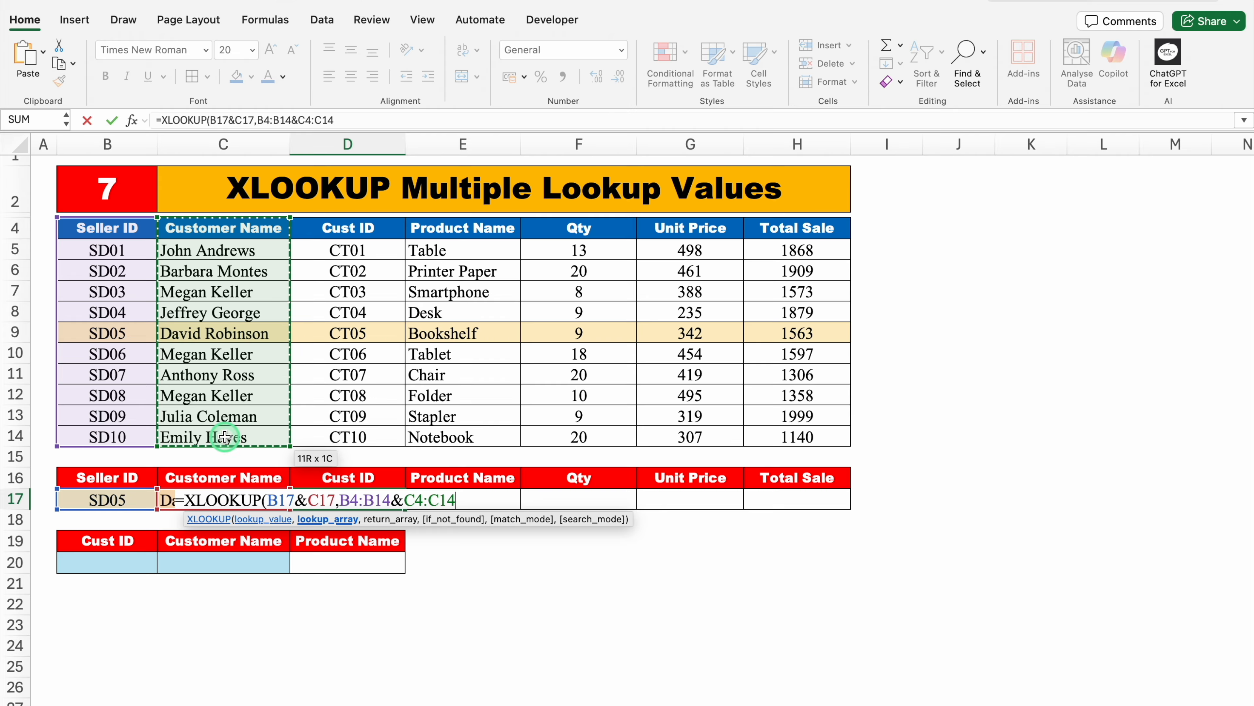
type(",")
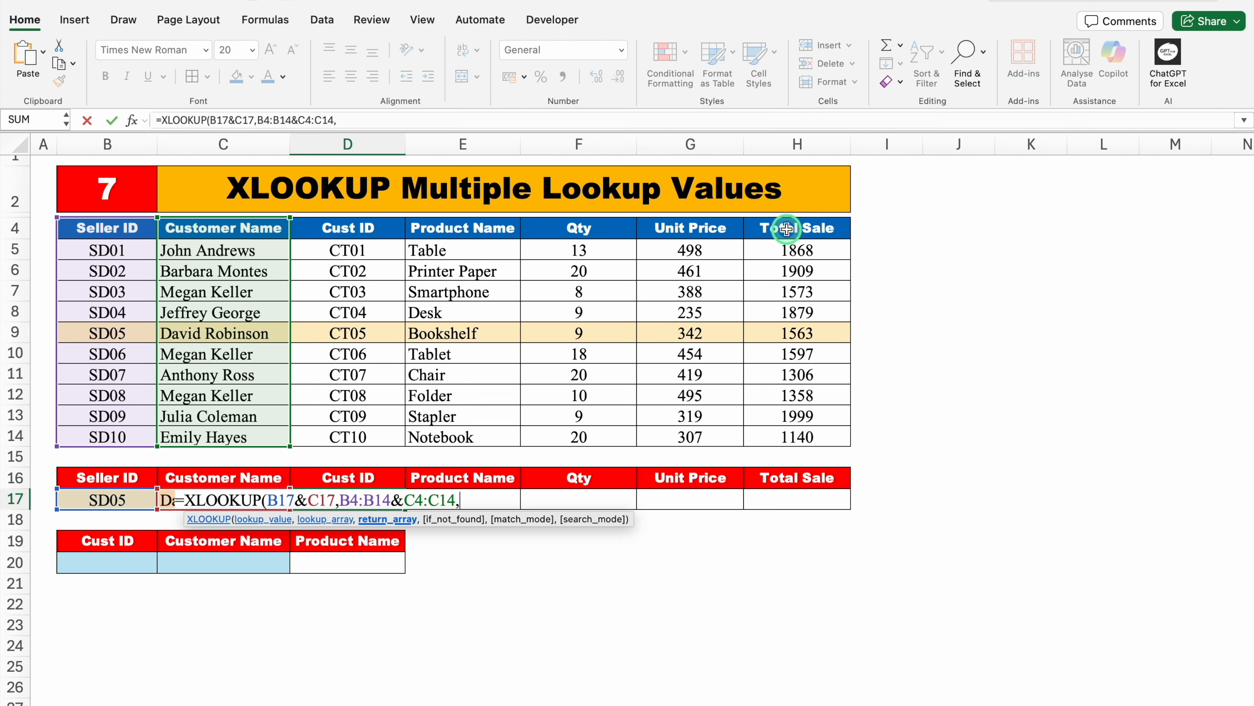
left_click_drag(330, 225, 796, 438)
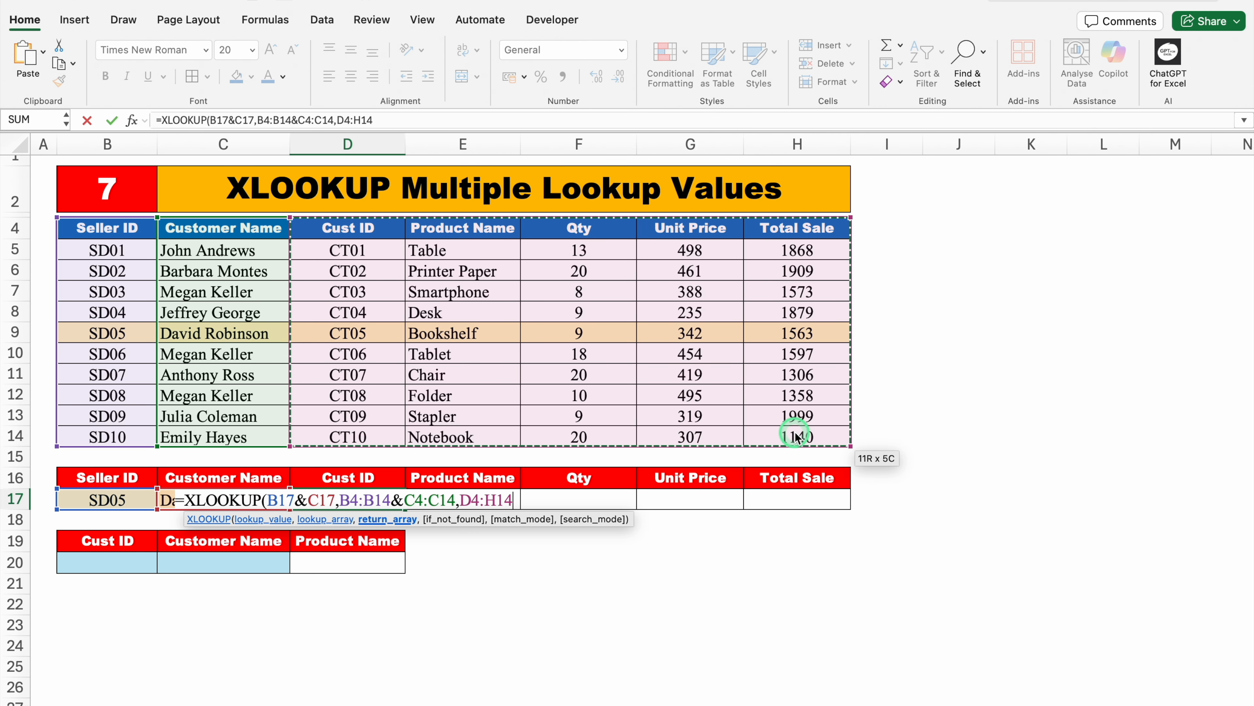
type(",\"\"")
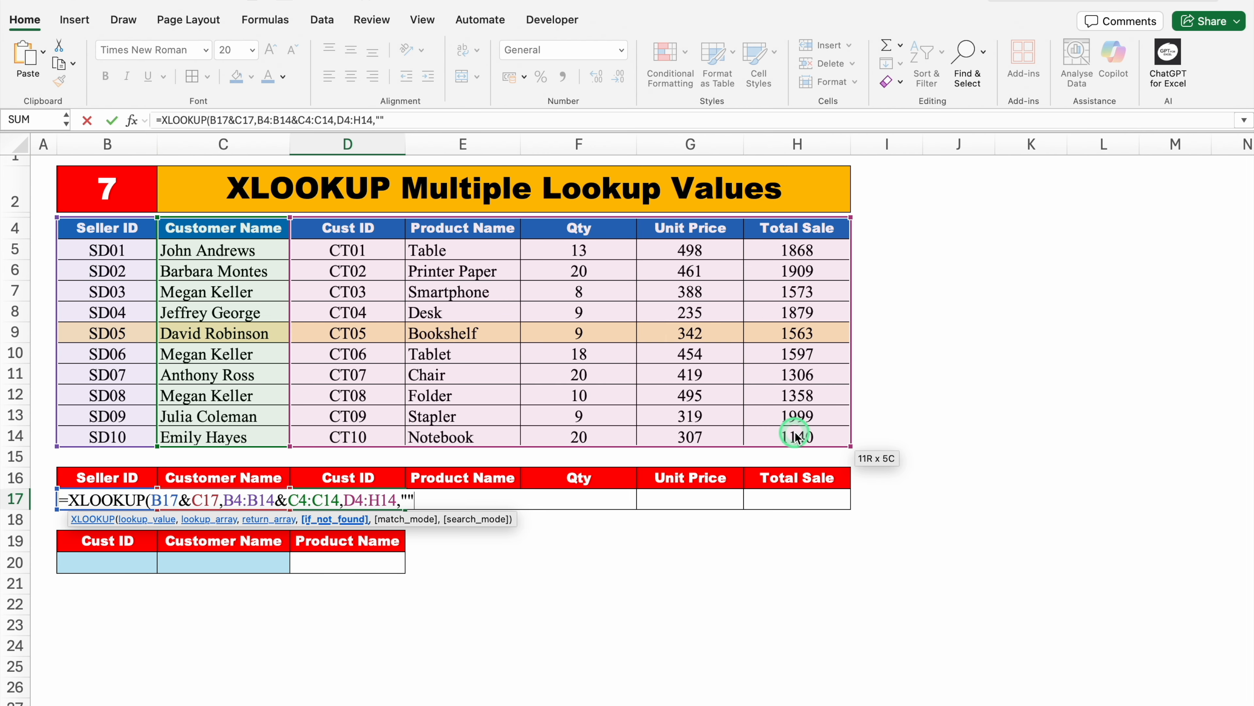
type(")")
key("Return")
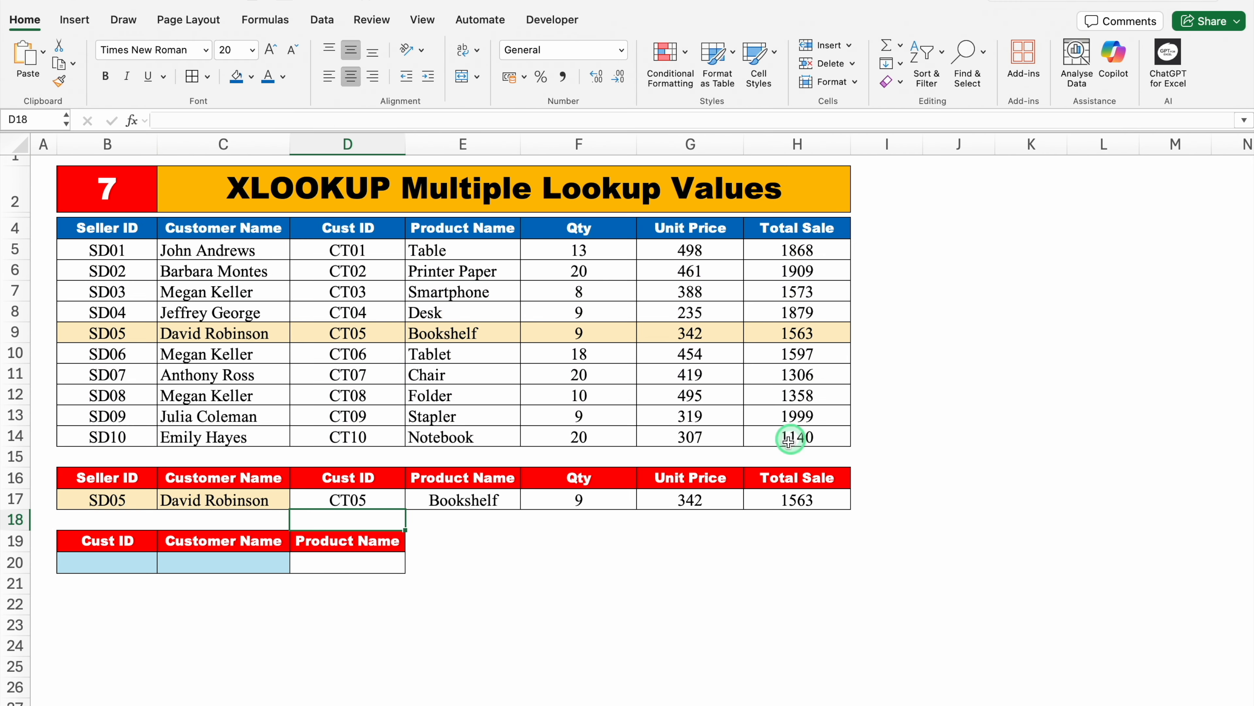
left_click(686, 593)
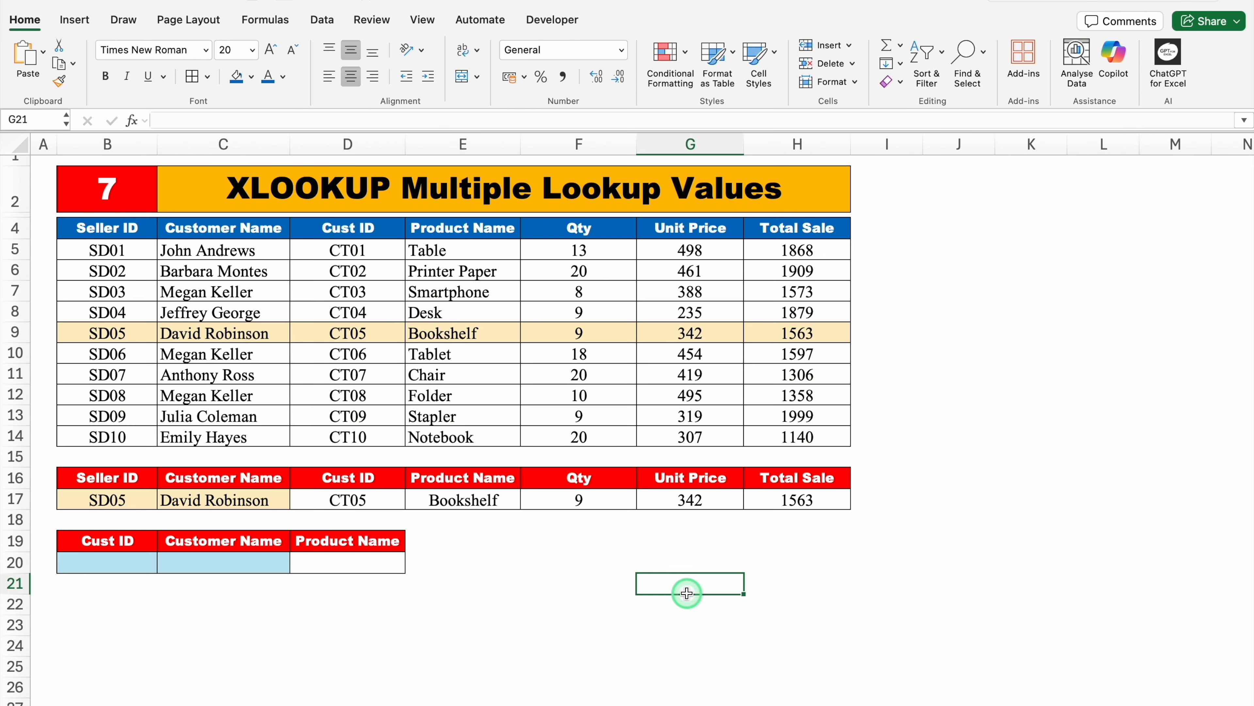
Replace the seller ID in lookup cell B17 with the one from table row 14.
left_click(125, 499)
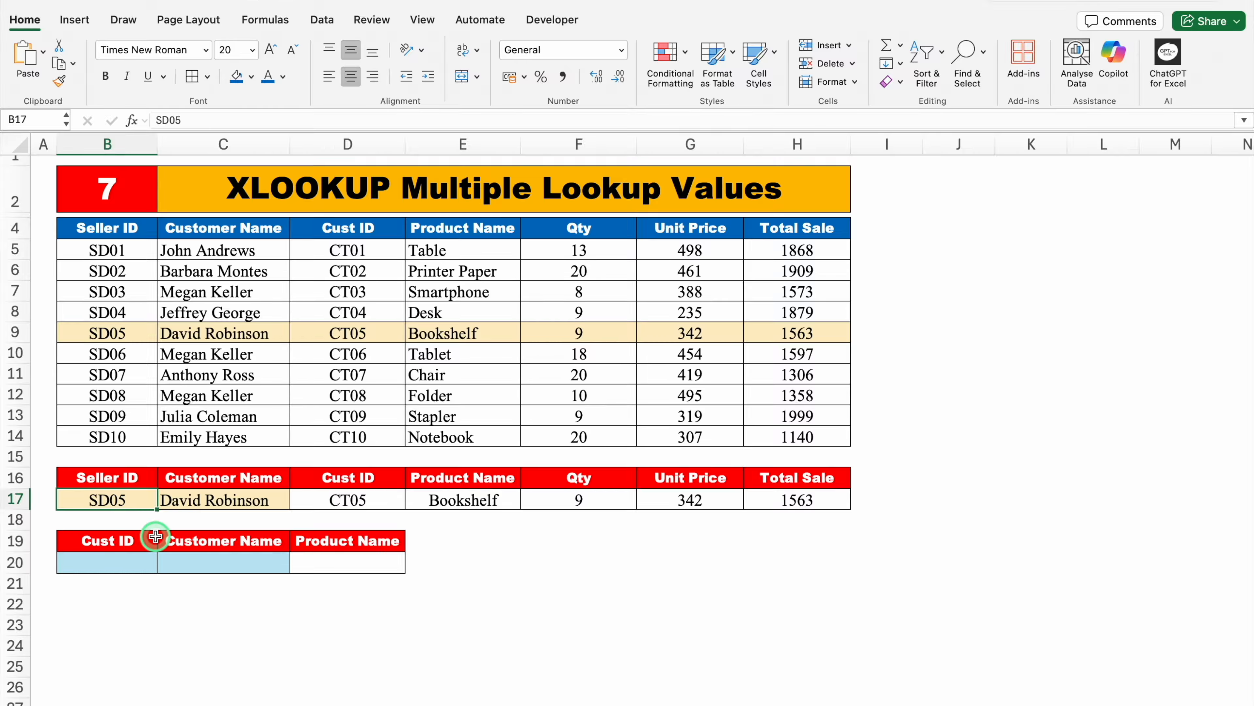
type("SD10")
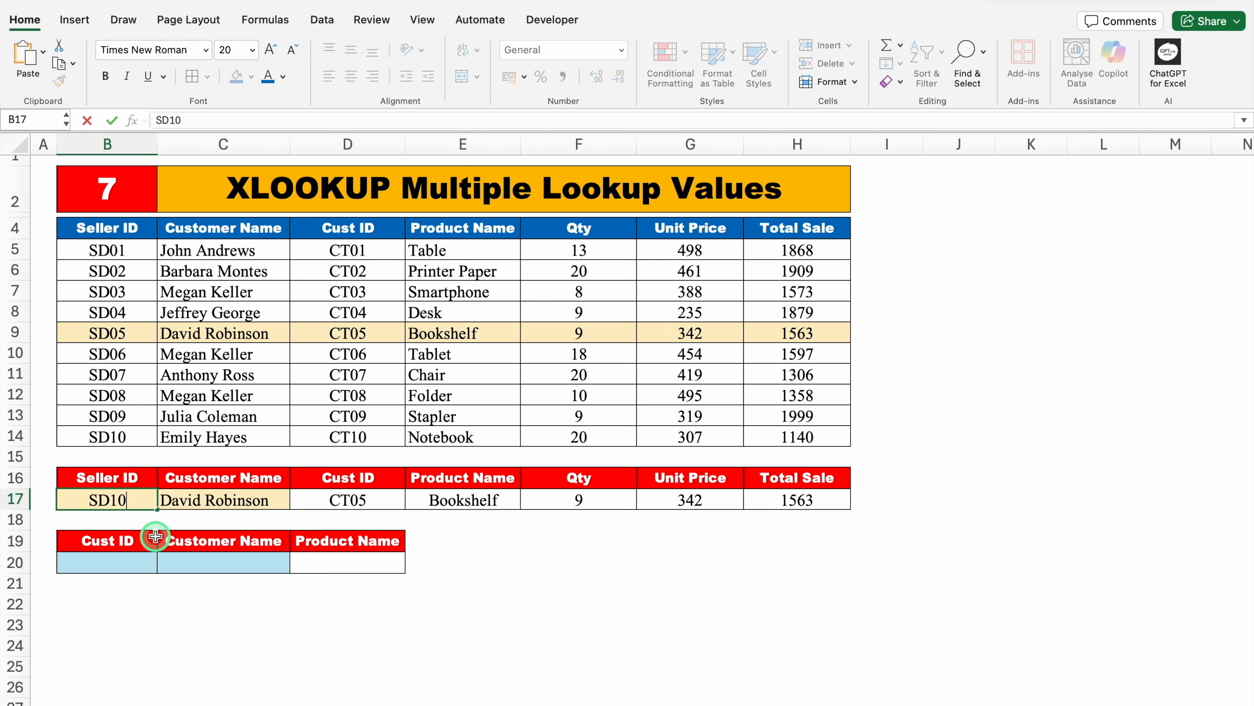
key("Return")
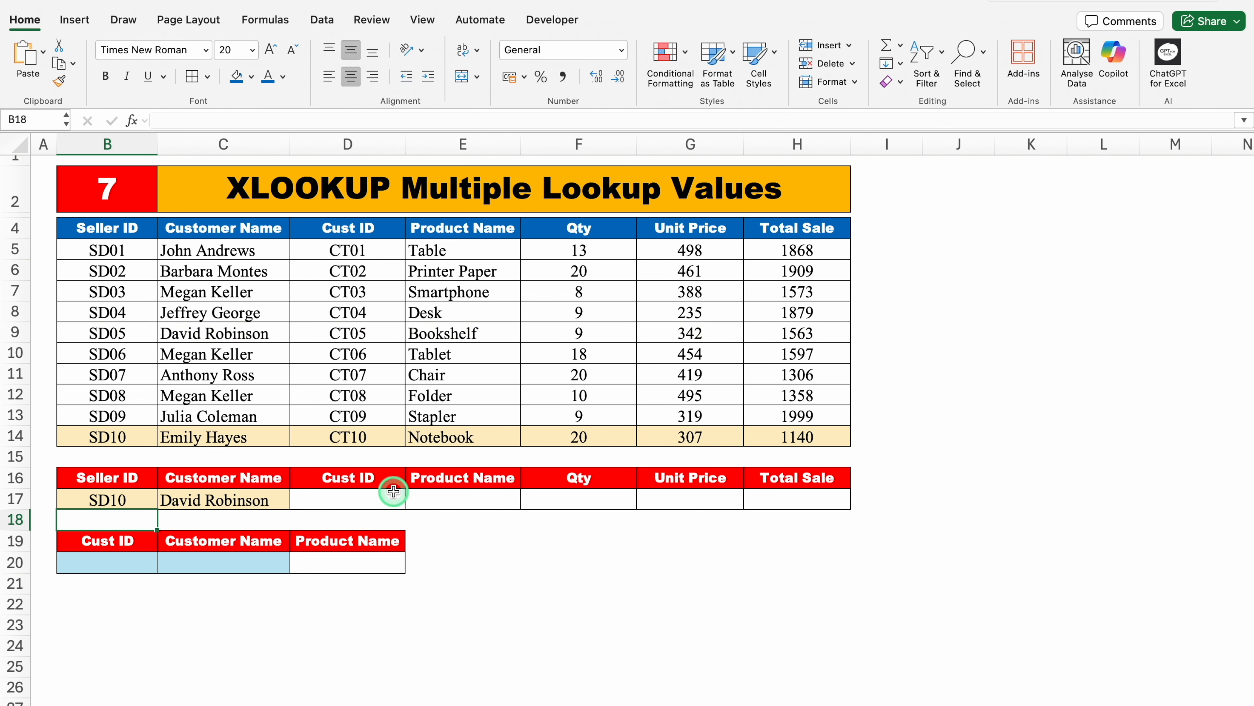
Copy the customer name from C14 into lookup cell C17 as values only.
left_click(120, 501)
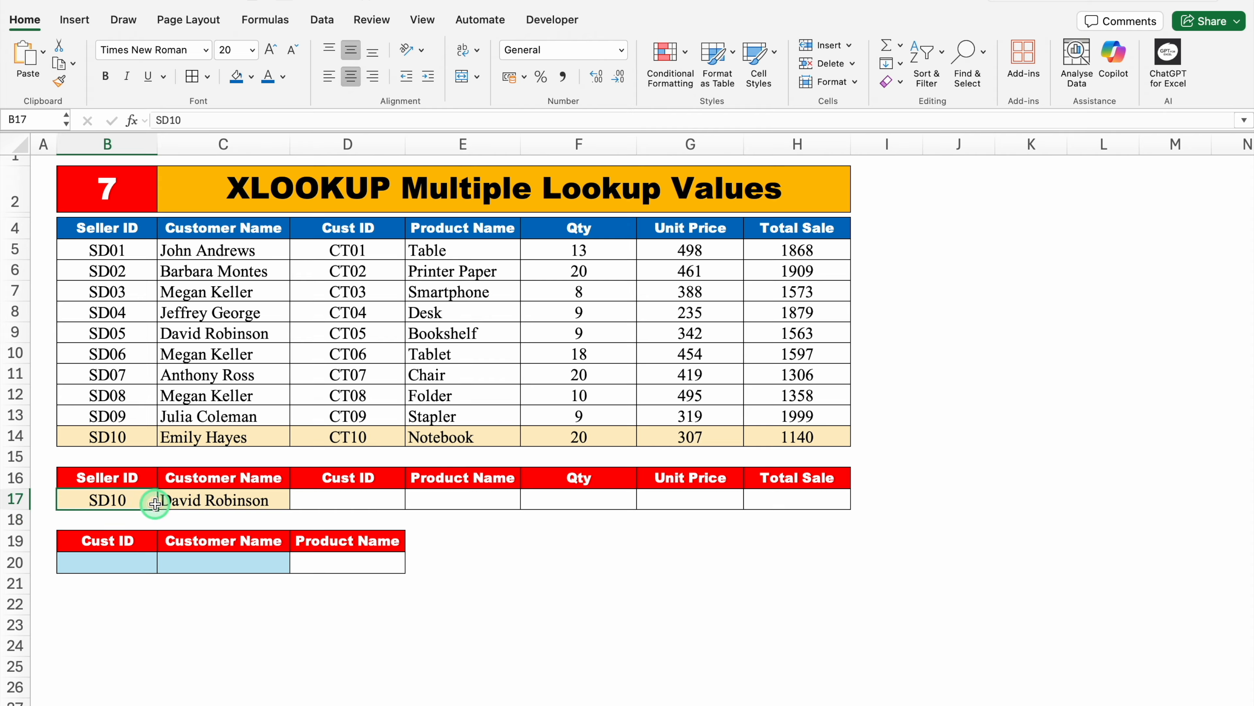
left_click(231, 496)
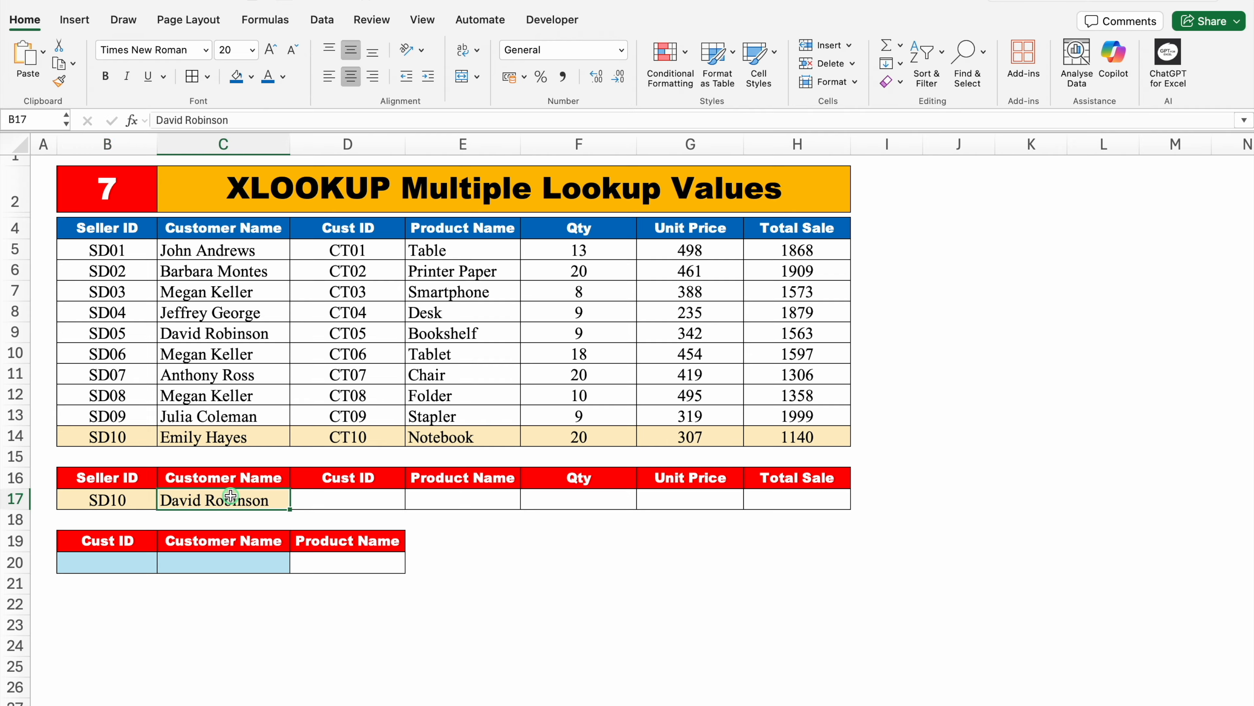
left_click(245, 435)
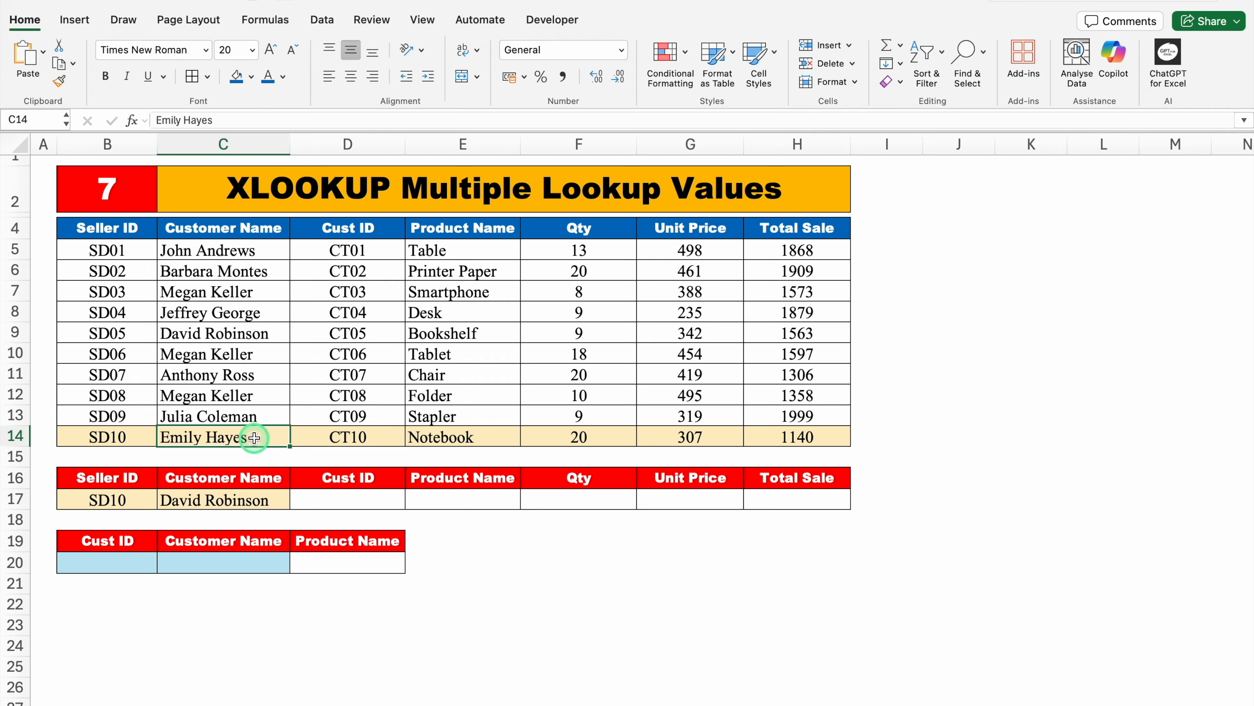
double_click(256, 437)
key("Escape")
key("super+c")
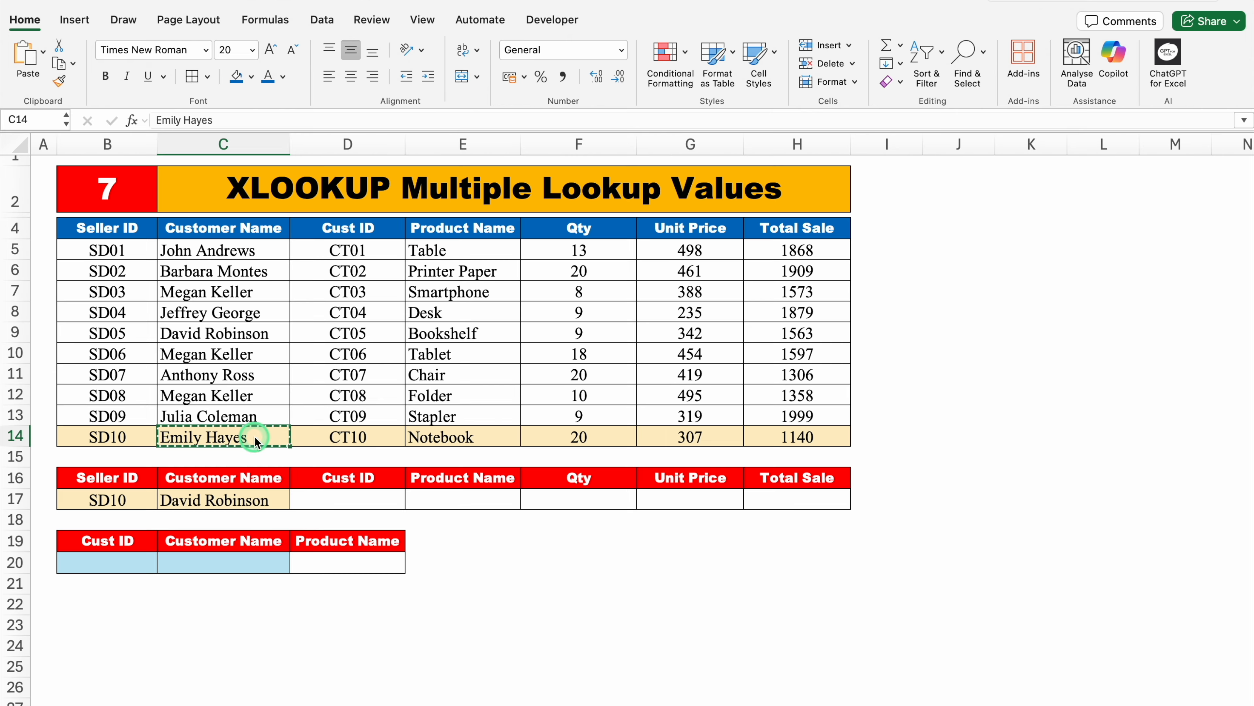
left_click(252, 501)
right_click(251, 501)
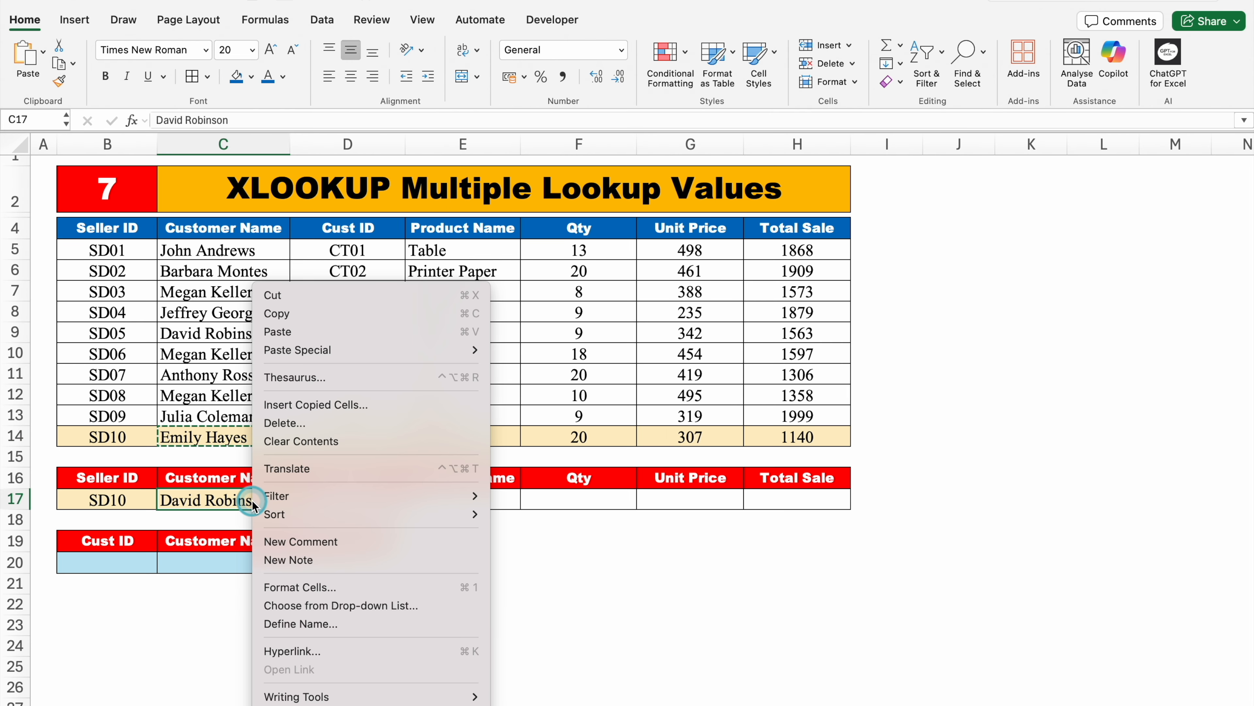
mouse_move(368, 350)
left_click(569, 494)
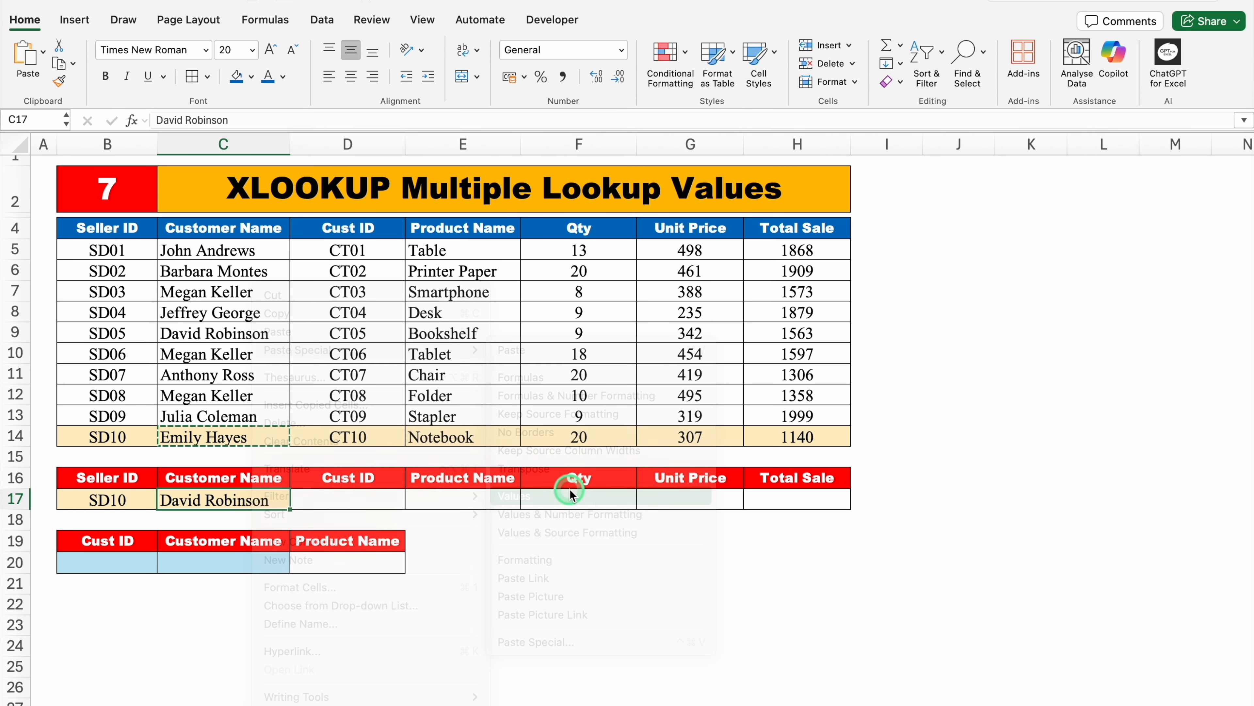
left_click(593, 578)
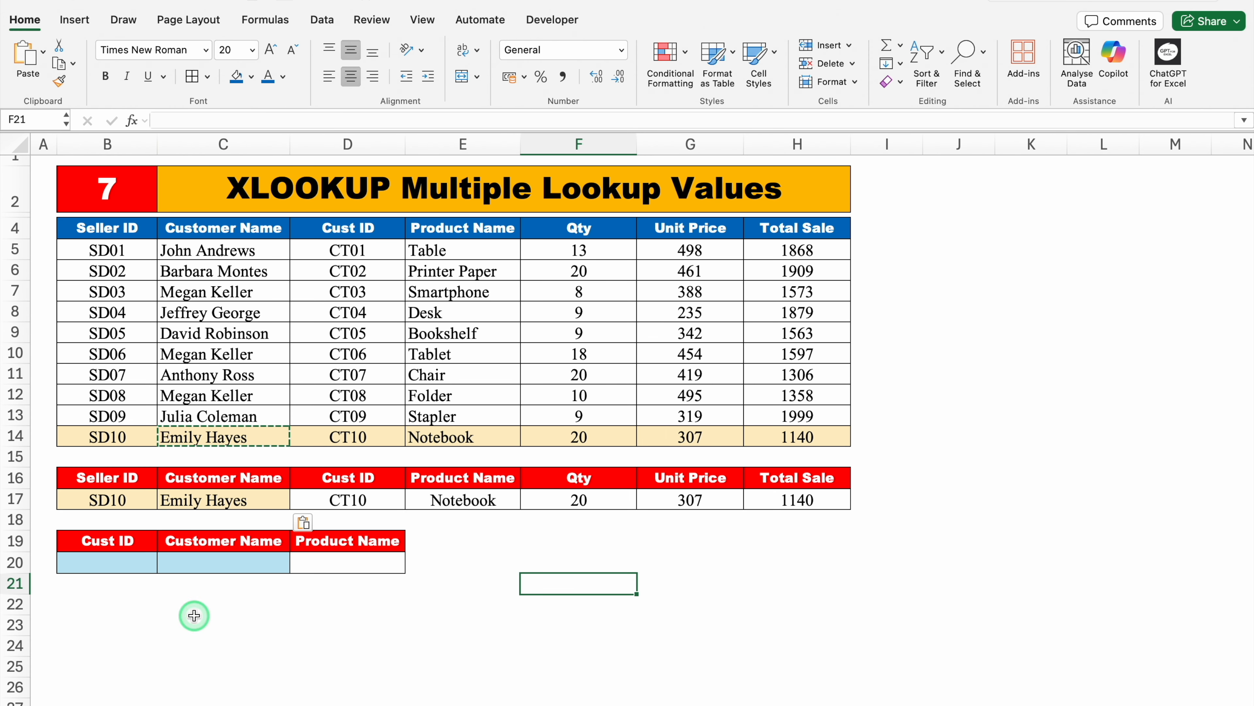
Enter the customer ID from table row 7 in lookup cell B20.
left_click(131, 568)
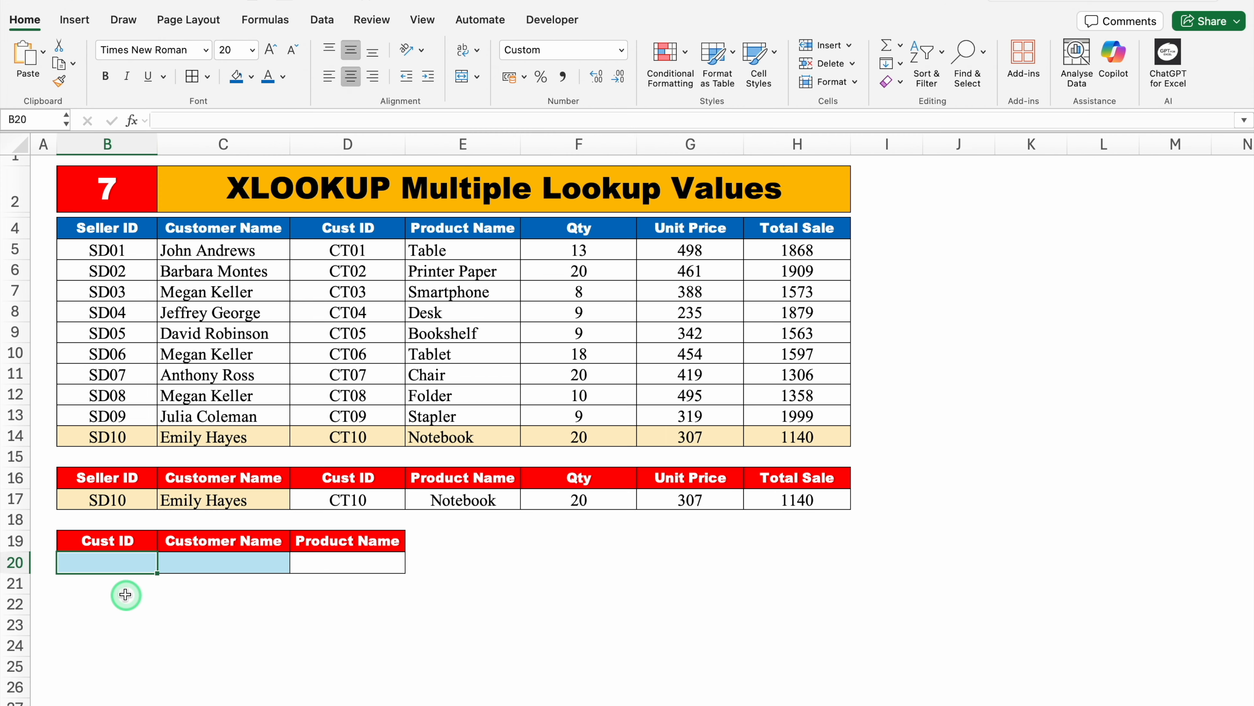
left_click(205, 573)
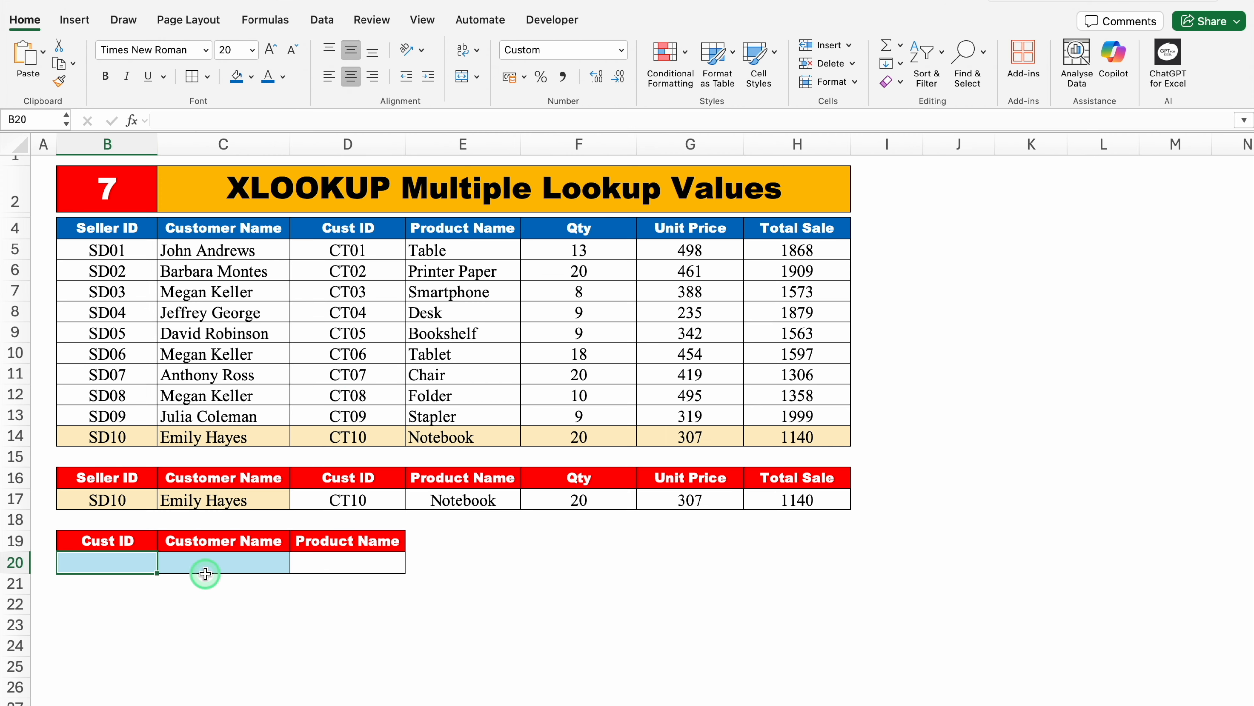
type("CT03")
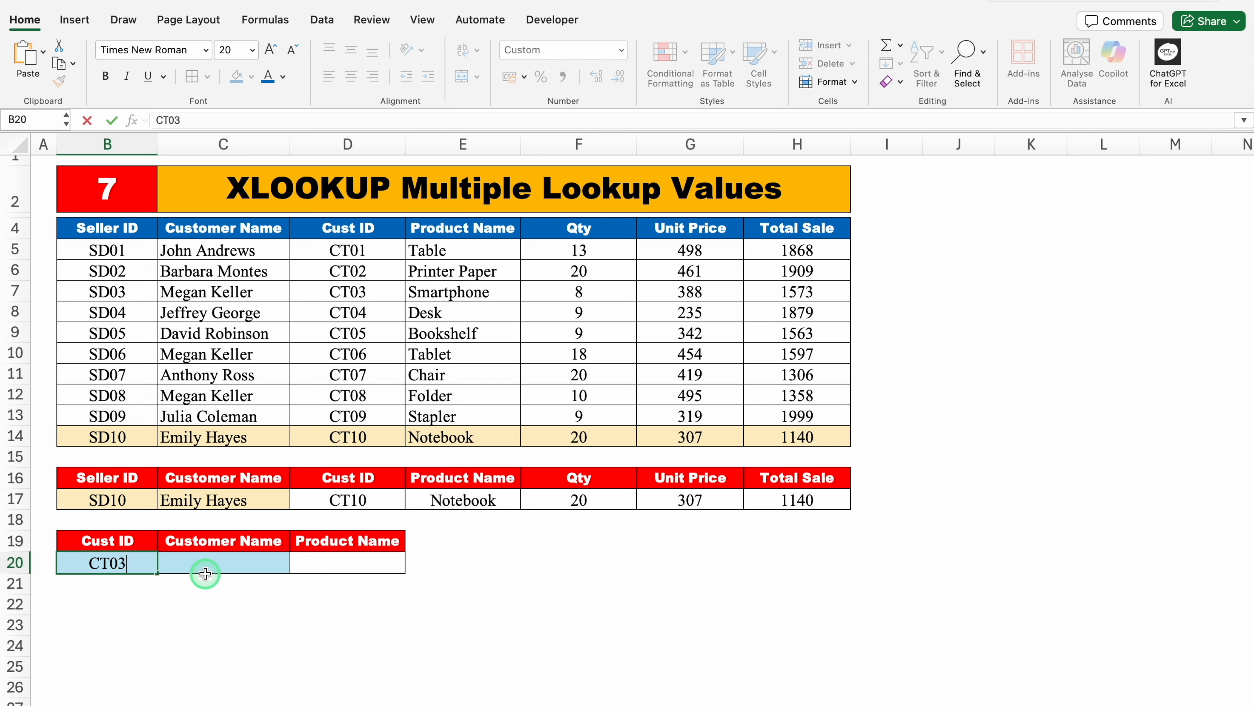
key("Return")
Copy the customer name from C7 into lookup cell C20 as values only.
left_click(237, 563)
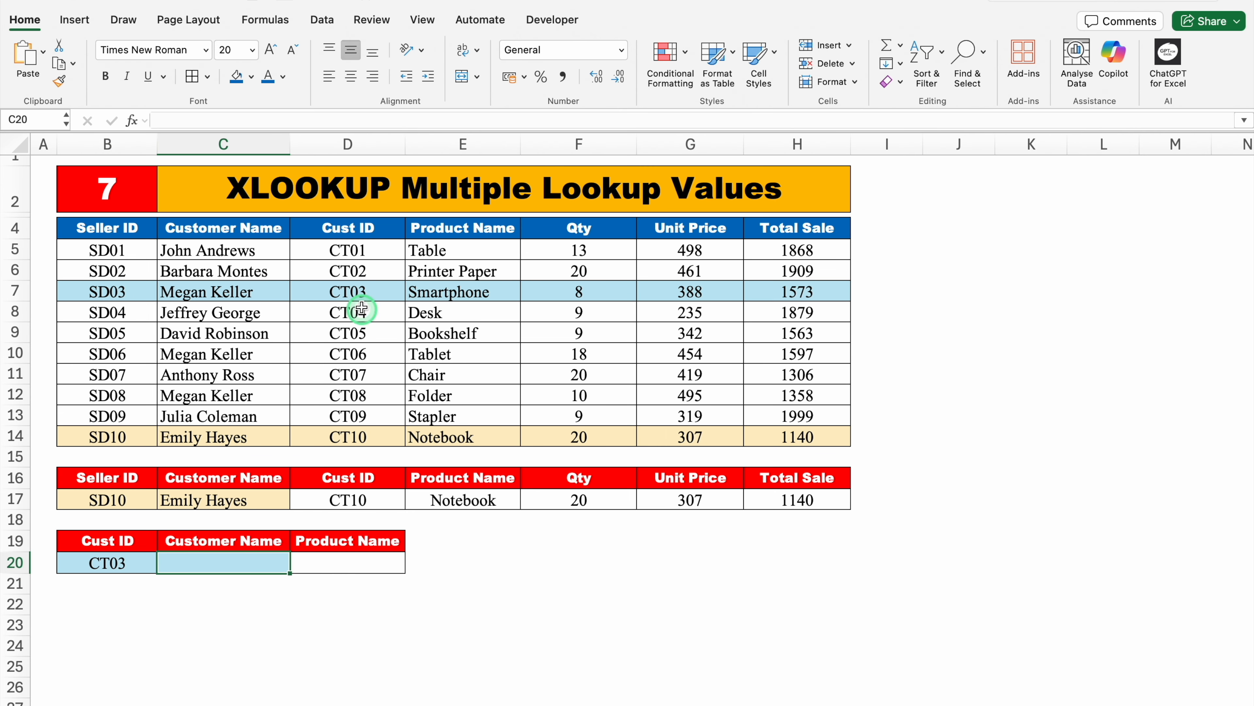
left_click(354, 291)
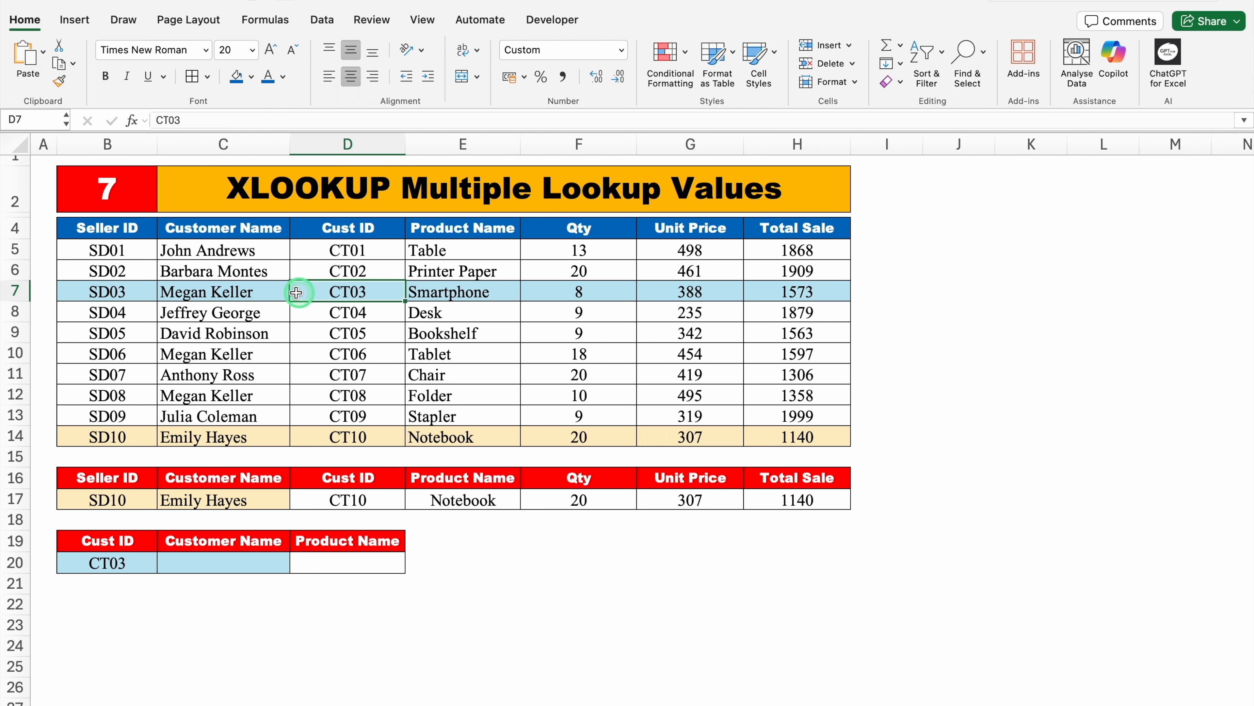
left_click(267, 293)
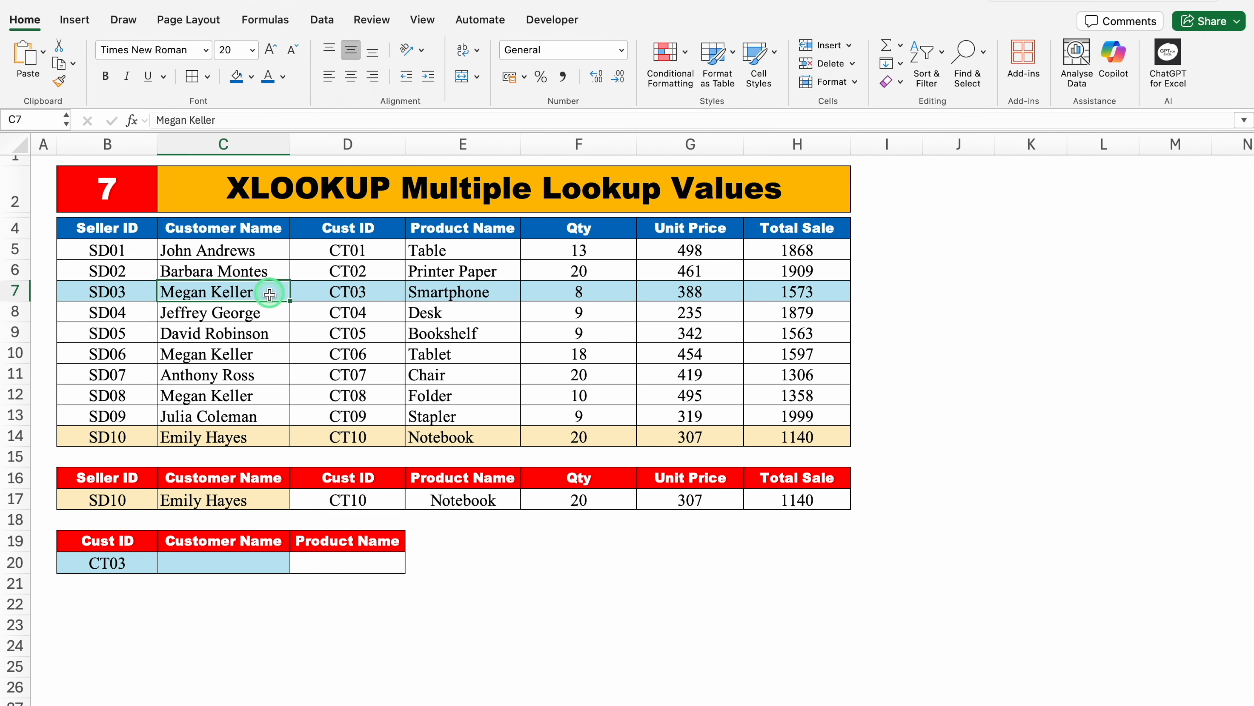
key("super+c")
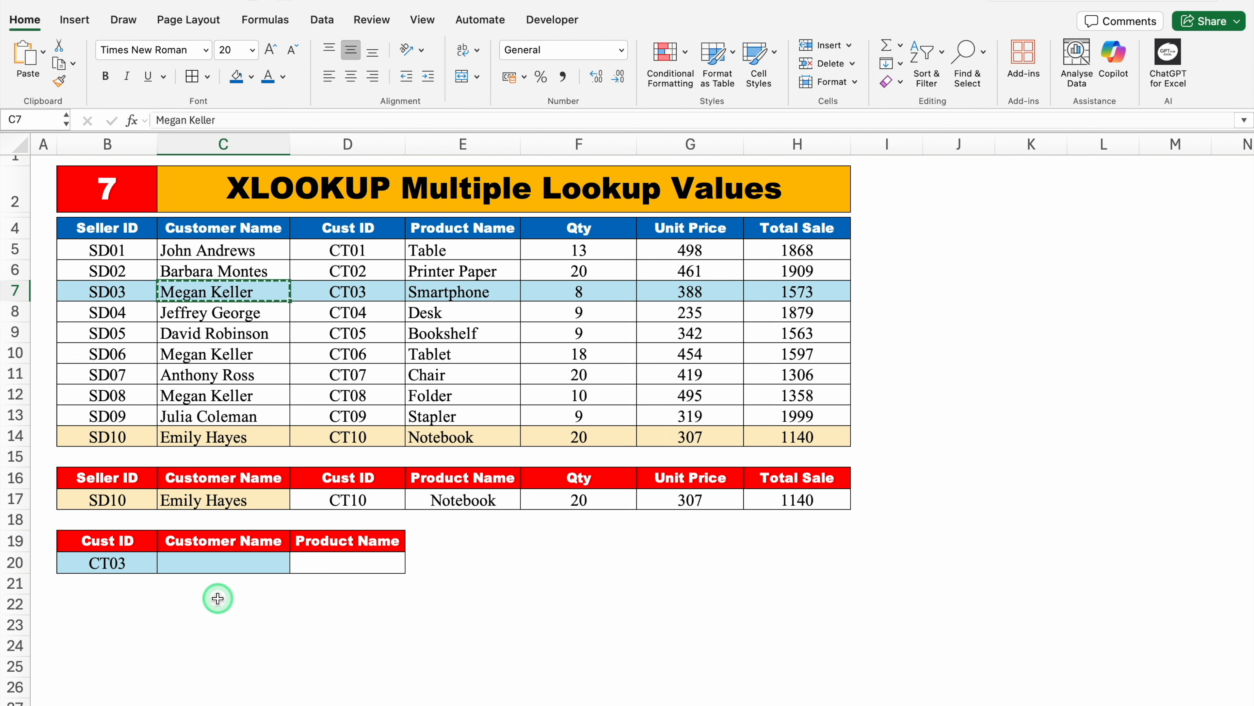
left_click(223, 562)
right_click(224, 563)
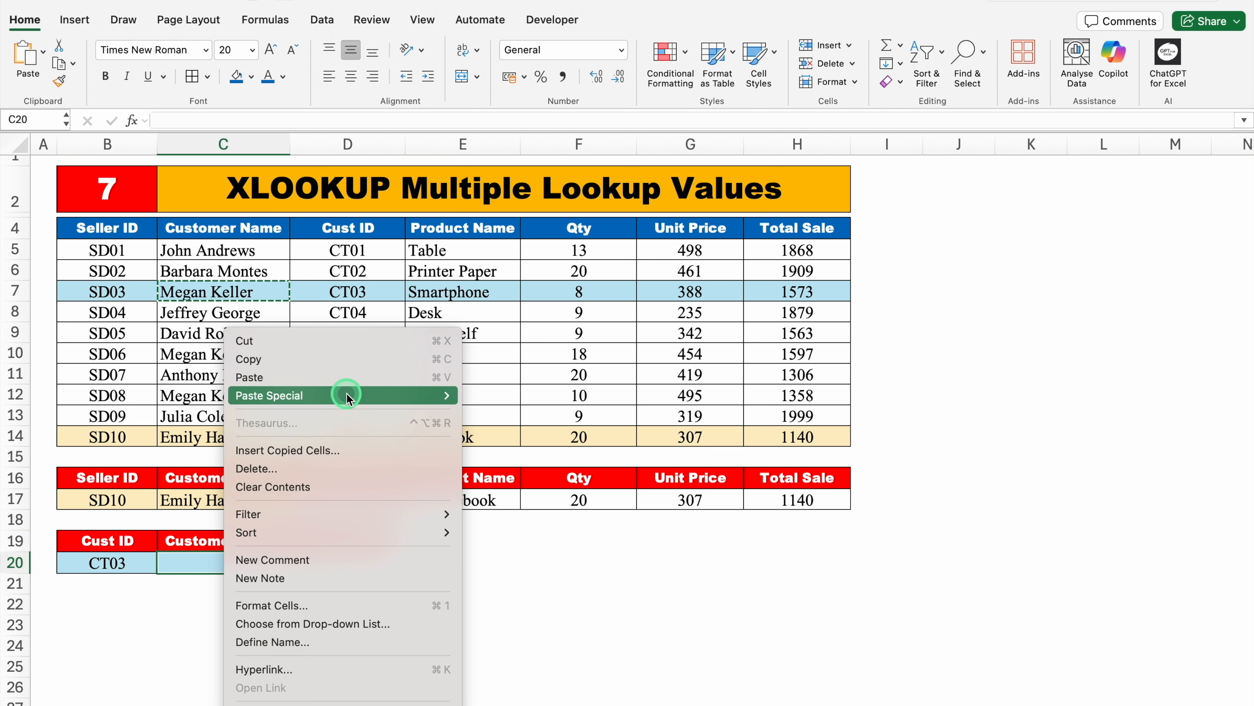
mouse_move(341, 396)
left_click(529, 540)
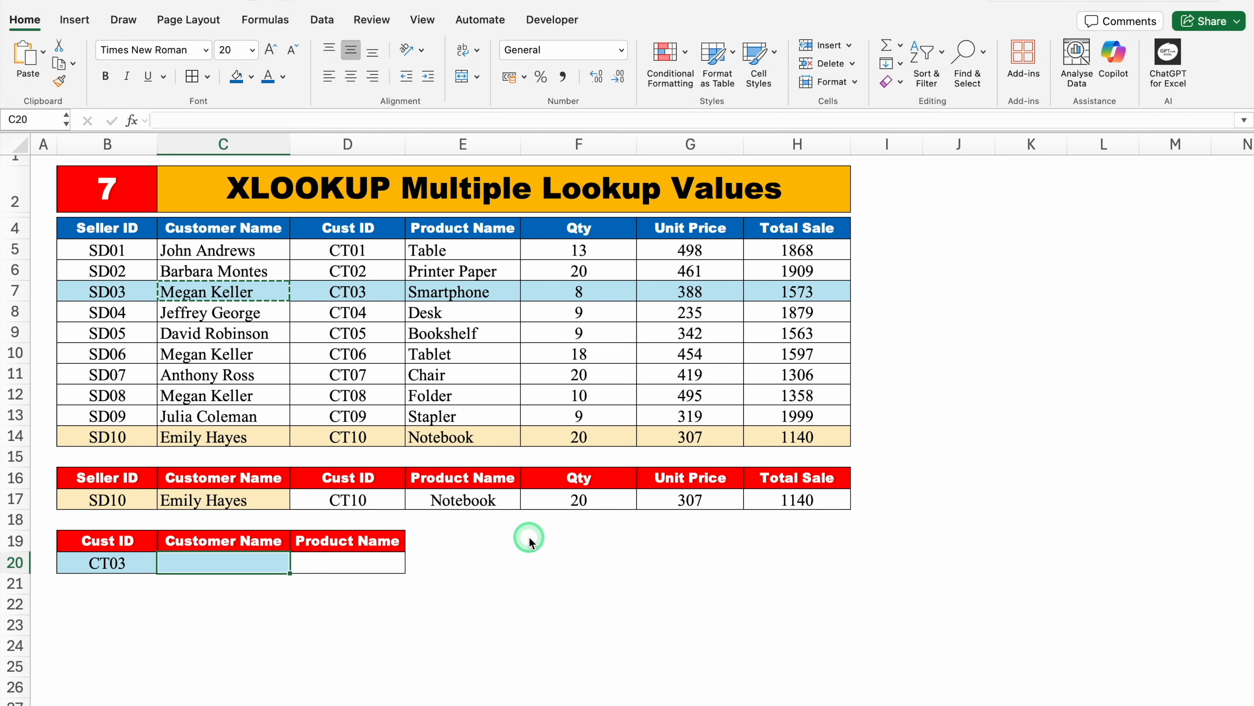
Start an XLOOKUP formula in D20 with the combined lookup value B20&C20.
key("Tab")
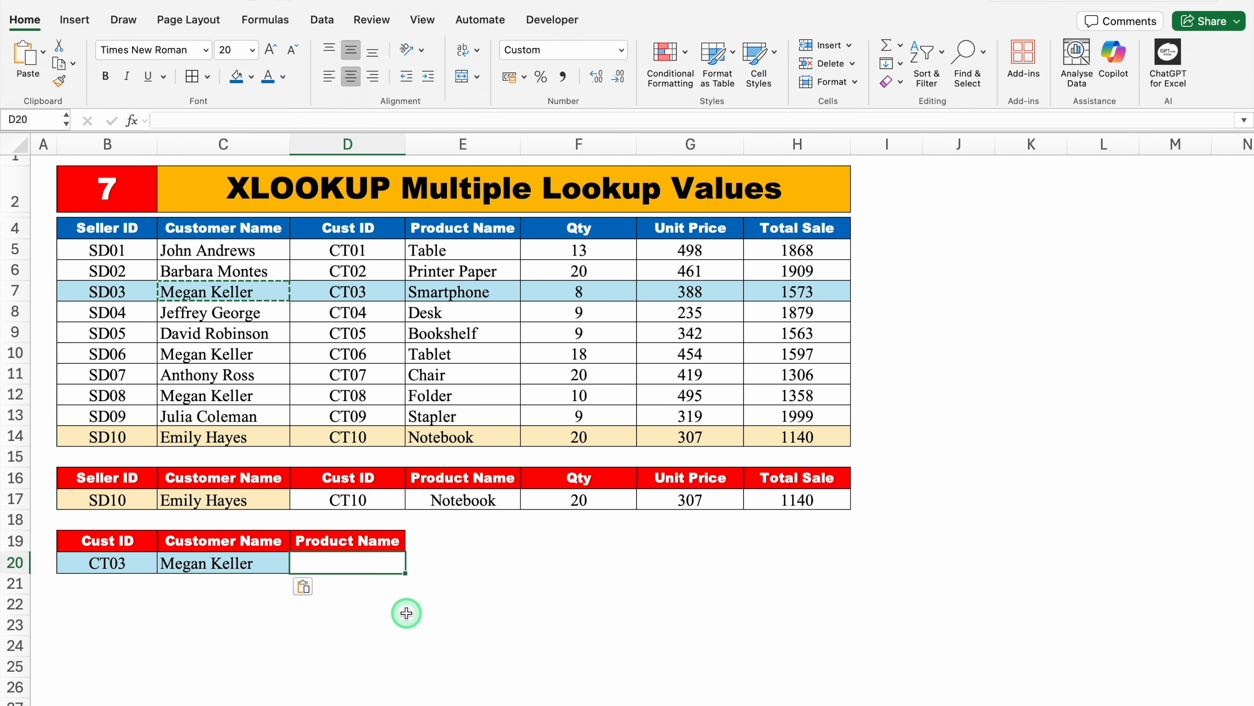
type("=XL")
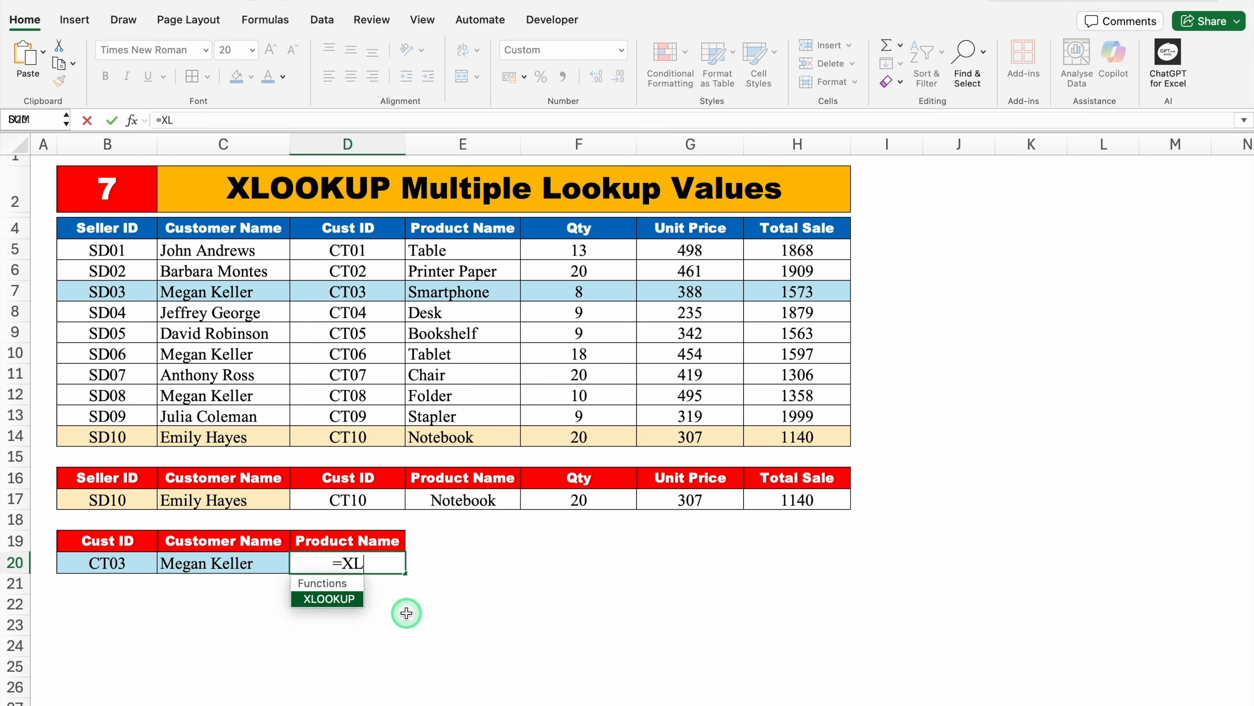
double_click(345, 597)
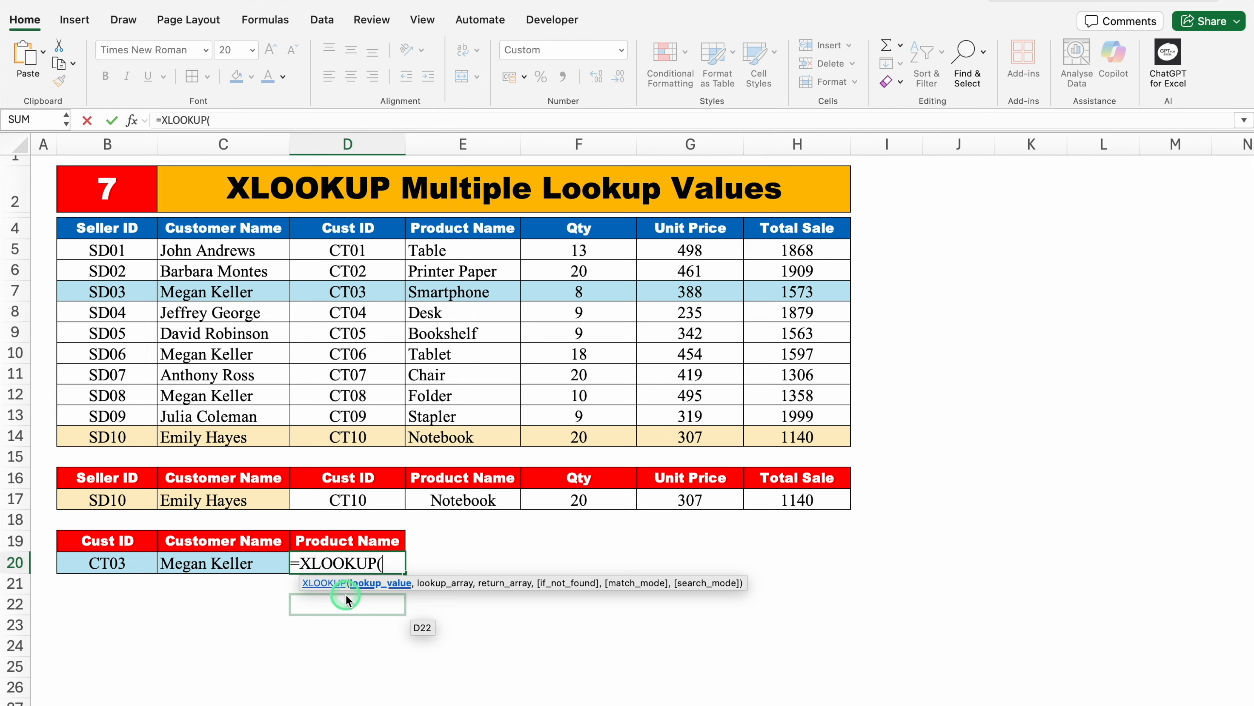
left_click(135, 558)
type("&")
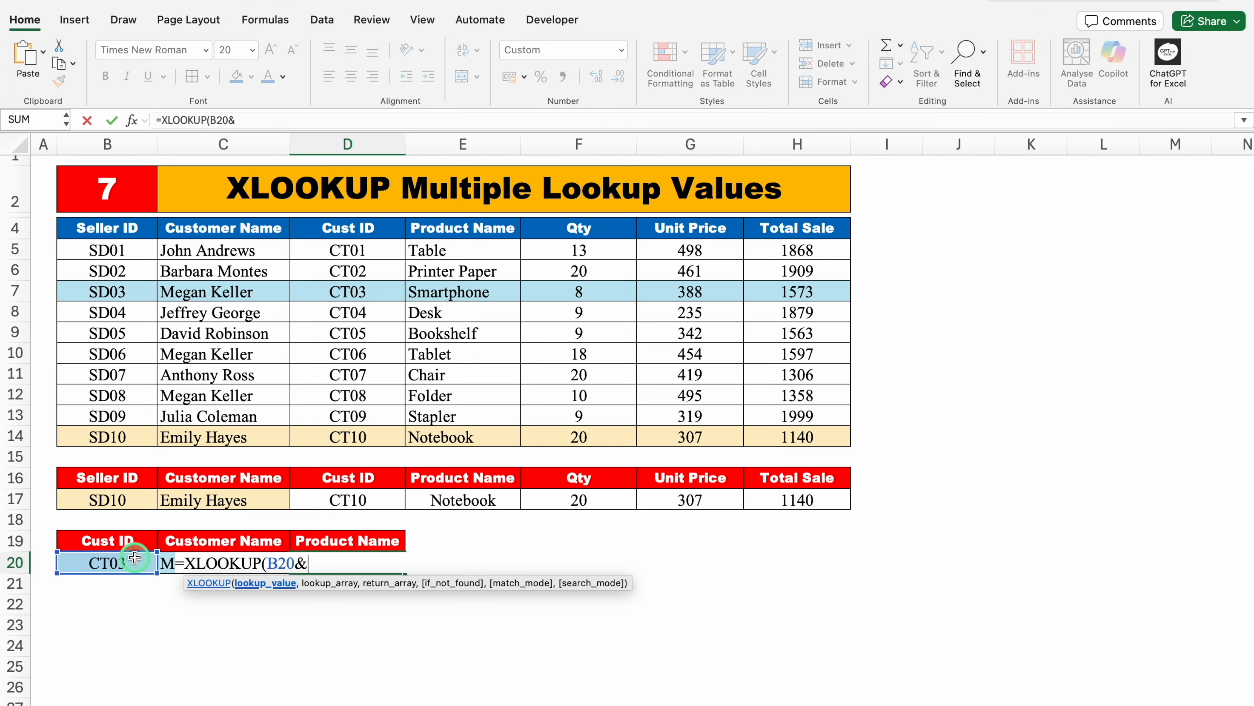
left_click(169, 560)
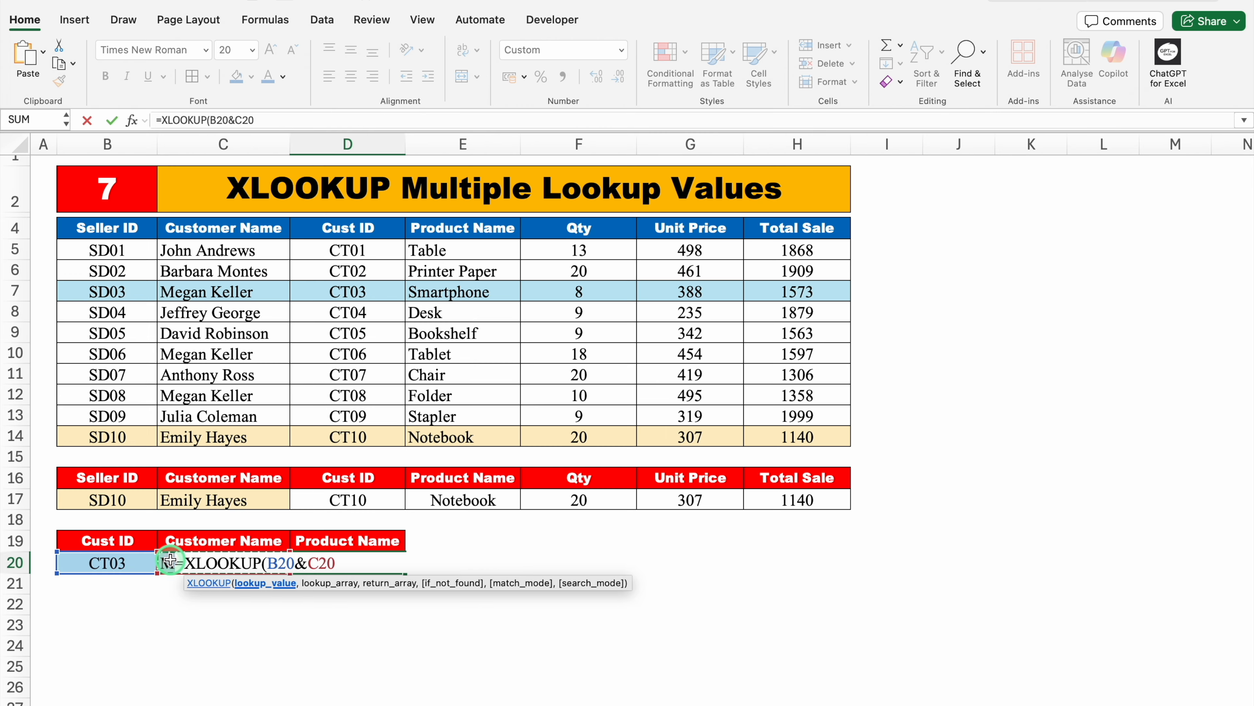
type(",")
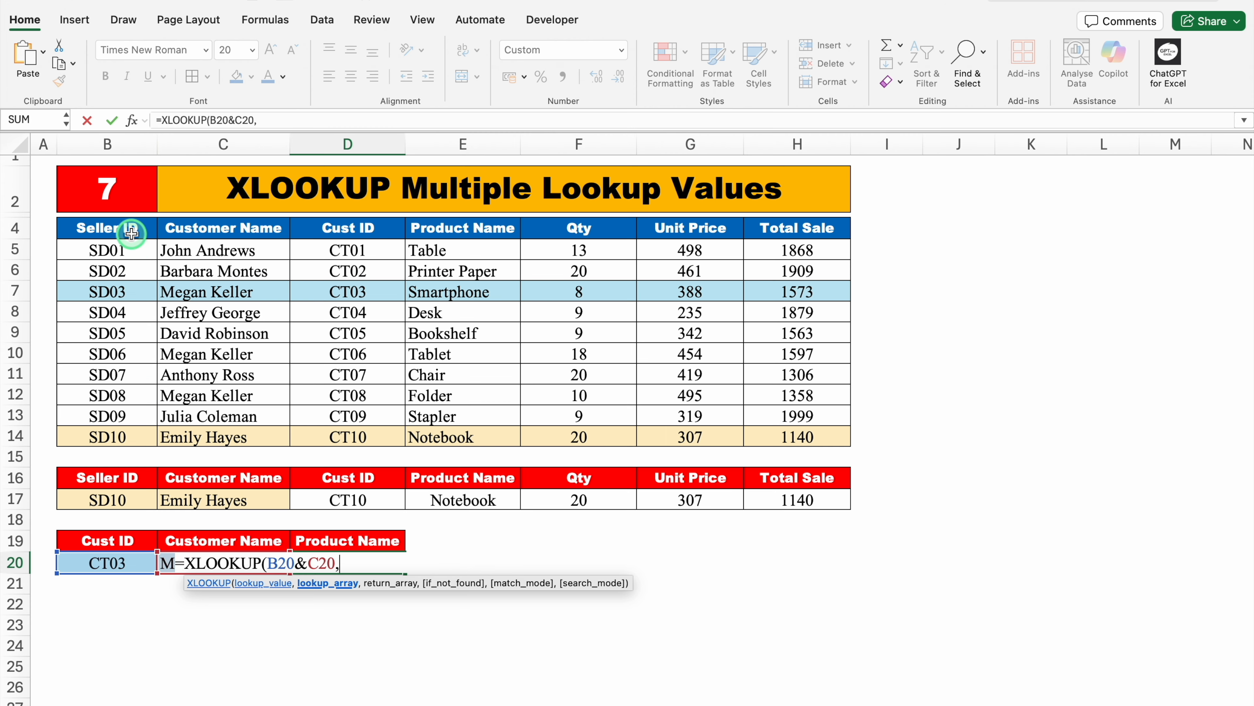
Complete the D20 formula with lookup array D4:D14&C4:C14 and return array E4:E14.
left_click(347, 227)
left_click_drag(347, 228, 348, 431)
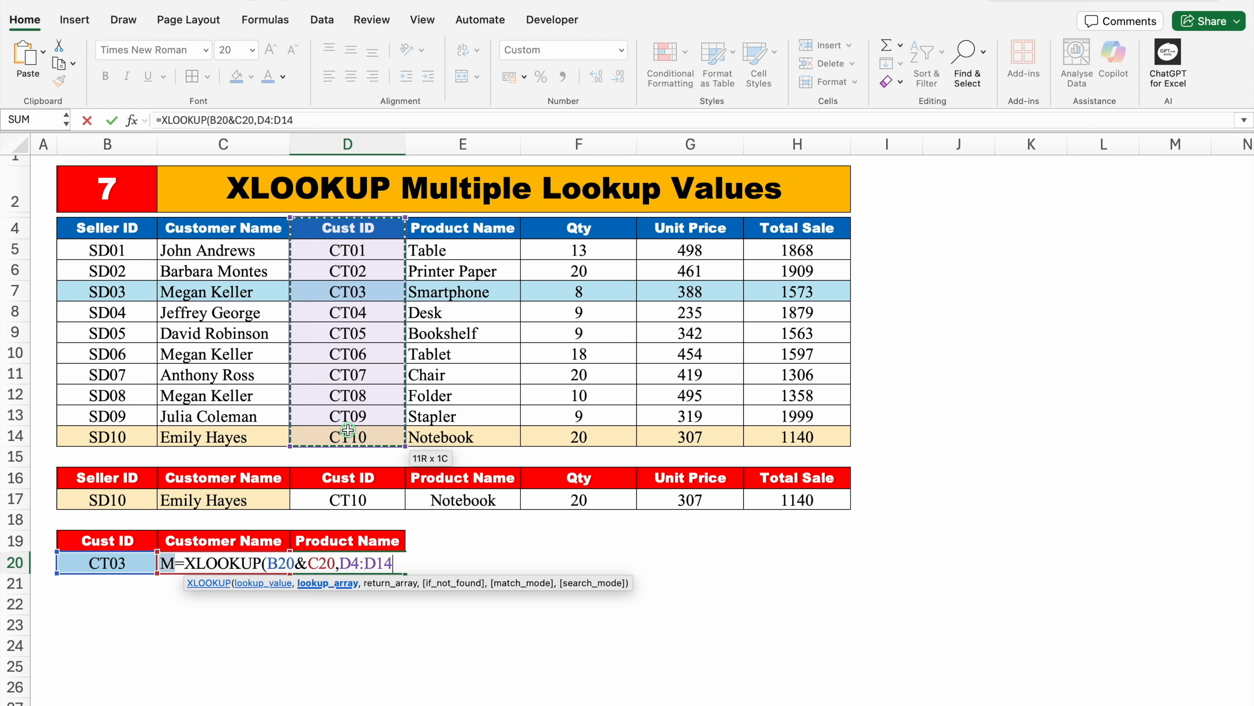
type("&")
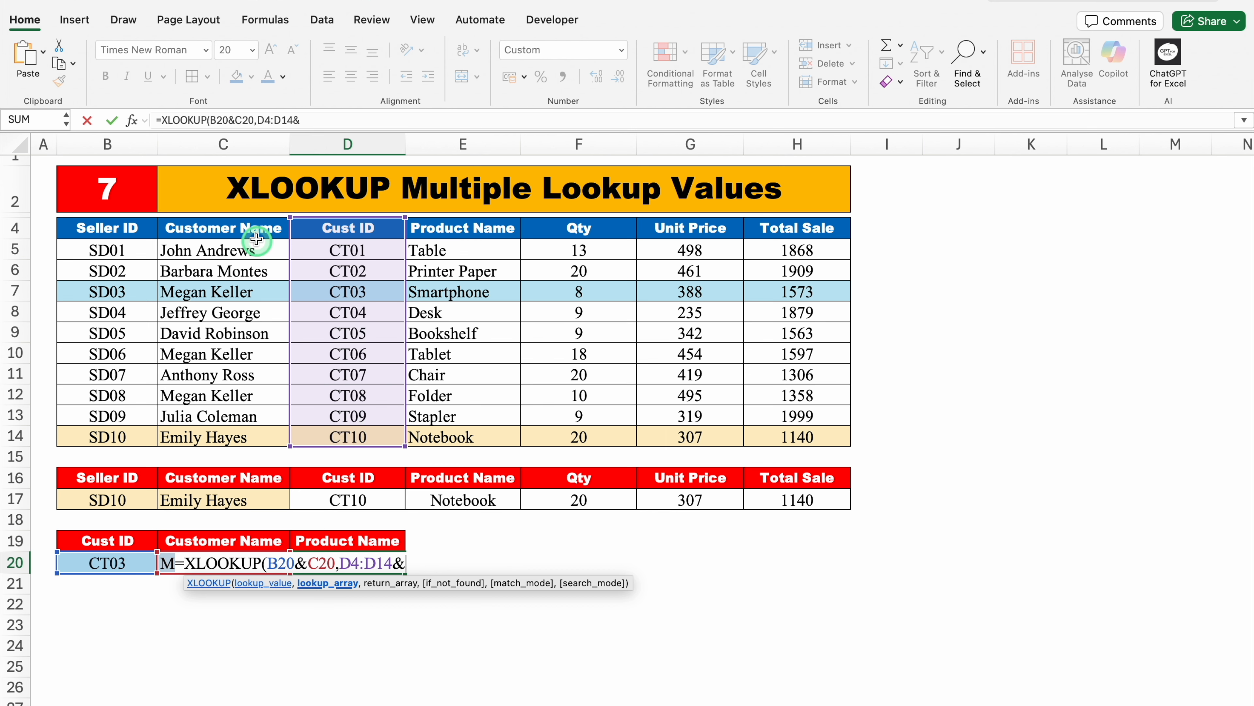
left_click_drag(252, 227, 255, 430)
type(",")
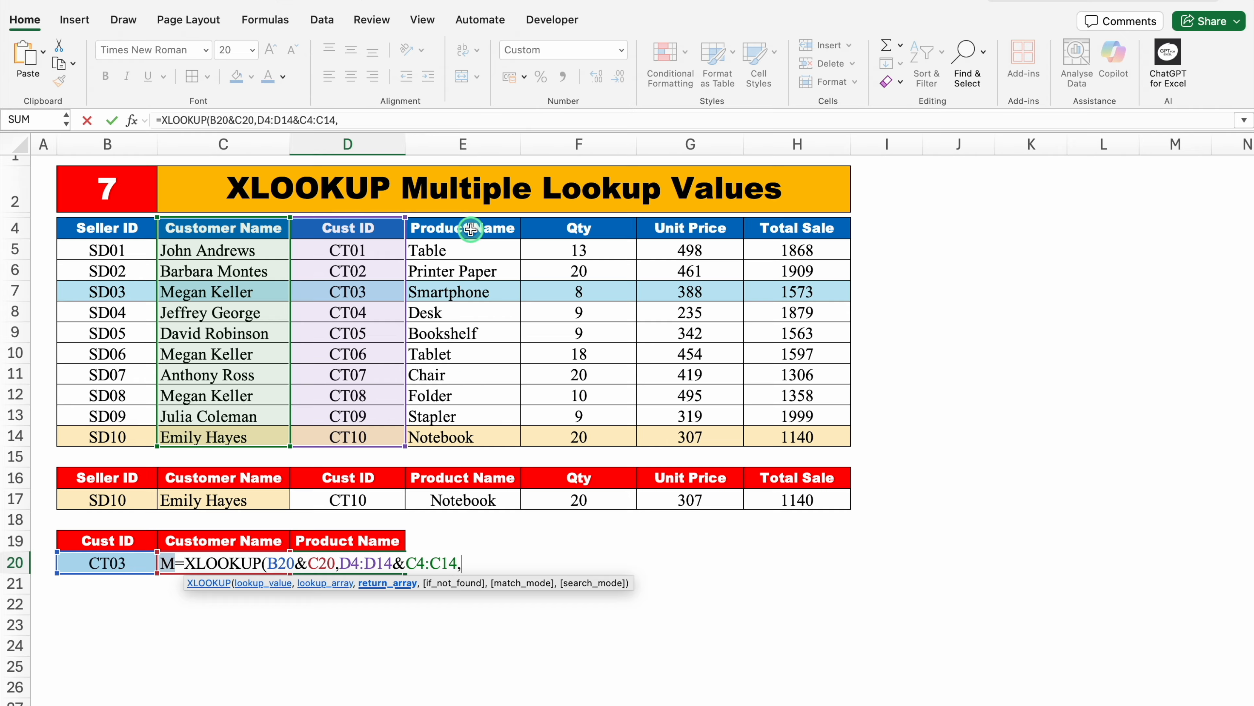
left_click_drag(471, 230, 475, 433)
type(")")
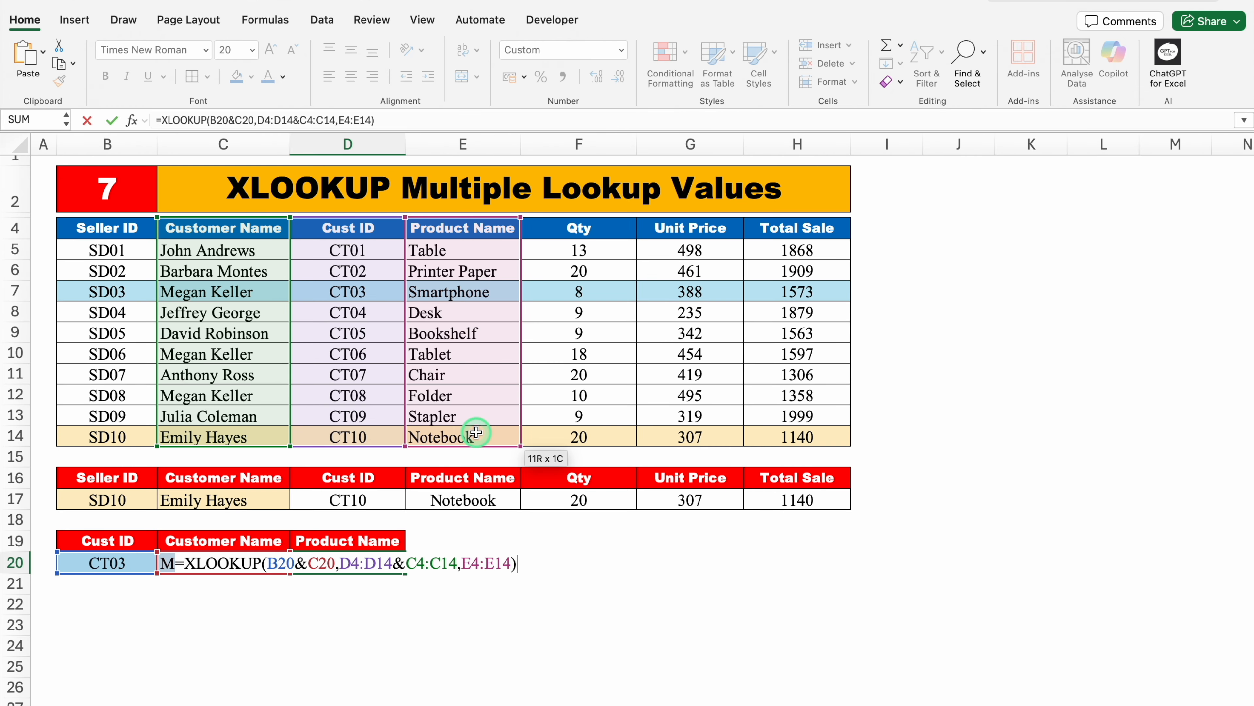
key("Return")
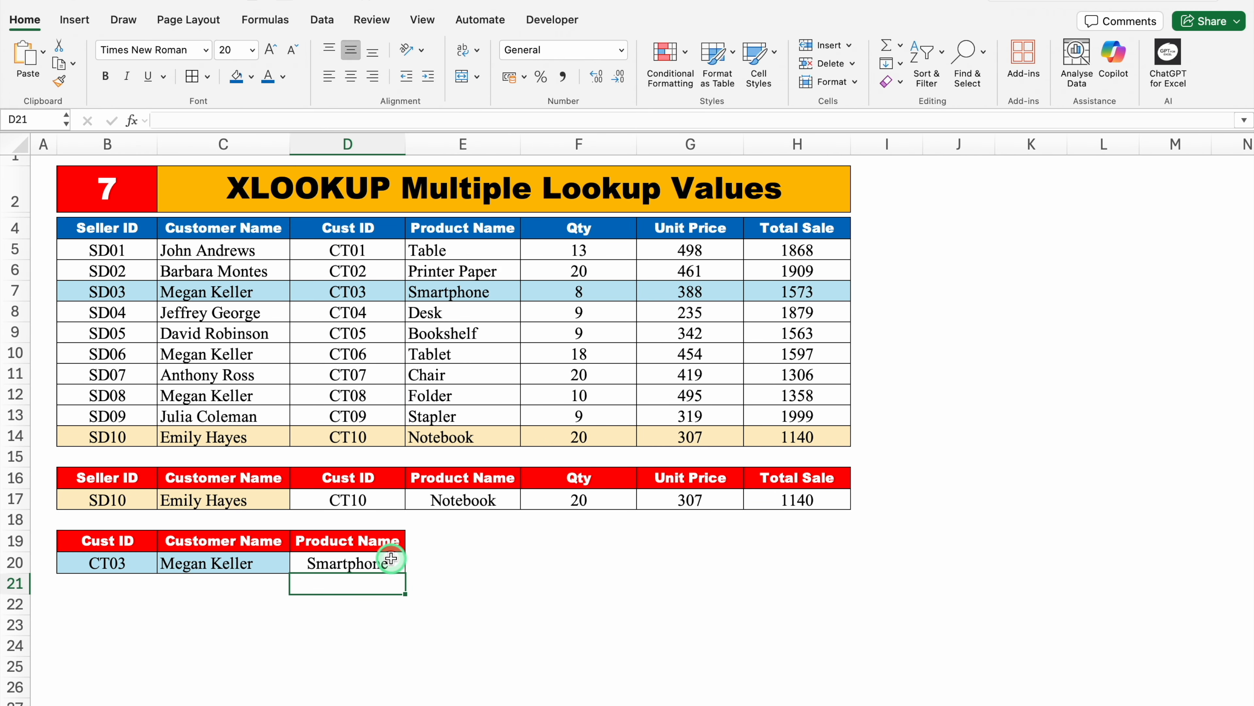
left_click(391, 559)
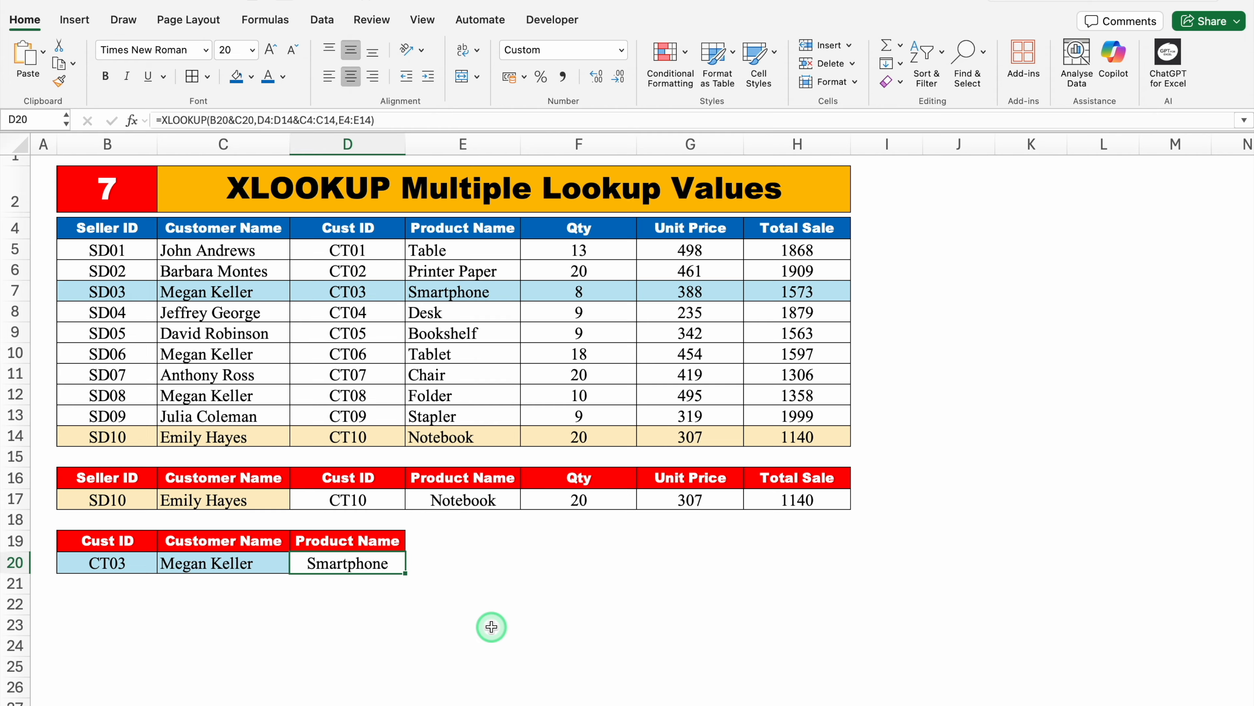
left_click(491, 626)
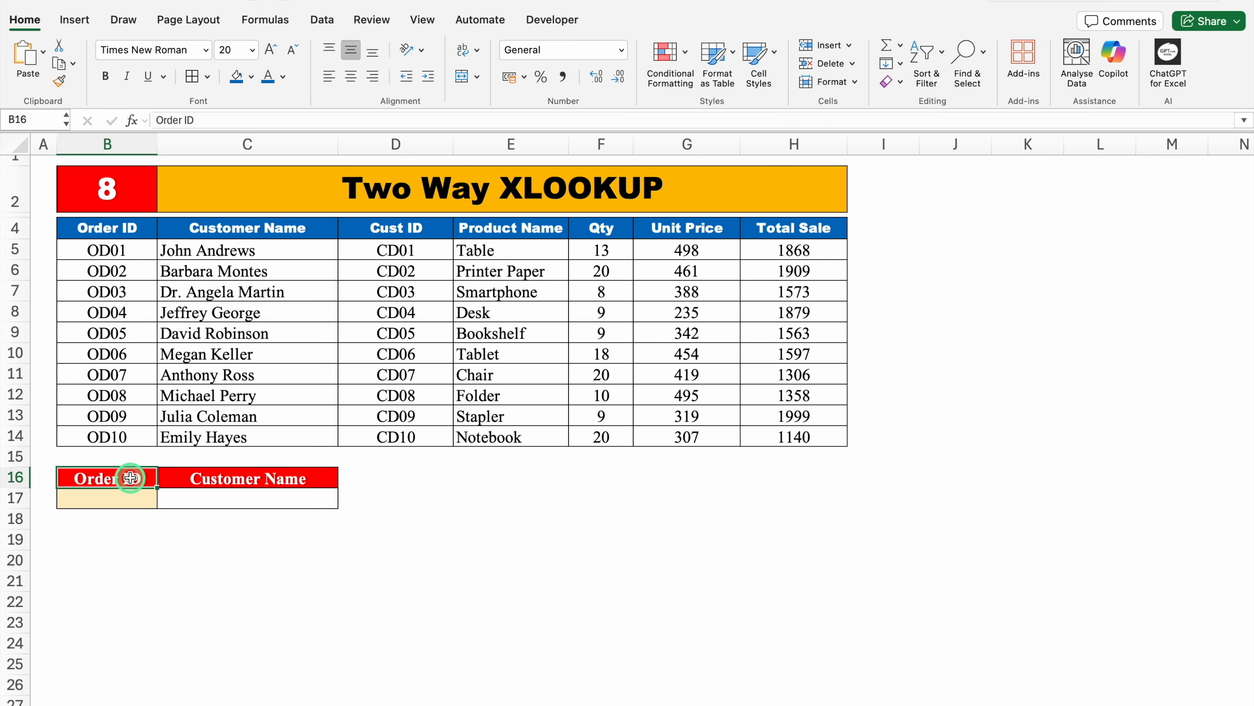
Choose Product Name as the lookup header in C16 and enter the order ID from table row 12 in B17.
left_click(102, 496)
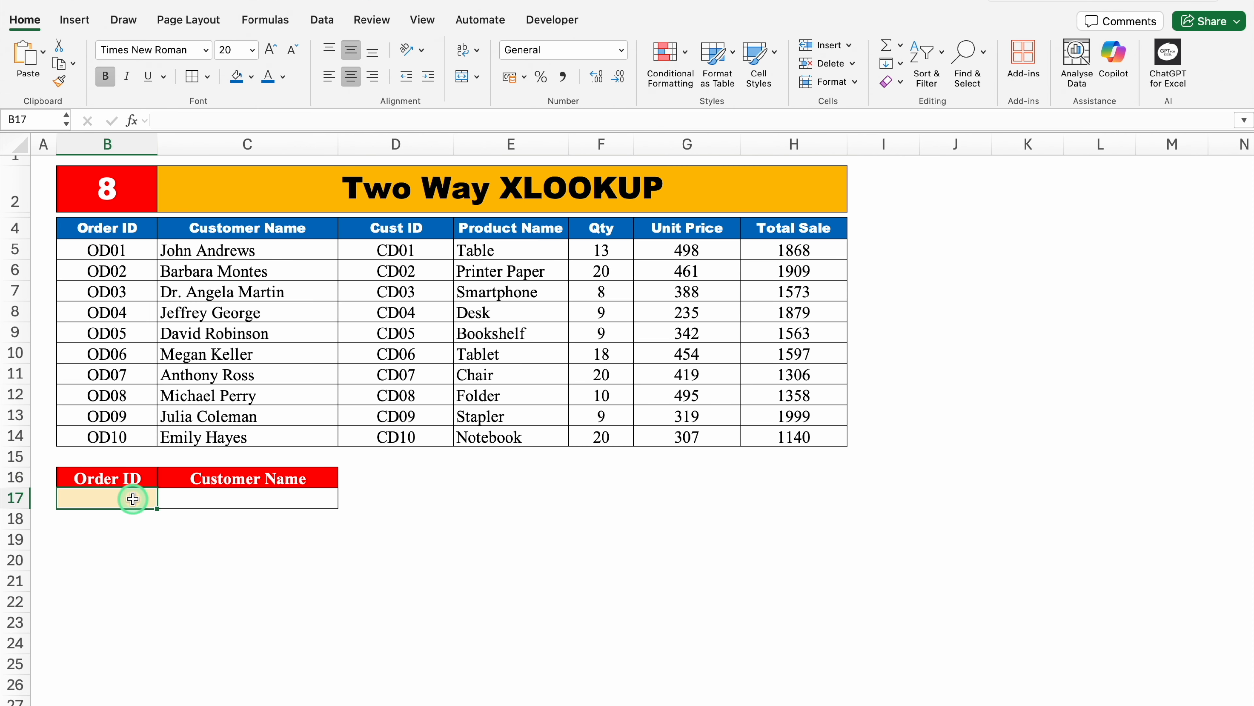
left_click(203, 478)
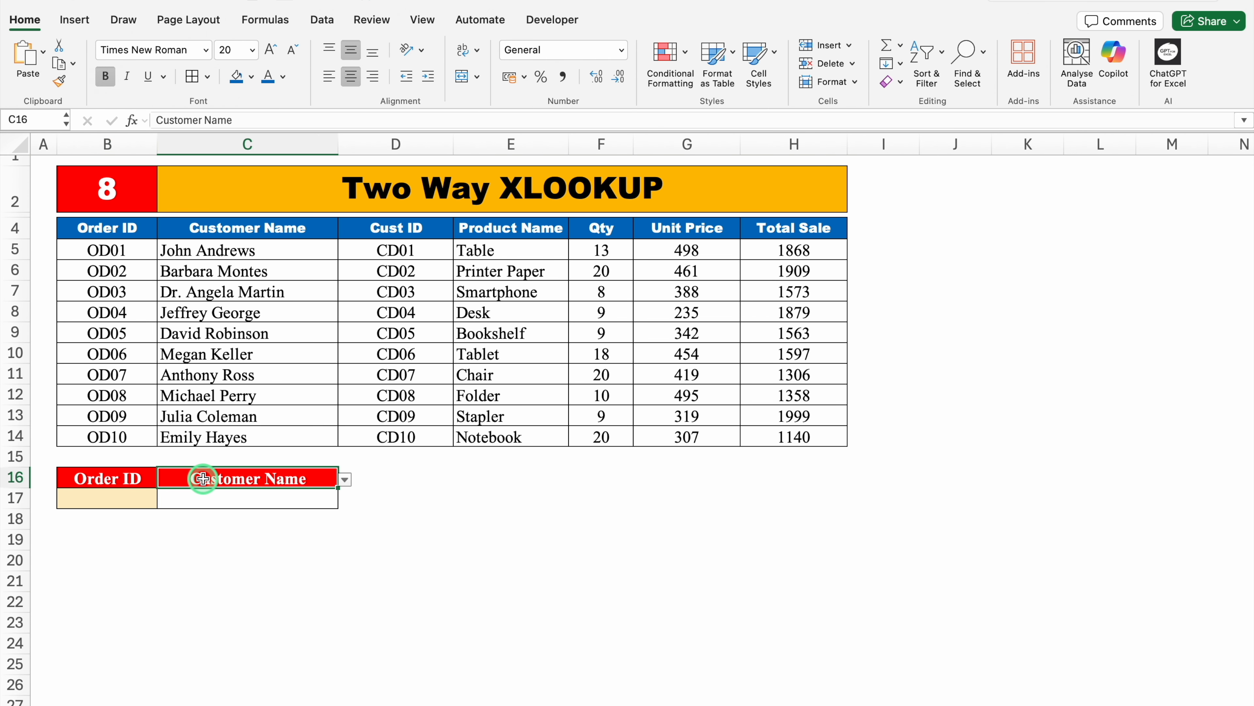
left_click(344, 479)
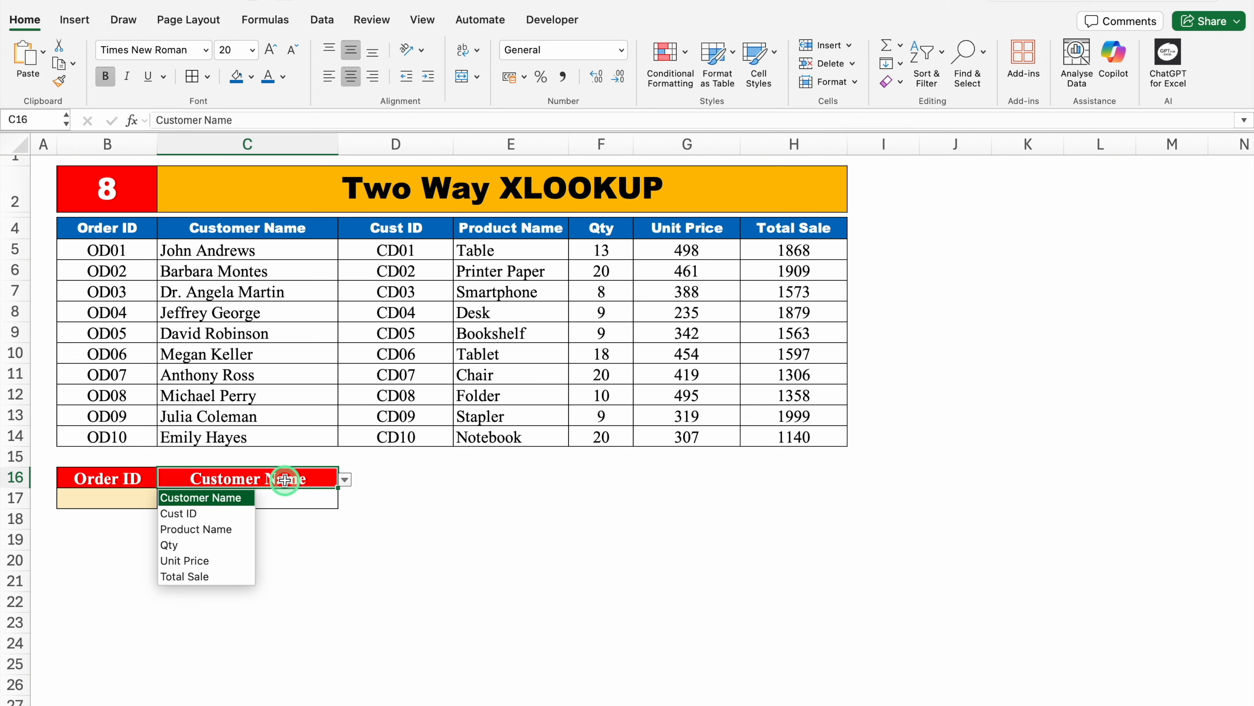
left_click(220, 528)
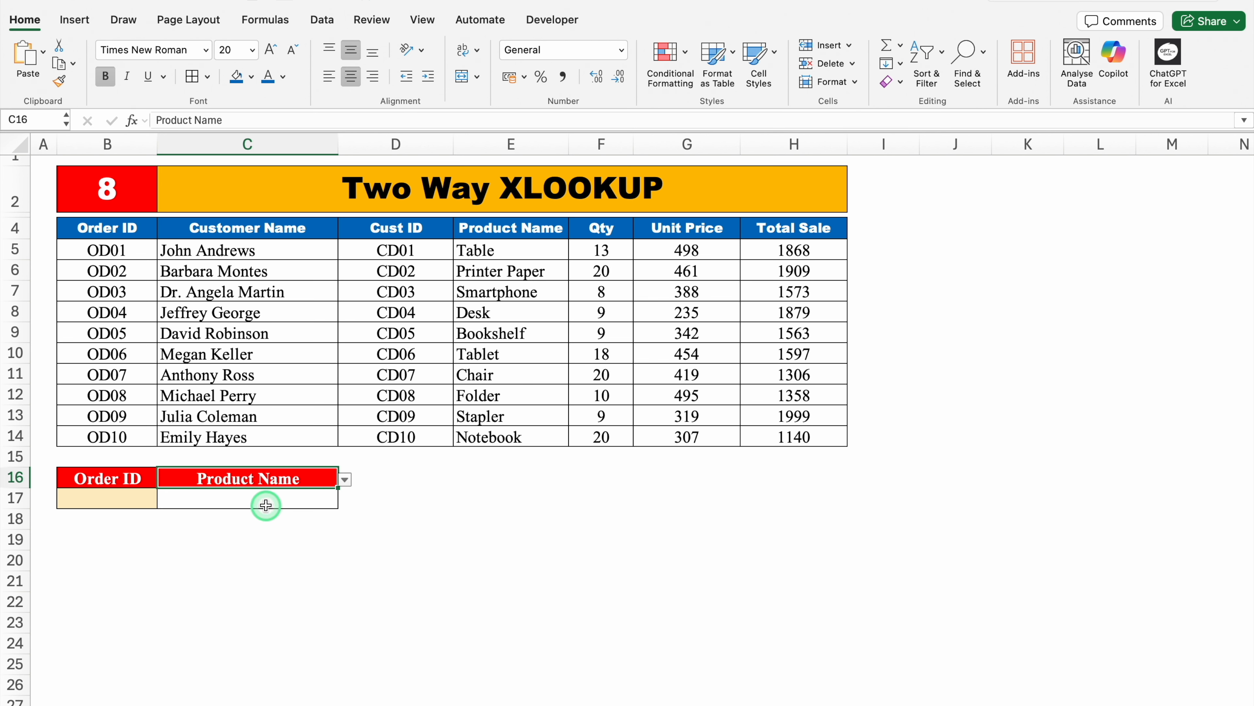
left_click(130, 504)
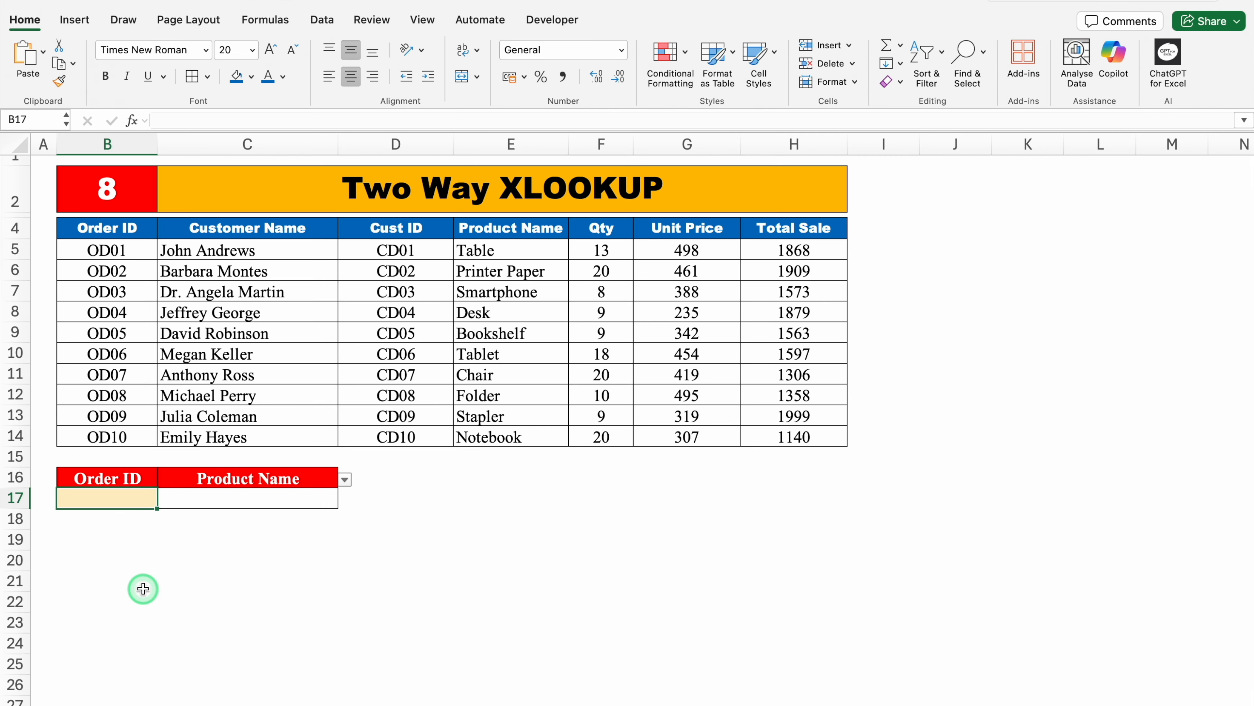
type("OD08")
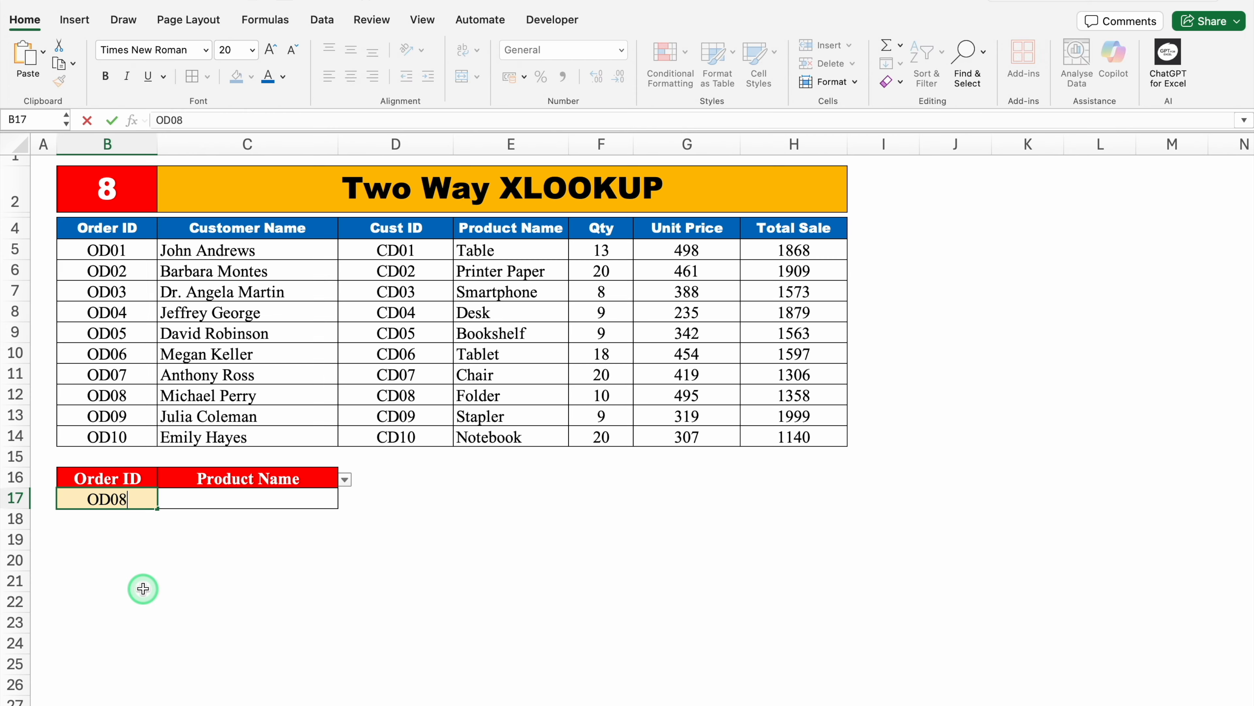
key("Return")
Start an XLOOKUP formula in C17 with lookup value B17 and lookup array B4:B14.
left_click(224, 498)
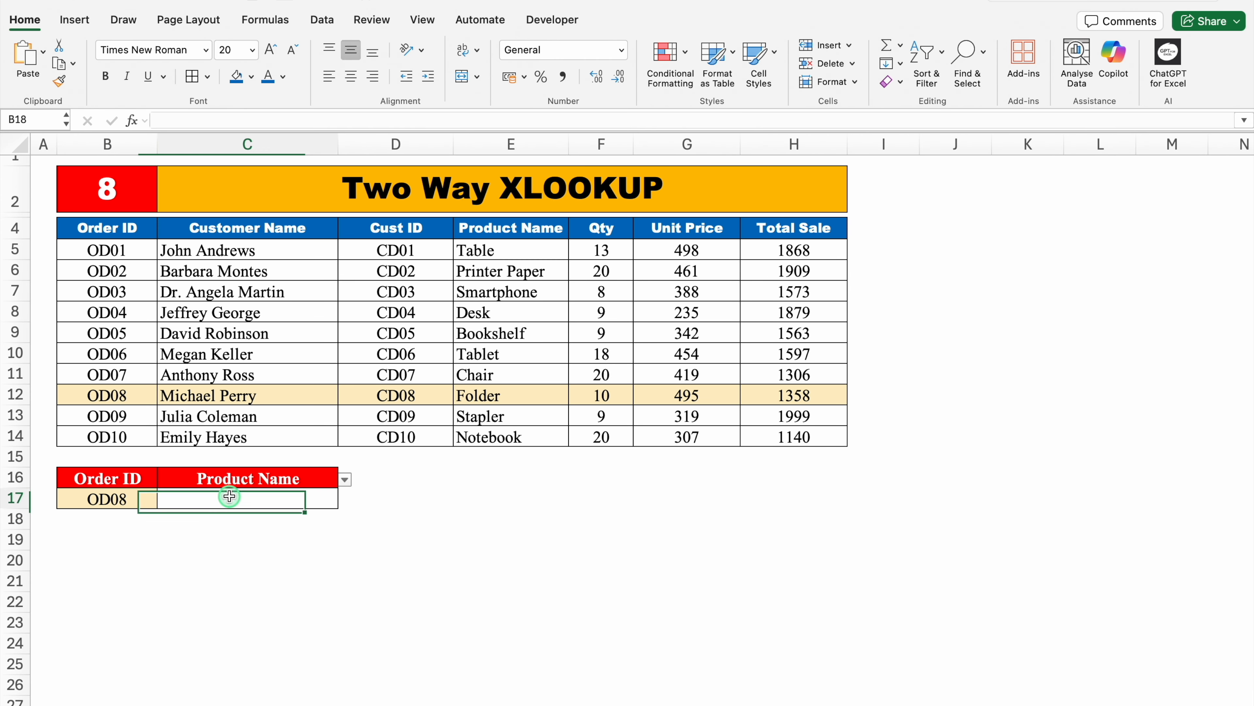
type("=")
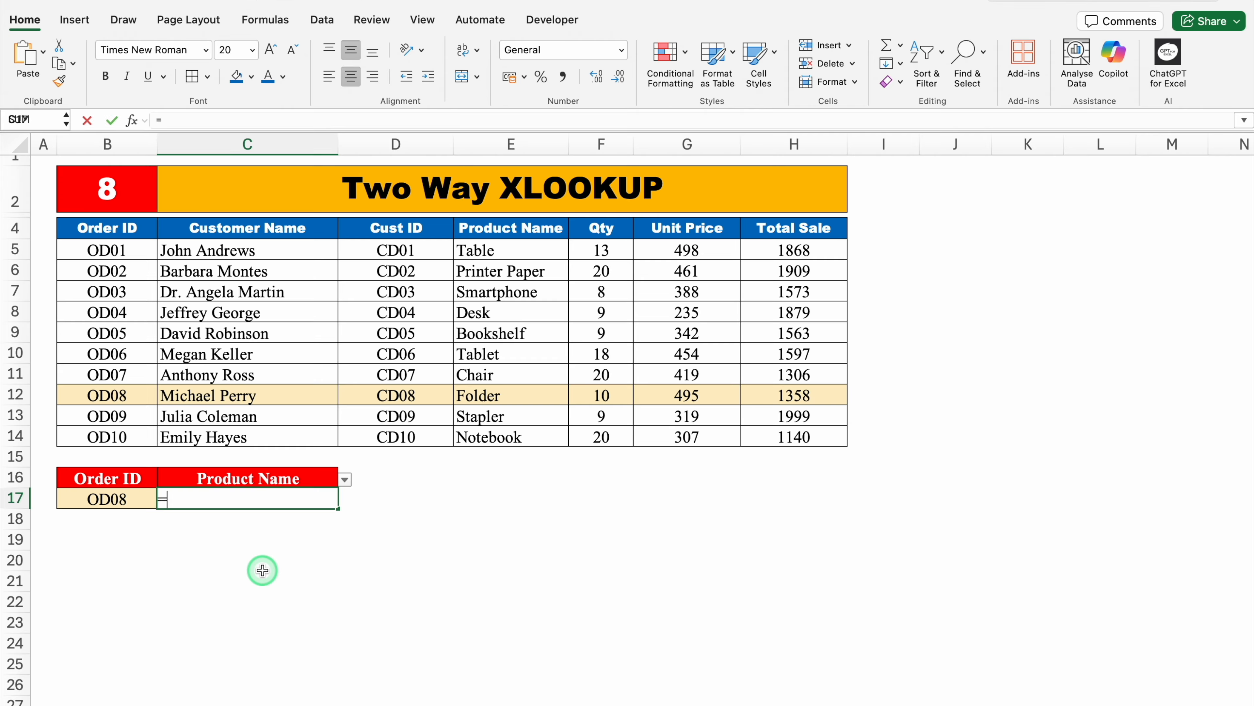
type("XL")
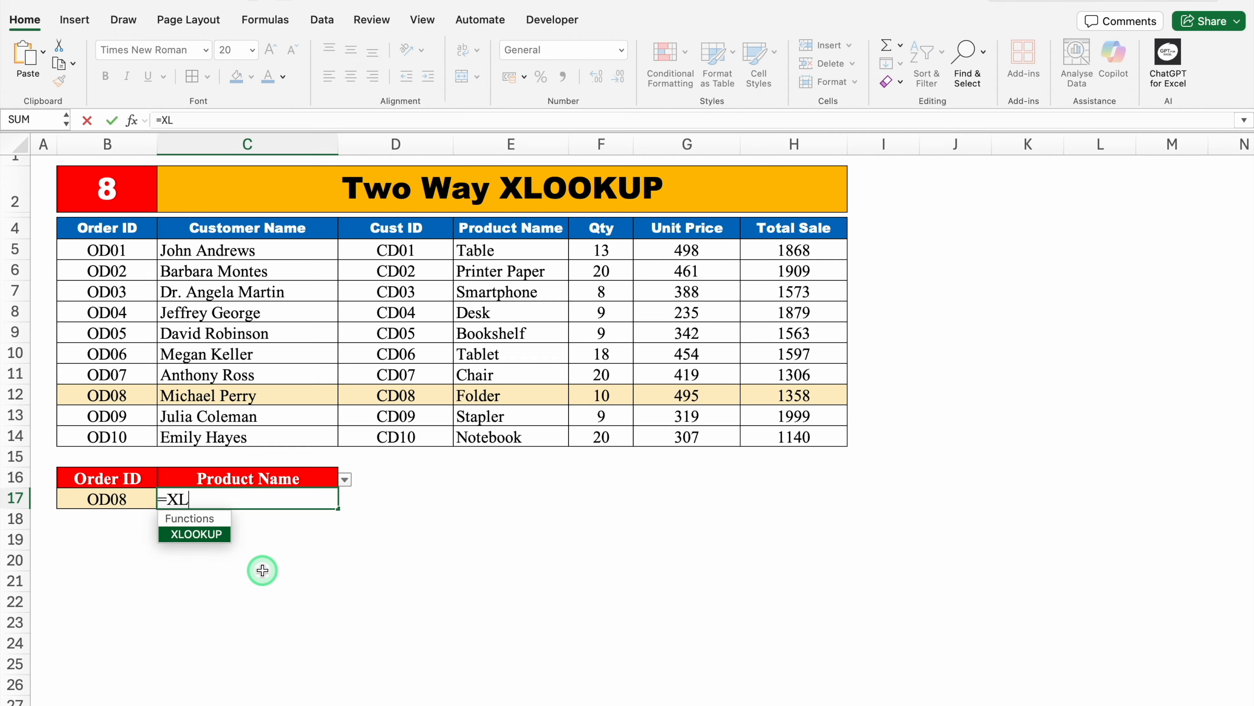
double_click(211, 535)
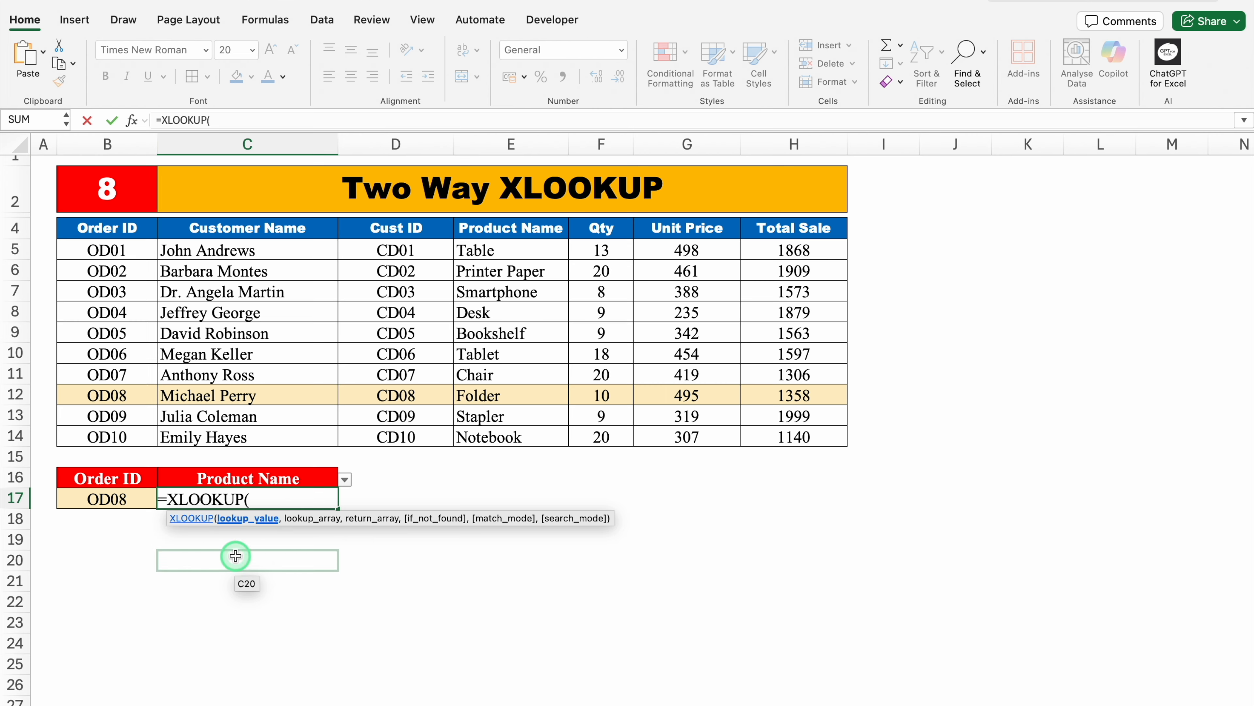
left_click(136, 500)
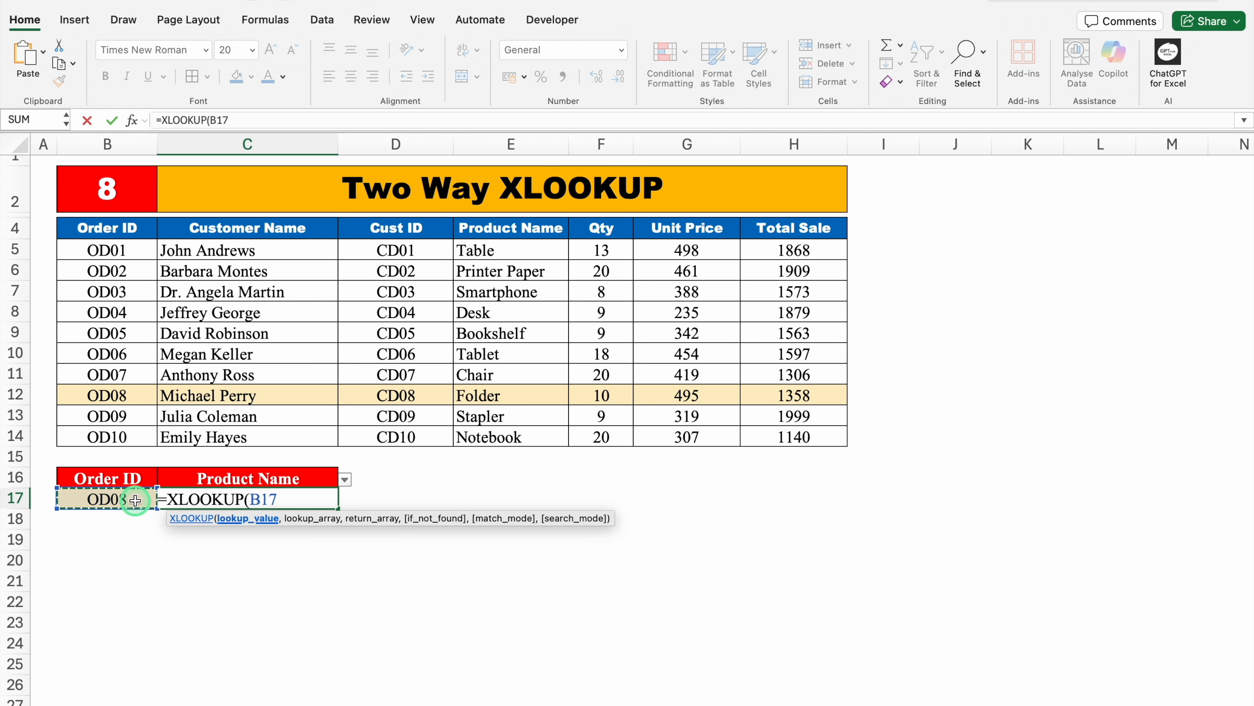
type(",")
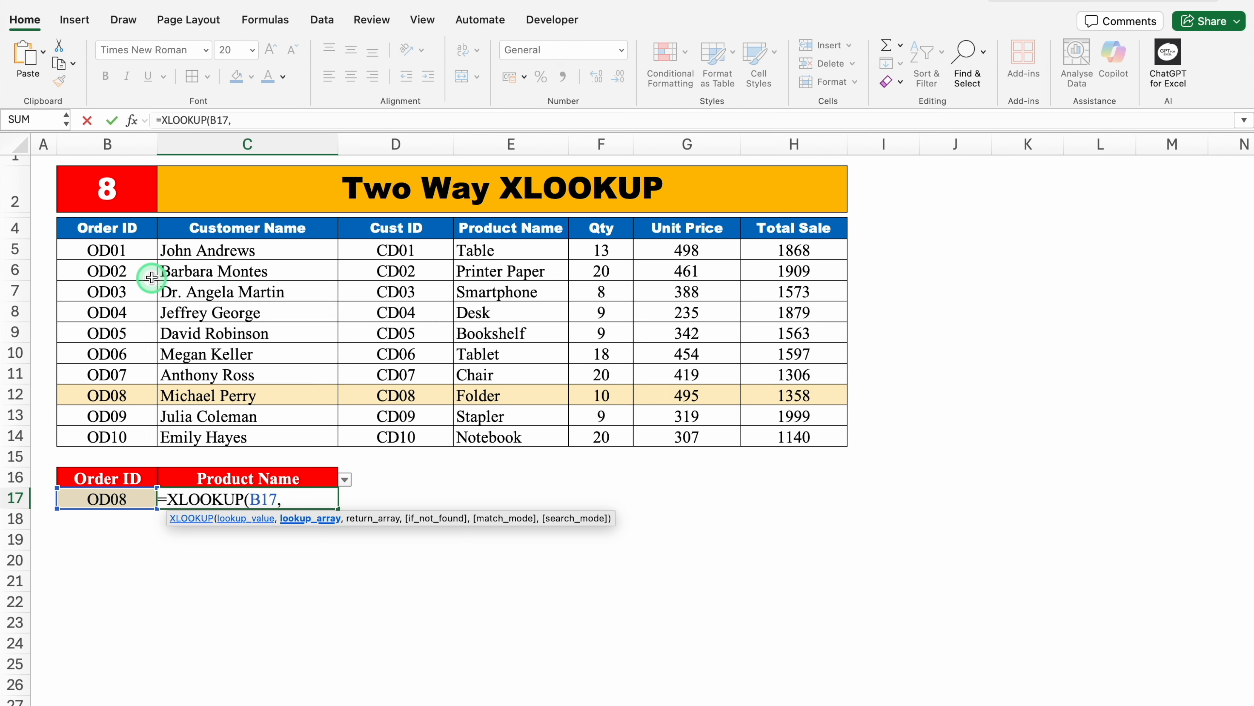
left_click_drag(128, 226, 128, 434)
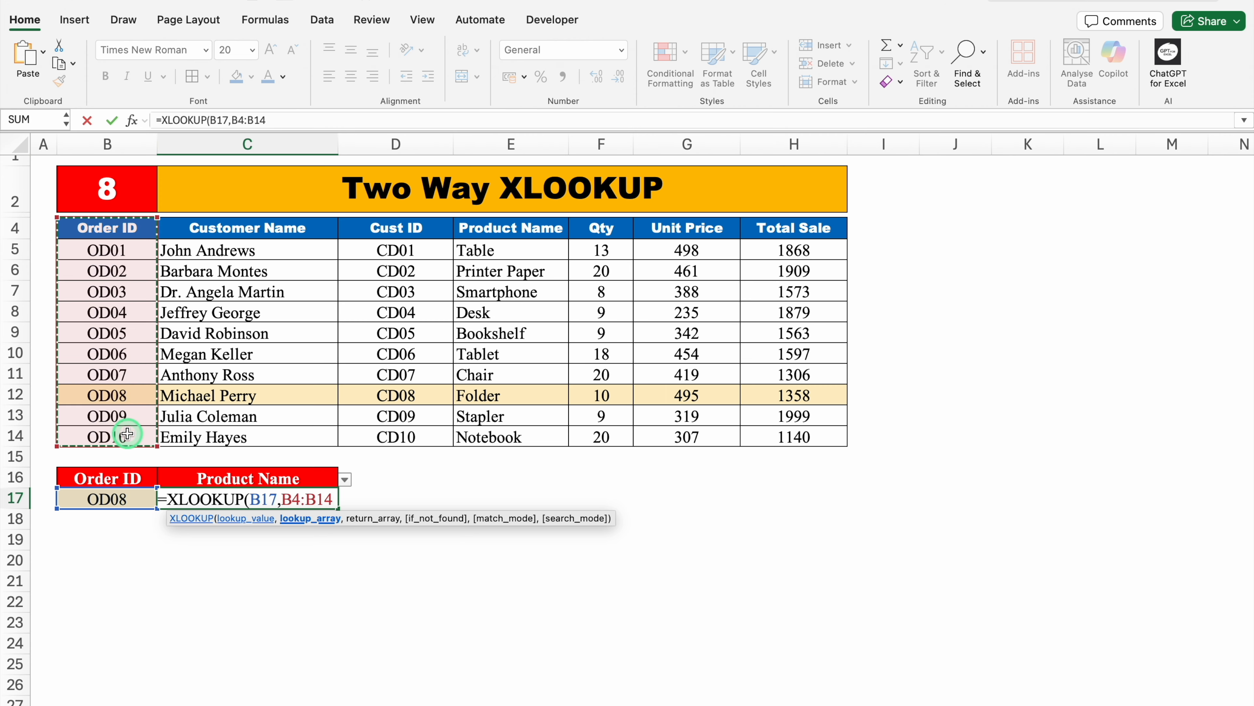
type(",")
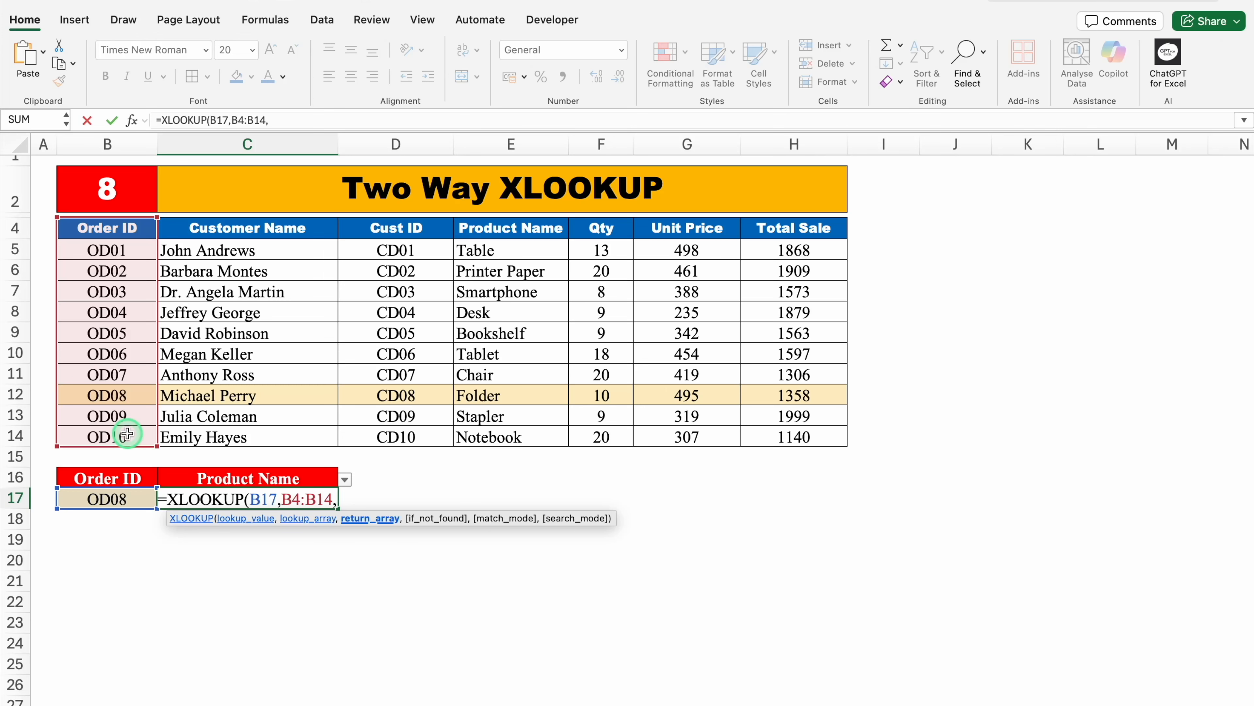
Nest a second XLOOKUP as the return array, with lookup value C16 and lookup array B4:H4.
type("XL")
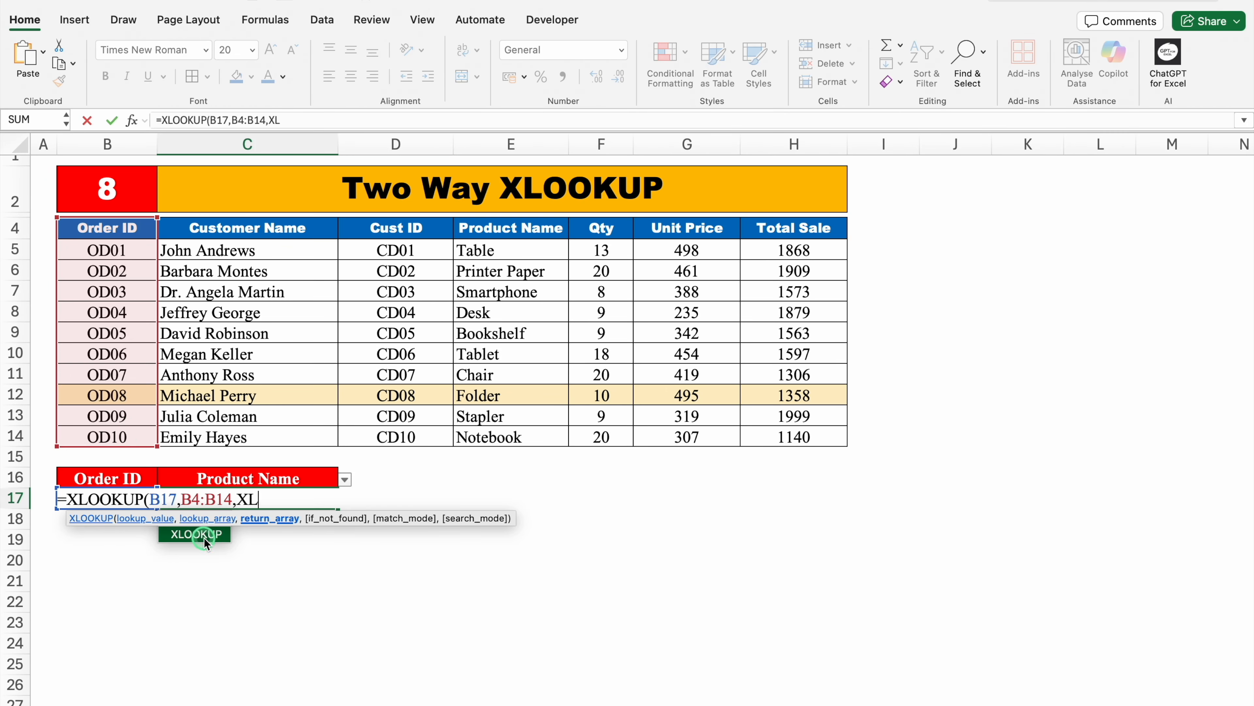
double_click(202, 538)
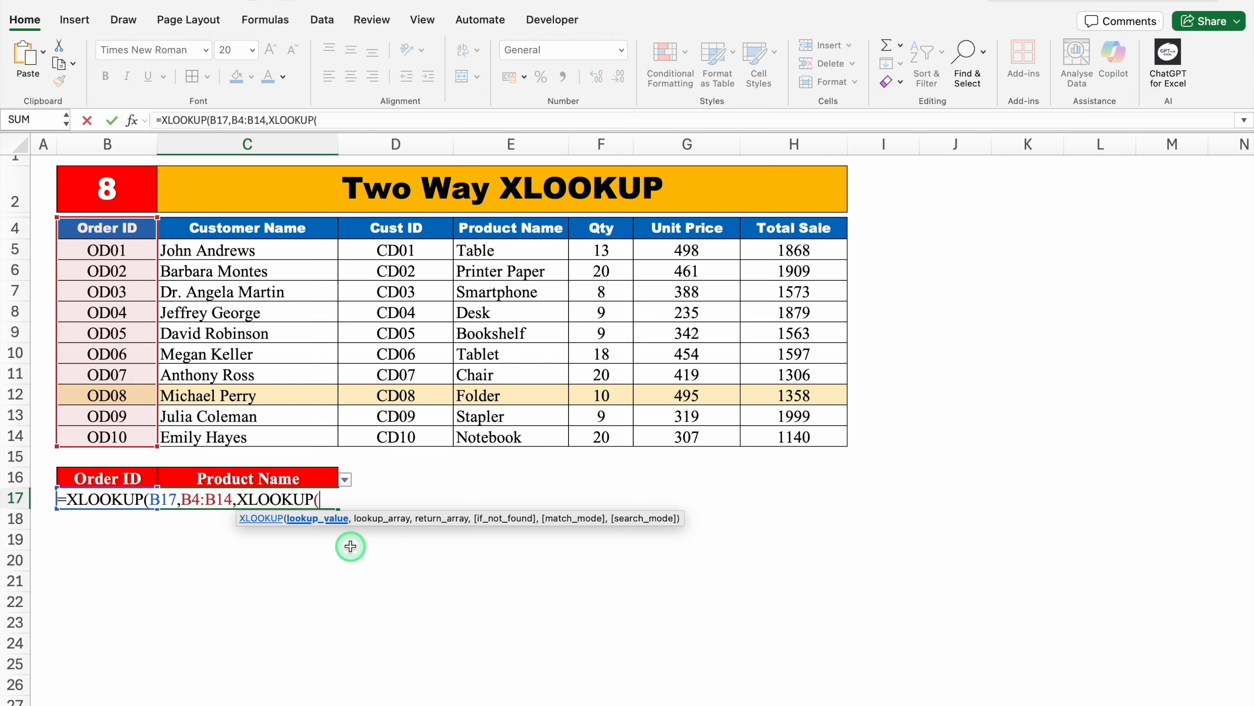
left_click(282, 477)
type(",")
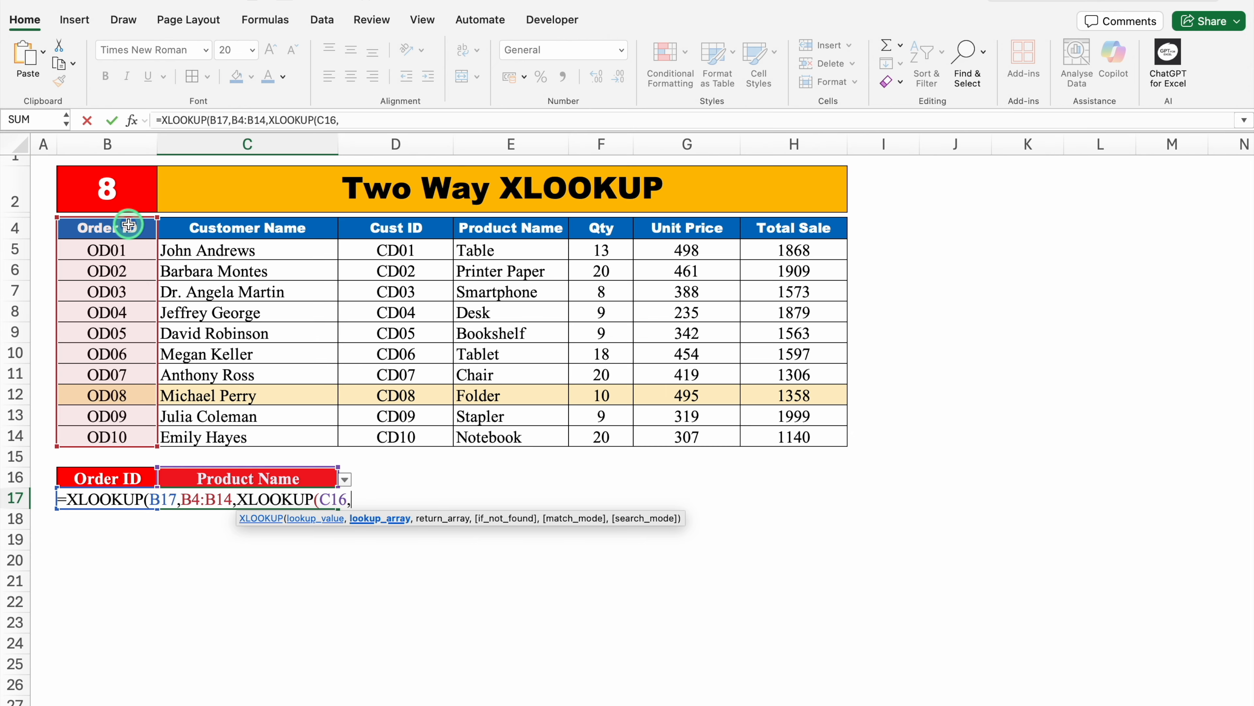
left_click_drag(123, 227, 806, 227)
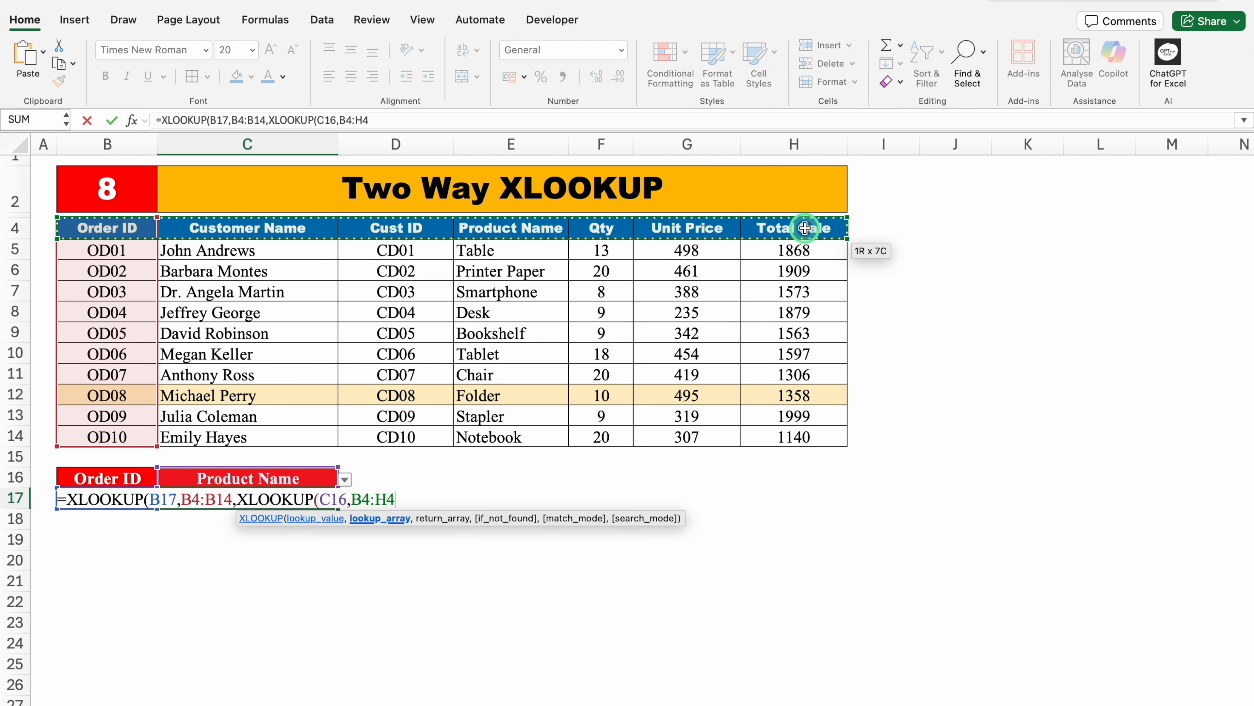
type(",")
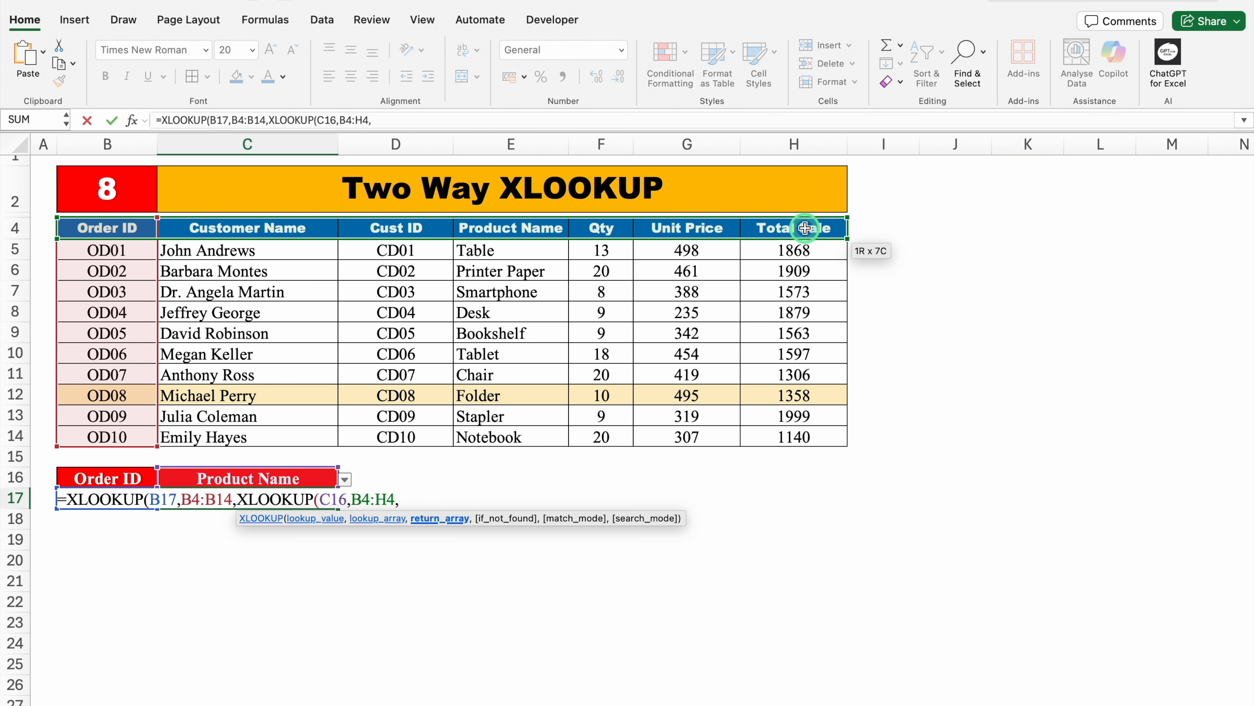
Give the nested XLOOKUP the return array B4:H14, then close both functions and enter the C17 formula.
left_click(108, 228)
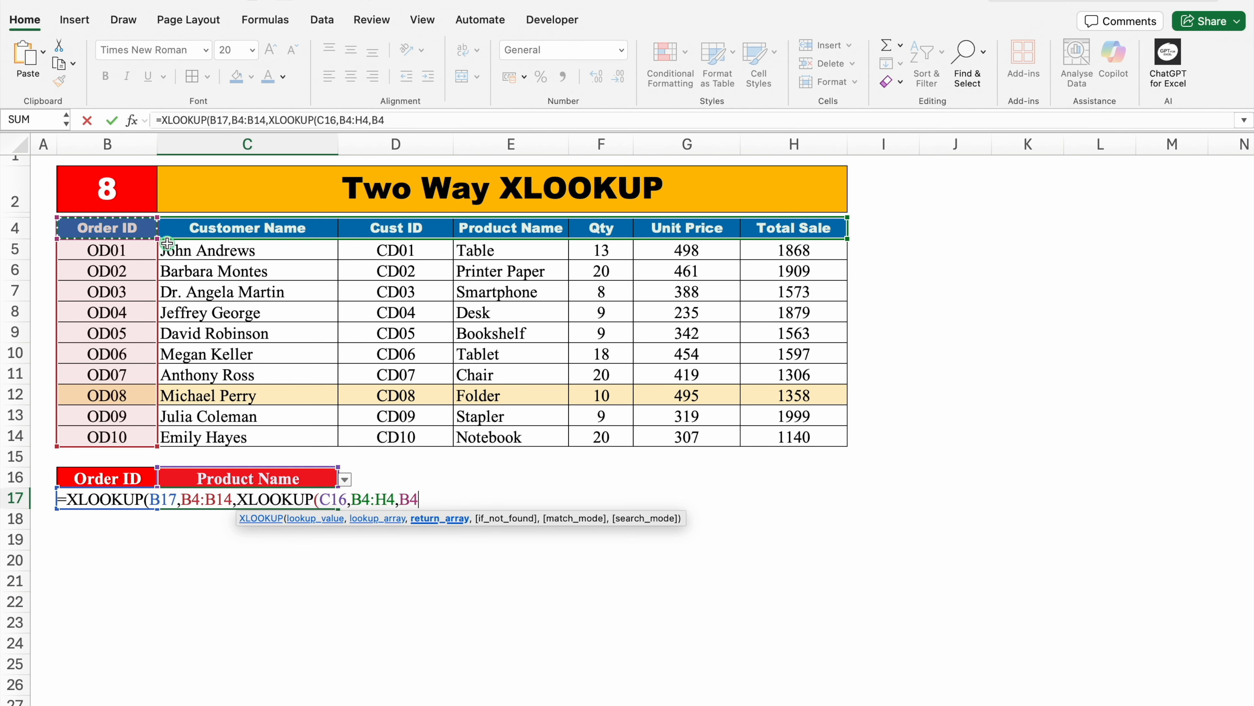
left_click_drag(167, 243, 755, 437)
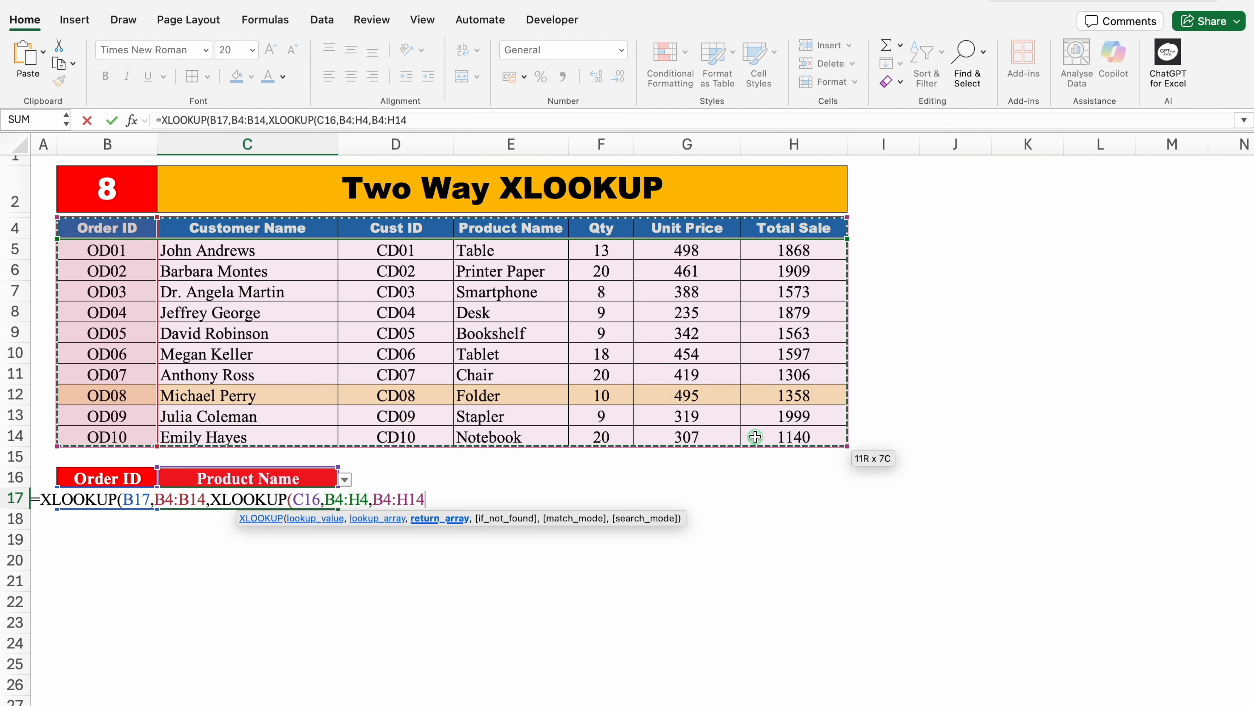
type(")")
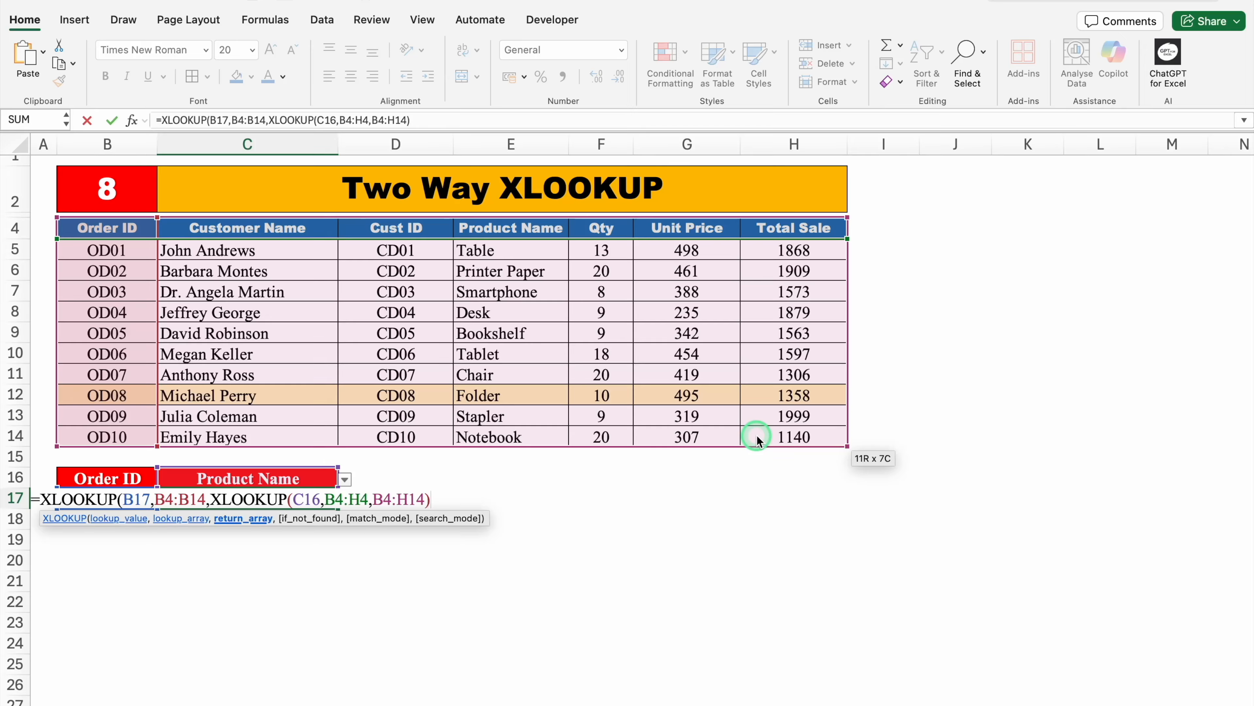
type(")")
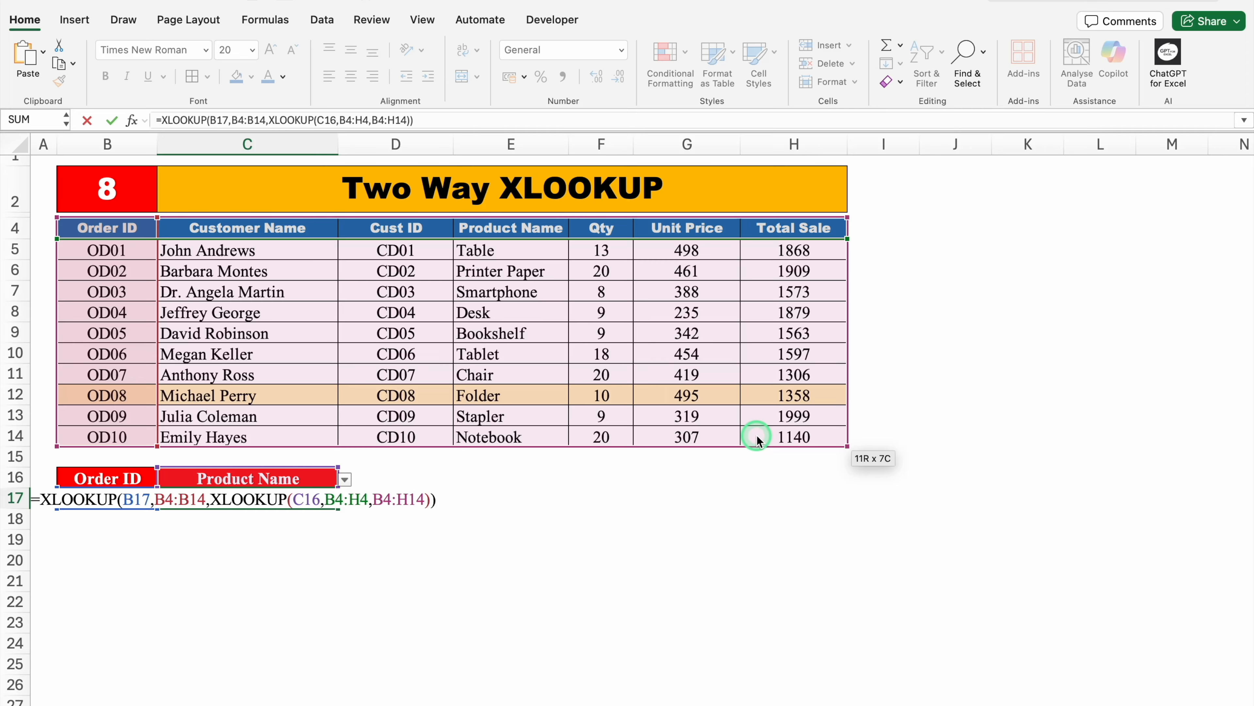
key("Return")
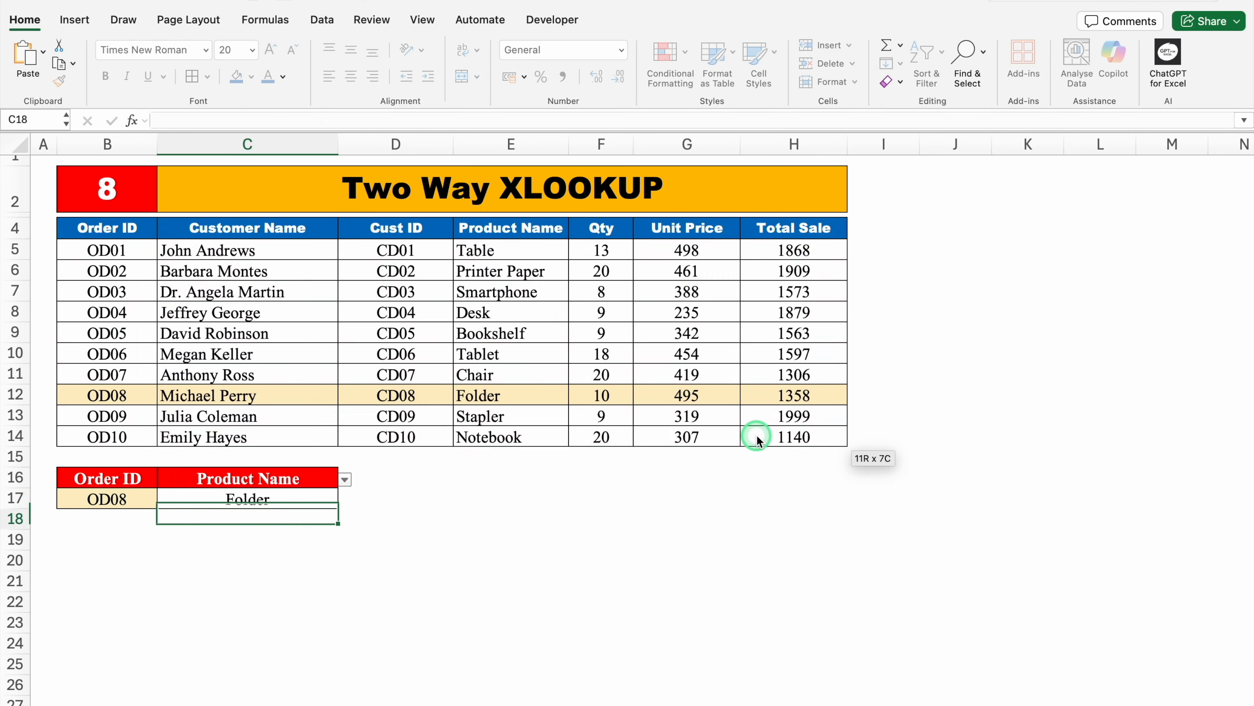
Switch the lookup header in C16 to Customer Name and set B17 to the order ID from table row 13.
left_click(277, 498)
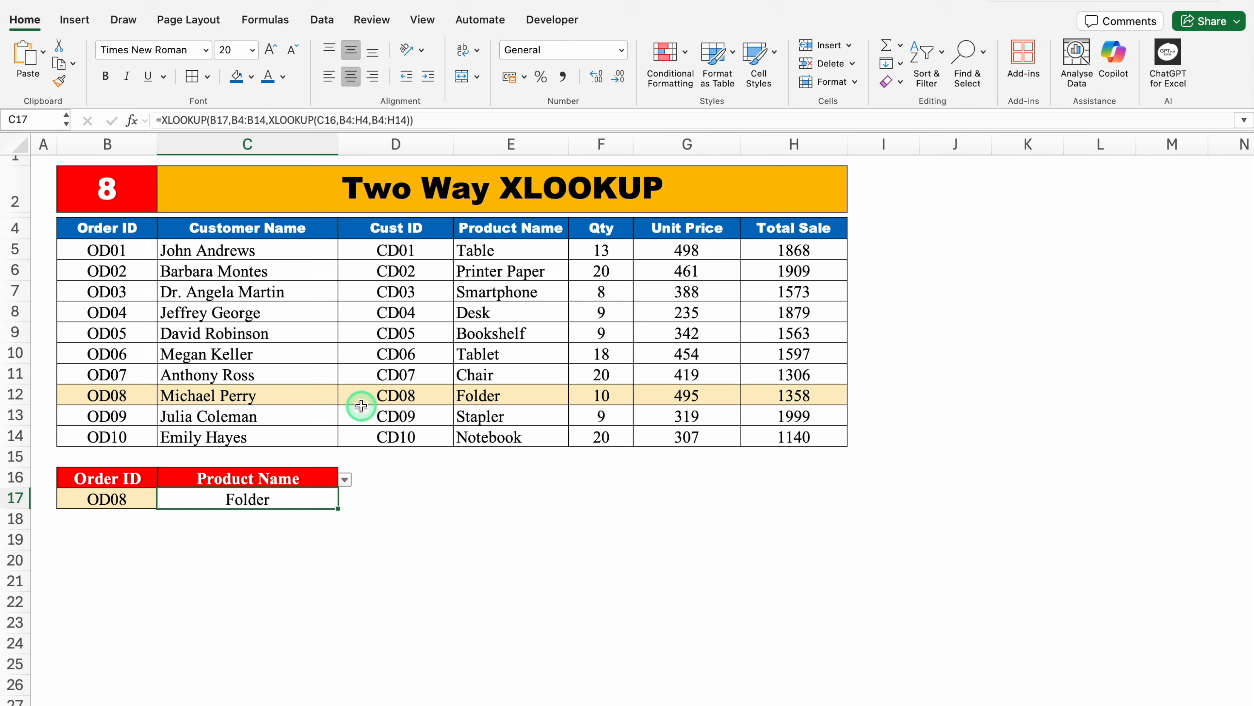
left_click(315, 475)
left_click(345, 478)
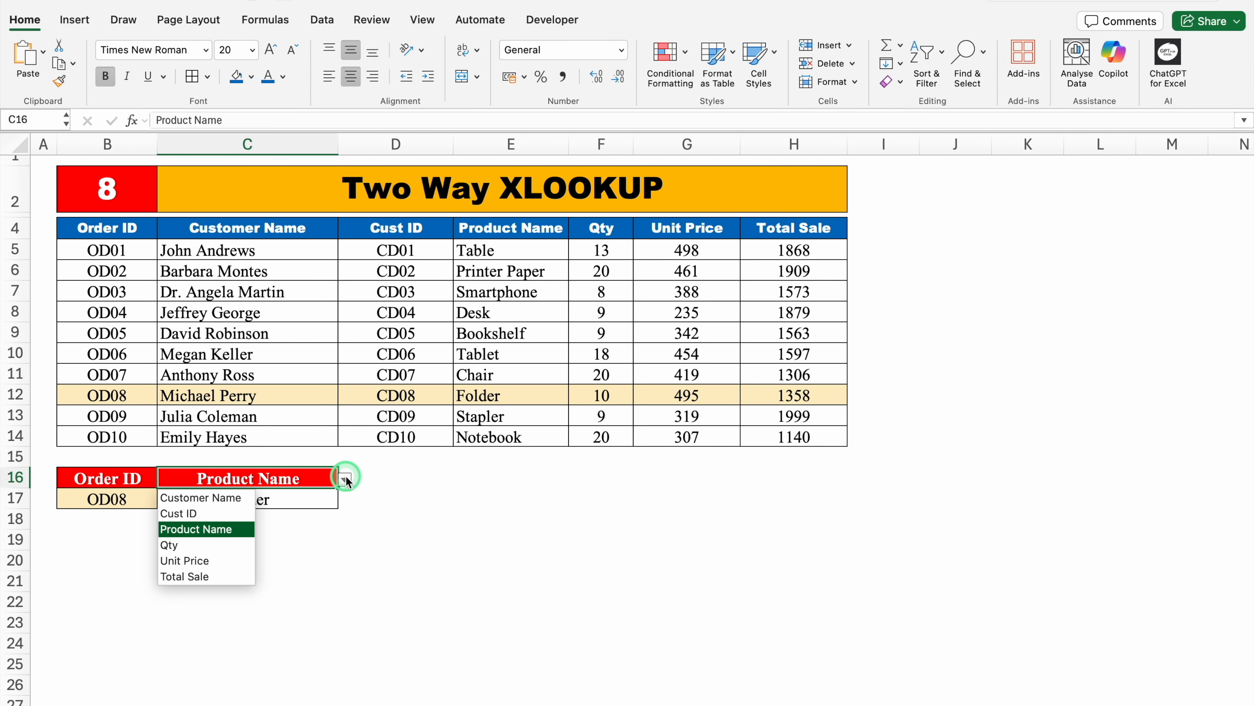
left_click(231, 498)
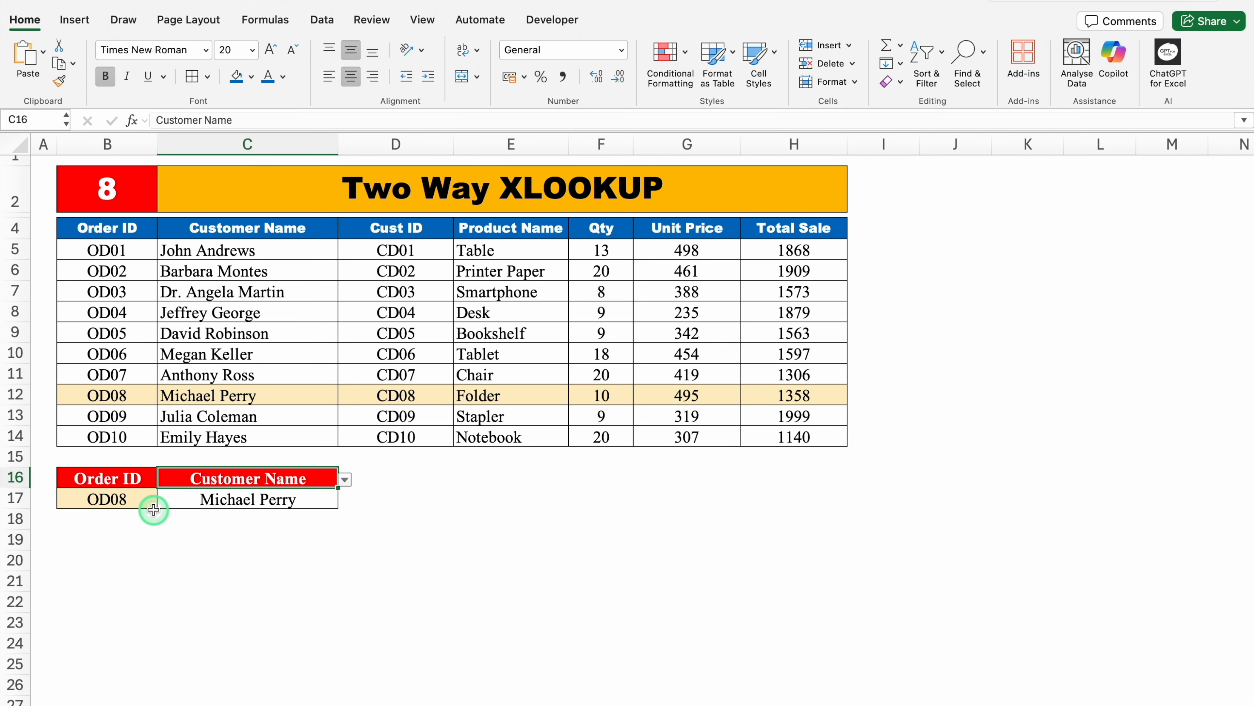
left_click(138, 501)
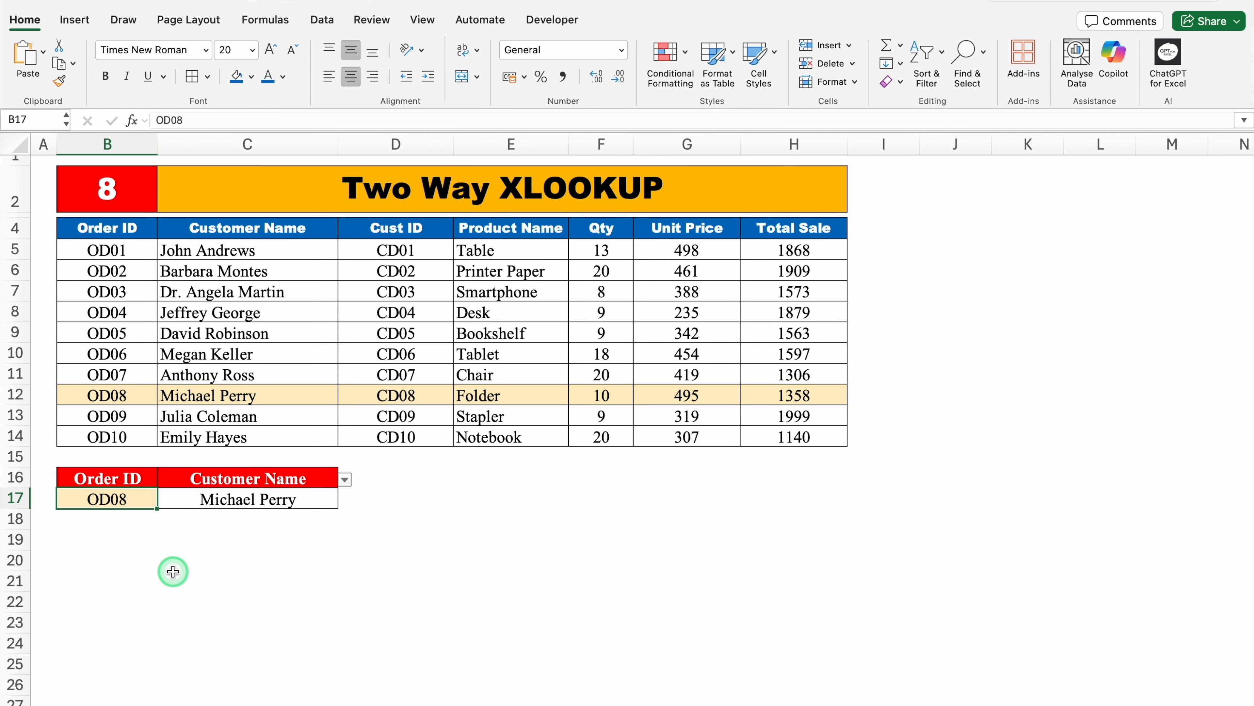
type("OD09")
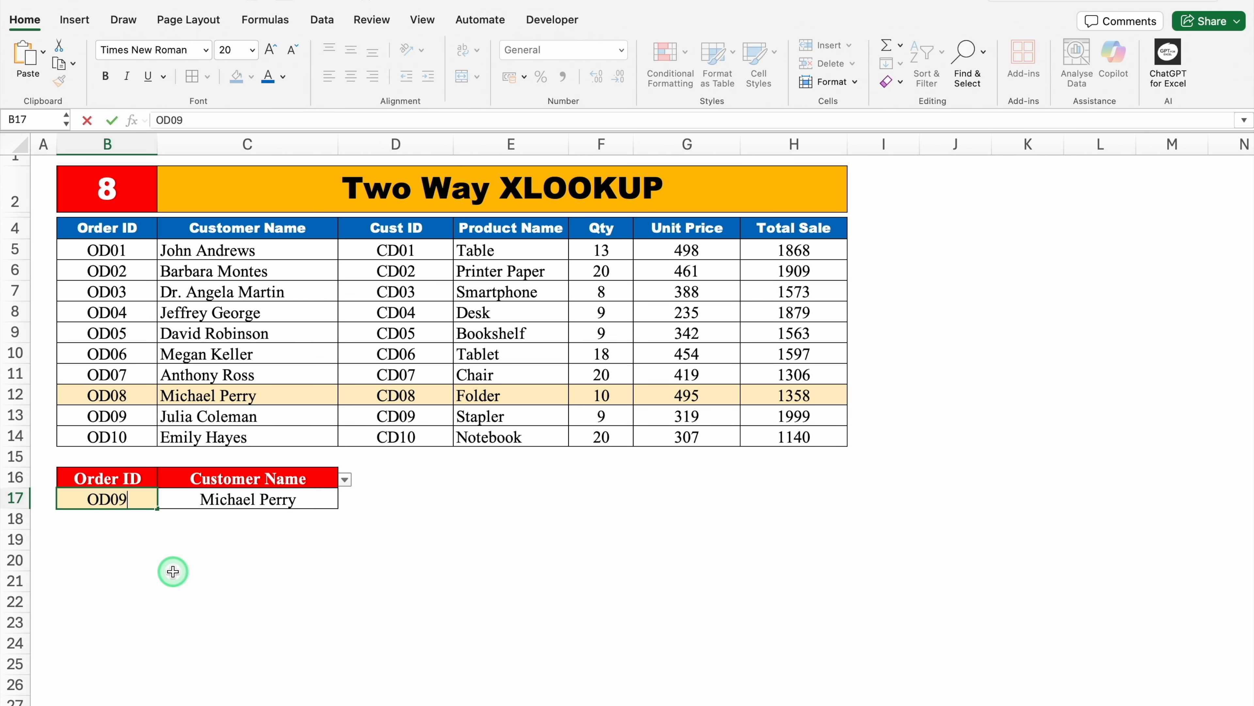
key("Return")
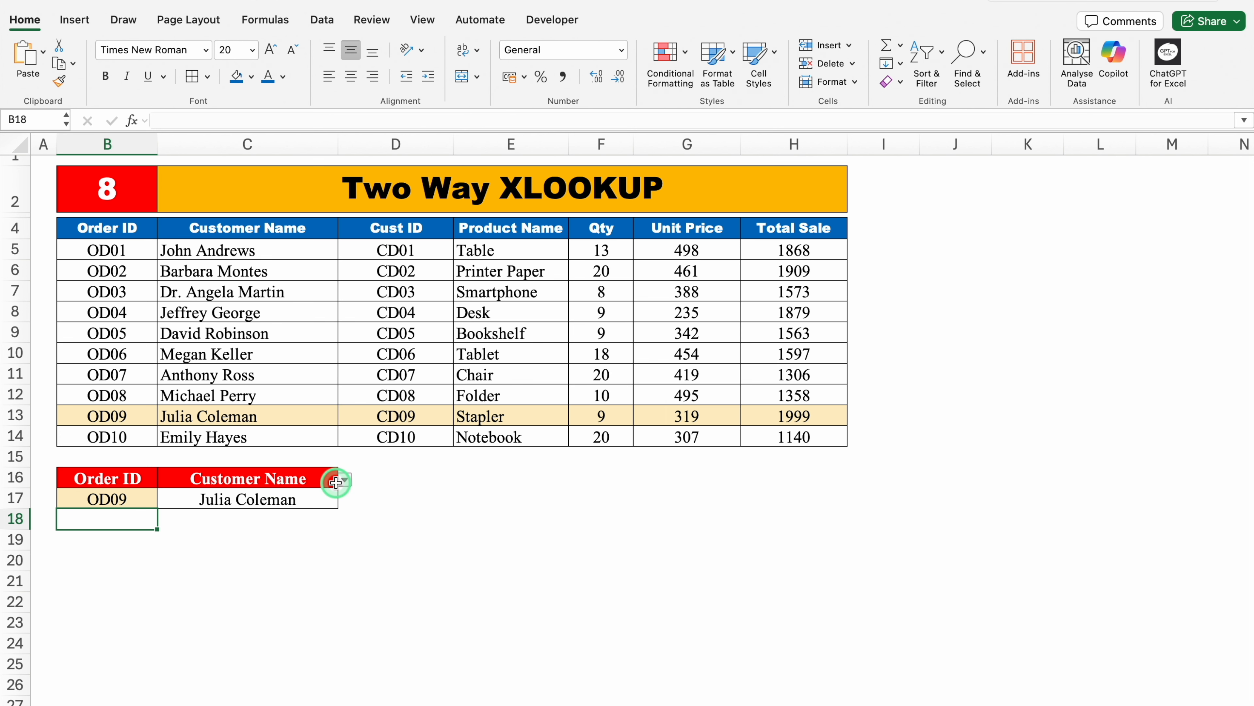
Test the two-way lookup by setting the C16 header first to Product Name and finally to Total Sale.
left_click(323, 477)
left_click(345, 479)
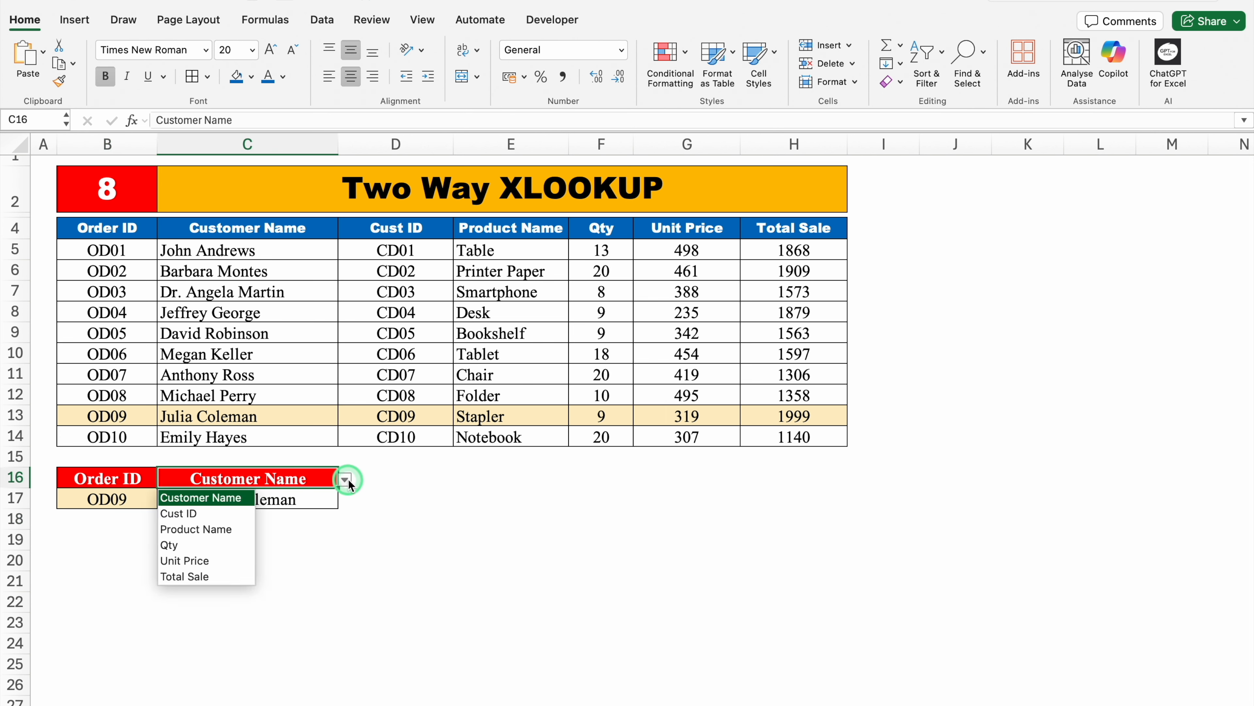
left_click(225, 530)
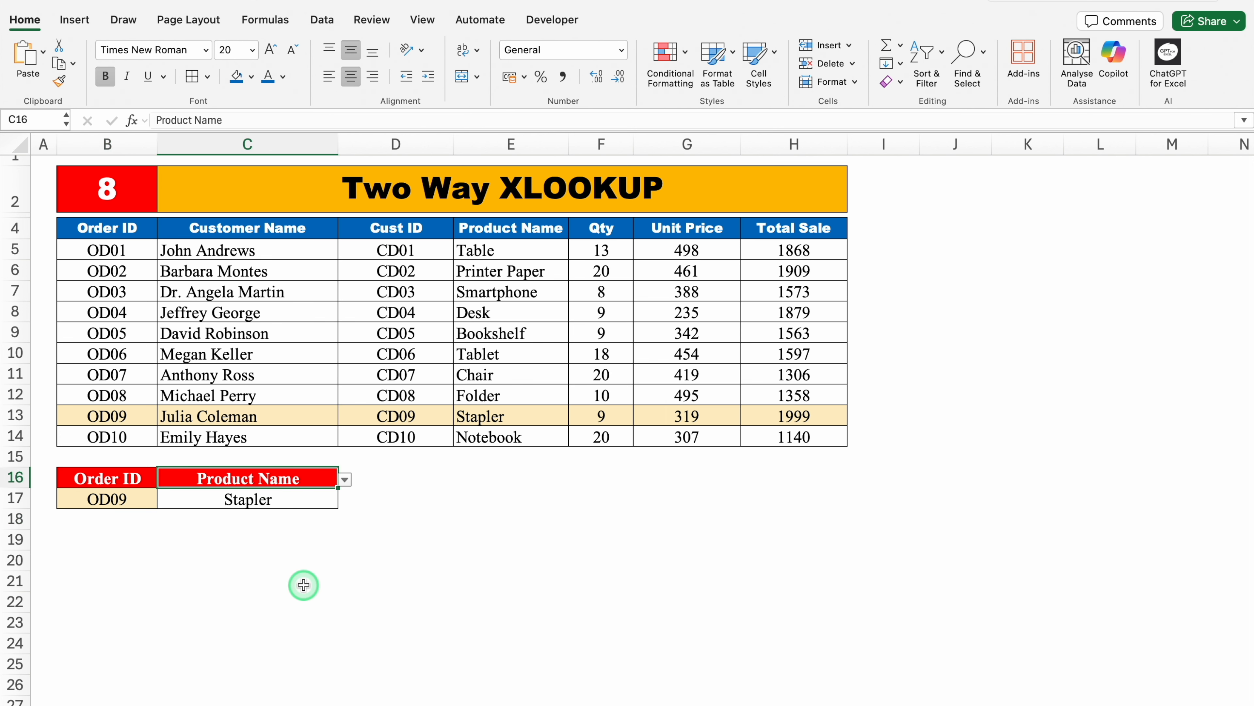
left_click(344, 479)
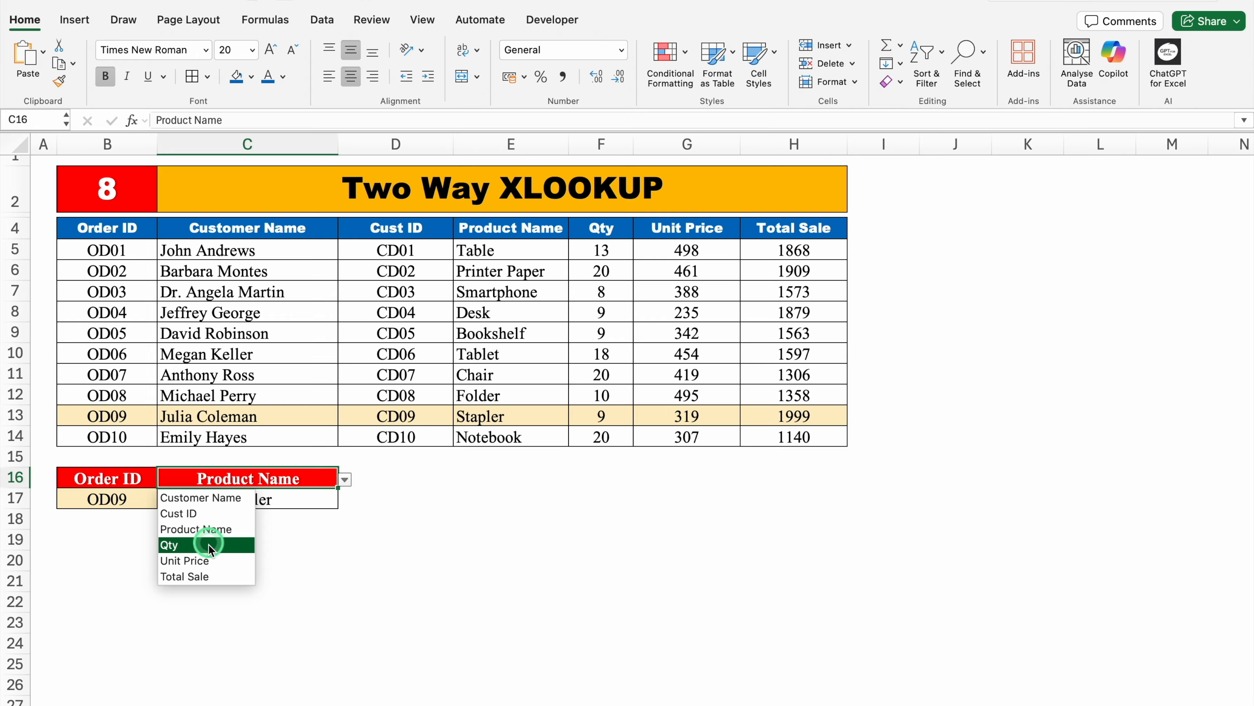
left_click(207, 577)
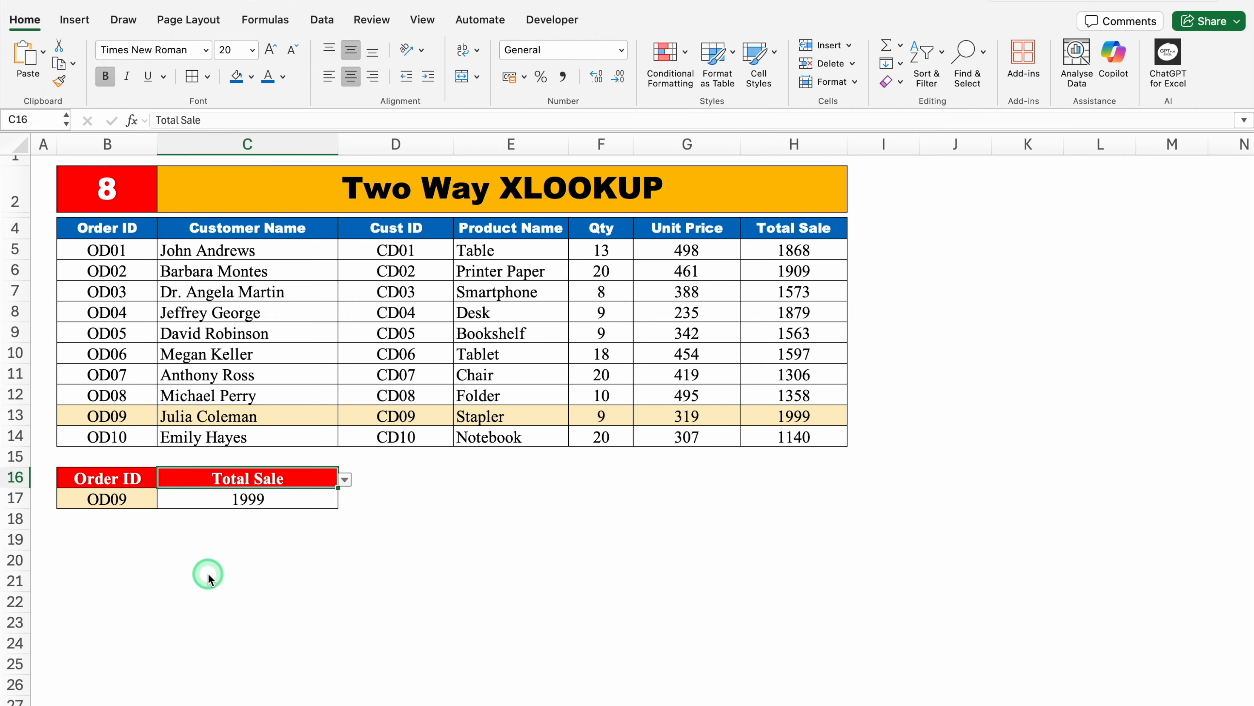
left_click(298, 548)
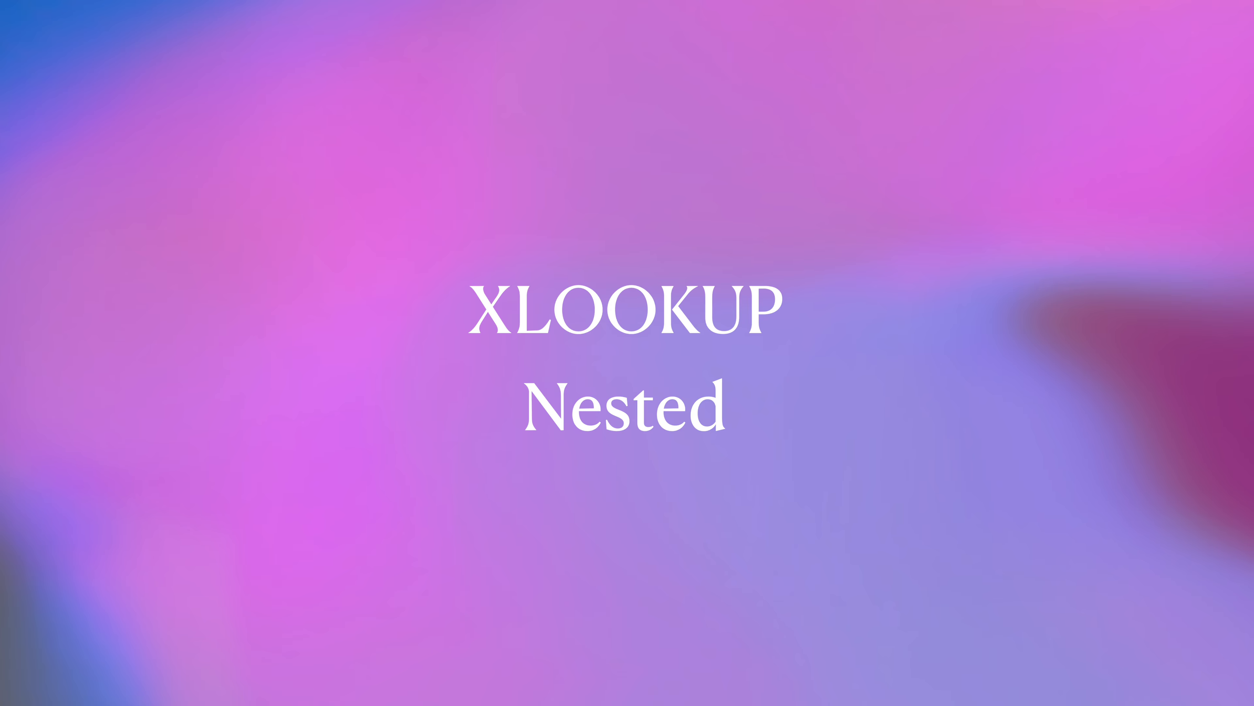
left_click(266, 252)
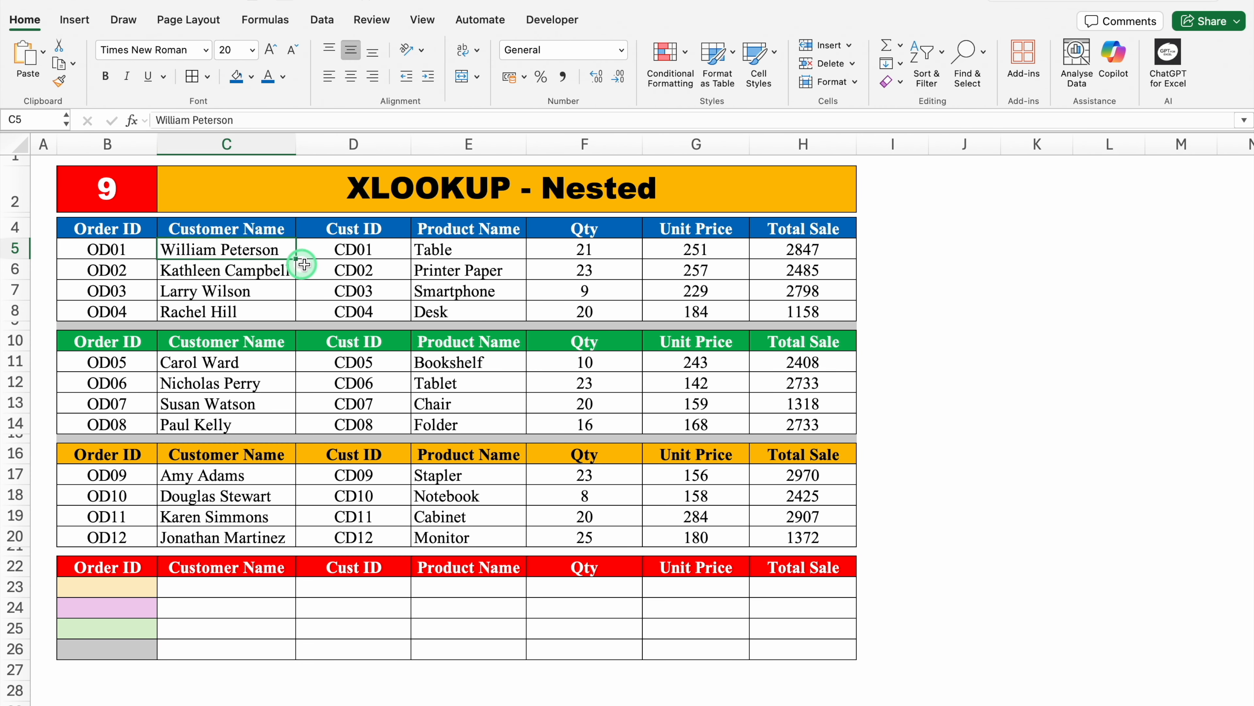
left_click(17, 324)
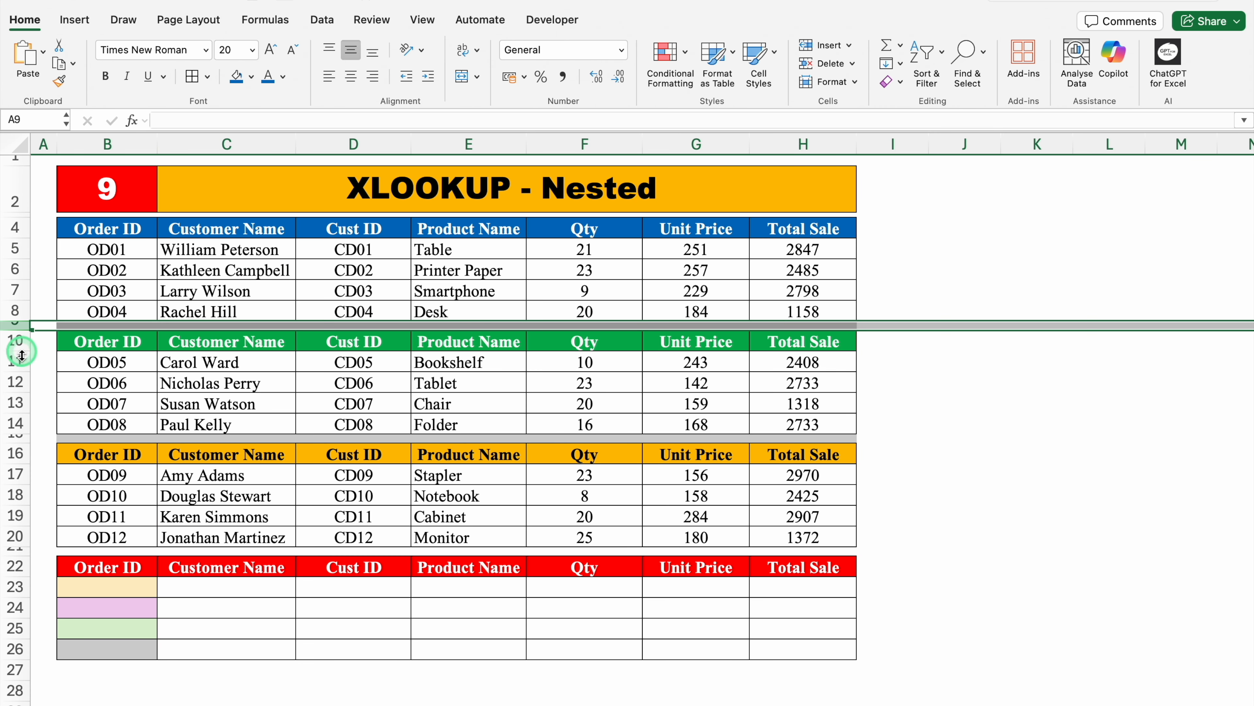
left_click(17, 437)
Fill B23:B26 with the order IDs found in table rows 5, 12, 17 and 20, in that order.
left_click(128, 590)
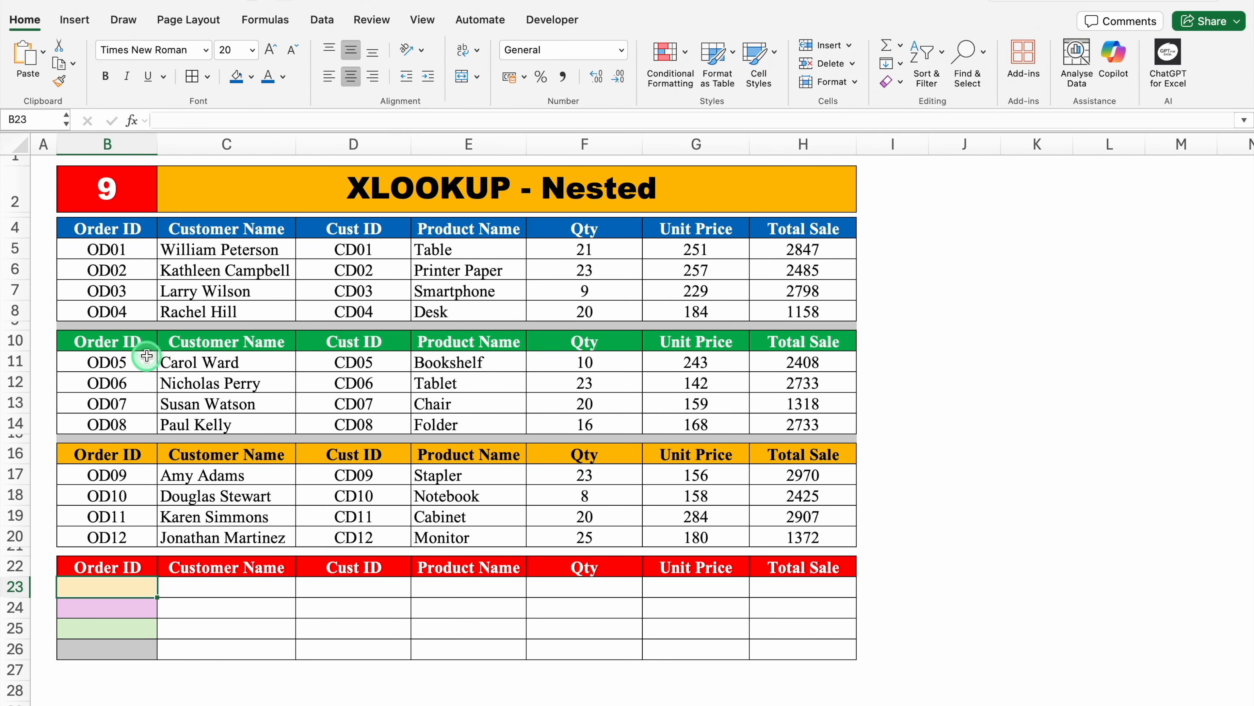
type("OD01")
key("Return")
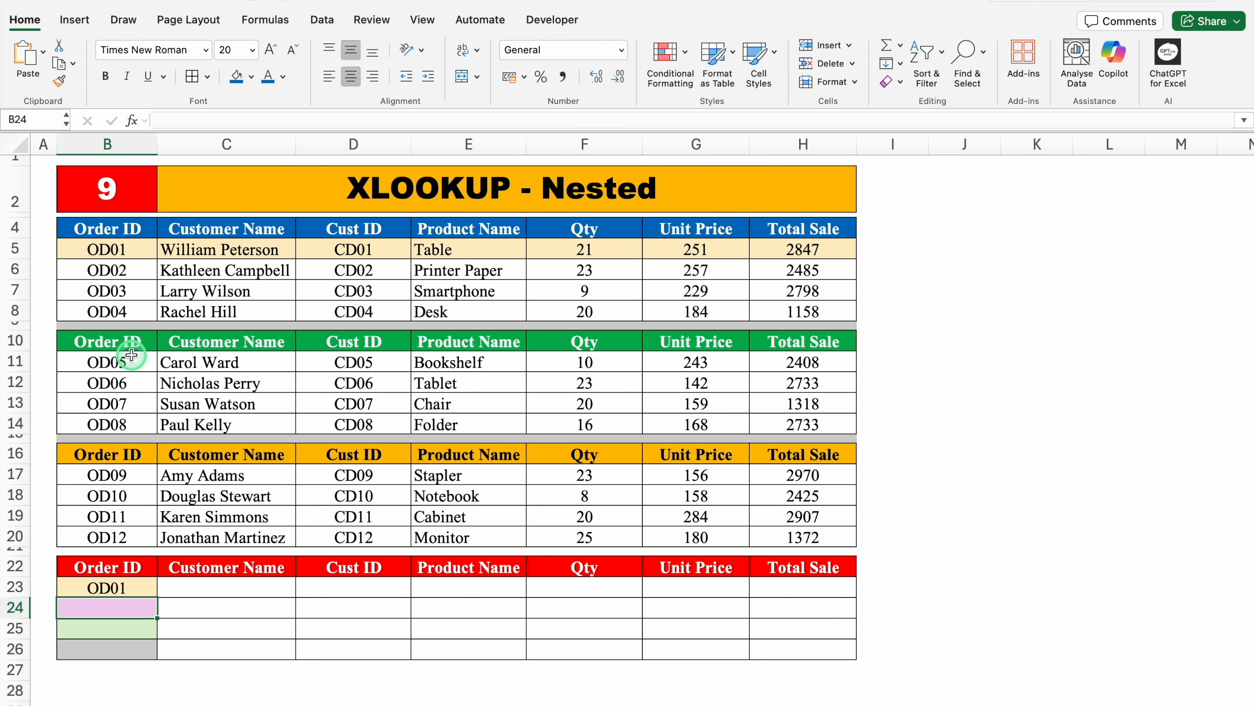
type("OD01")
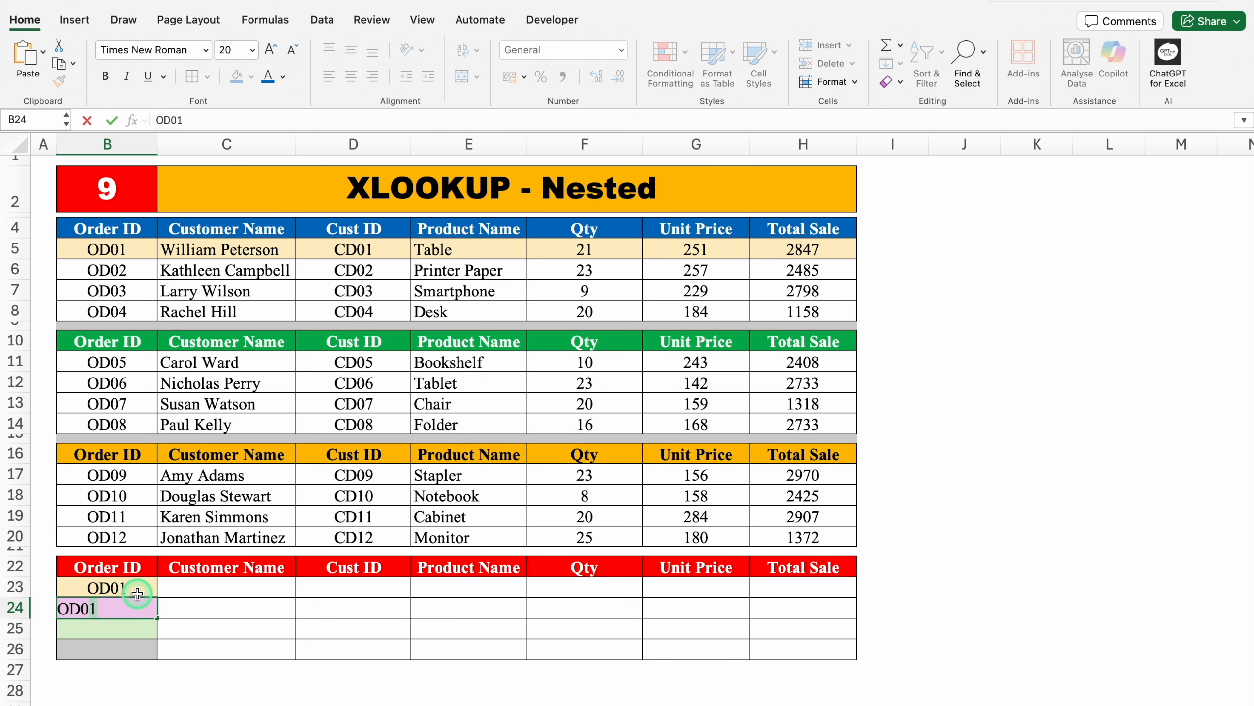
type("06")
key("Return")
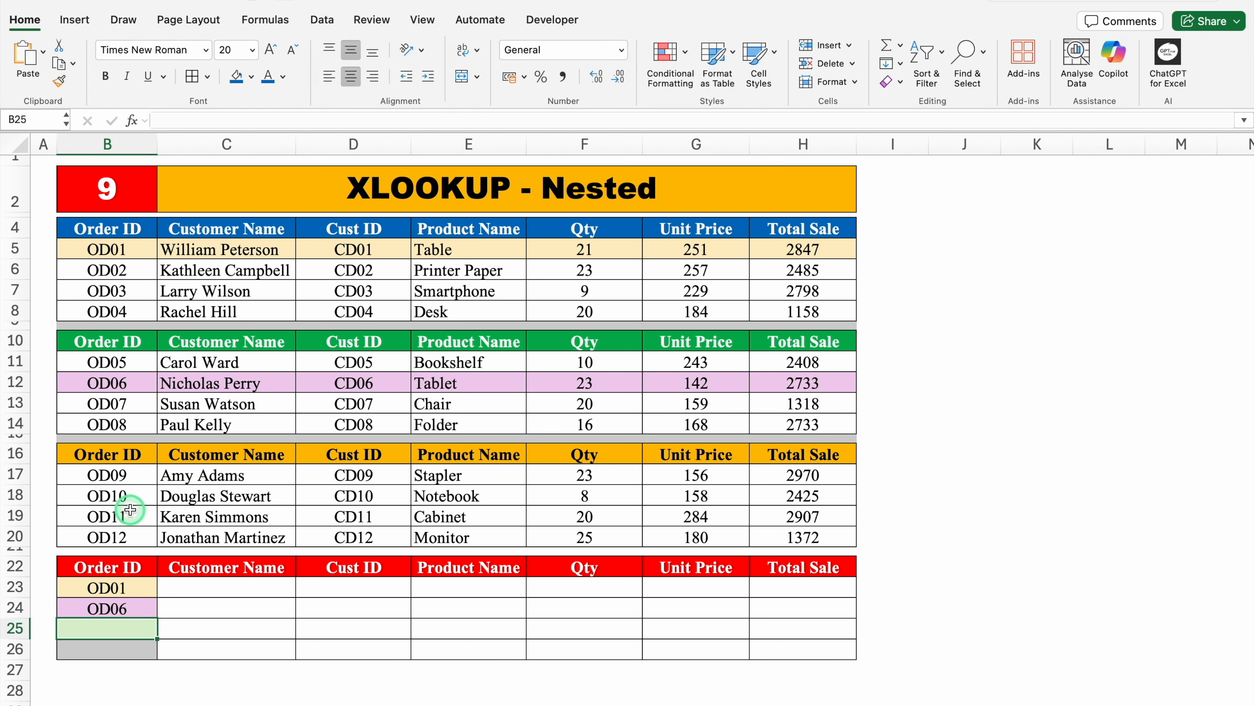
type("OD09")
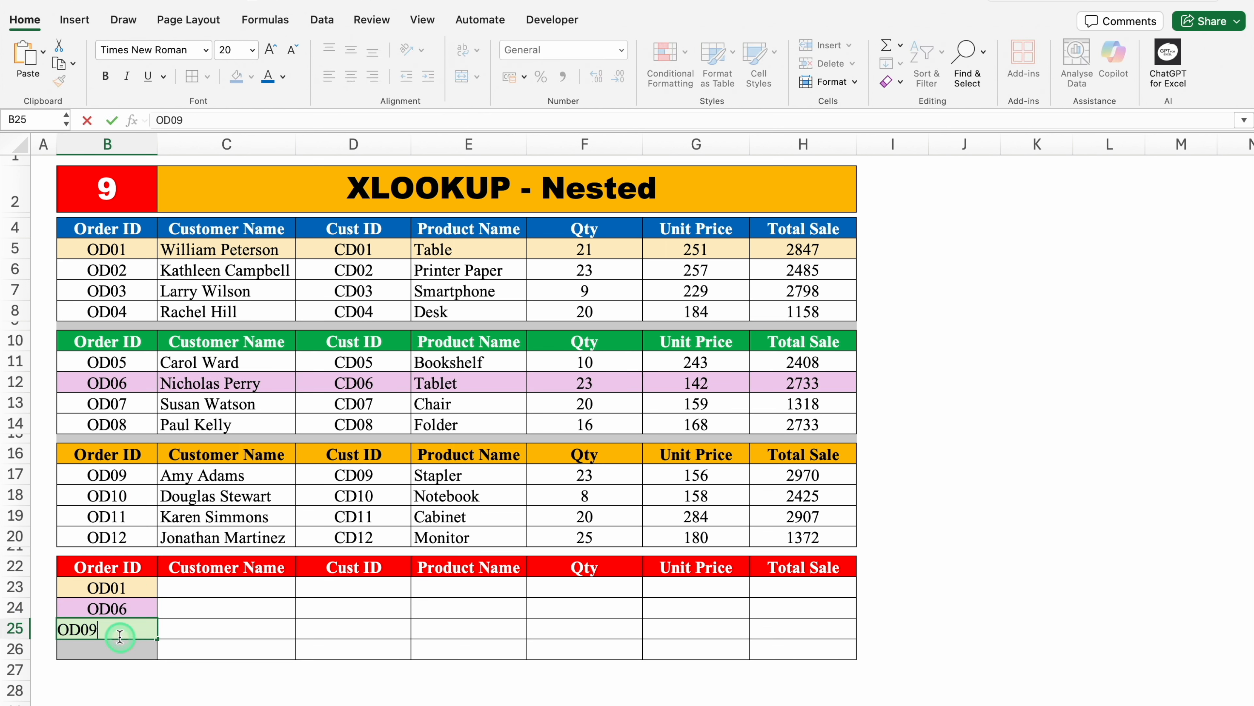
key("Return")
type("OD12")
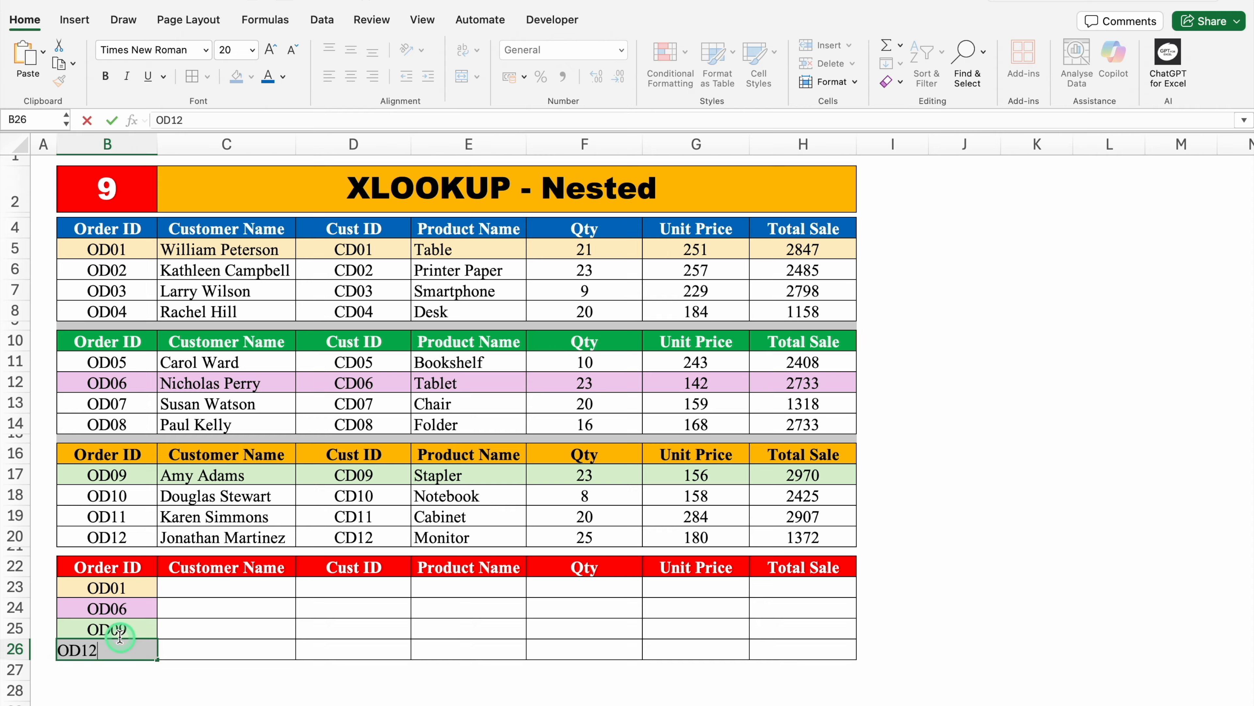
key("Return")
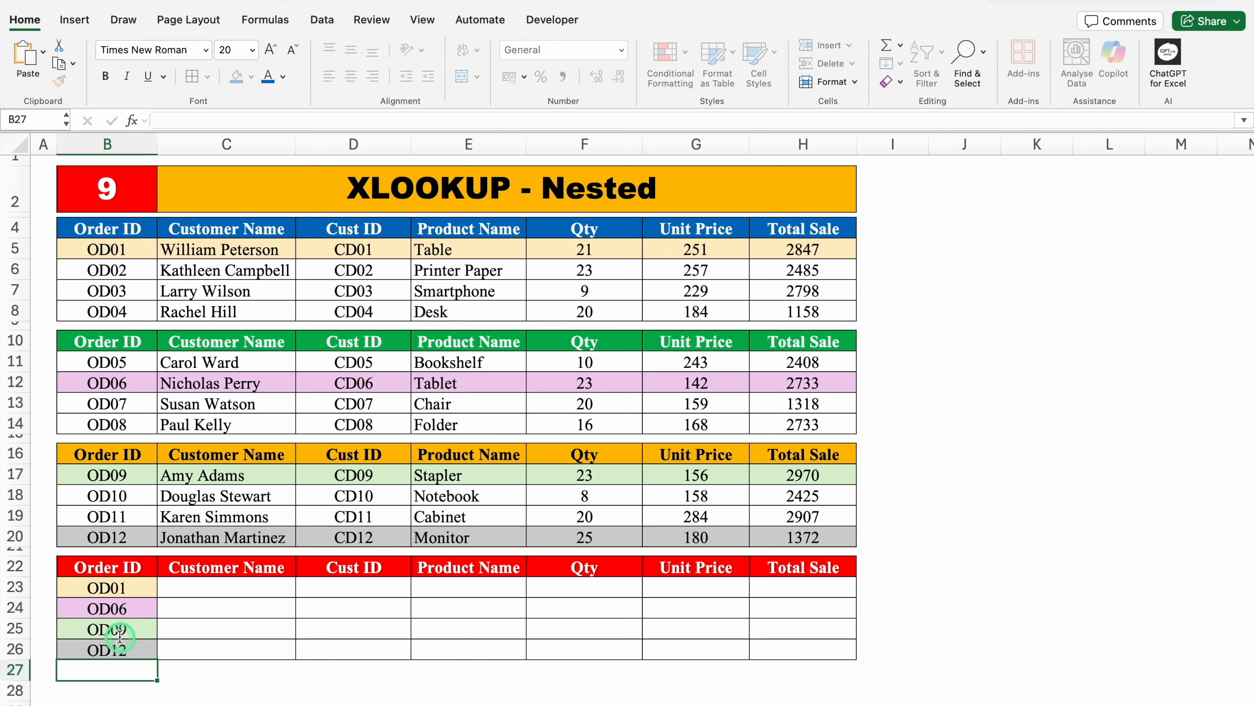
Start an XLOOKUP formula in C23 with lookup value B23.
left_click(234, 589)
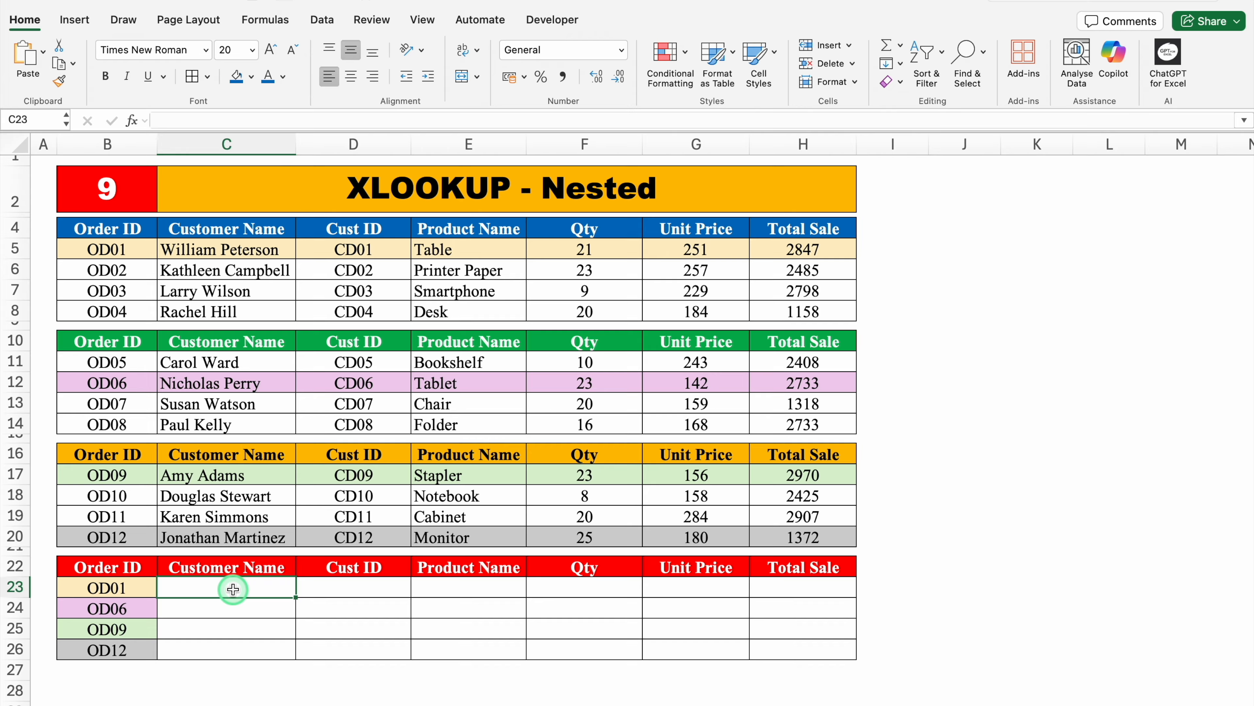
type("=")
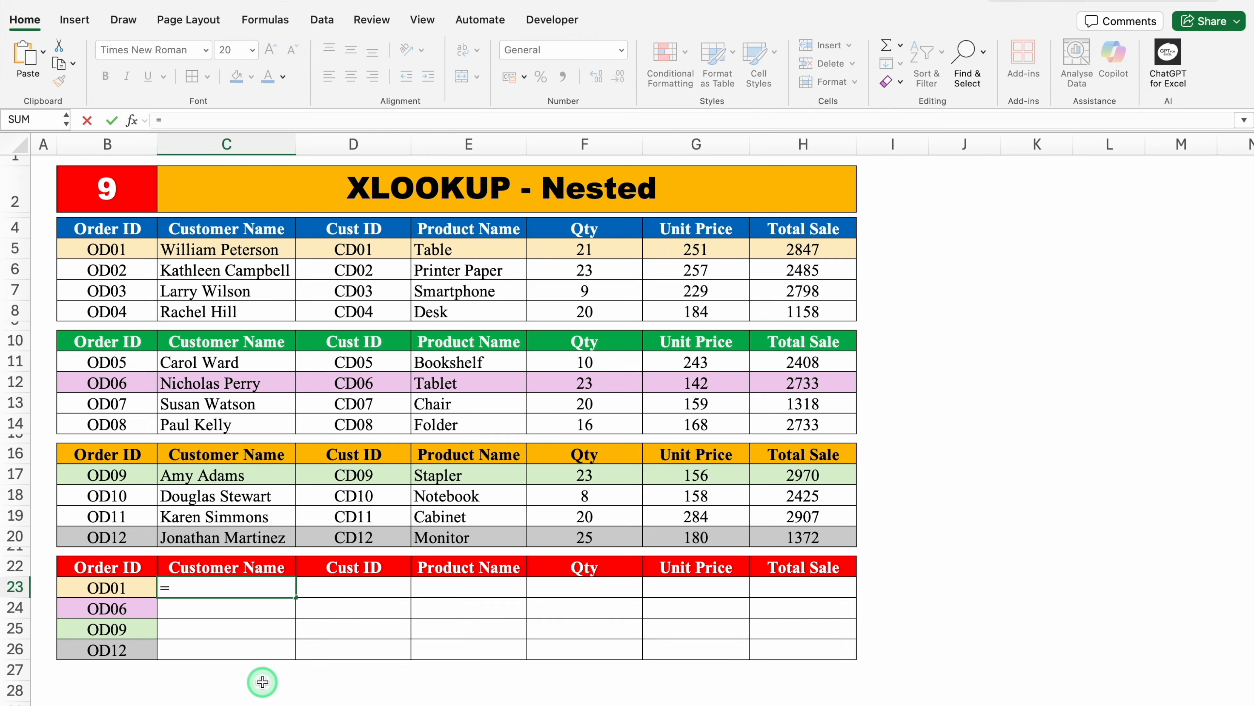
type("XL")
double_click(222, 625)
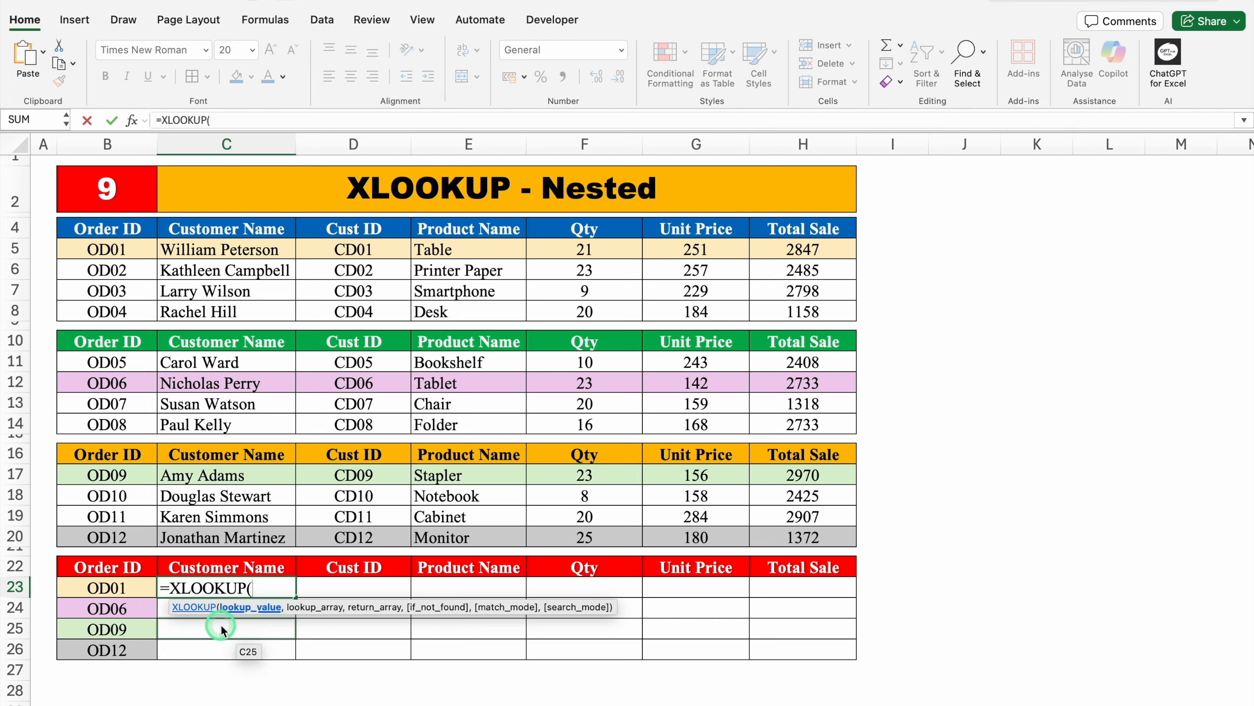
left_click(133, 588)
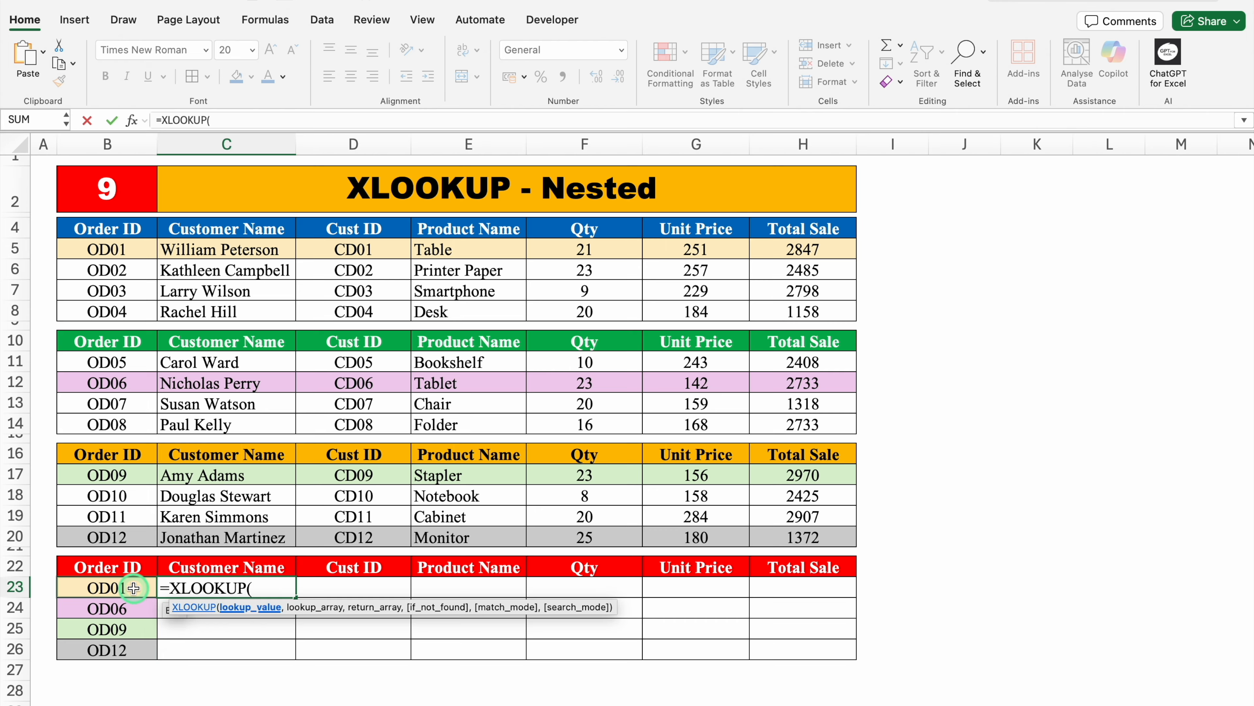
left_click(134, 588)
type(",")
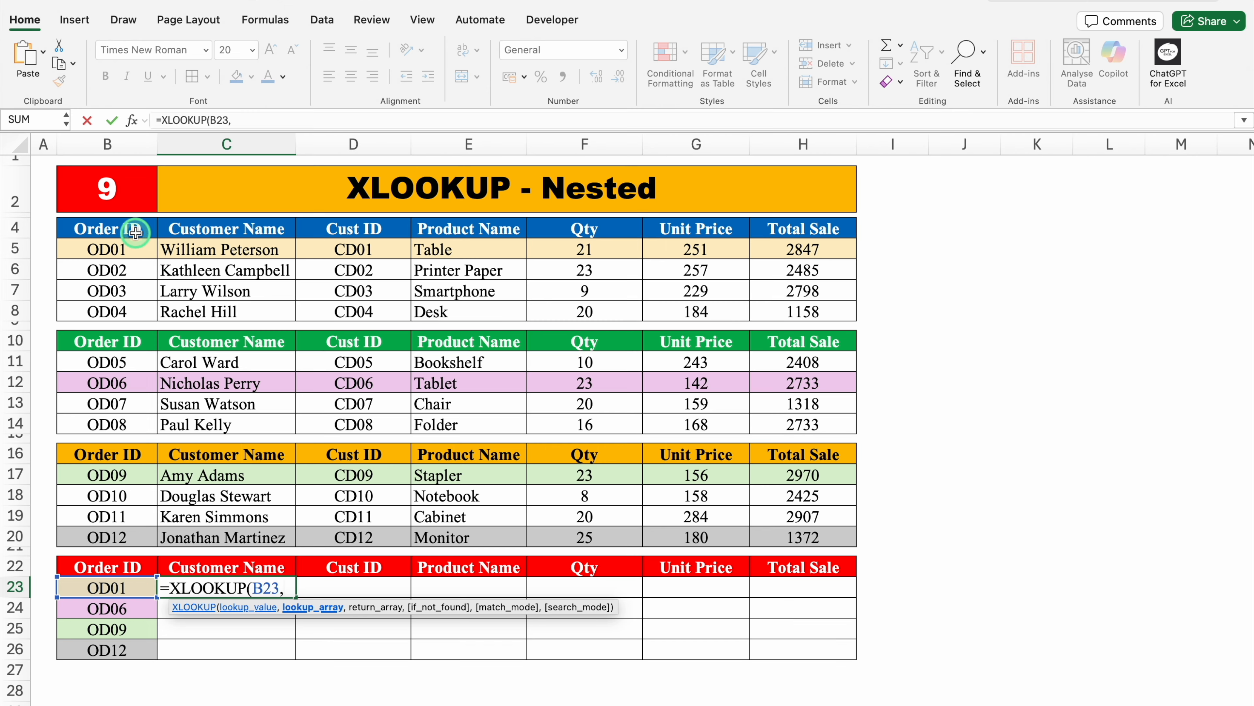
Give the XLOOKUP the absolute lookup array $B$4:$B$8 and the absolute return array $C$4:$H$8.
left_click_drag(129, 226, 136, 304)
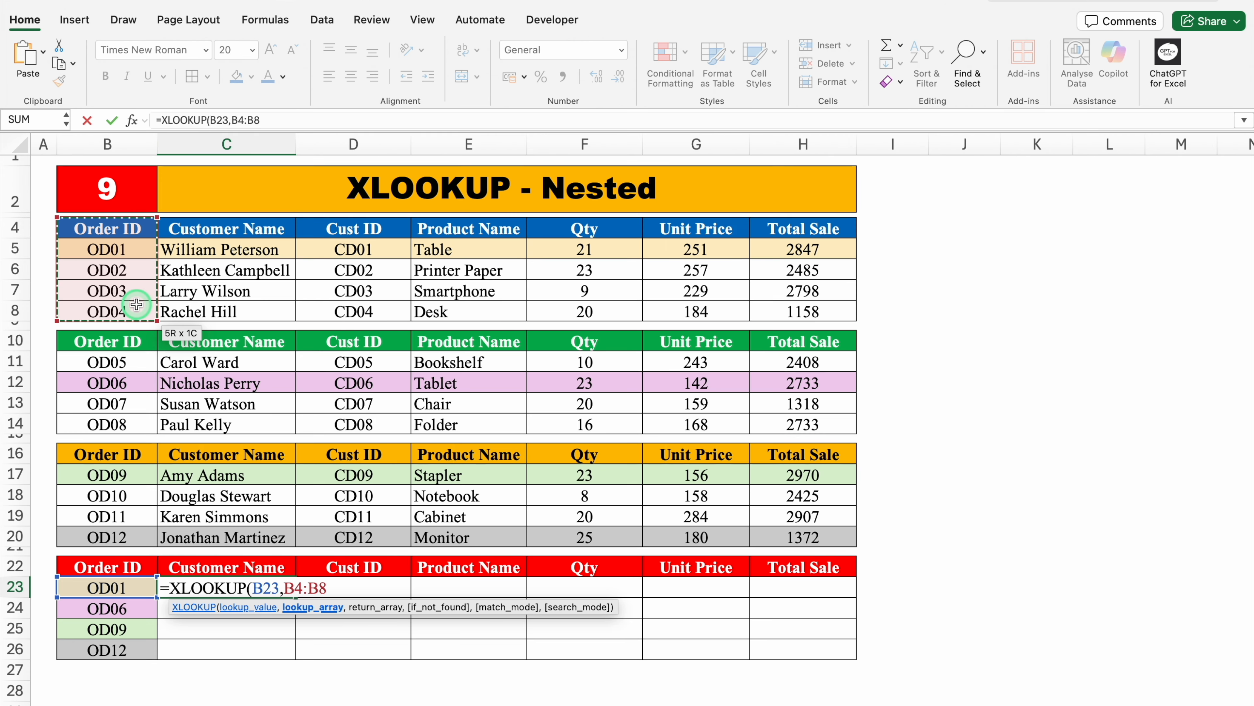
key("F4")
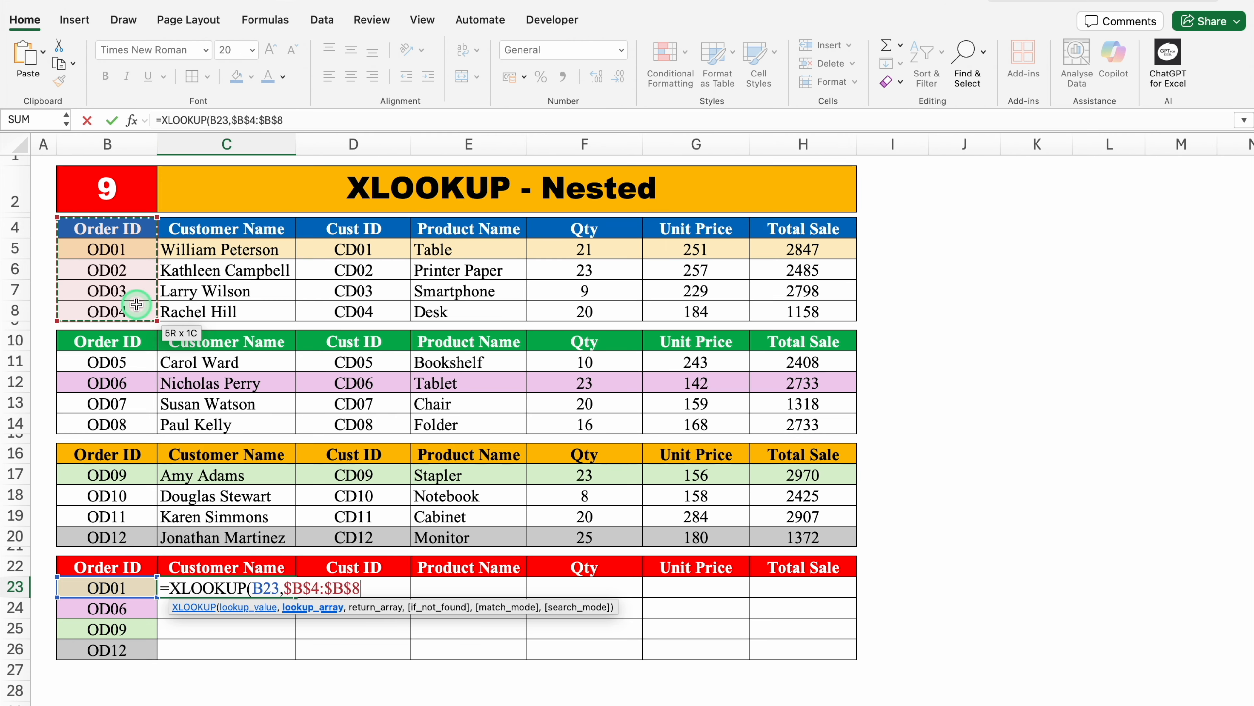
type(",")
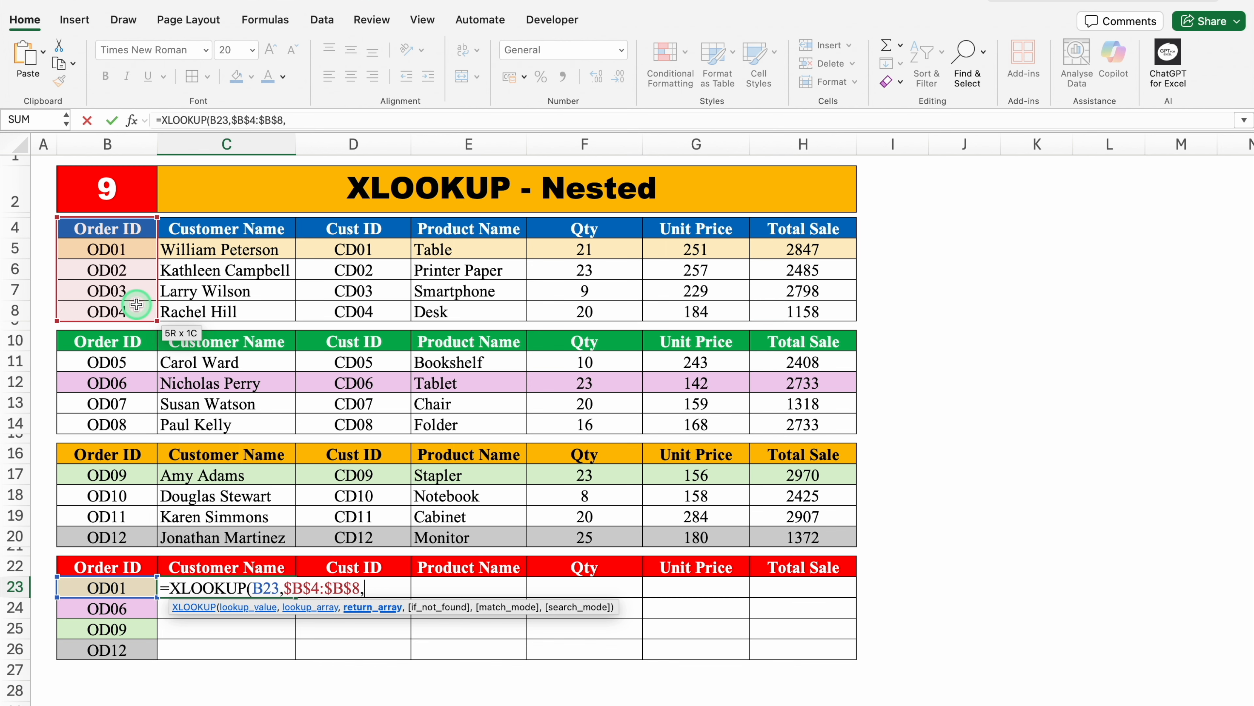
left_click_drag(224, 228, 792, 310)
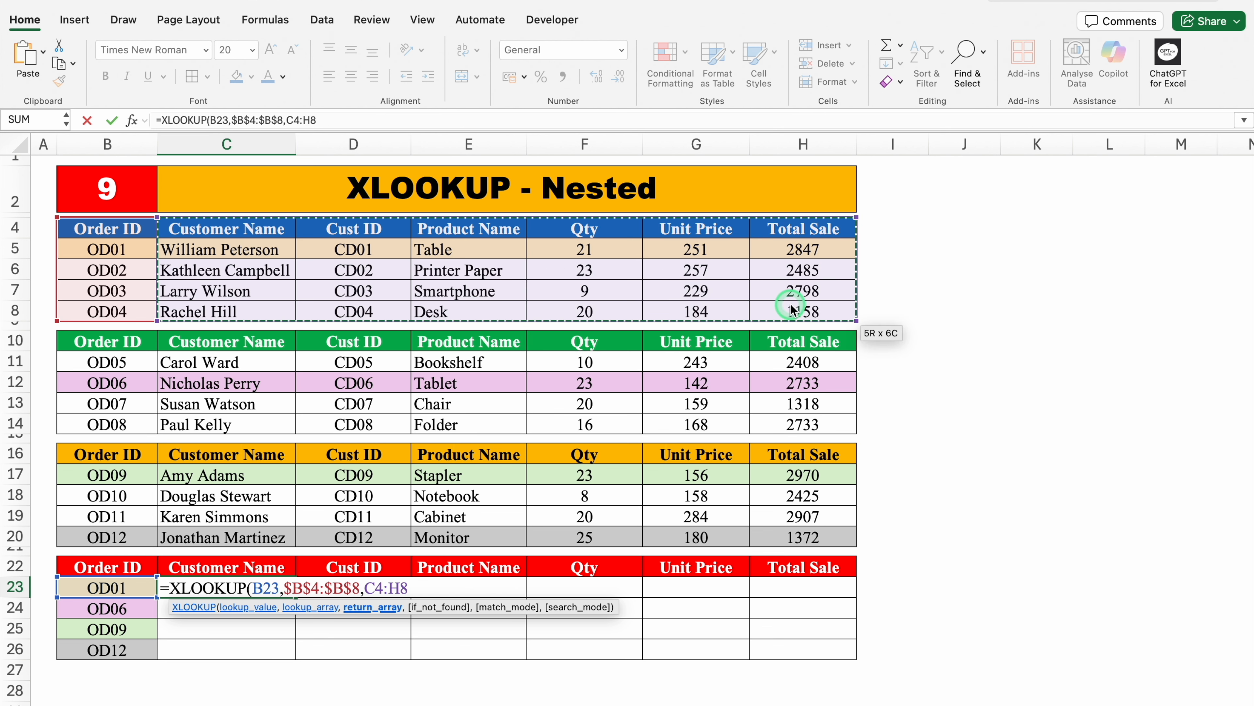
key("F4")
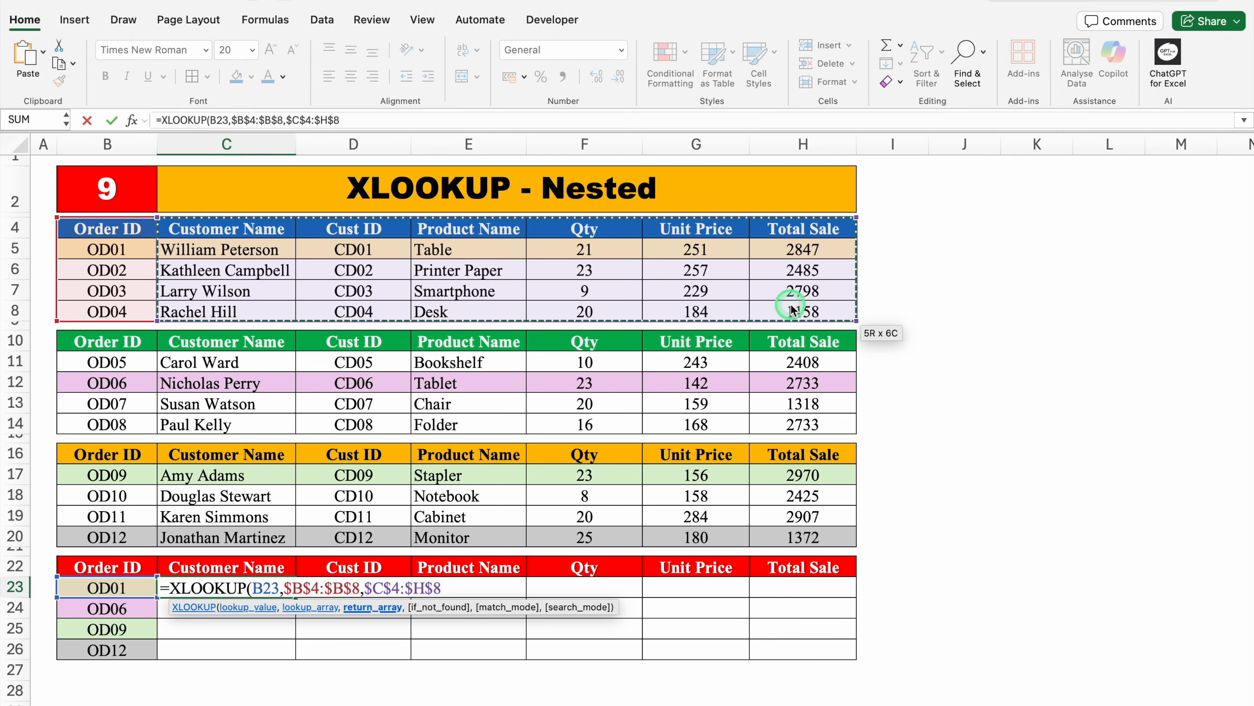
type(",")
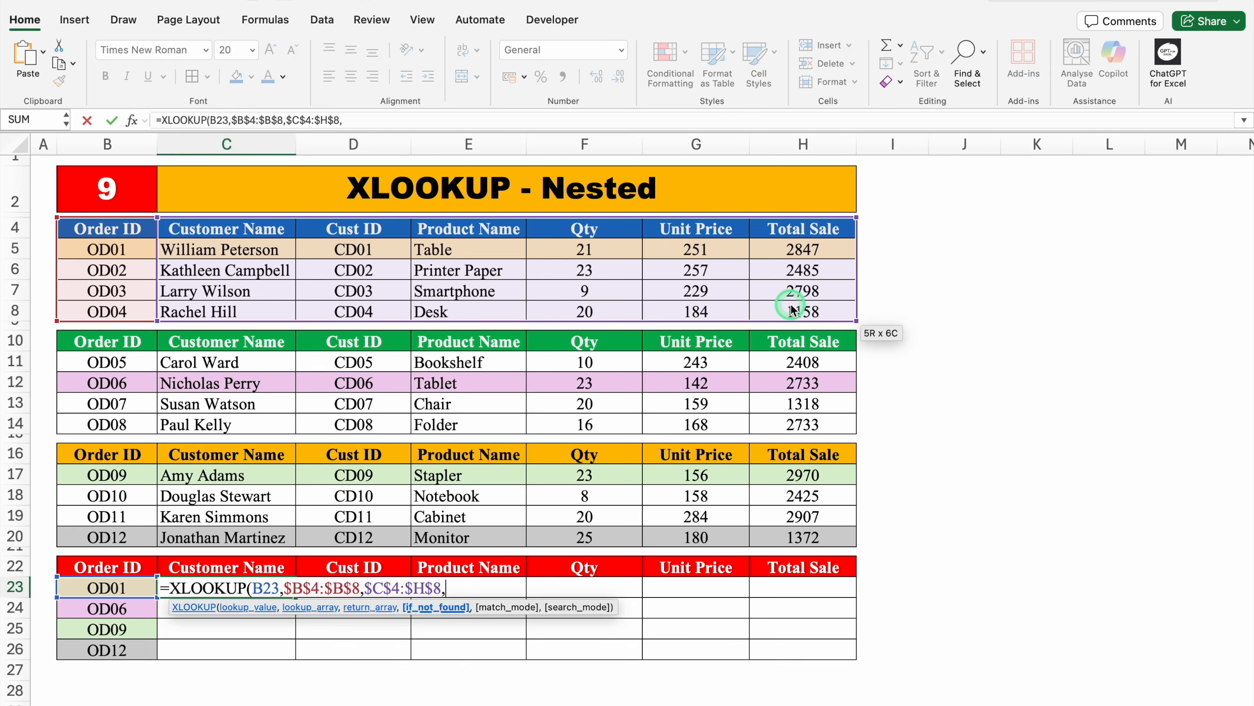
Nest a second XLOOKUP as the if_not_found argument, with lookup value B23.
type("X")
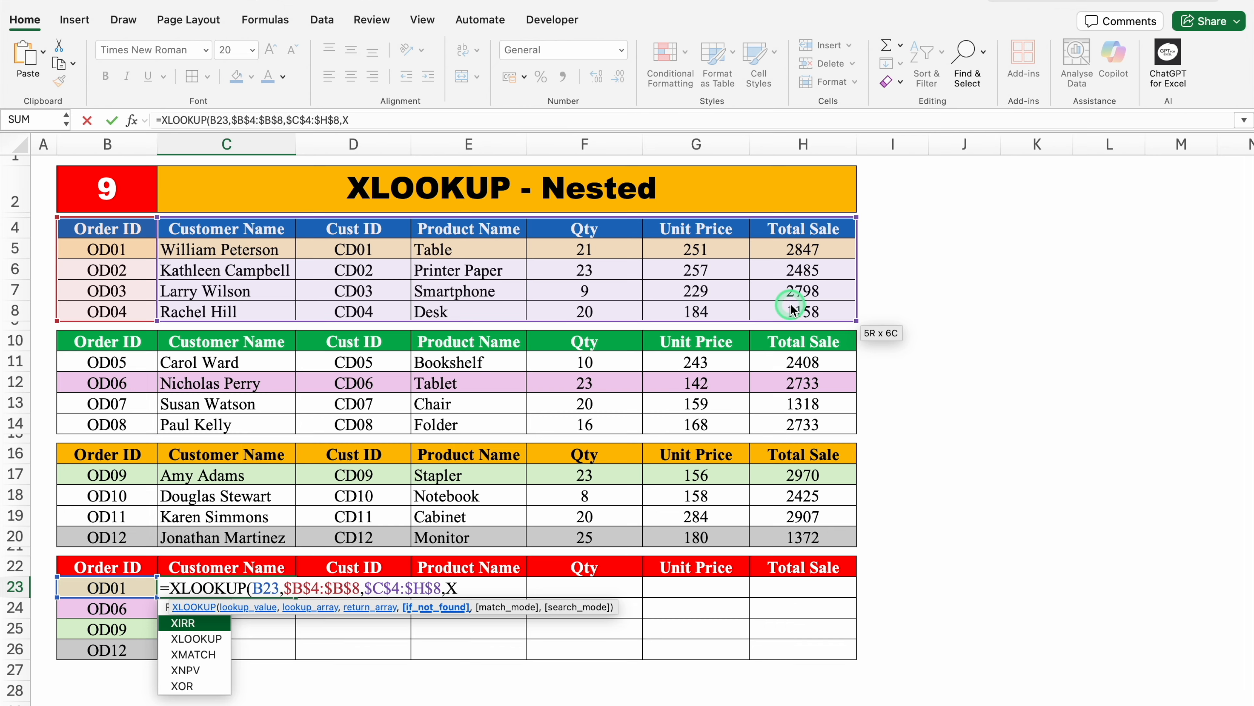
type("L")
double_click(220, 624)
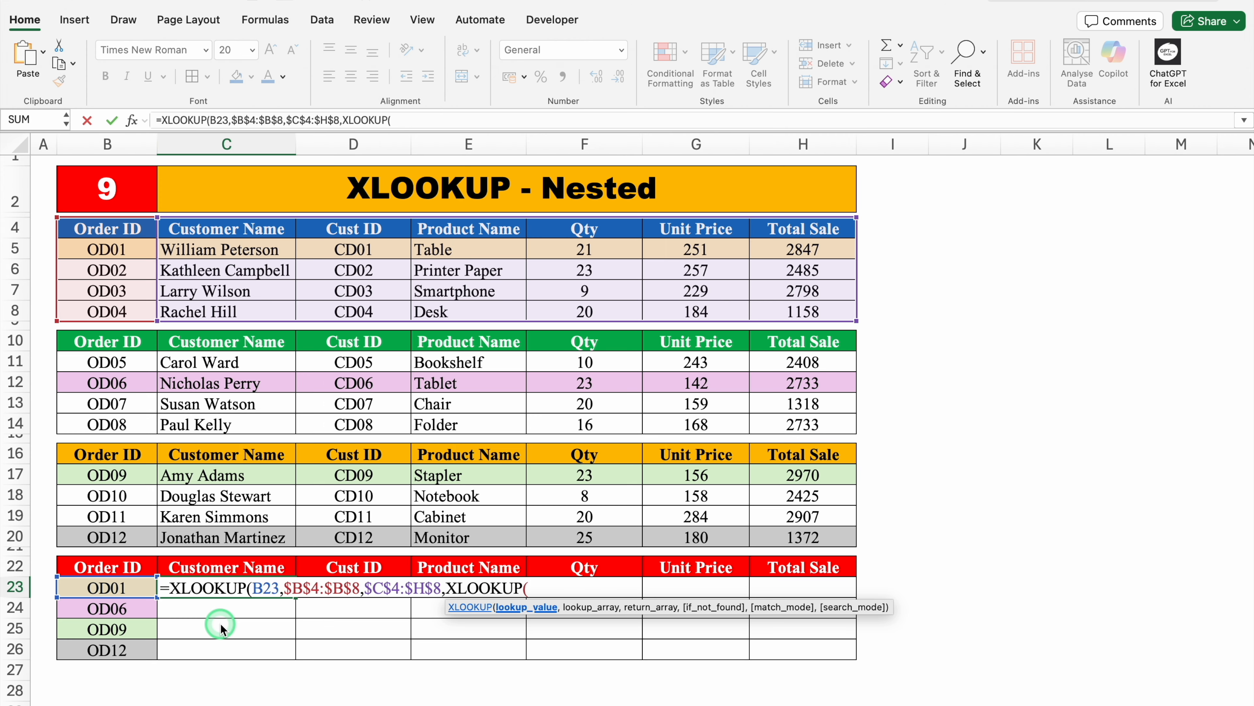
left_click(121, 587)
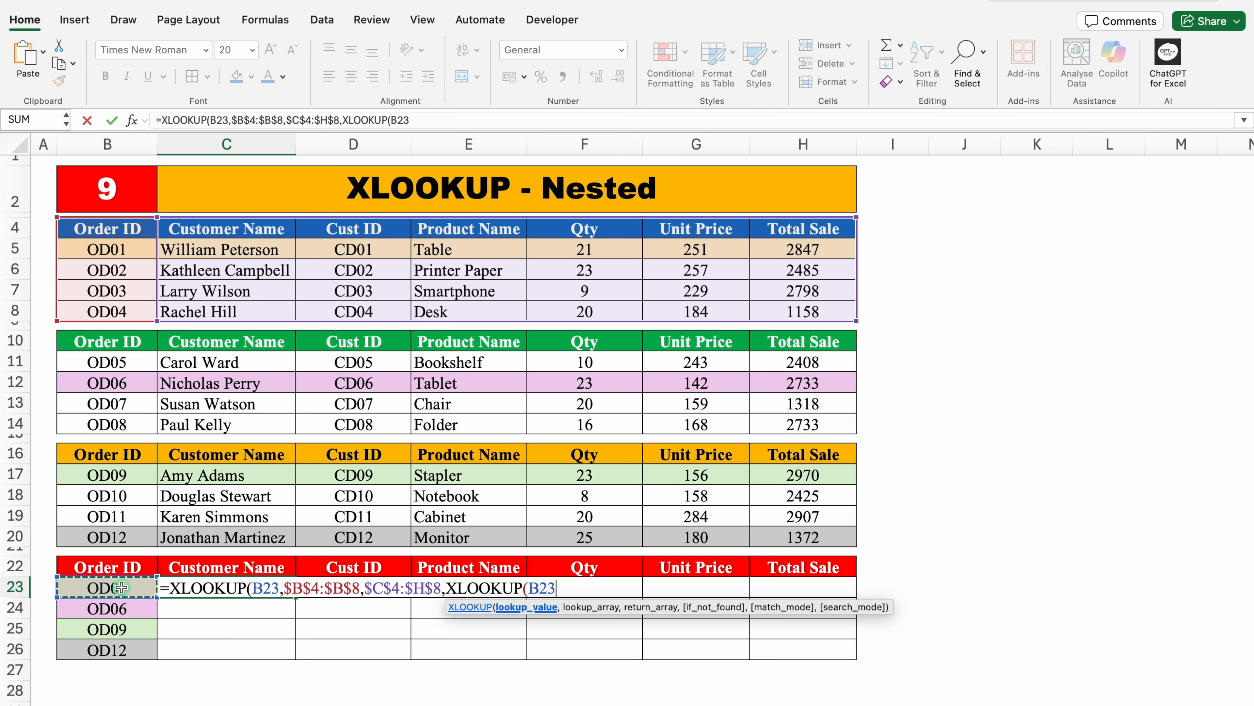
type(",")
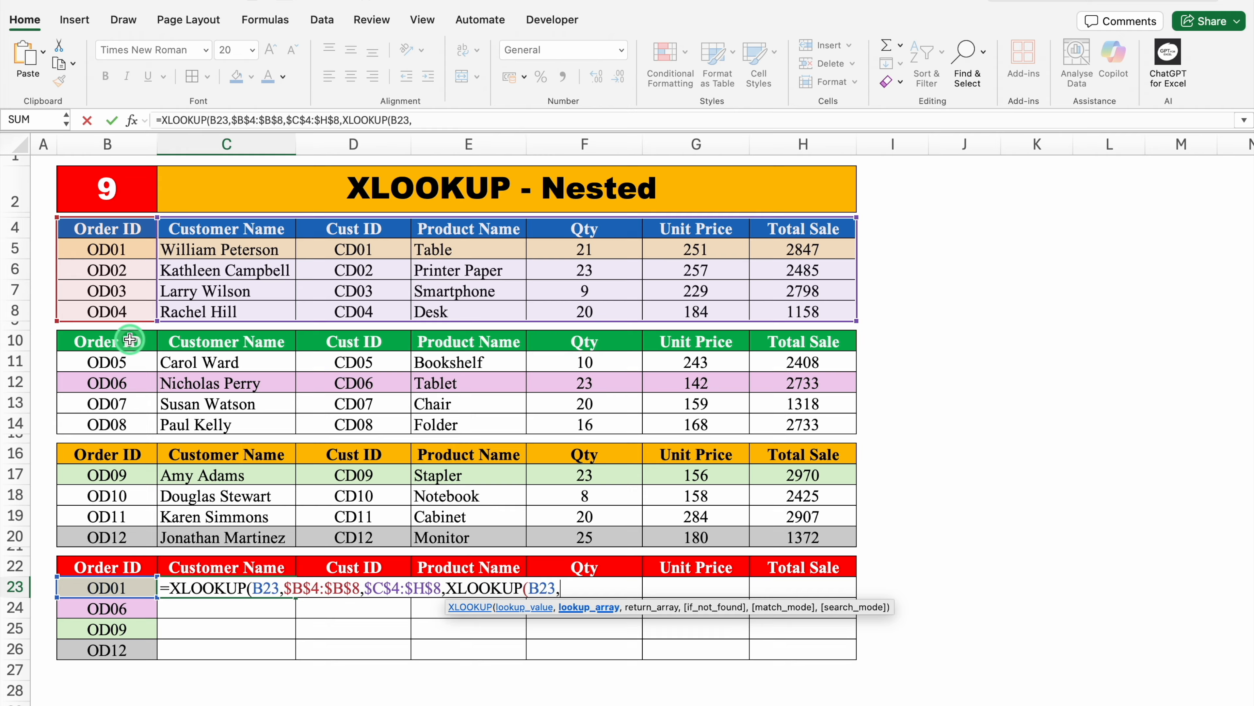
Give the second XLOOKUP the absolute lookup array $B$10:$B$14 and the absolute return array $C$10:$H$14.
left_click_drag(130, 340, 127, 419)
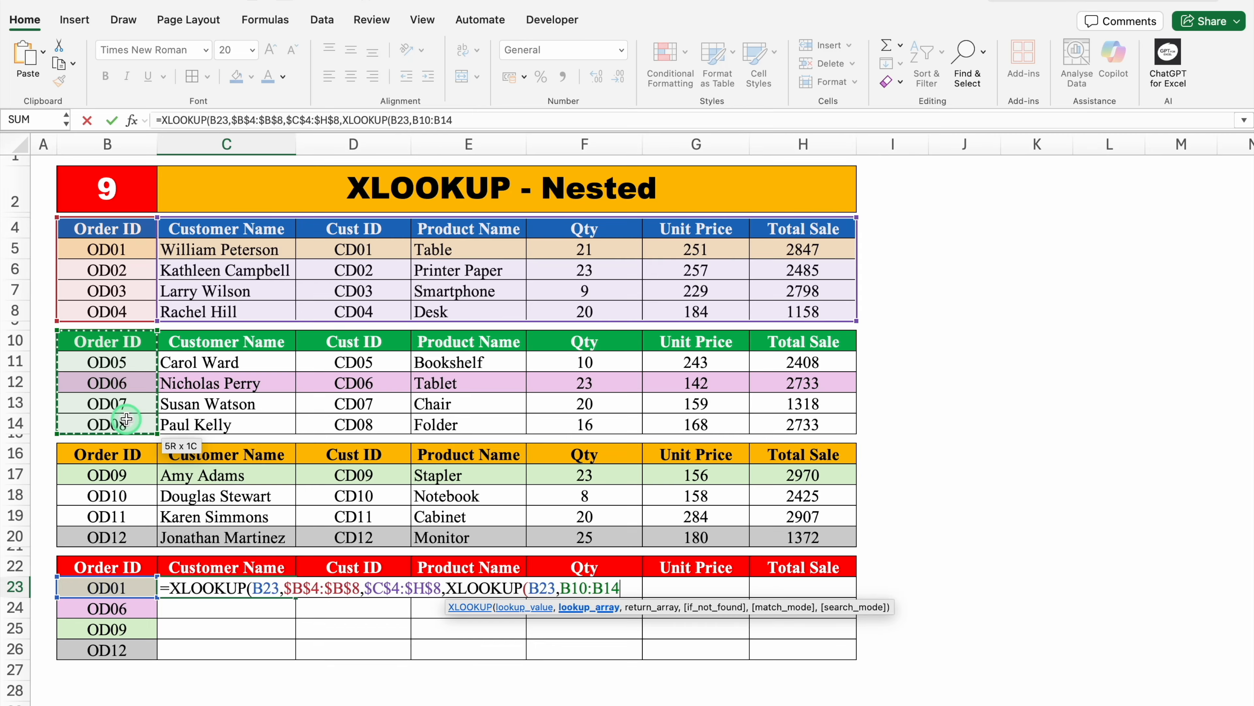
key("F4")
type(",")
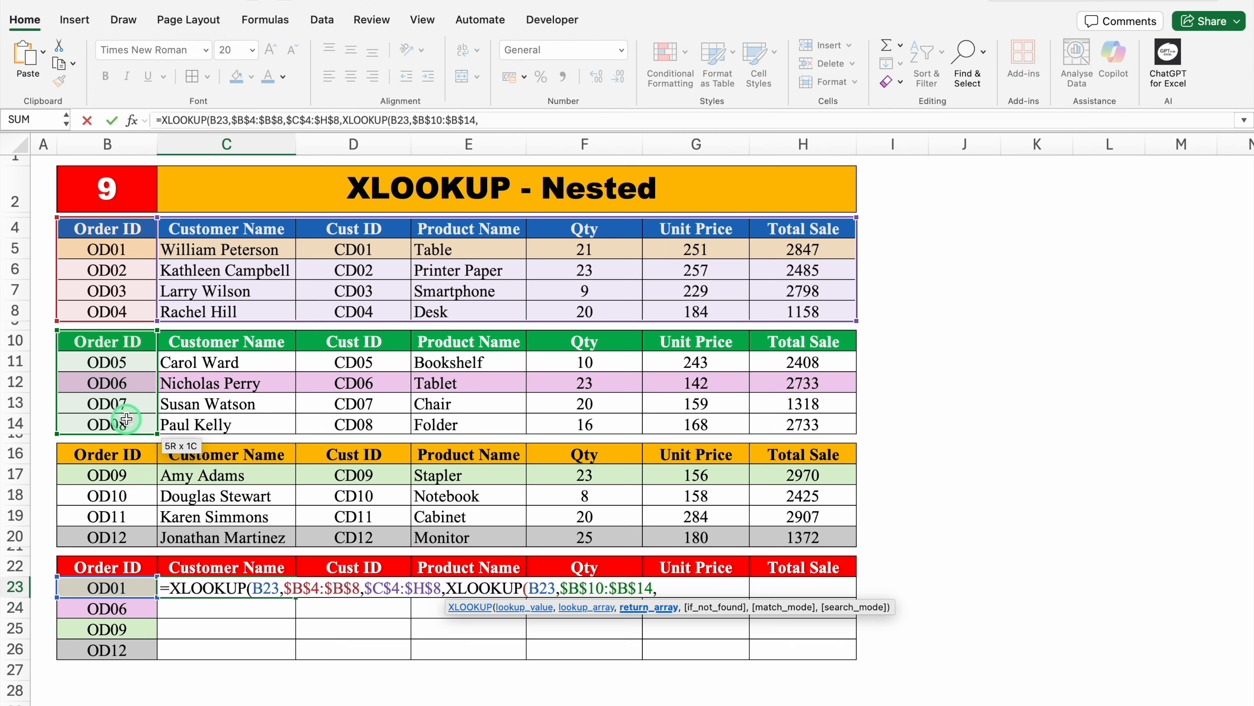
left_click(198, 341)
left_click_drag(197, 341, 845, 428)
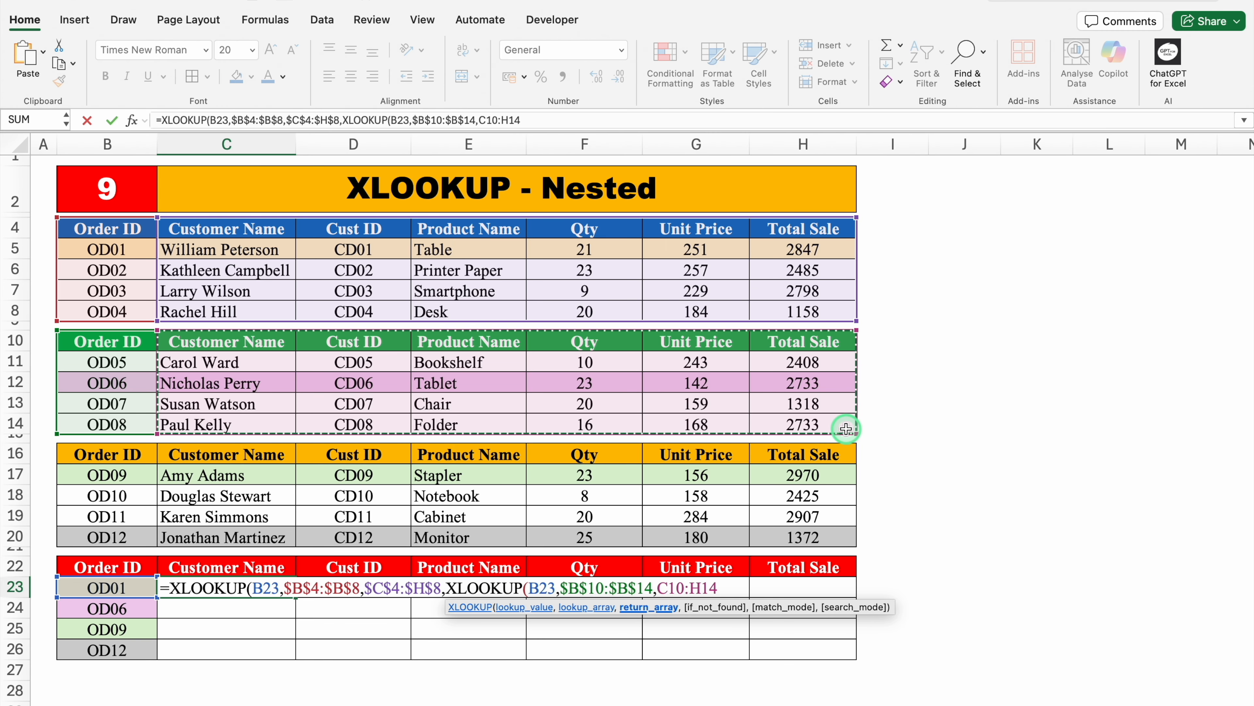
key("F4")
type(",")
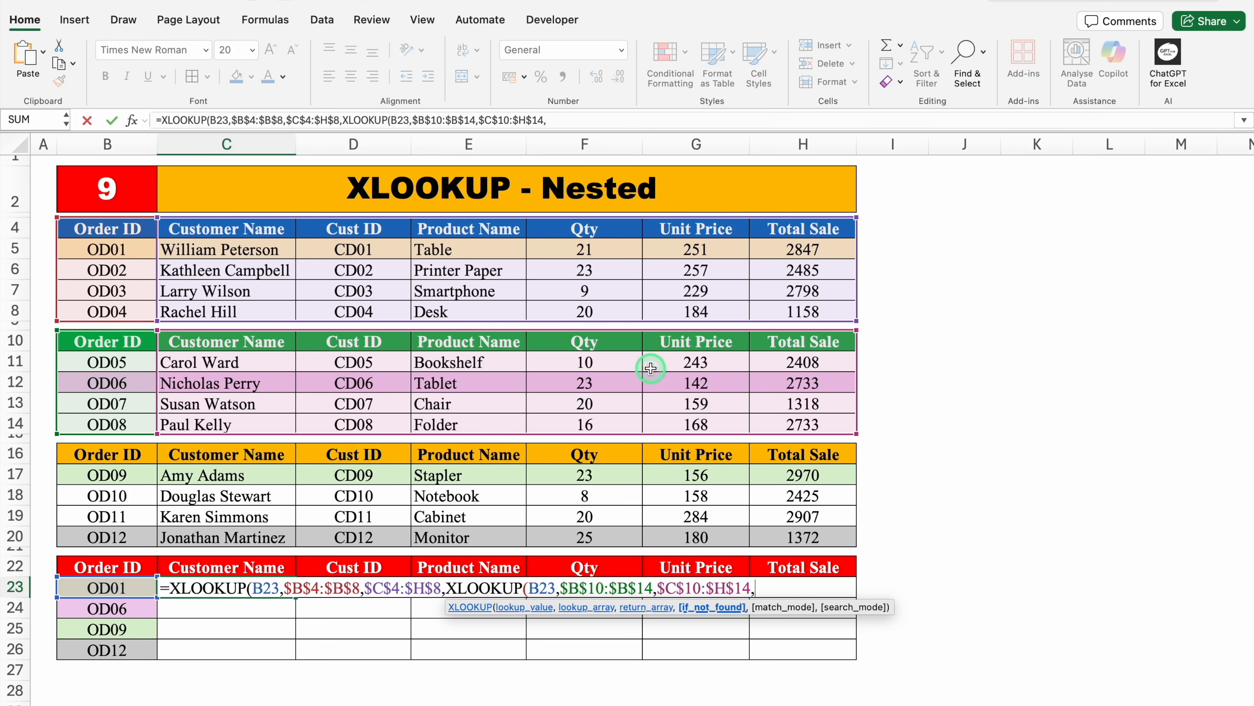
Nest a third XLOOKUP as the second one's if_not_found argument, with lookup value B23.
type("XL")
double_click(203, 624)
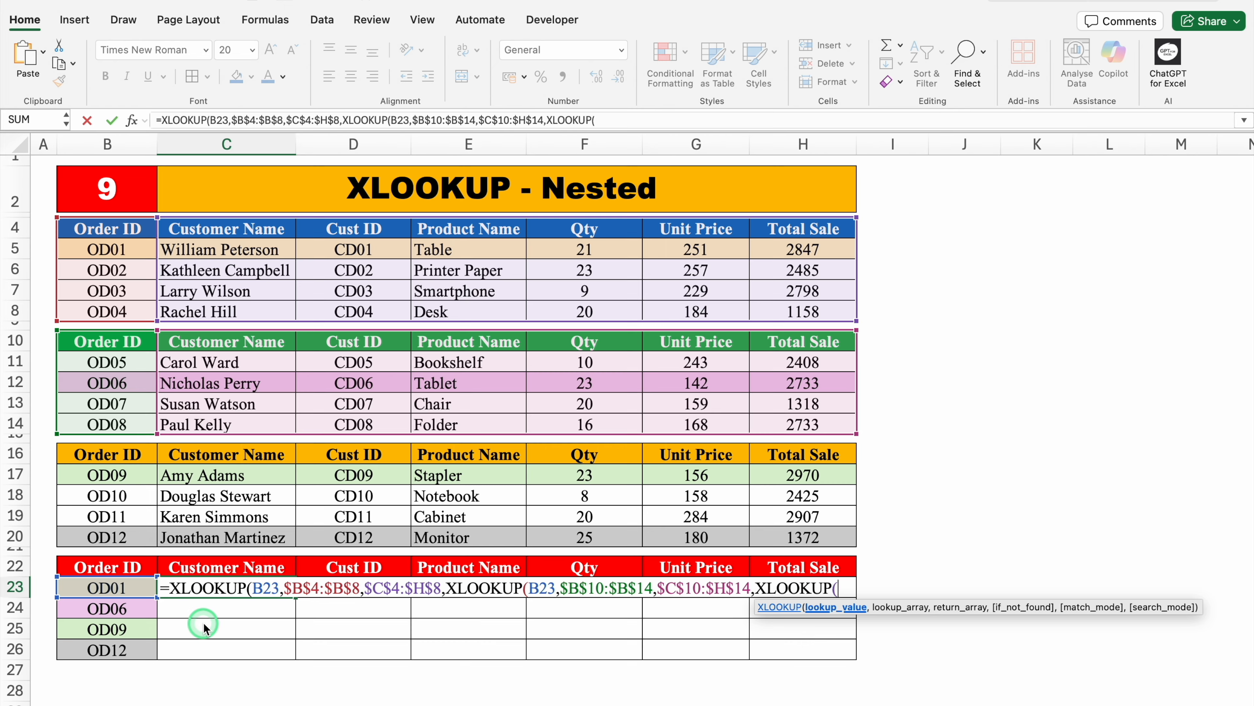
left_click(122, 589)
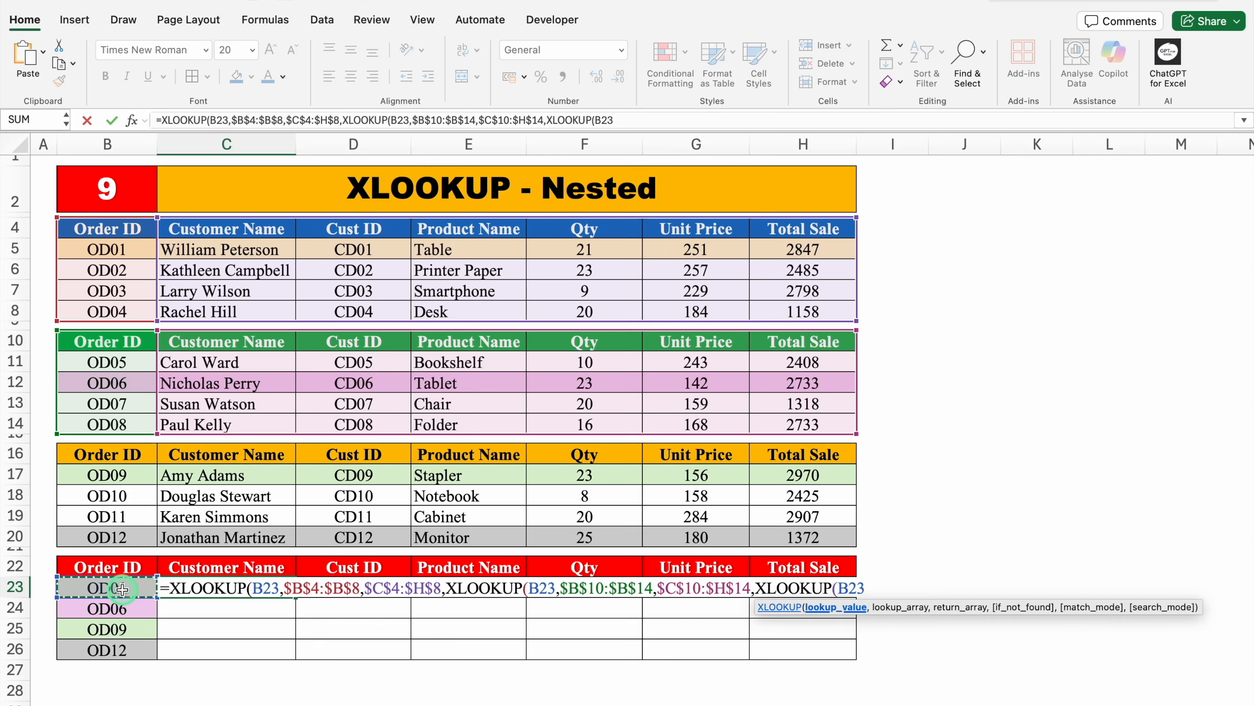
type(",")
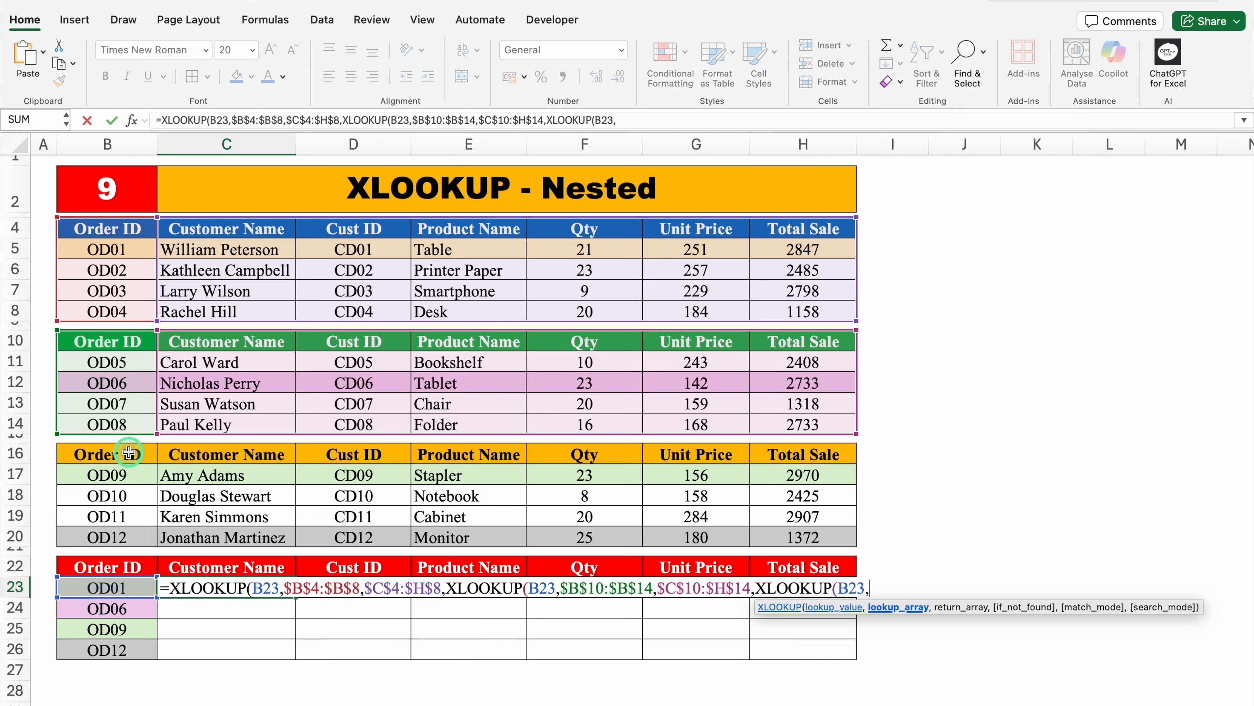
Give the third XLOOKUP the absolute lookup array $B$16:$B$20 and return array $C$16:$H$20, and complete the nested formula.
left_click_drag(130, 453, 136, 533)
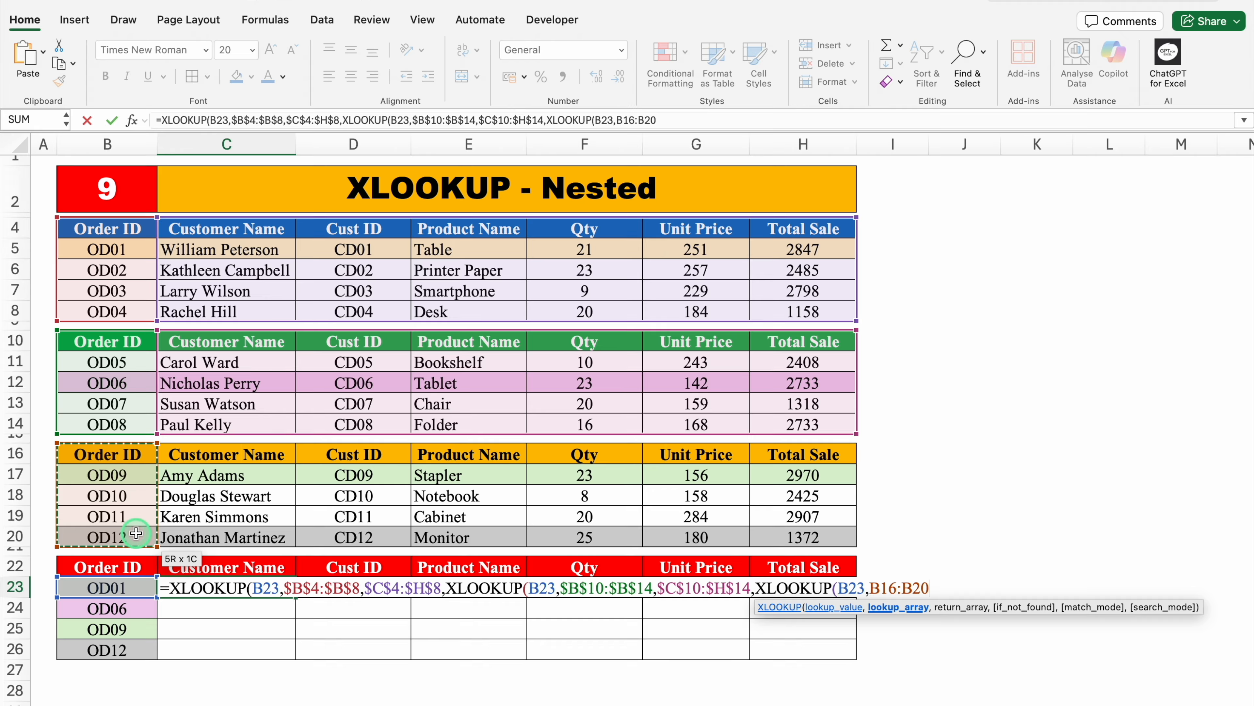
key("F4")
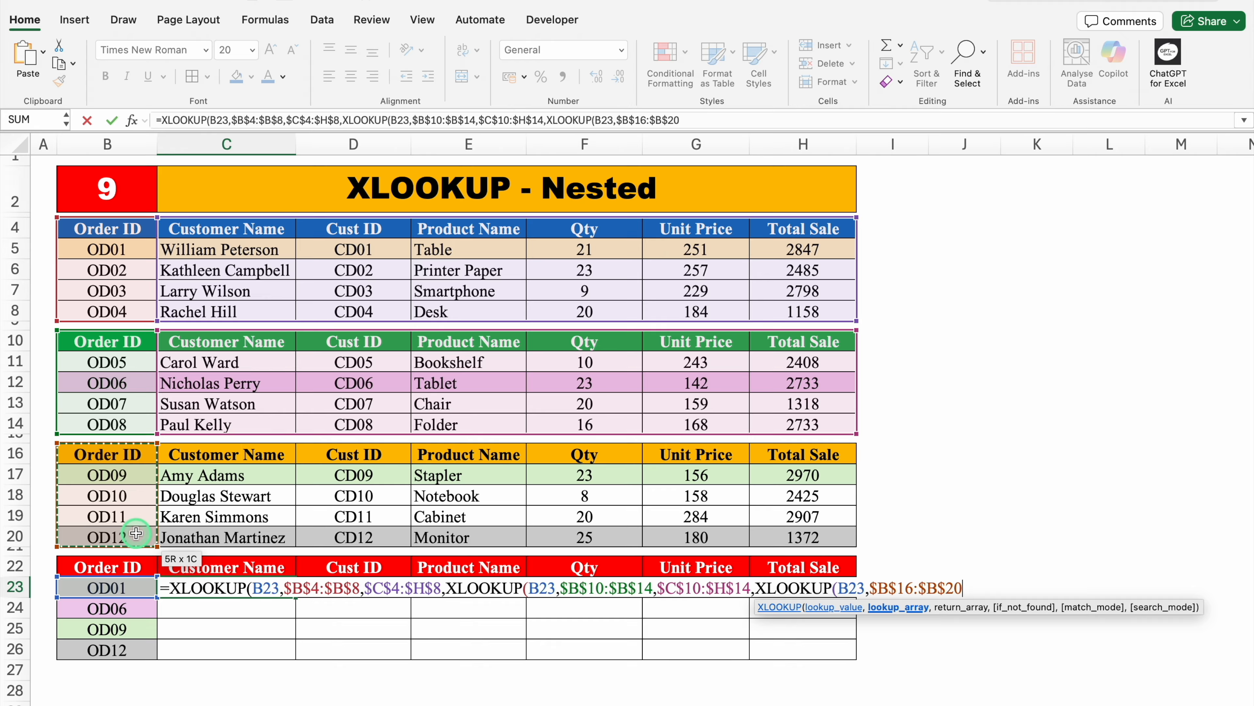
type(",")
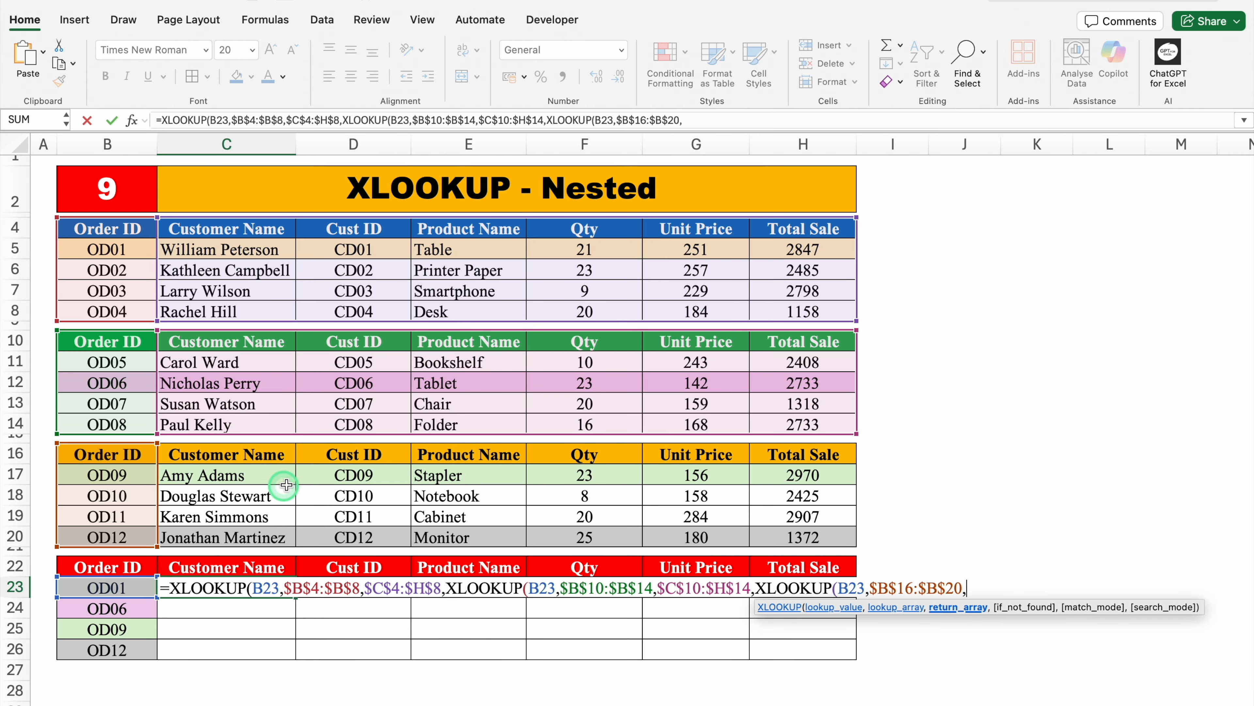
left_click(240, 453)
left_click_drag(239, 454, 786, 543)
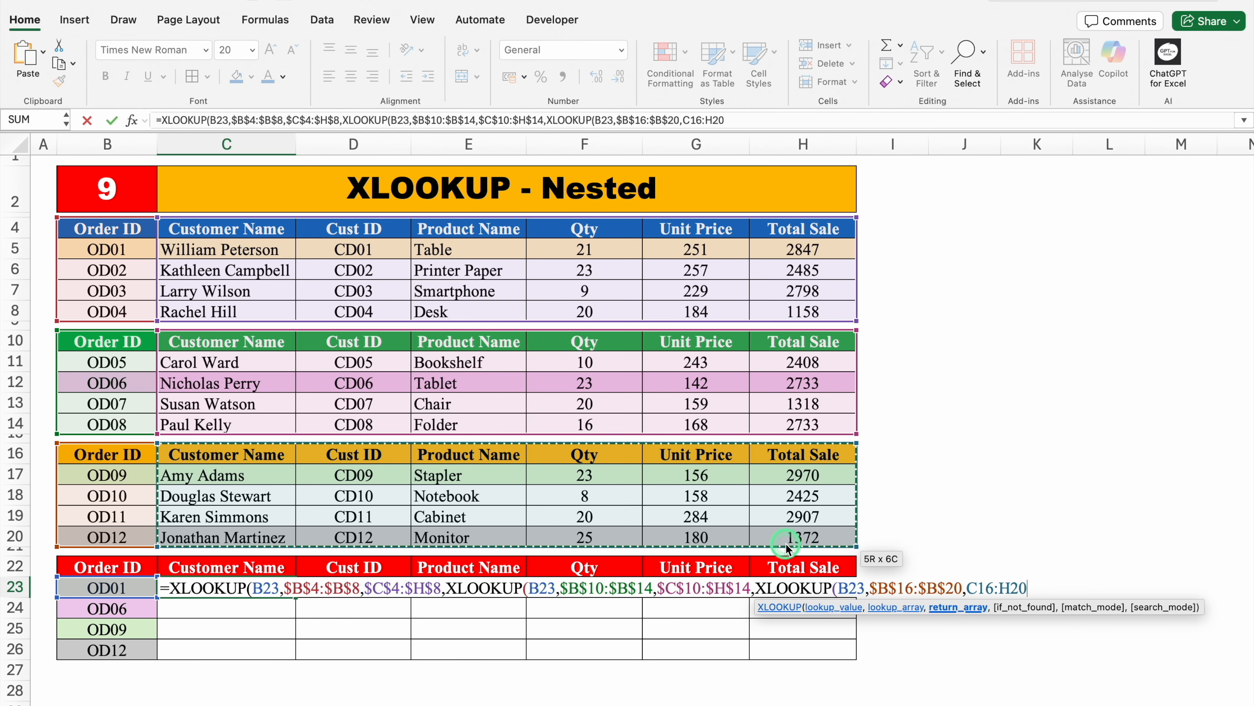
key("F4")
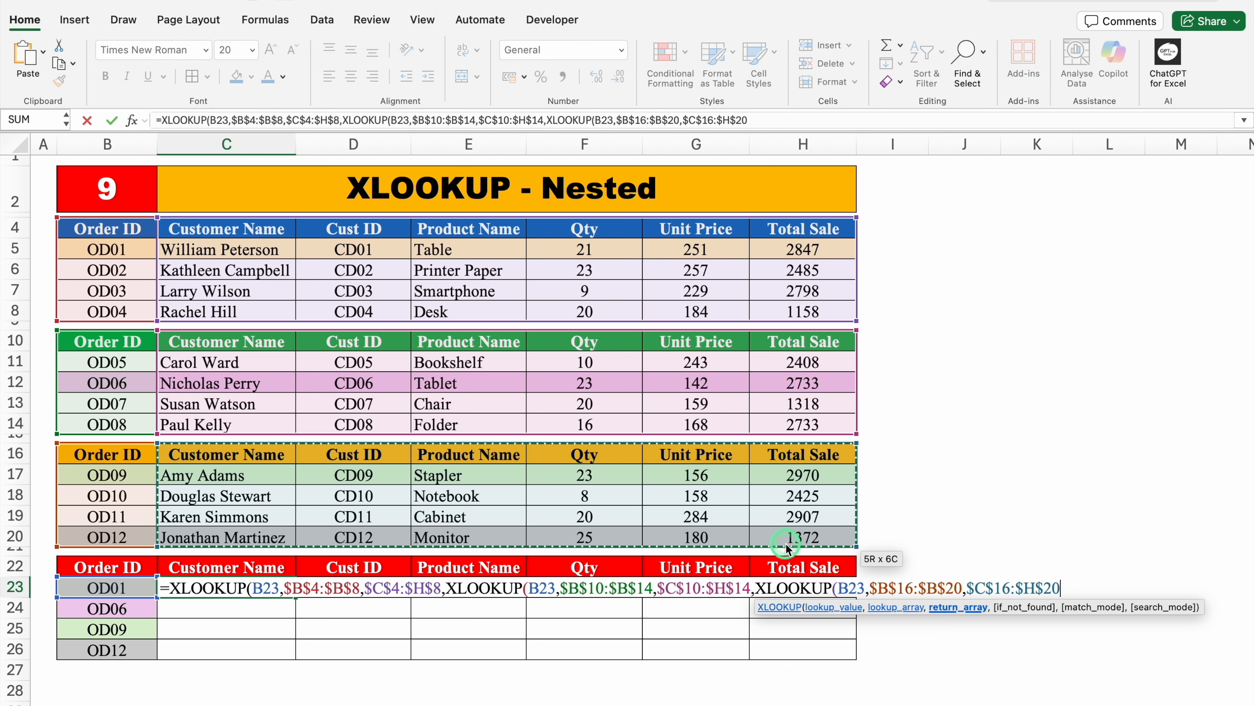
type(")")
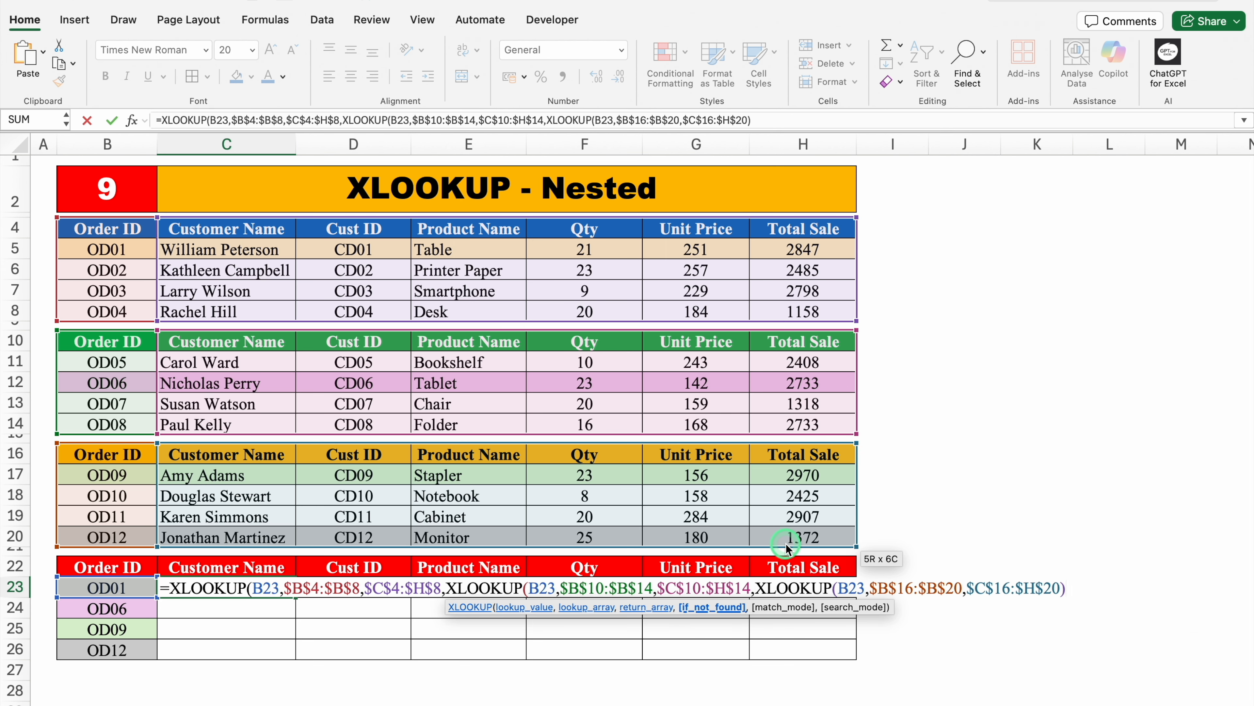
type("))")
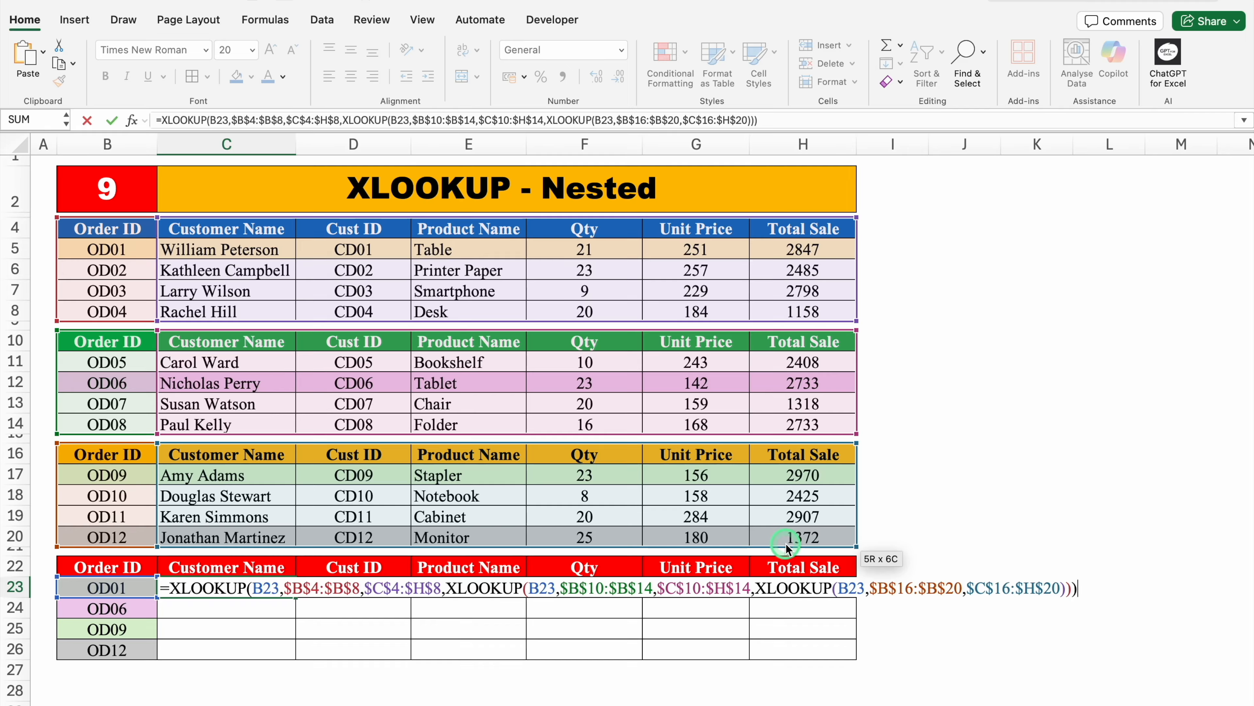
key("Return")
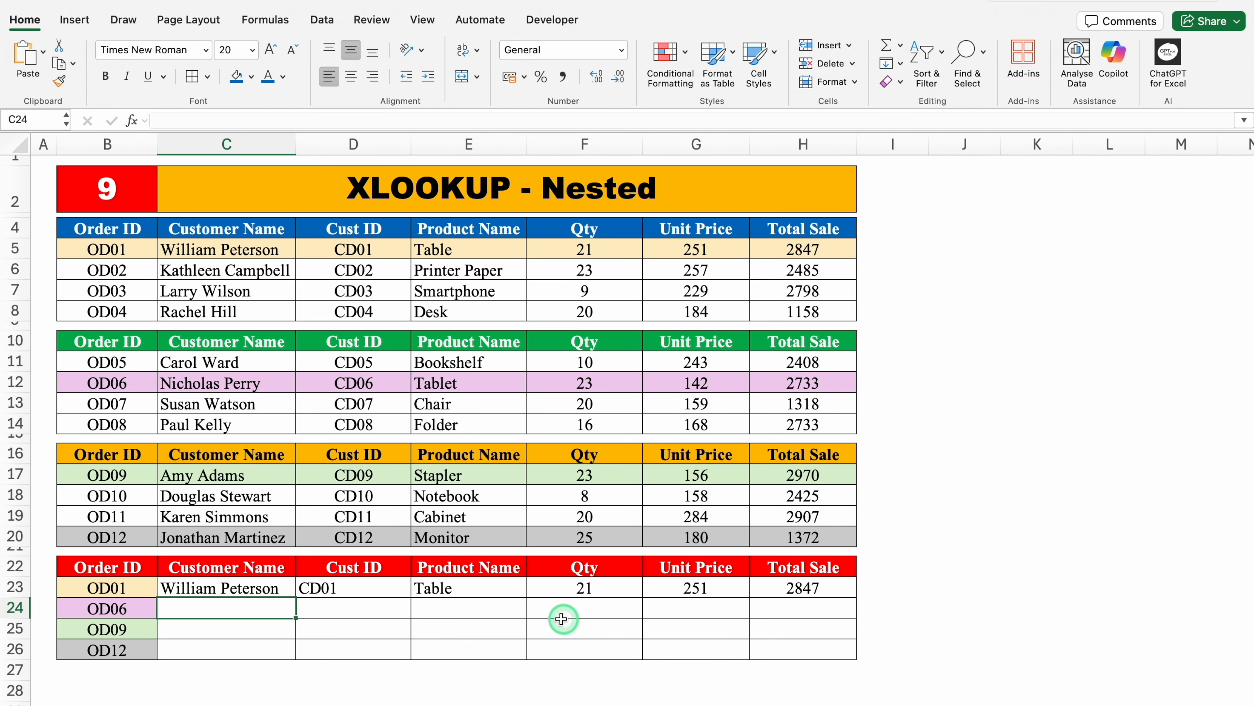
Fill the nested XLOOKUP formula from C23 down to C26.
left_click(252, 589)
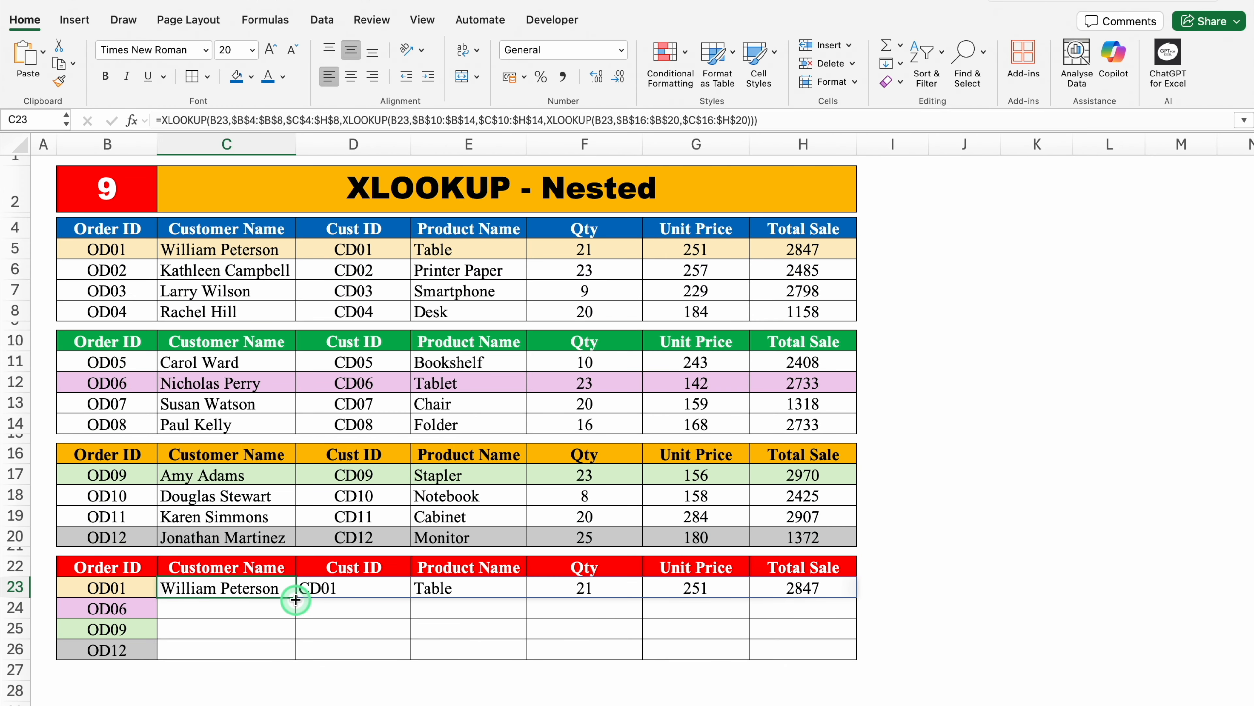
left_click_drag(296, 599, 294, 654)
left_click(1037, 551)
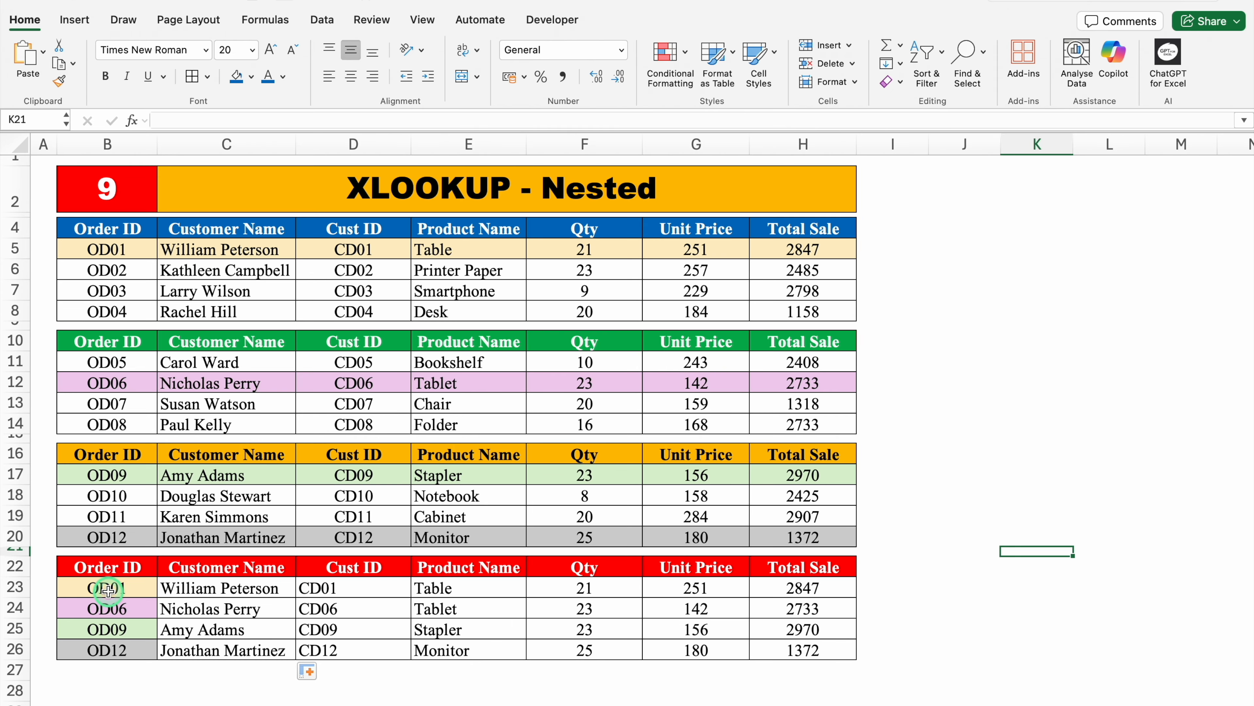
Extend the order ID in B23 down to B26 as a consecutive series.
left_click(107, 590)
left_click_drag(156, 599, 156, 653)
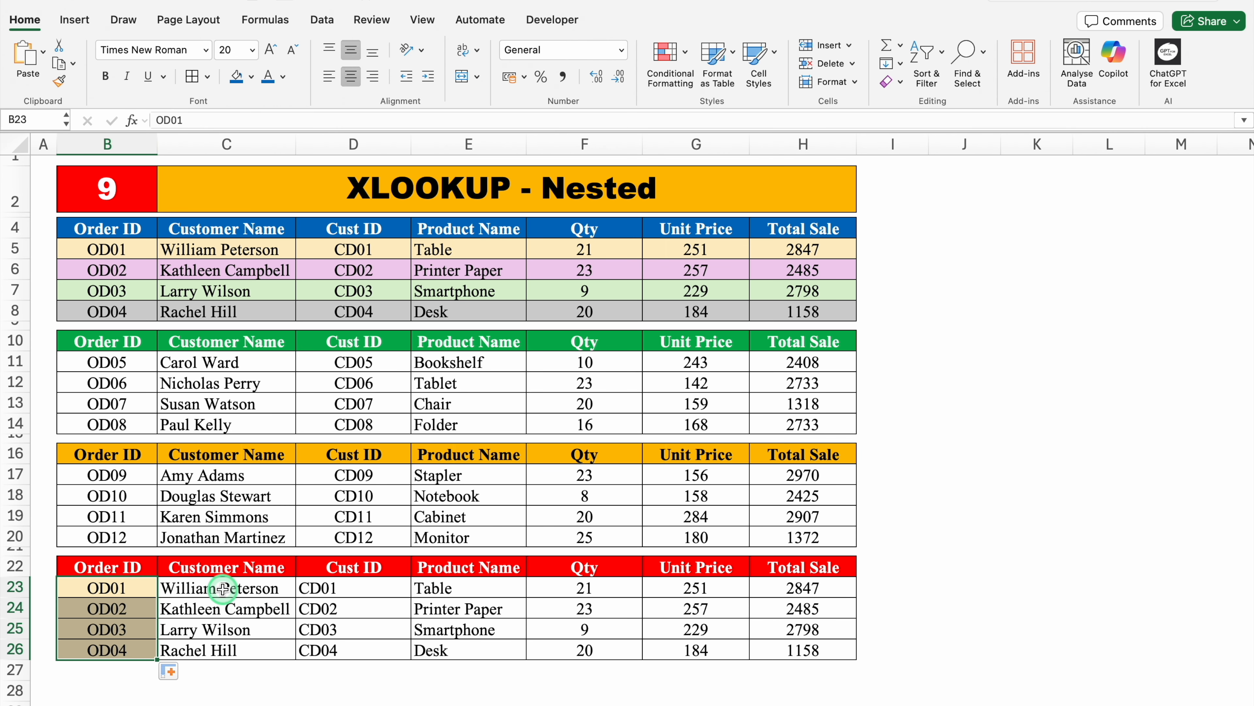
Copy the second table's order IDs in B11:B14 into the lookup cells starting at B23.
left_click_drag(113, 362, 137, 419)
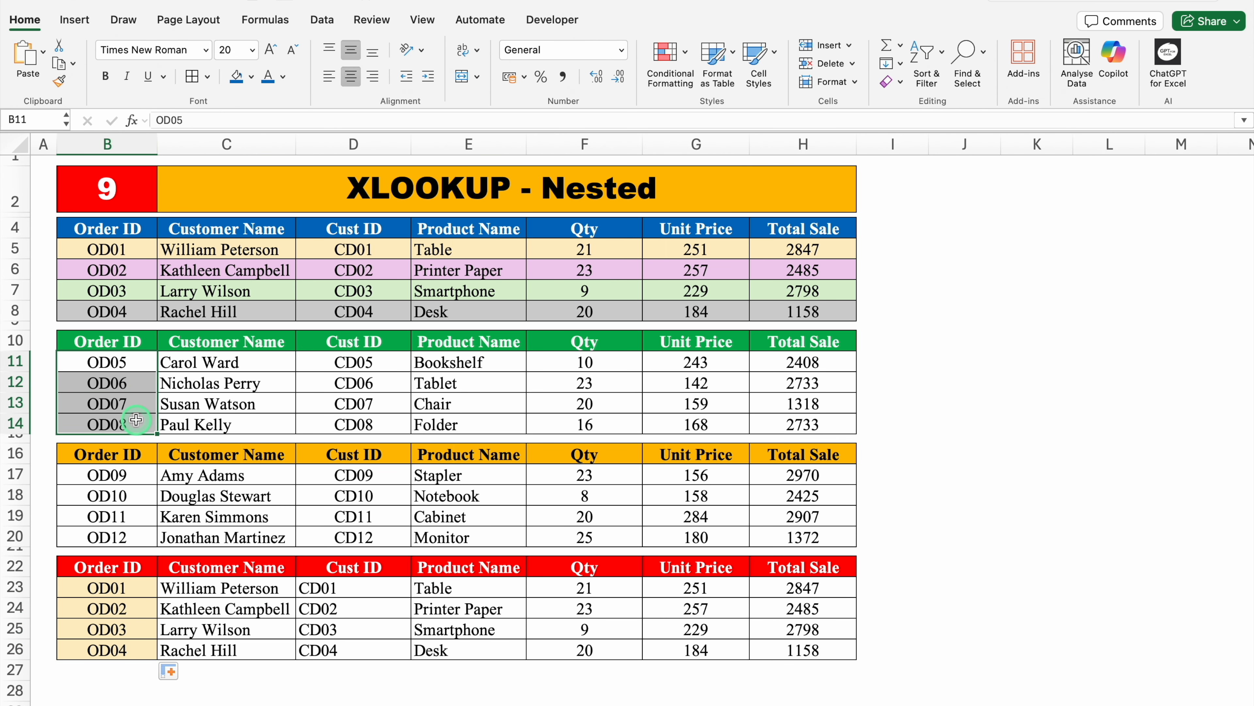
key("ctrl+c")
left_click(132, 586)
key("ctrl+v")
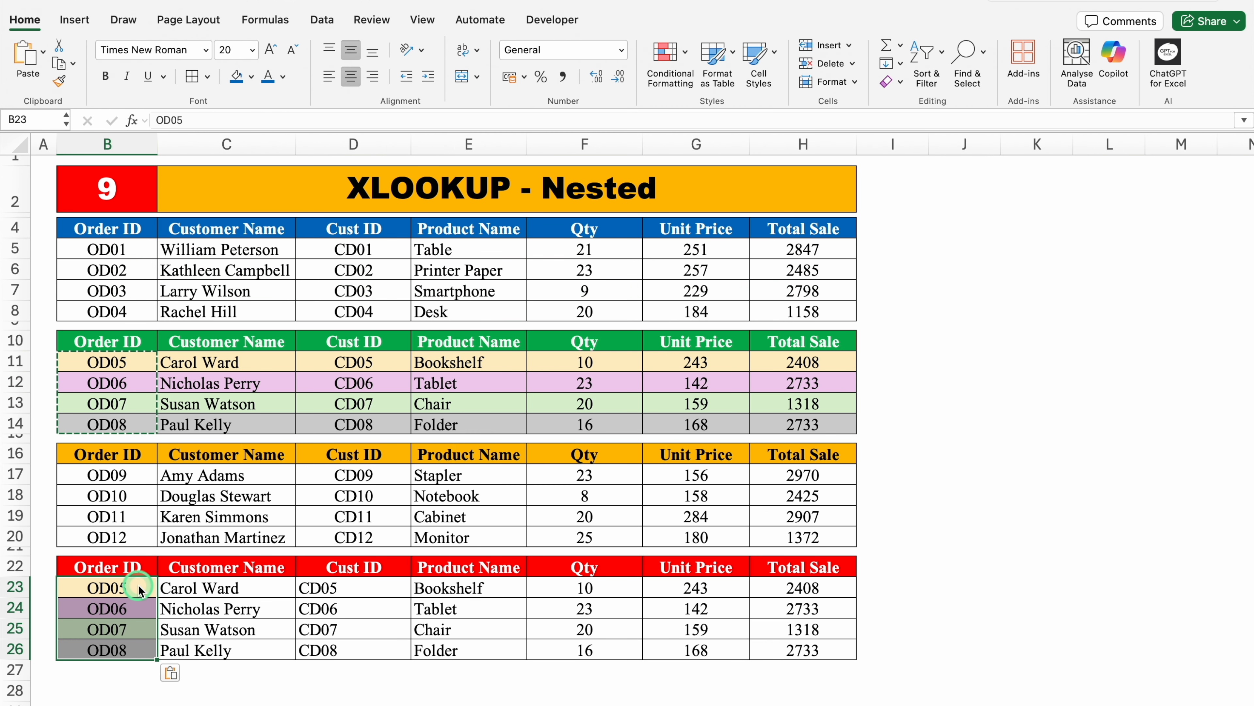
Replace the order IDs in B24 and B25 with the first table's ID in B5 and the third table's ID in B20.
left_click(129, 609)
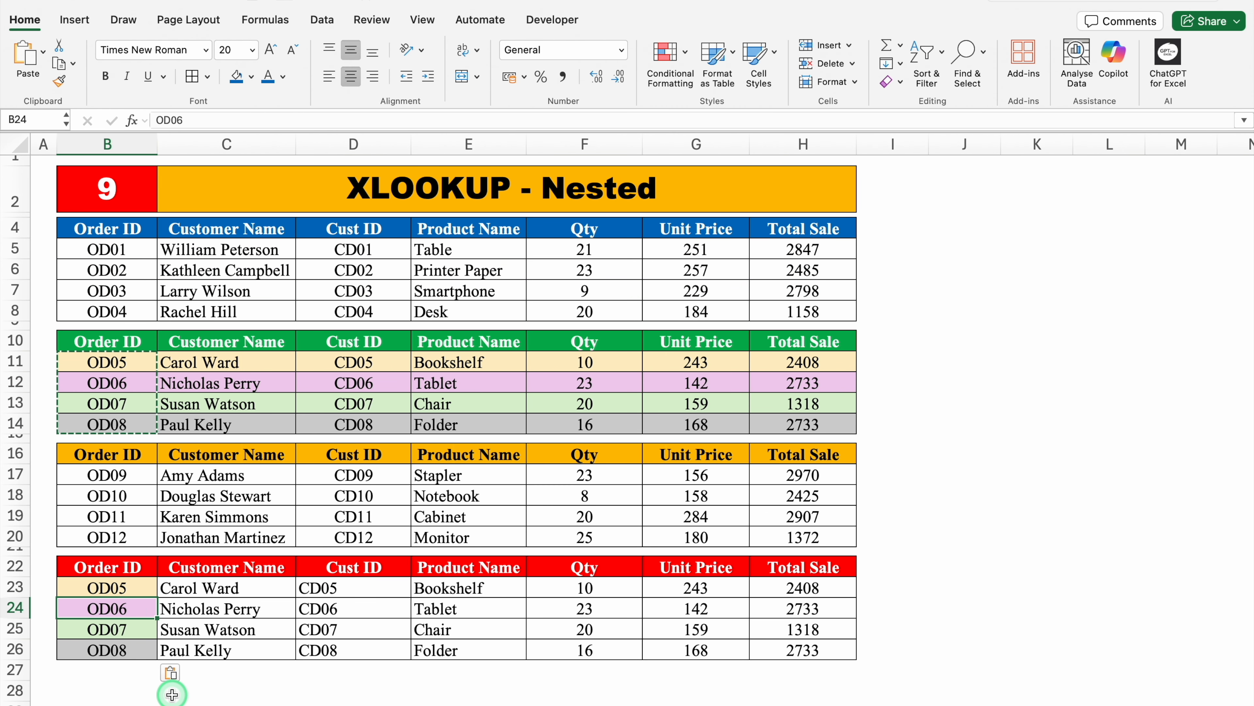
type("OD01")
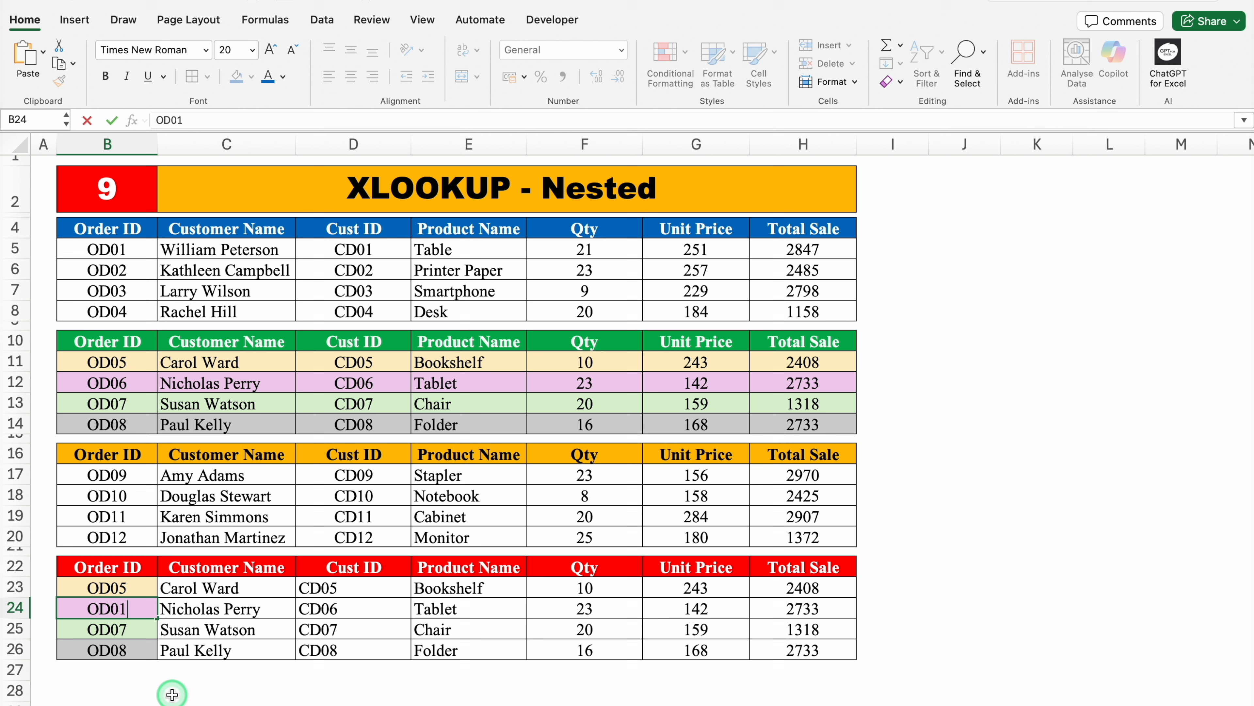
key("Return")
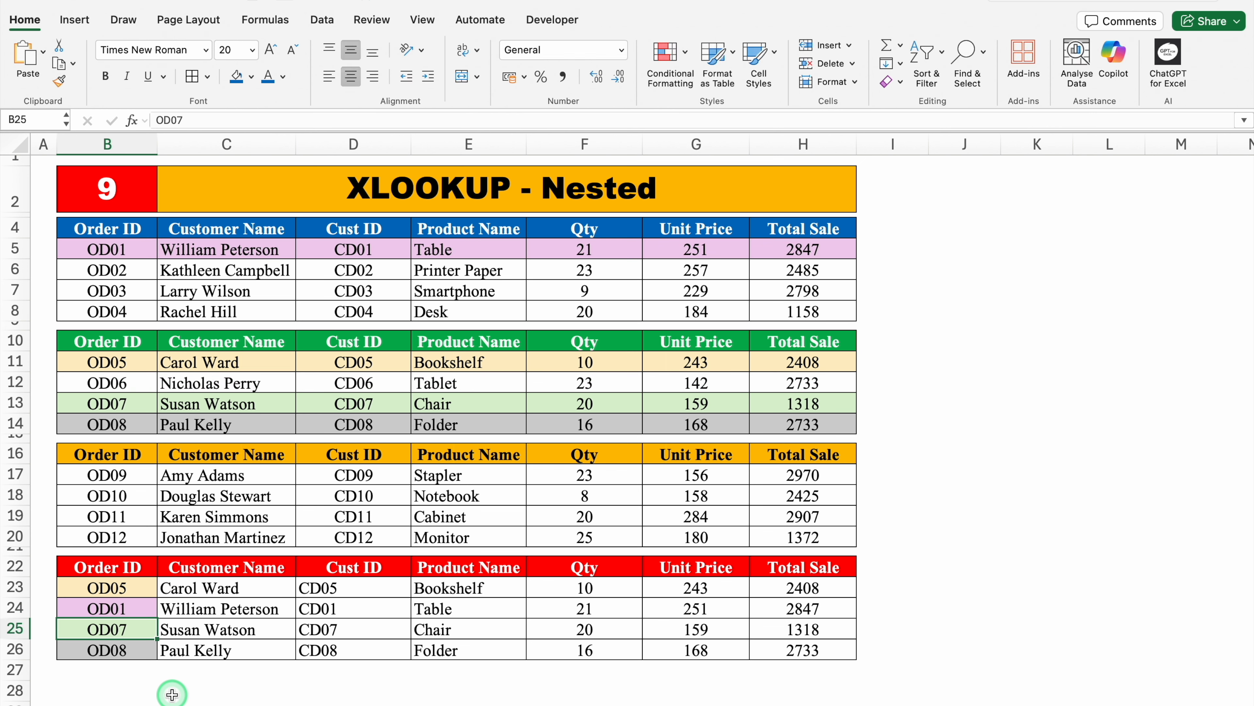
type("OD12")
key("Return")
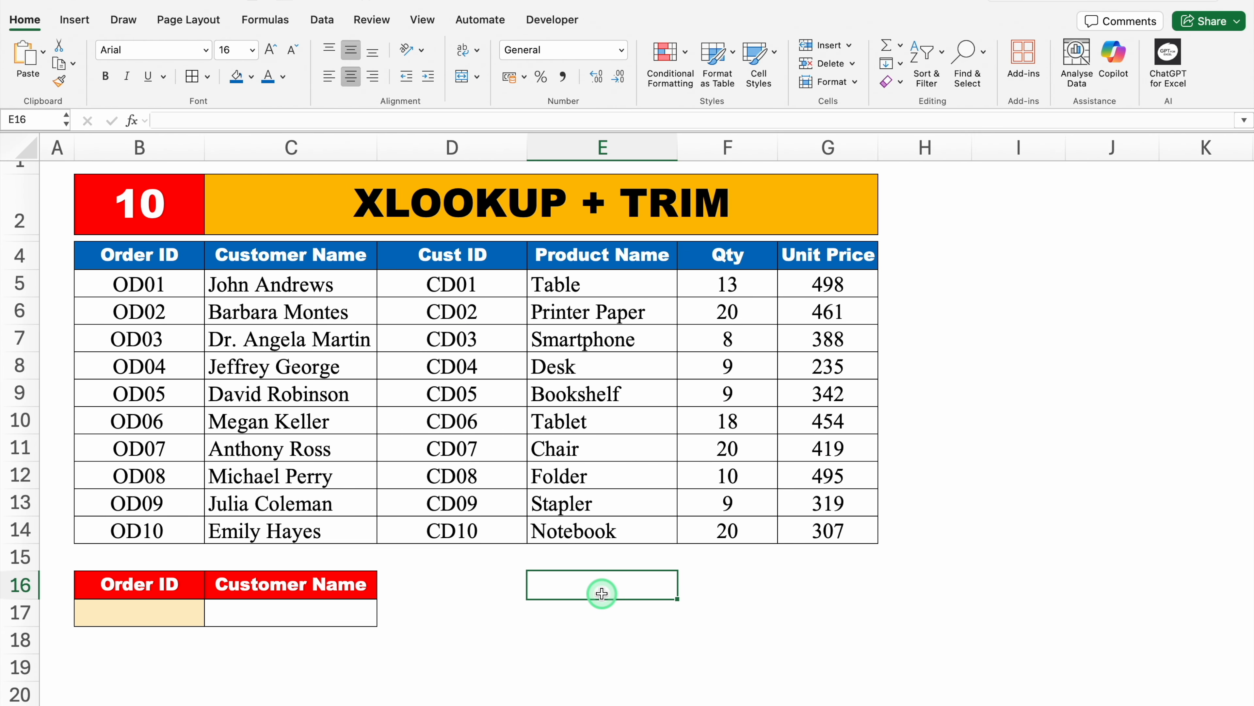
On the XLOOKUP + TRIM sheet, enter the order ID from row 9 in the lookup cell B17.
left_click(169, 607)
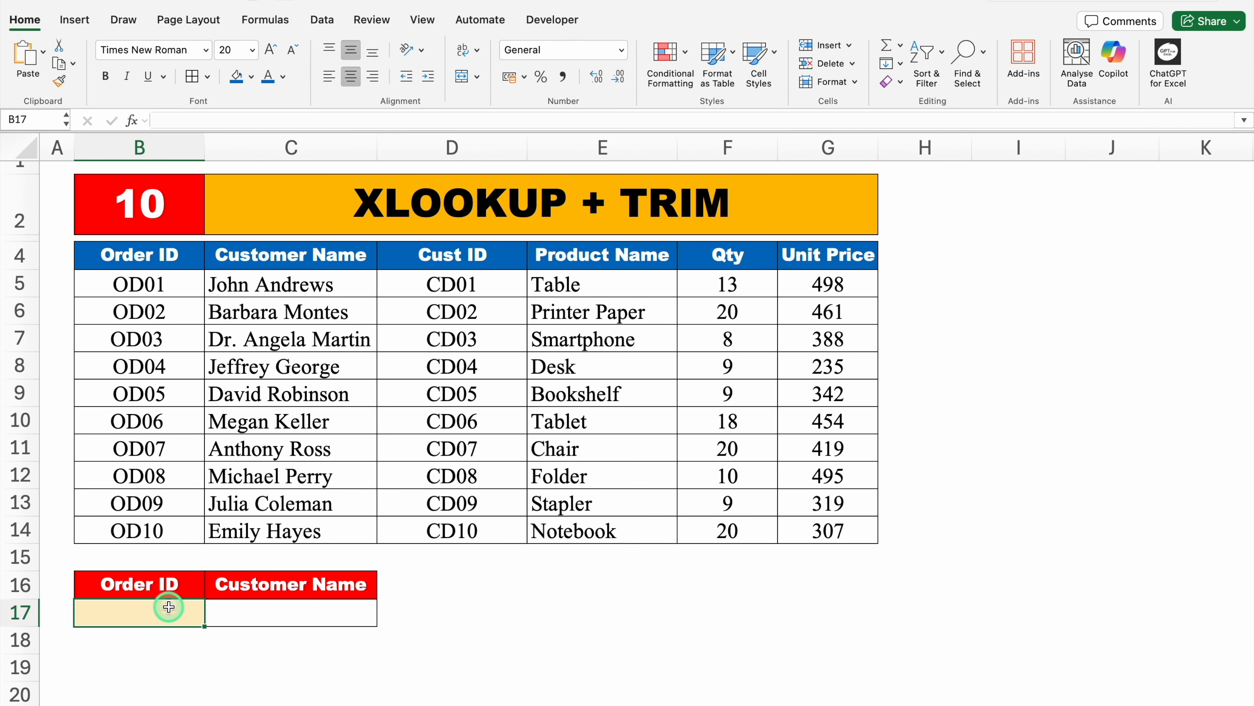
type("OD0")
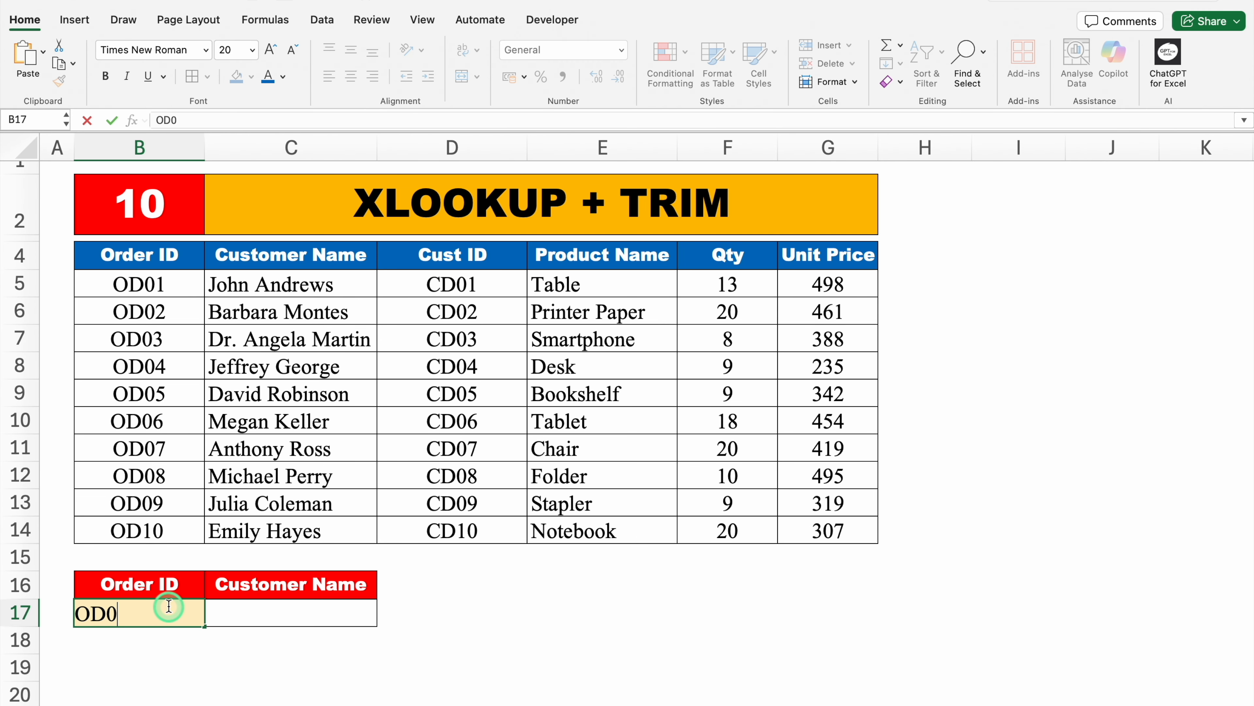
type("5")
key("Return")
Enter an XLOOKUP in C17 with lookup value B17, lookup array B4:B14 and return array C4:C14.
left_click(293, 607)
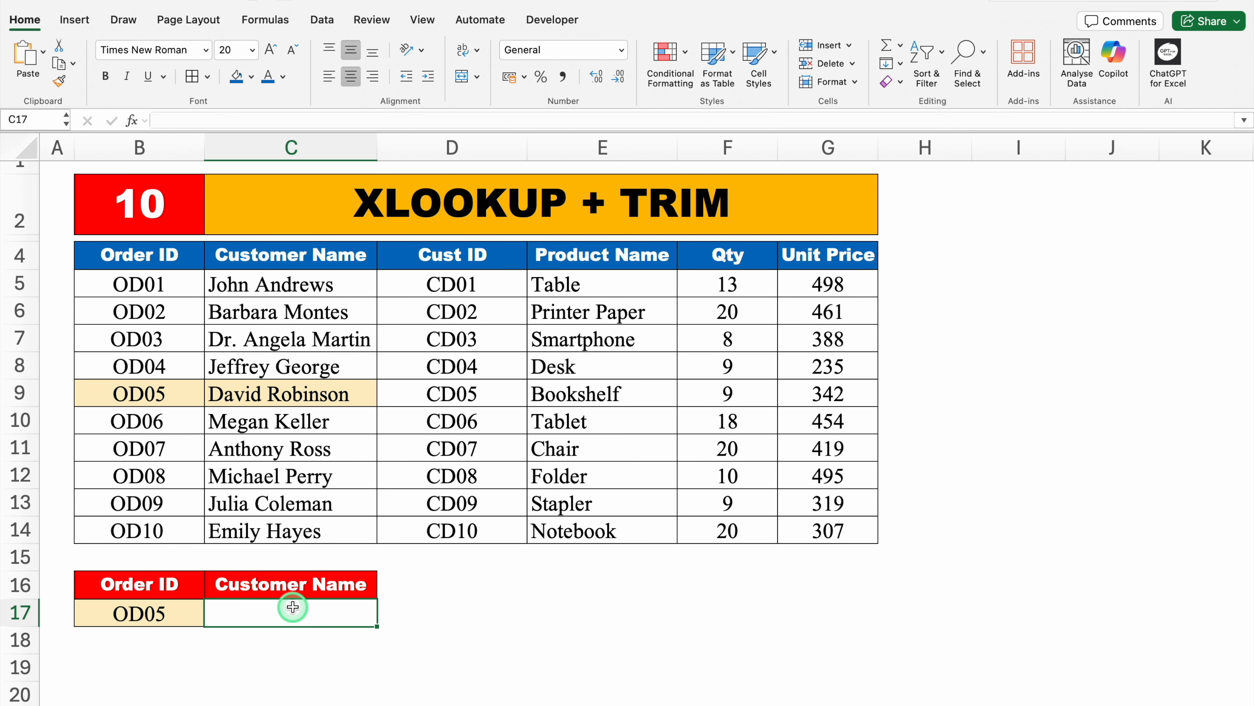
type("=")
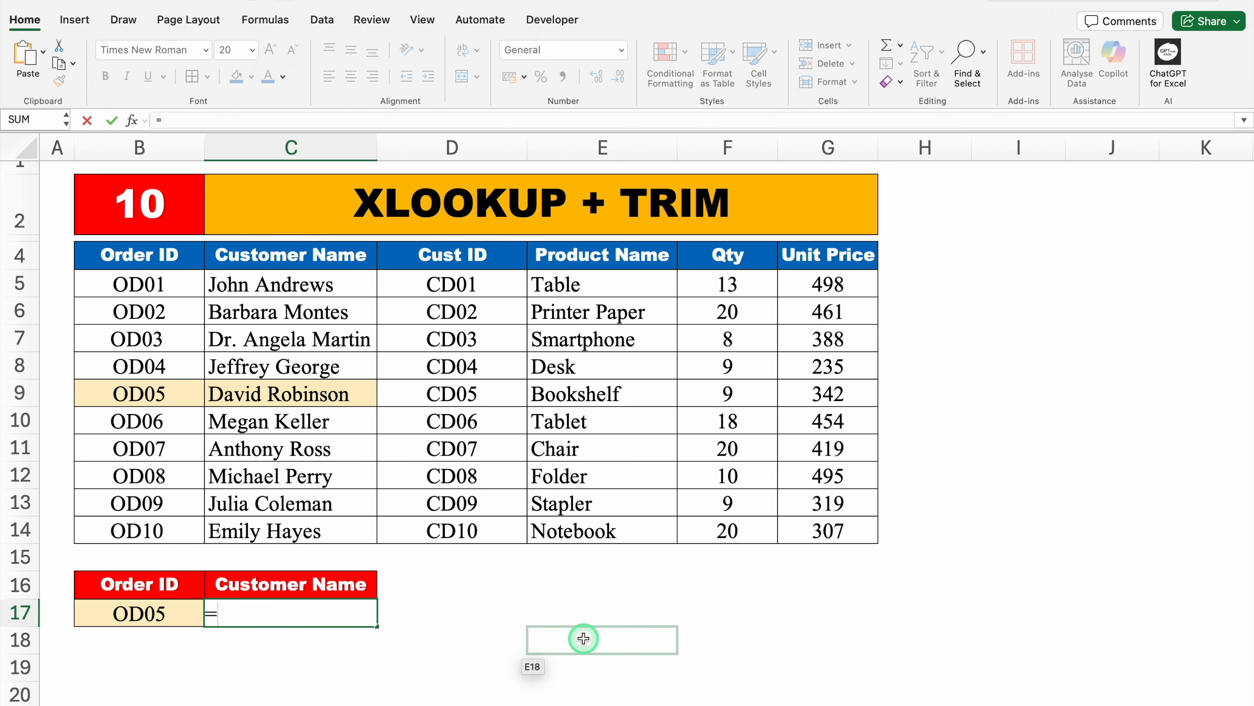
type("XL")
double_click(243, 650)
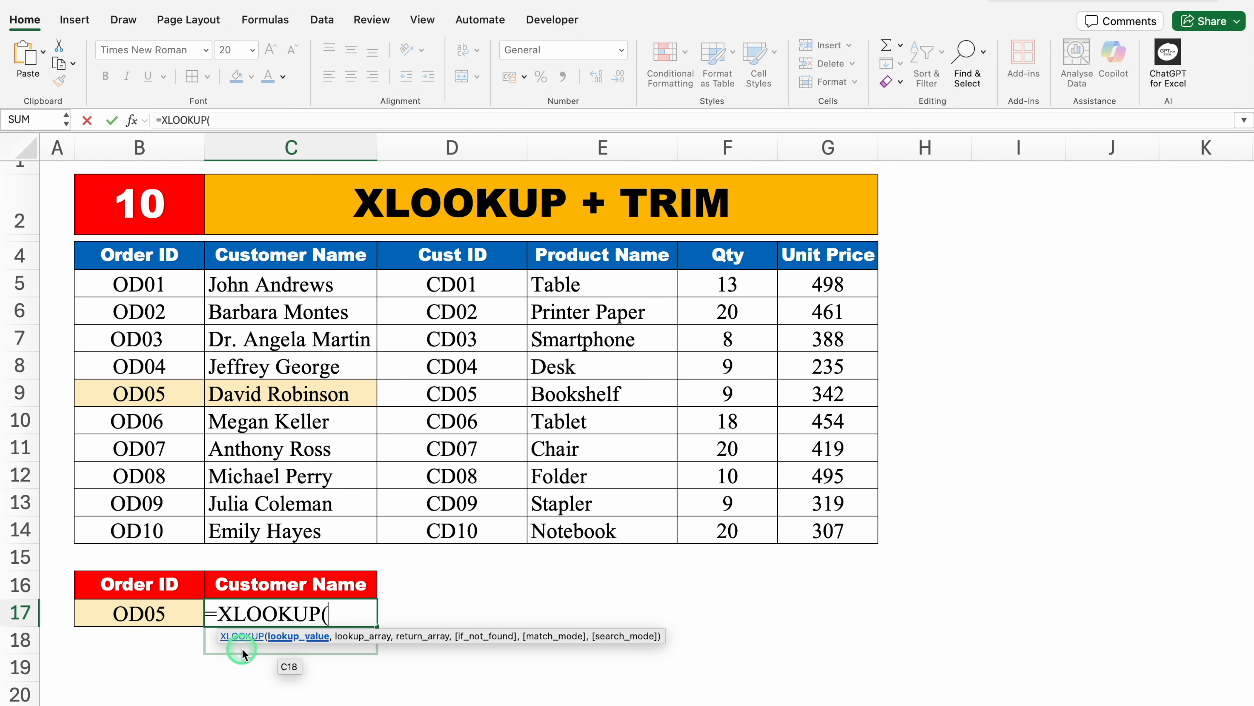
left_click(165, 613)
type(",")
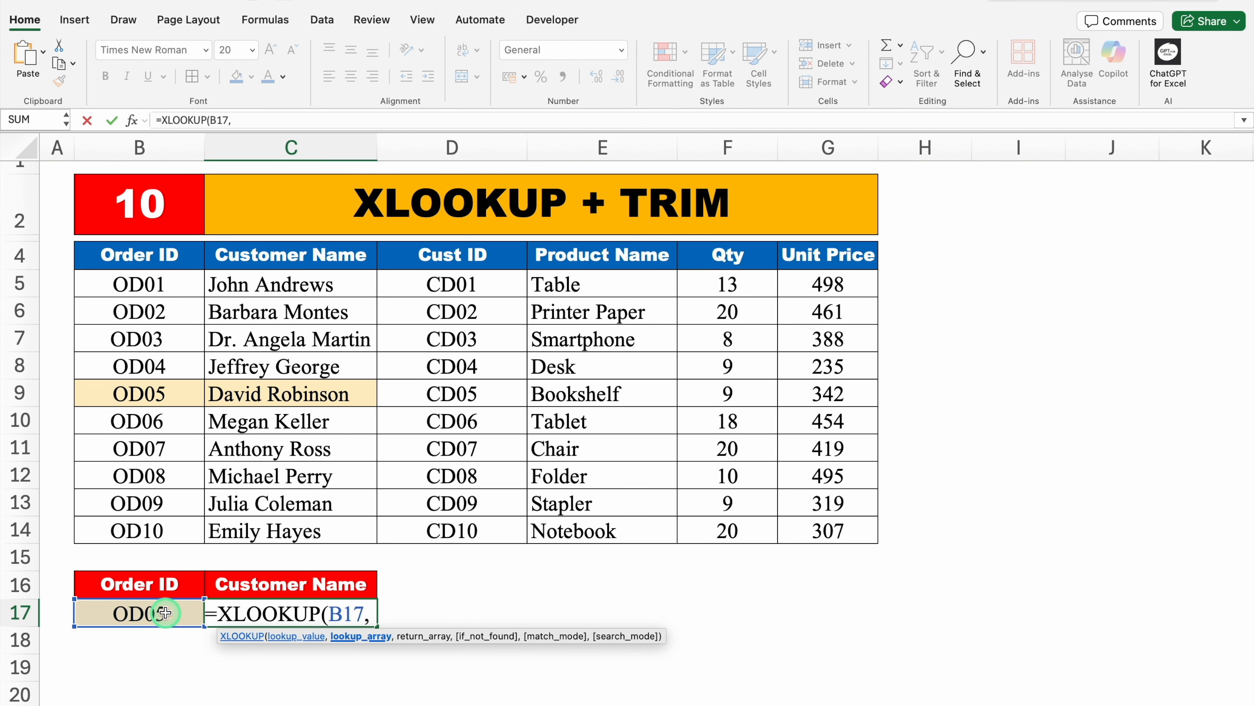
left_click_drag(166, 257, 175, 523)
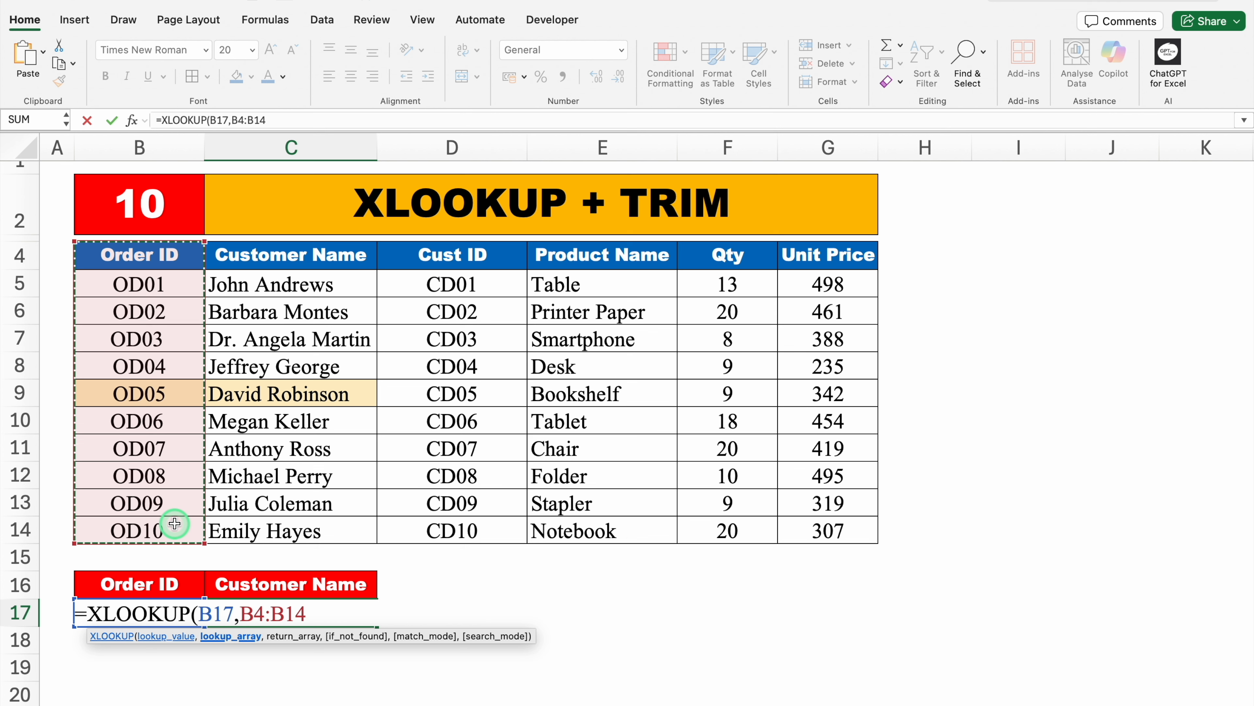
type(",")
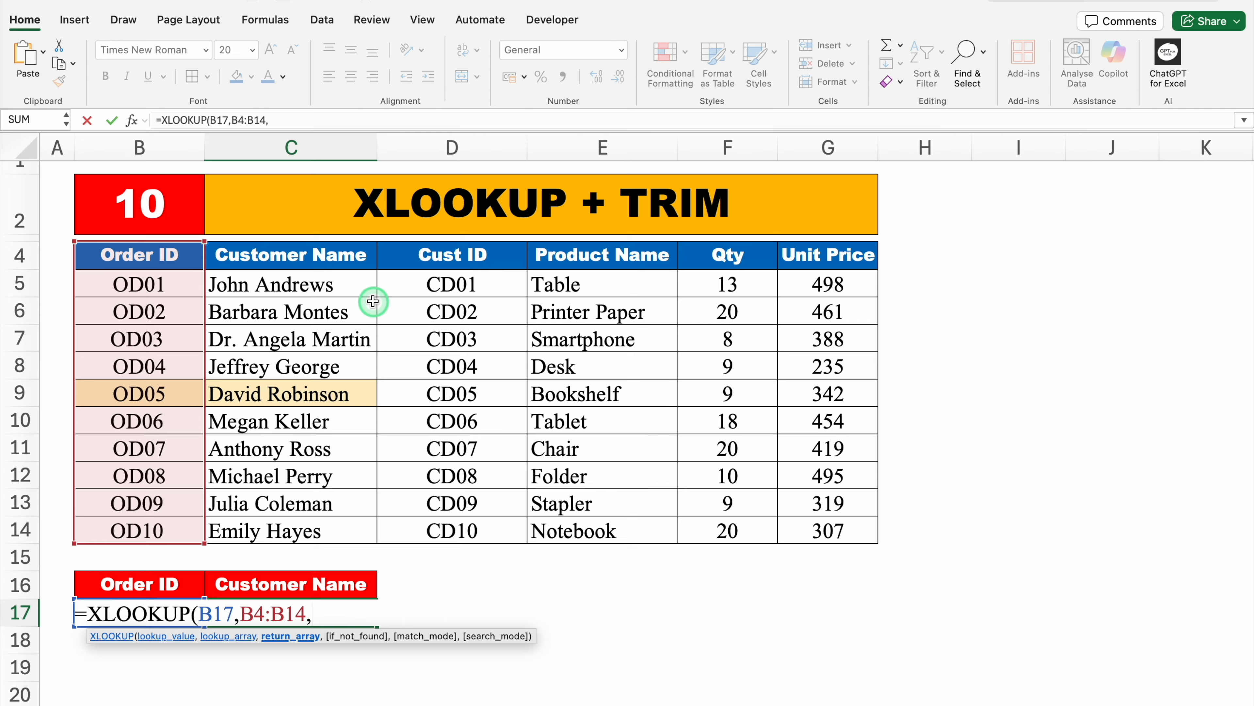
left_click_drag(335, 253, 330, 521)
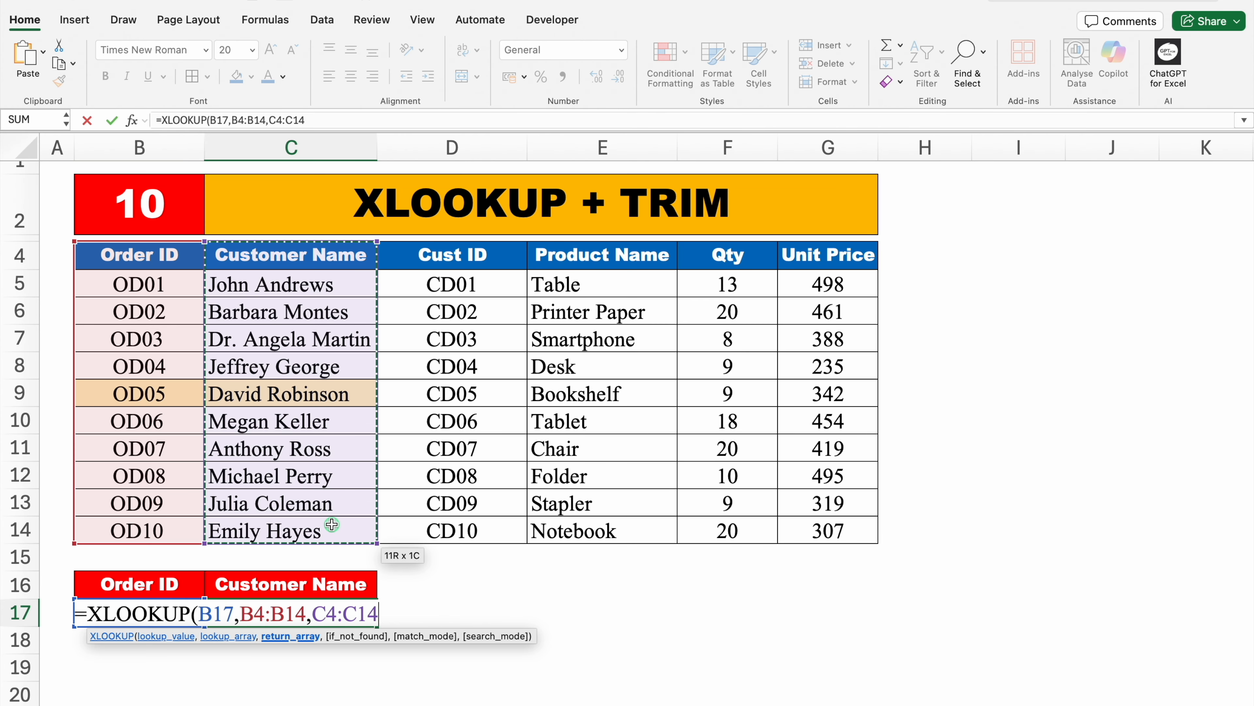
type(")")
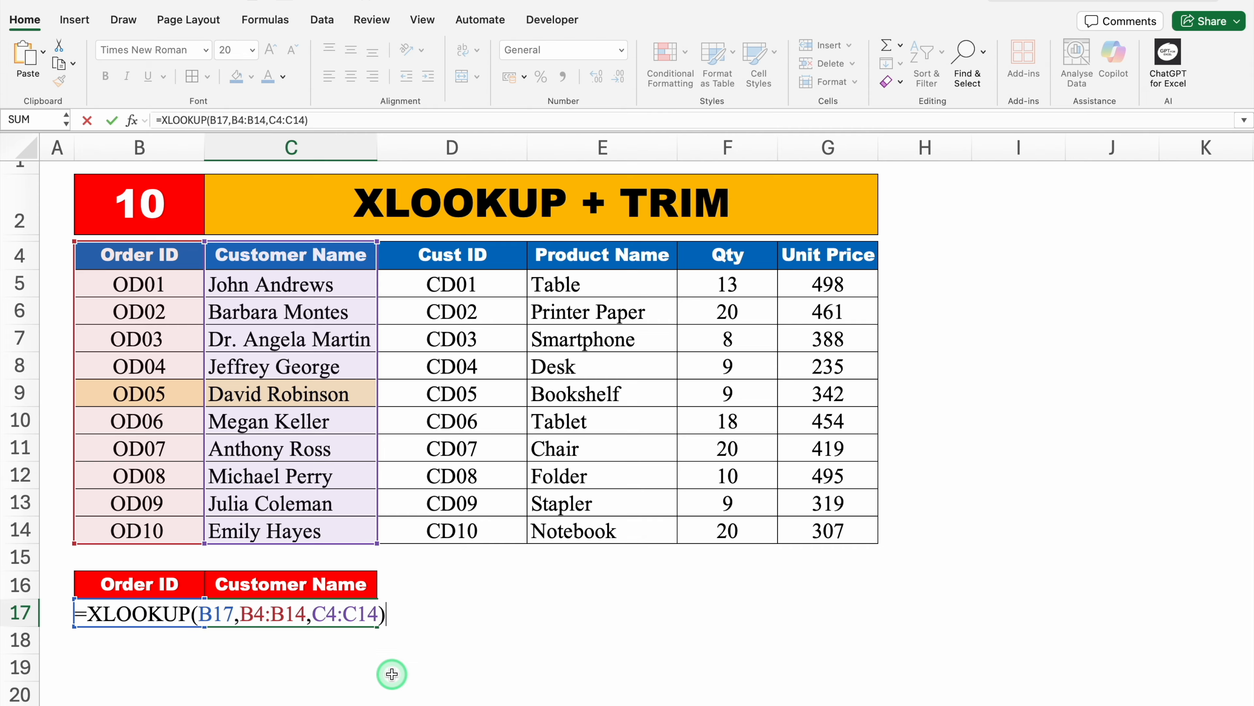
key("Return")
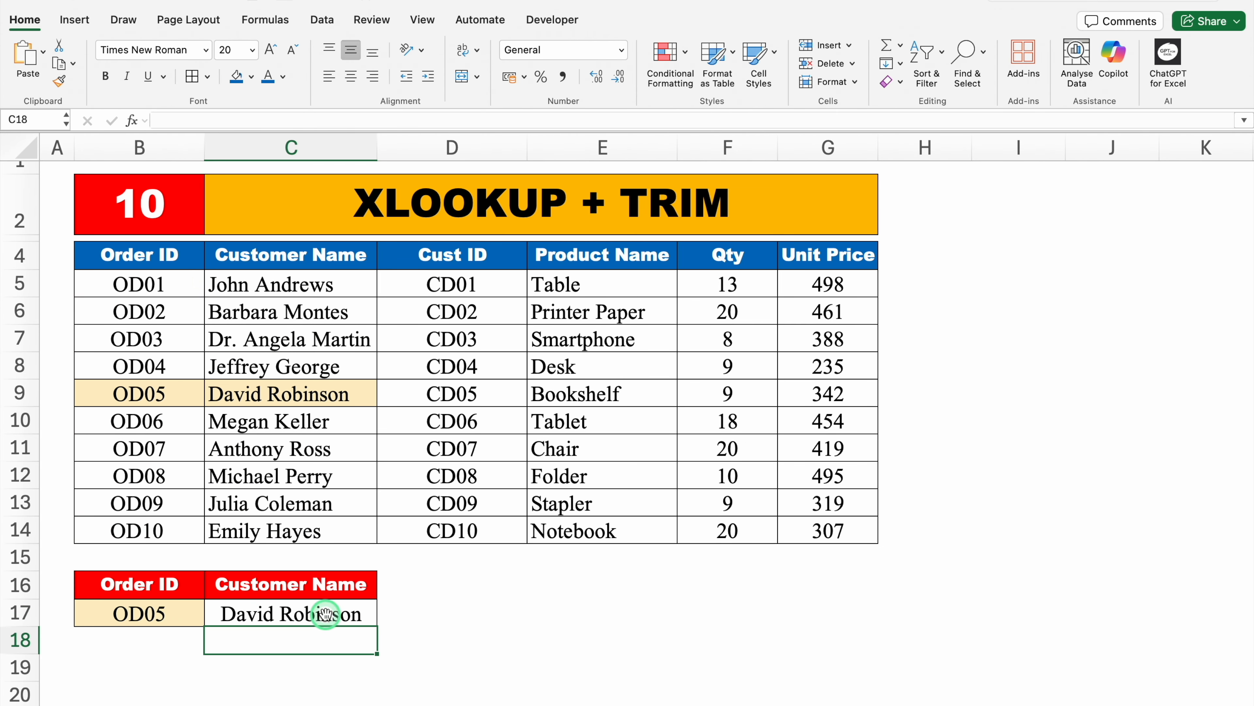
left_click(326, 612)
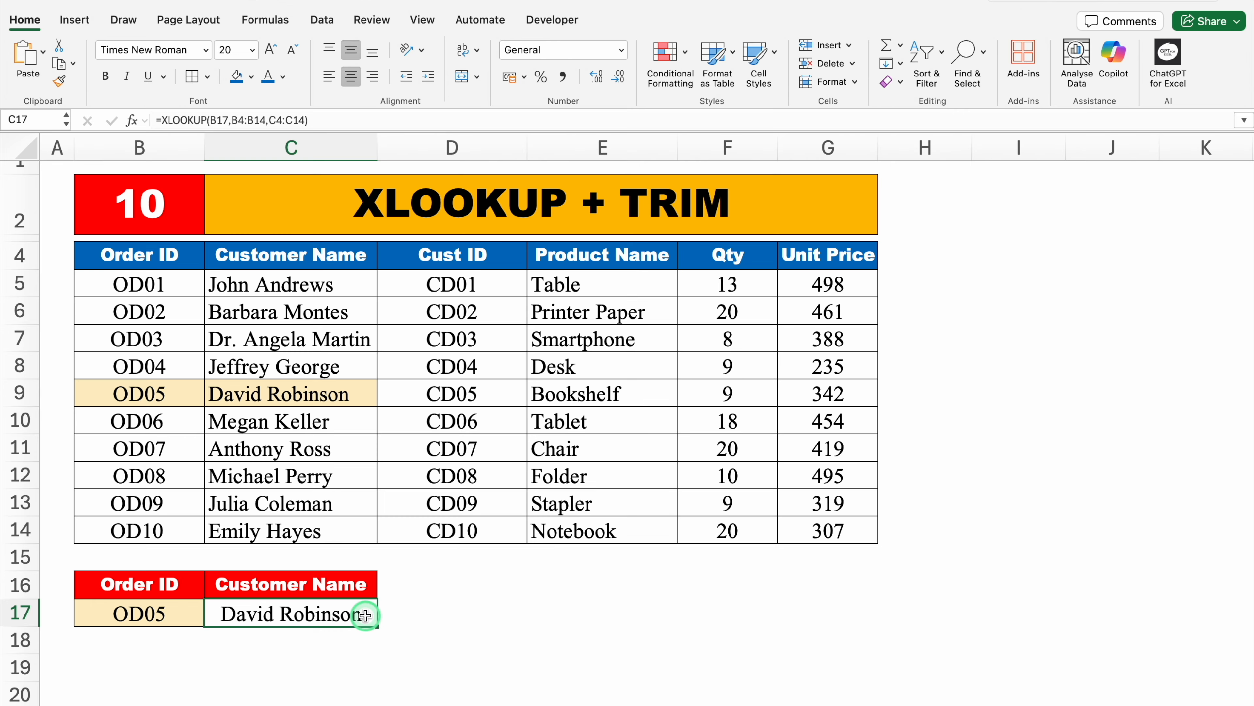
Replace the order ID in B17 with the one from row 7 of the table.
left_click(180, 614)
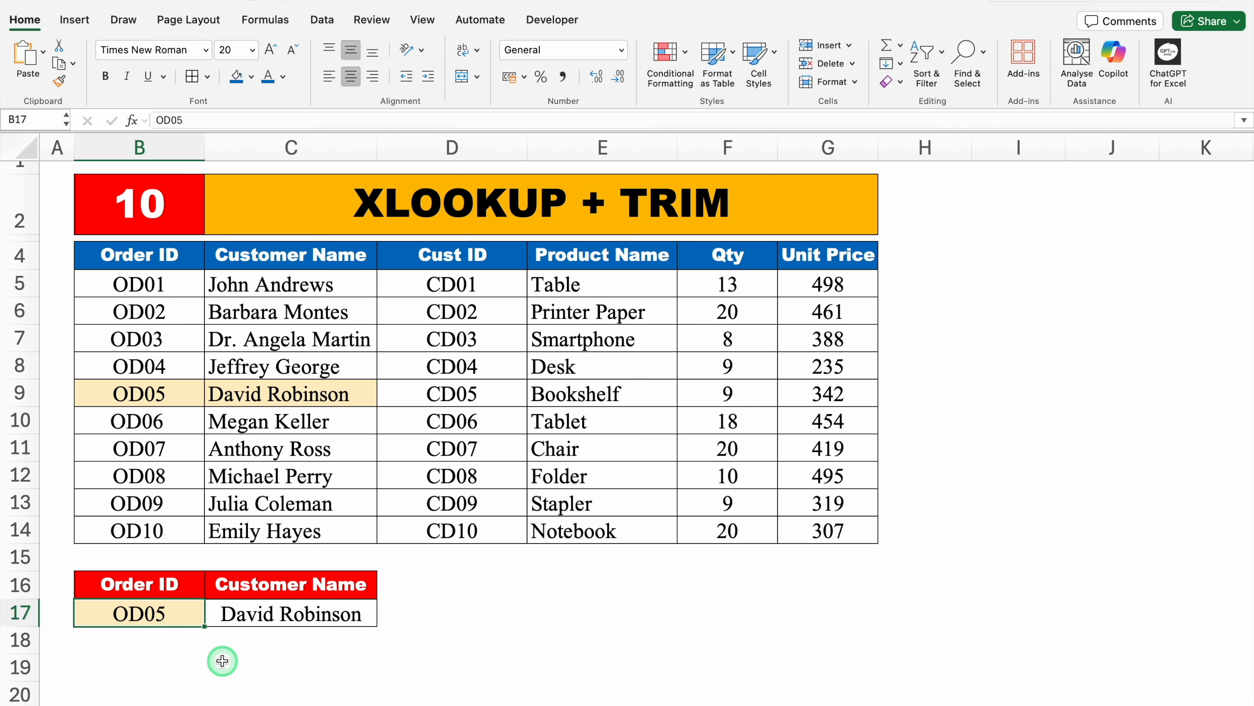
type("OD03")
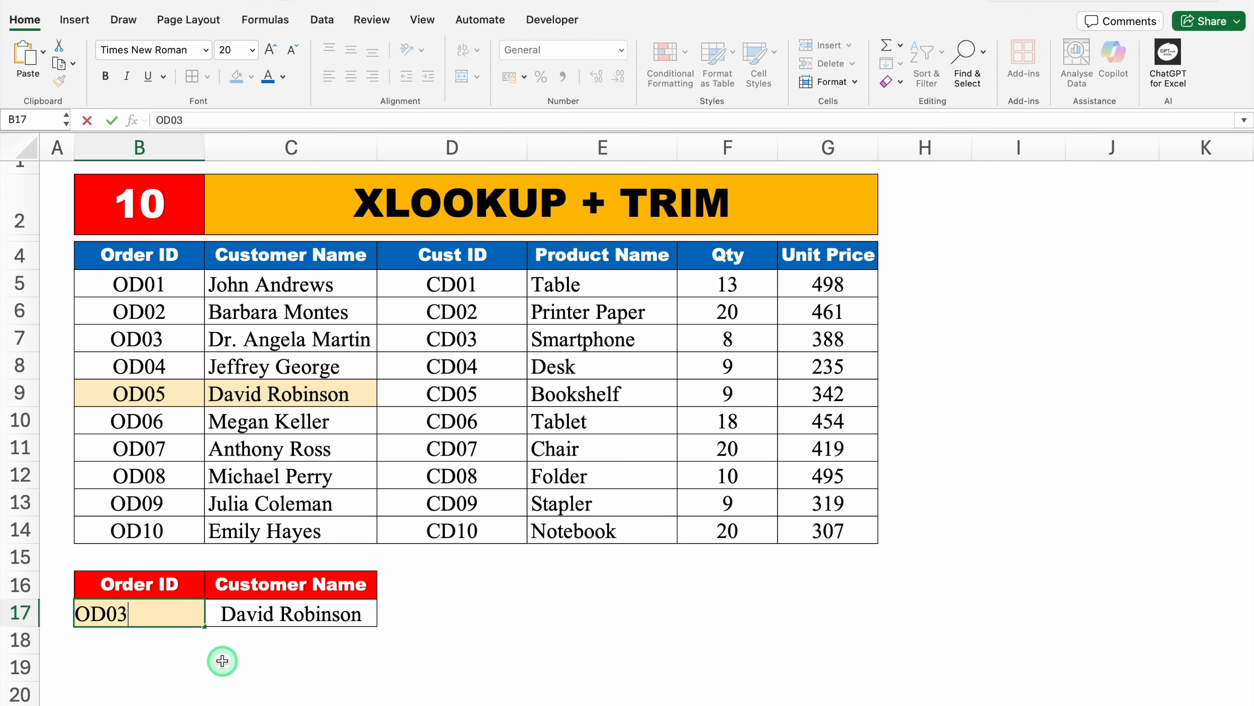
key("Return")
left_click(475, 635)
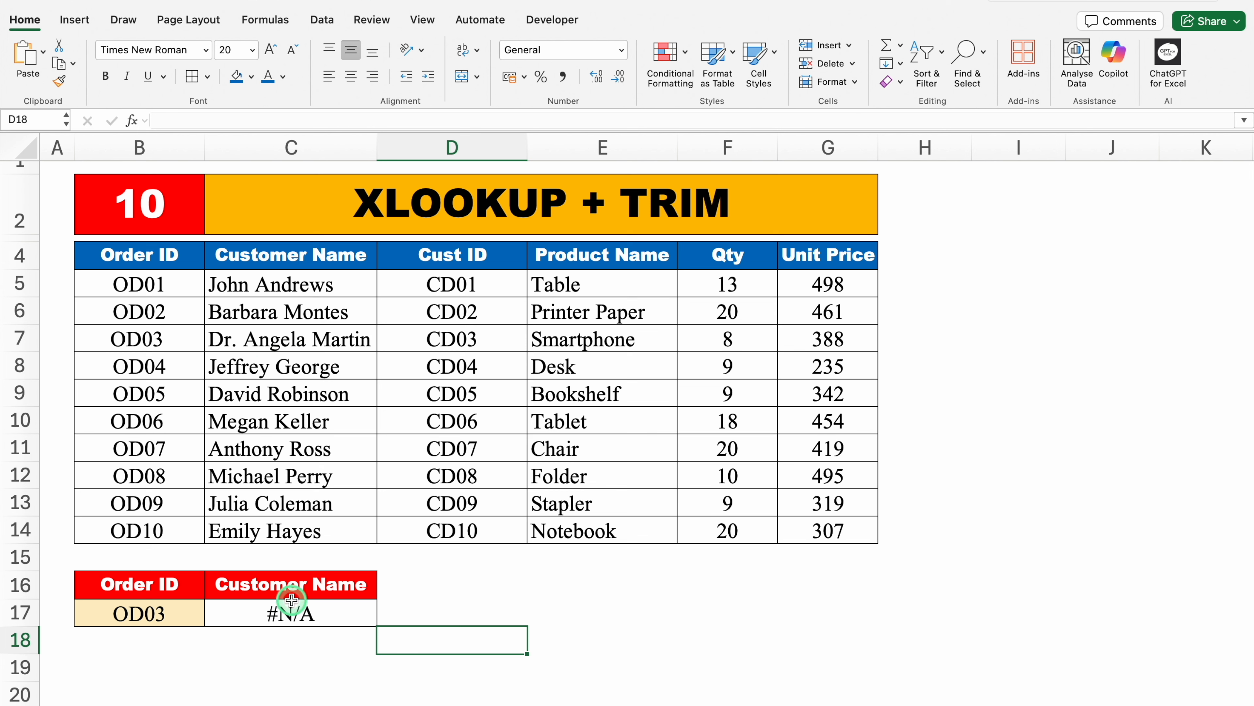
Inspect the order ID text in B7 for extra spaces and leave the cell unedited.
double_click(181, 339)
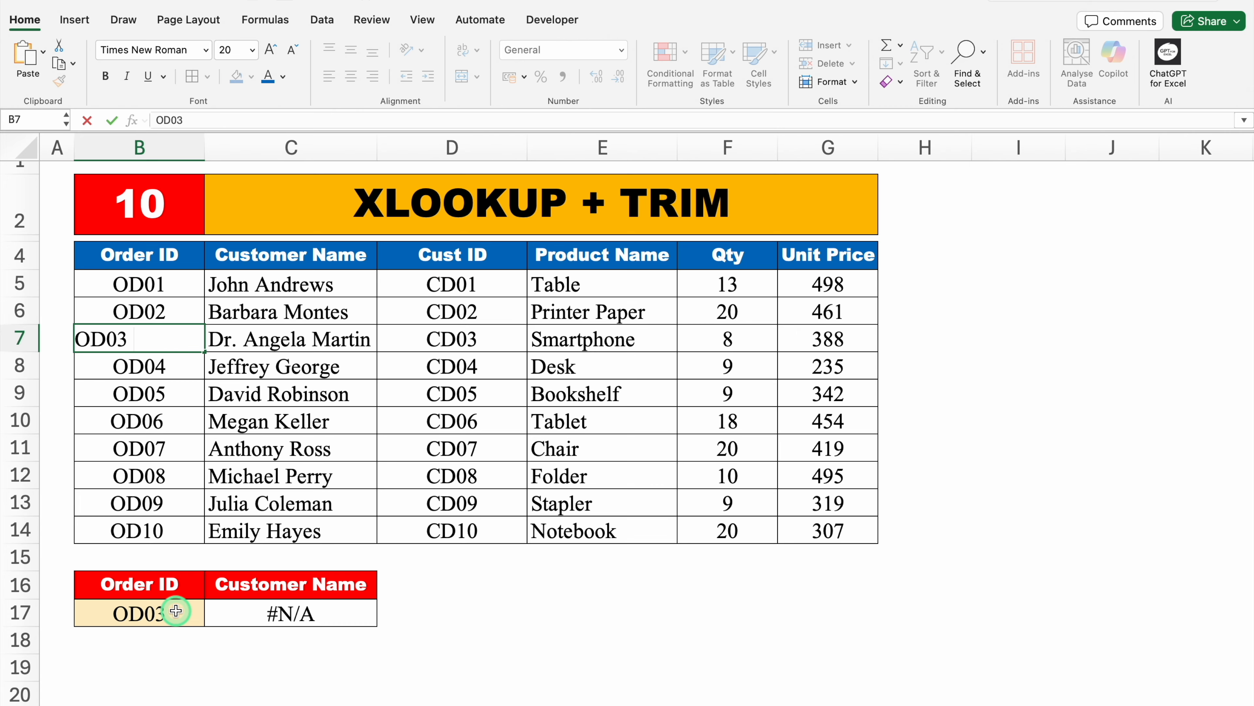
key("Return")
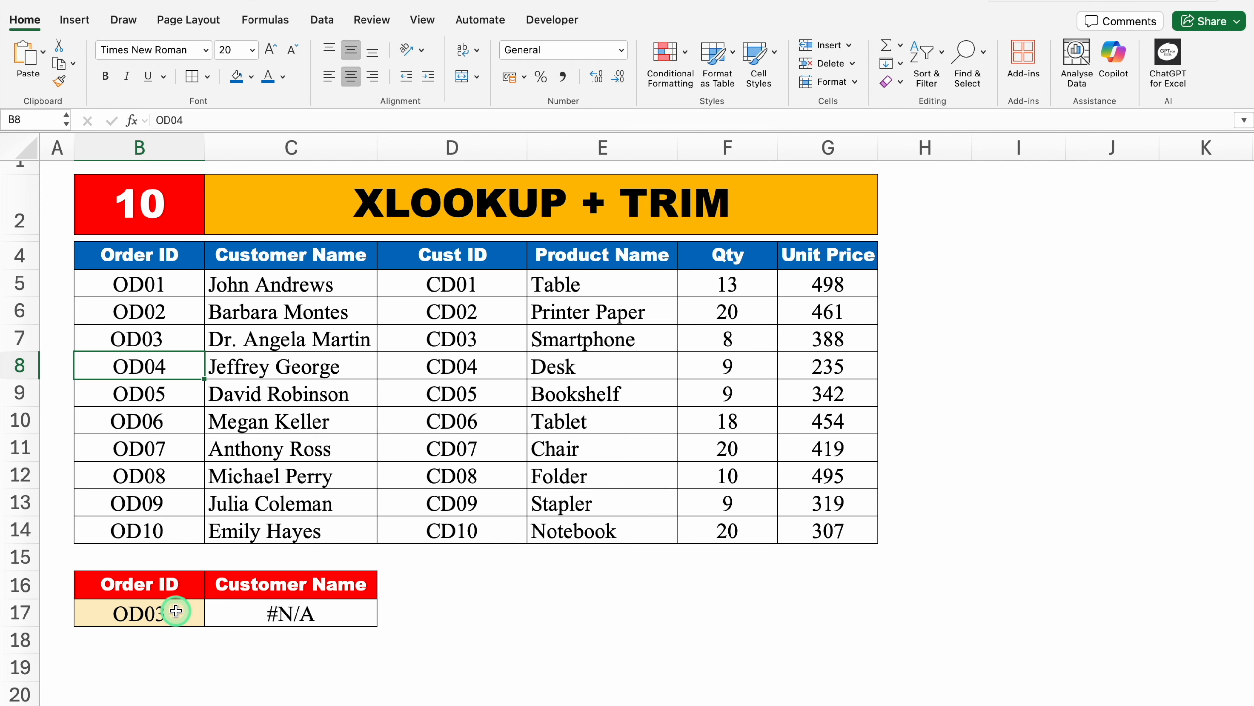
left_click(980, 279)
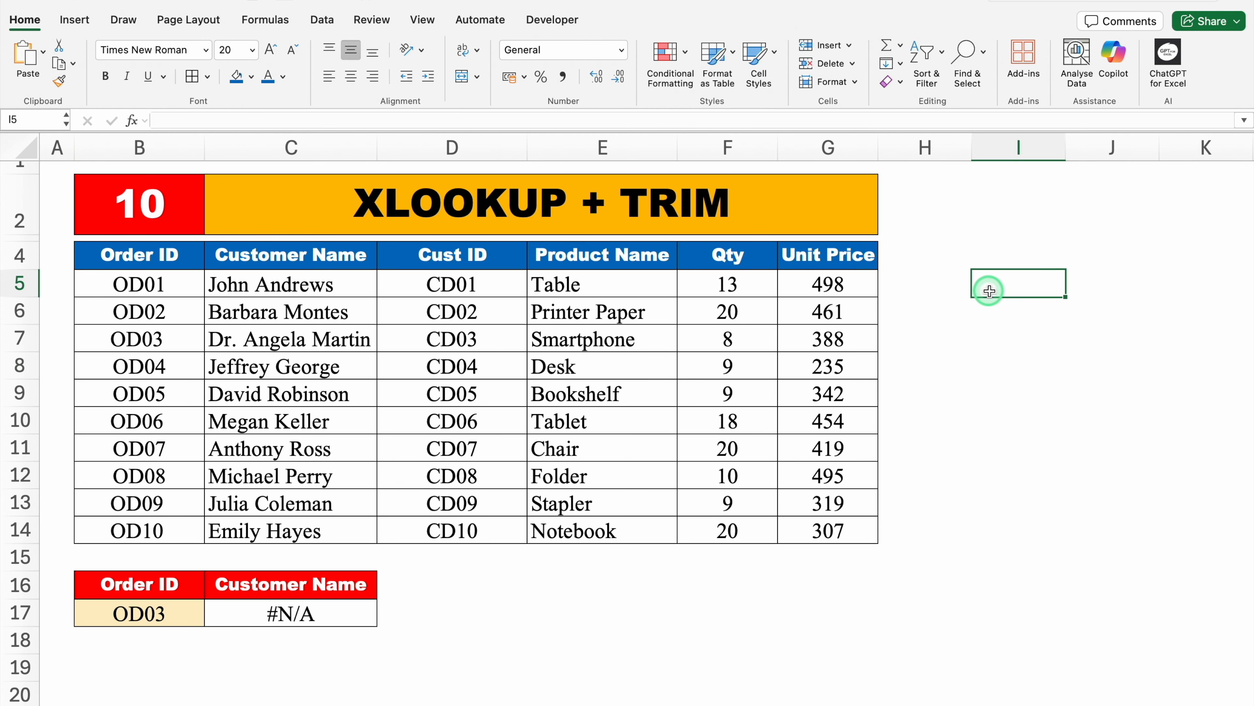
Enter a TRIM formula in I5 that cleans the order IDs in B5:B14.
type("=")
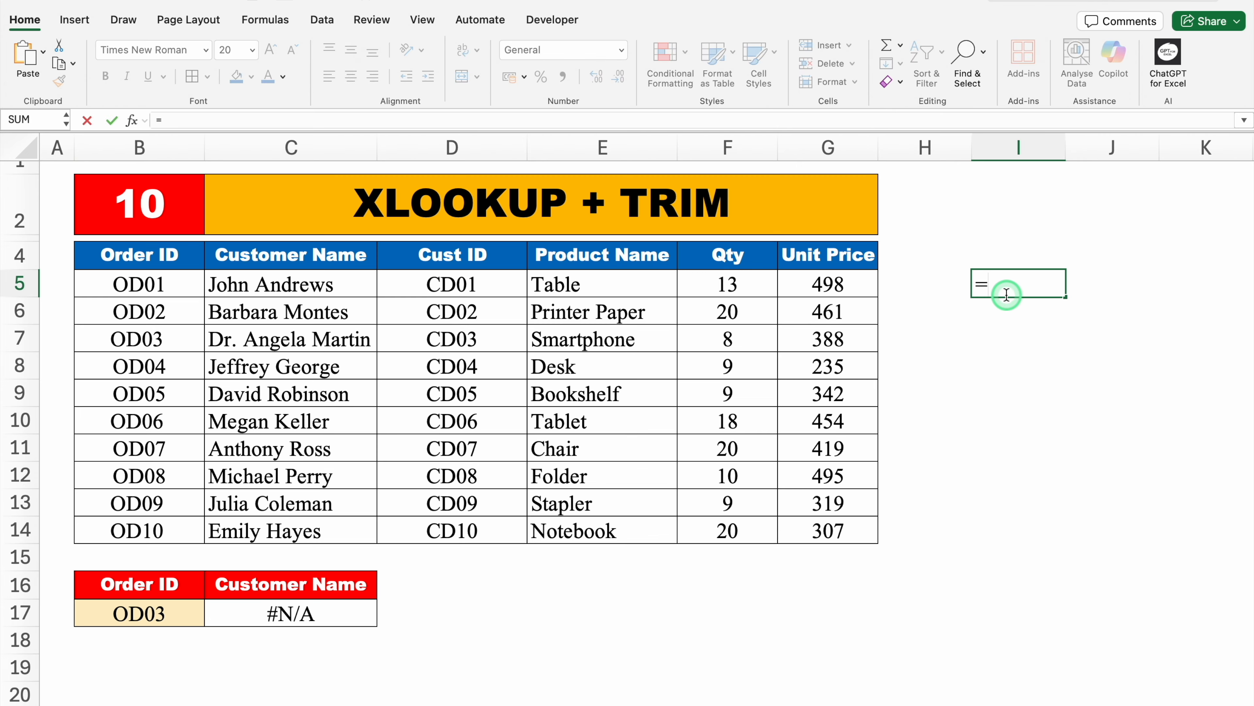
type("TRIM(")
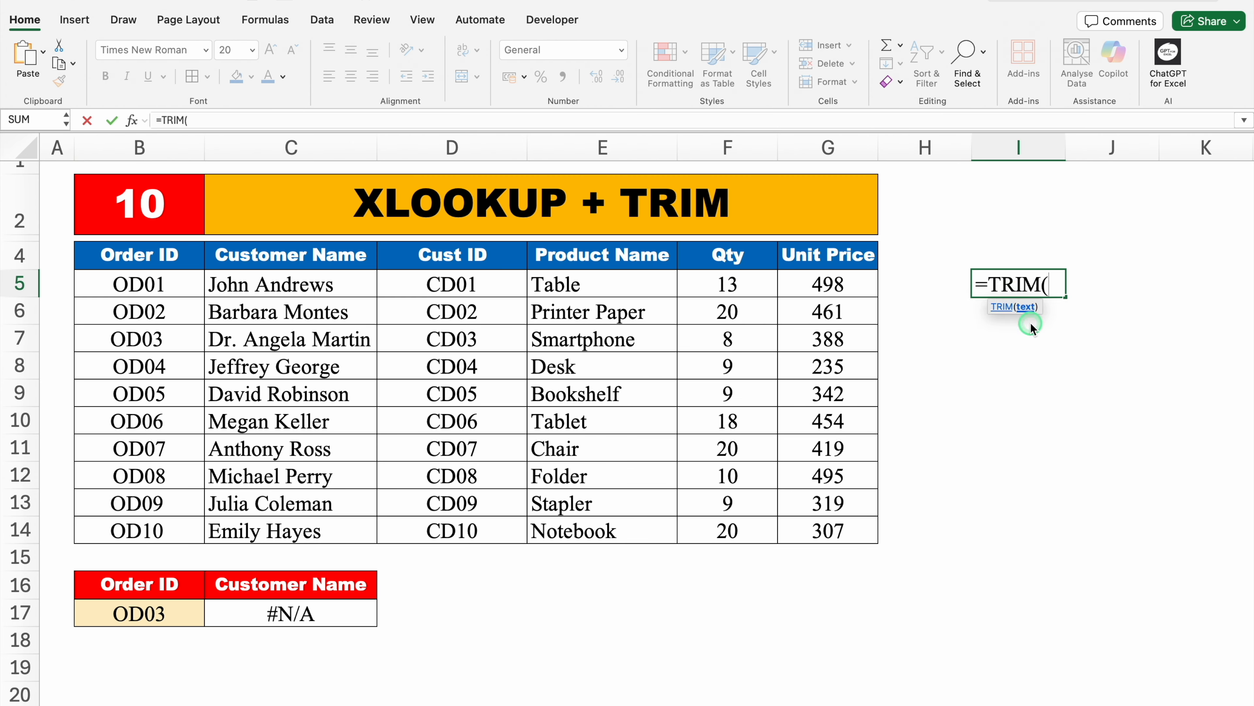
left_click_drag(150, 285, 161, 530)
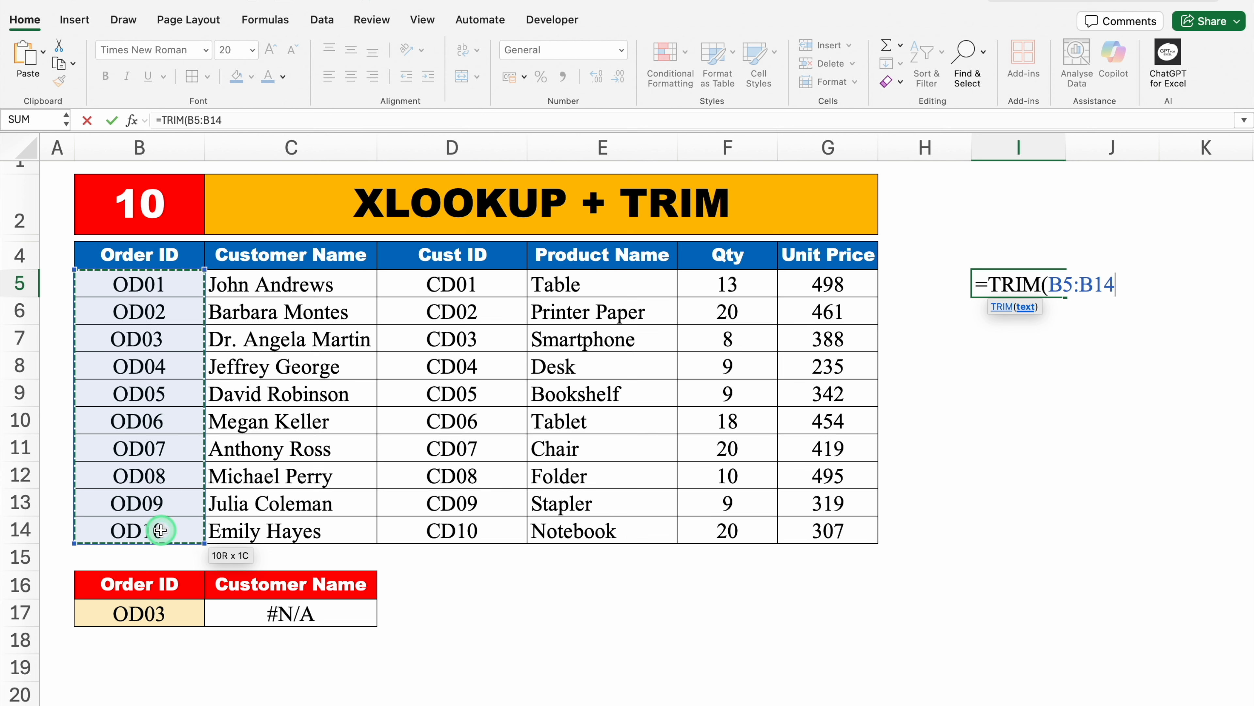
type(")")
key("Return")
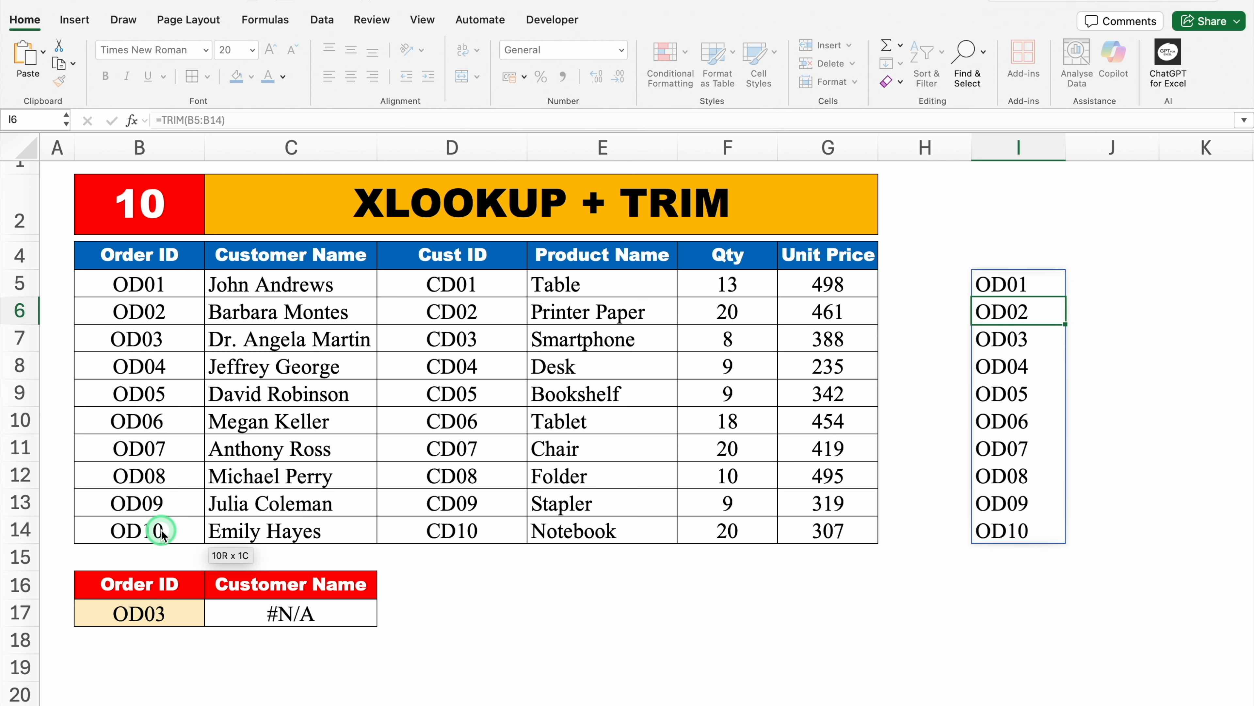
Inspect the trimmed order IDs spilled in column I, checking cells I5 through I9.
left_click(1012, 284)
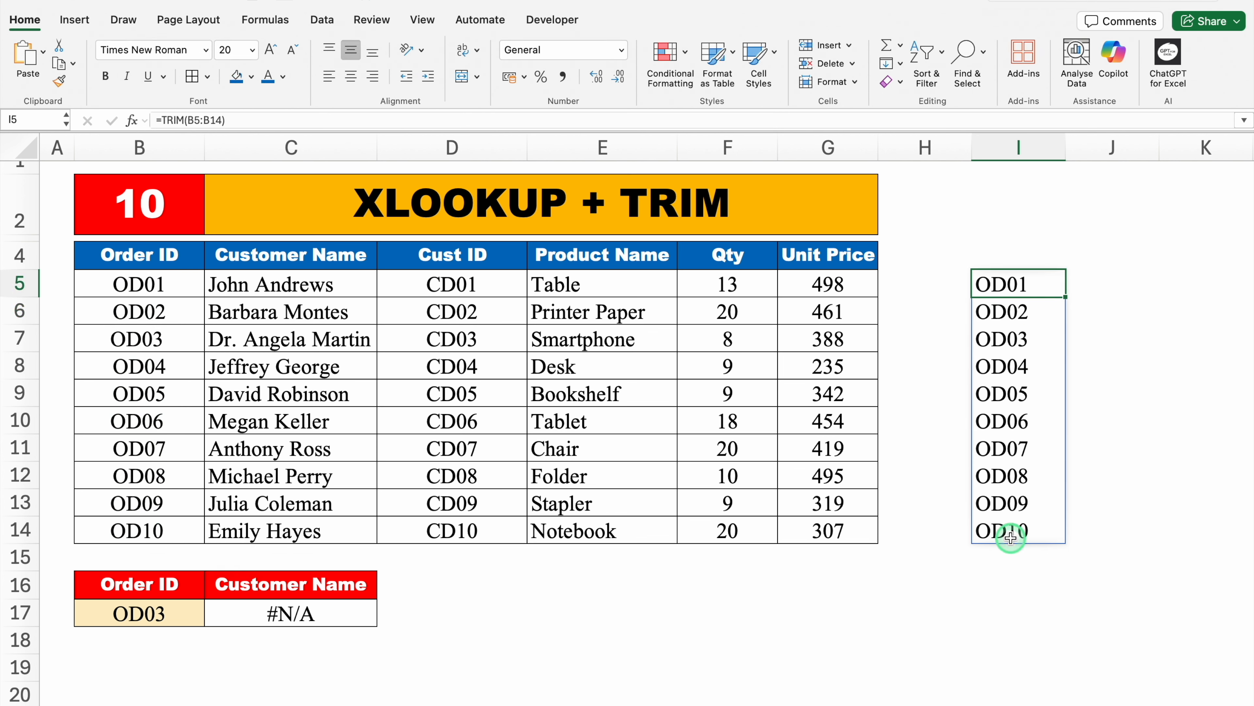
left_click(1010, 339)
left_click(1008, 284)
left_click(1008, 312)
left_click(1009, 338)
left_click(1010, 365)
left_click(1012, 393)
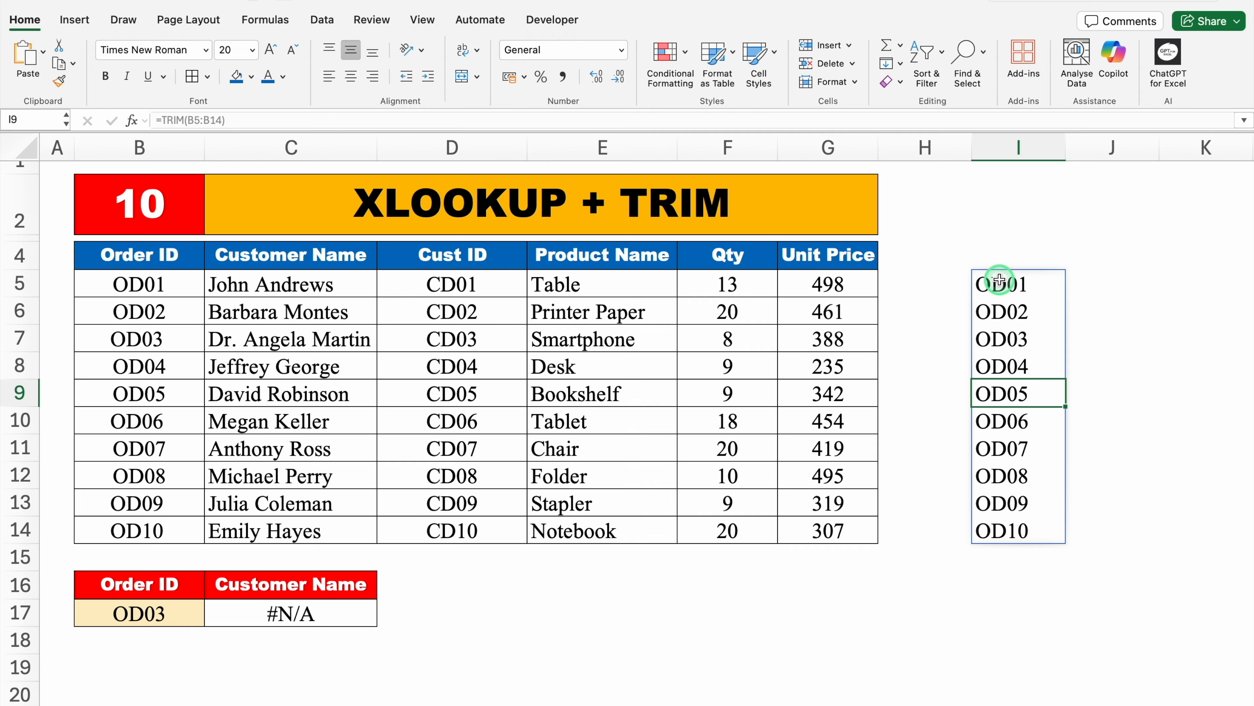
Copy the trimmed order IDs in I5:I14 and paste them as values over the table's order IDs starting at B5.
left_click_drag(1000, 280, 1003, 522)
key("ctrl+c")
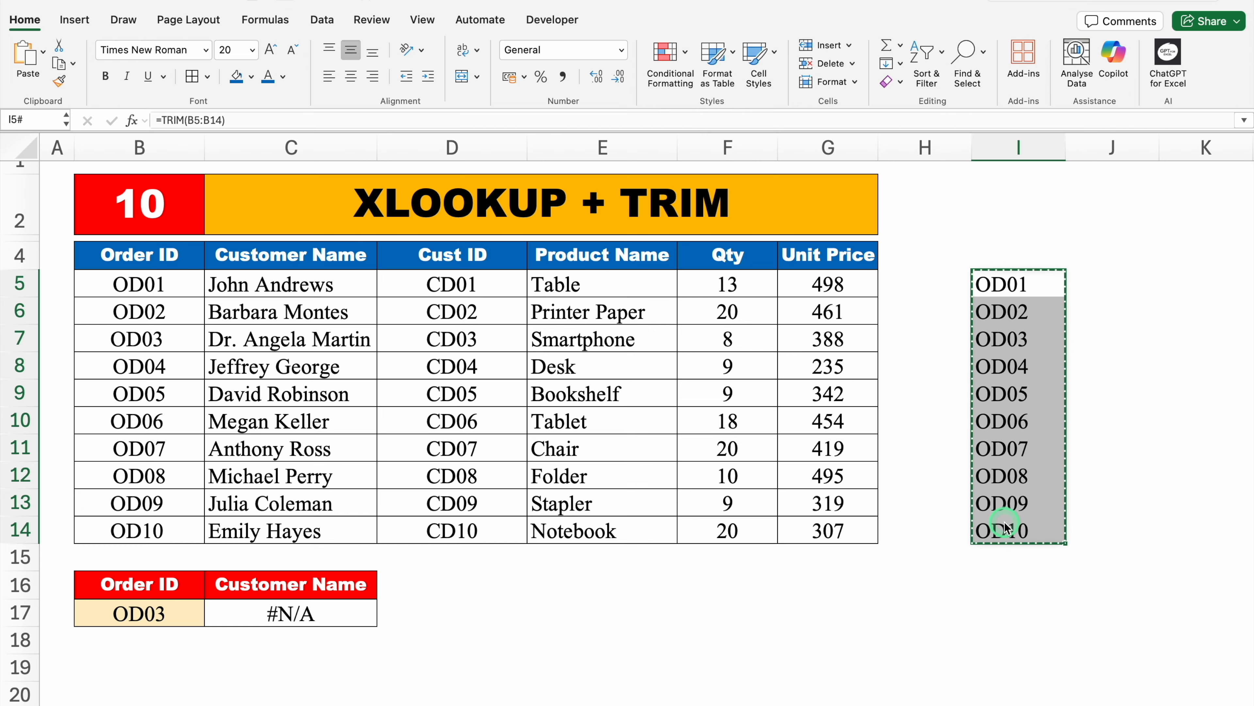
left_click(164, 281)
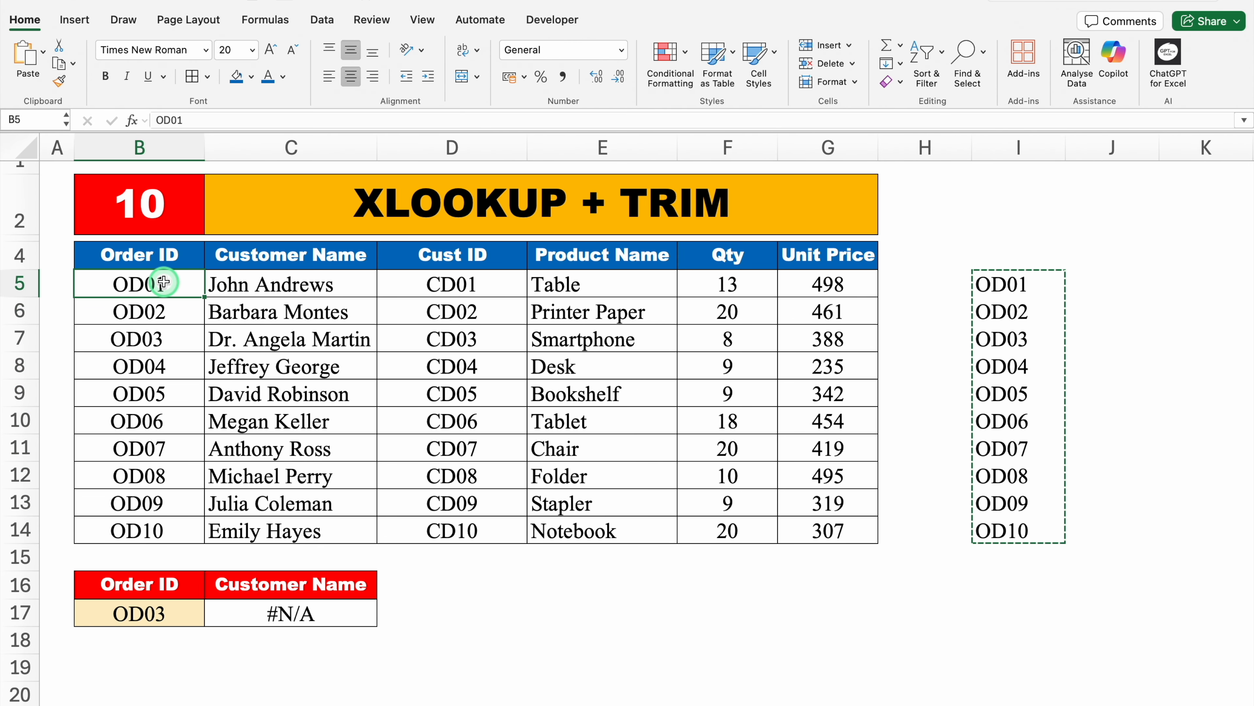
right_click(164, 281)
left_click(271, 351)
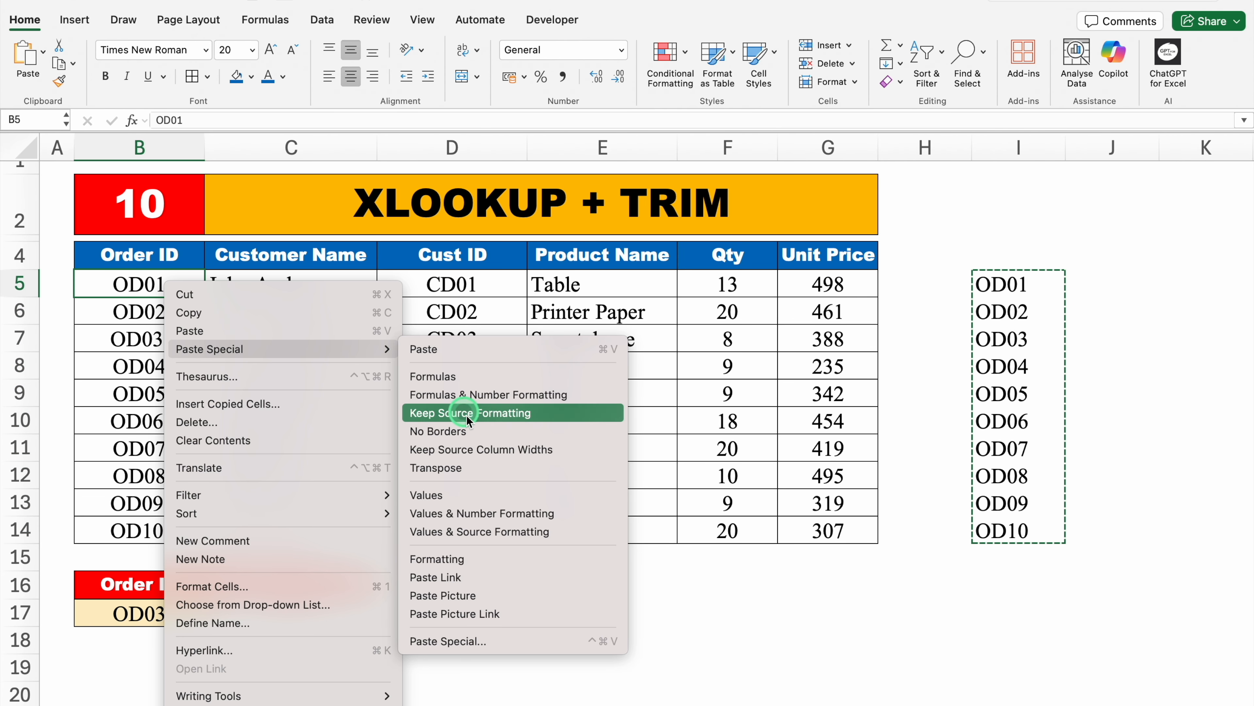
left_click(435, 494)
left_click(599, 641)
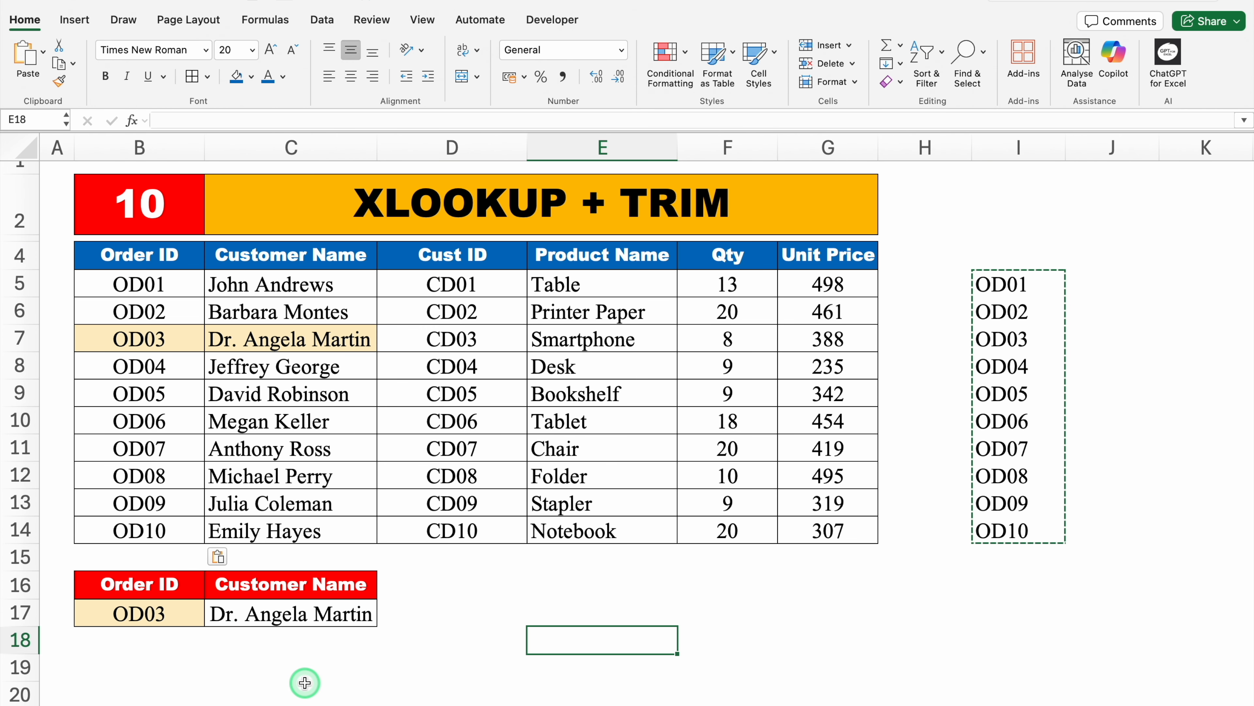
Undo the pasted order IDs and clear the TRIM helper formula from column I.
key("super+z")
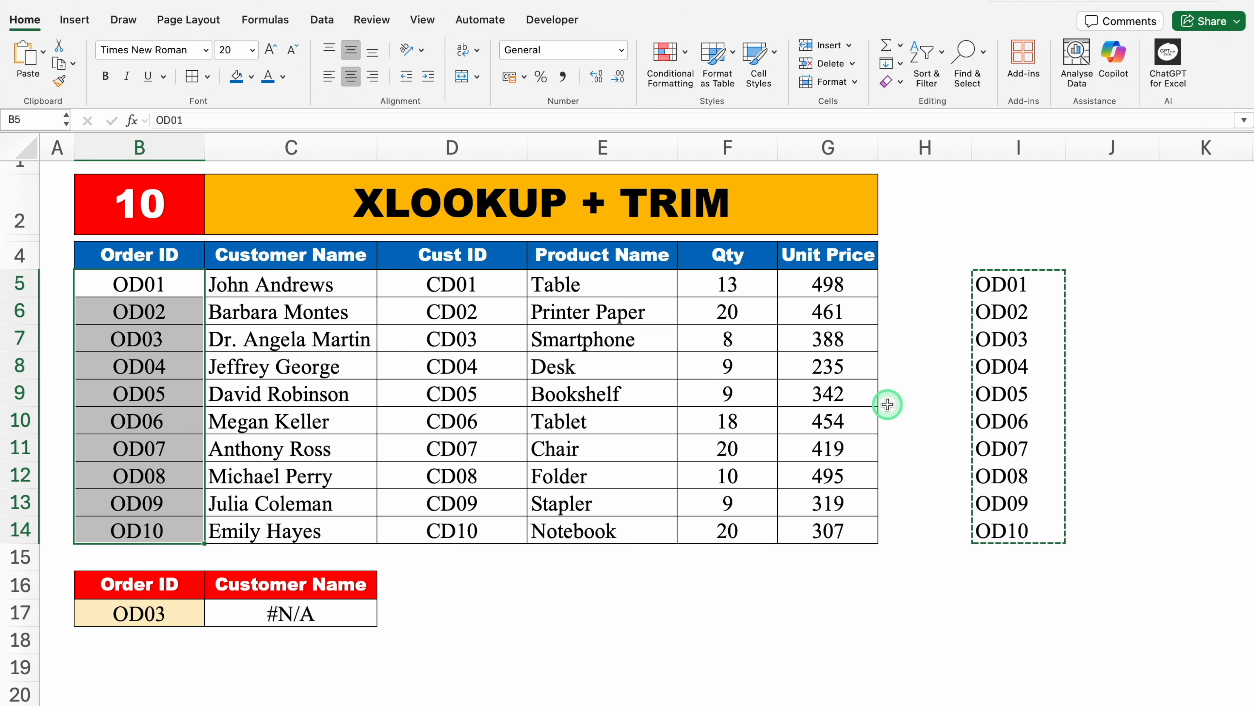
left_click(1015, 151)
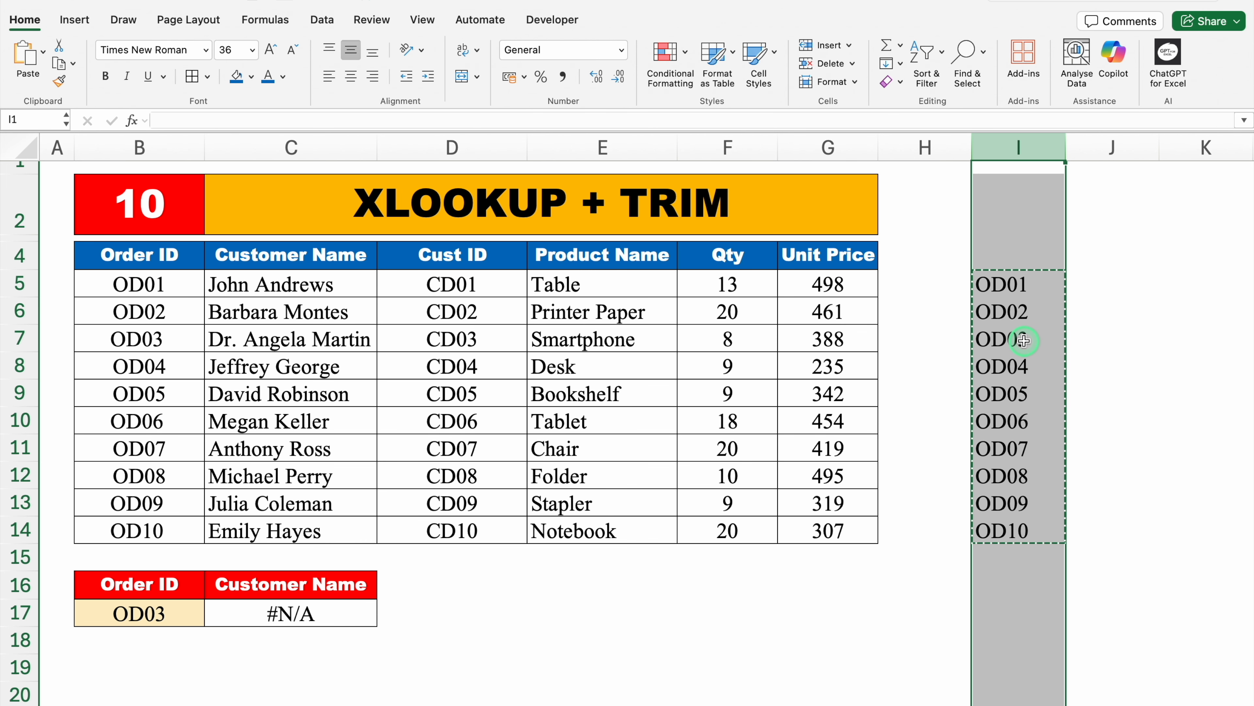
key("Delete")
Wrap the lookup array B4:B14 of the XLOOKUP in C17 in a TRIM function.
left_click(282, 612)
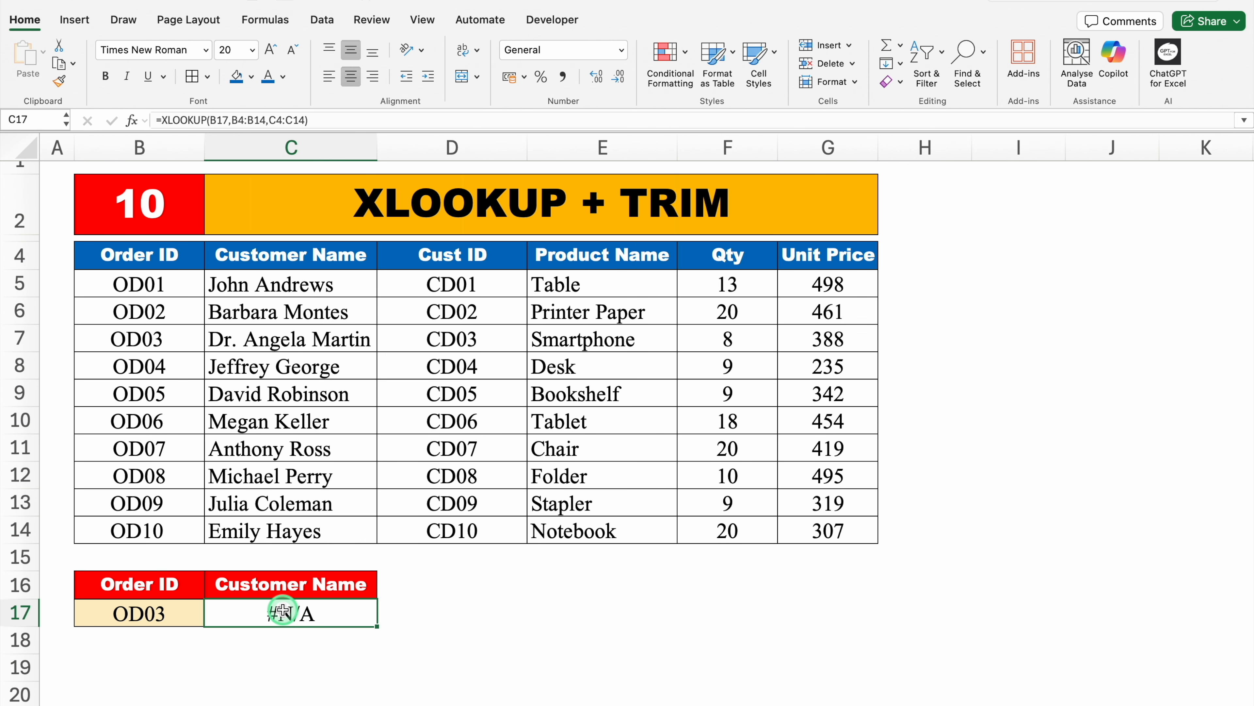
double_click(264, 613)
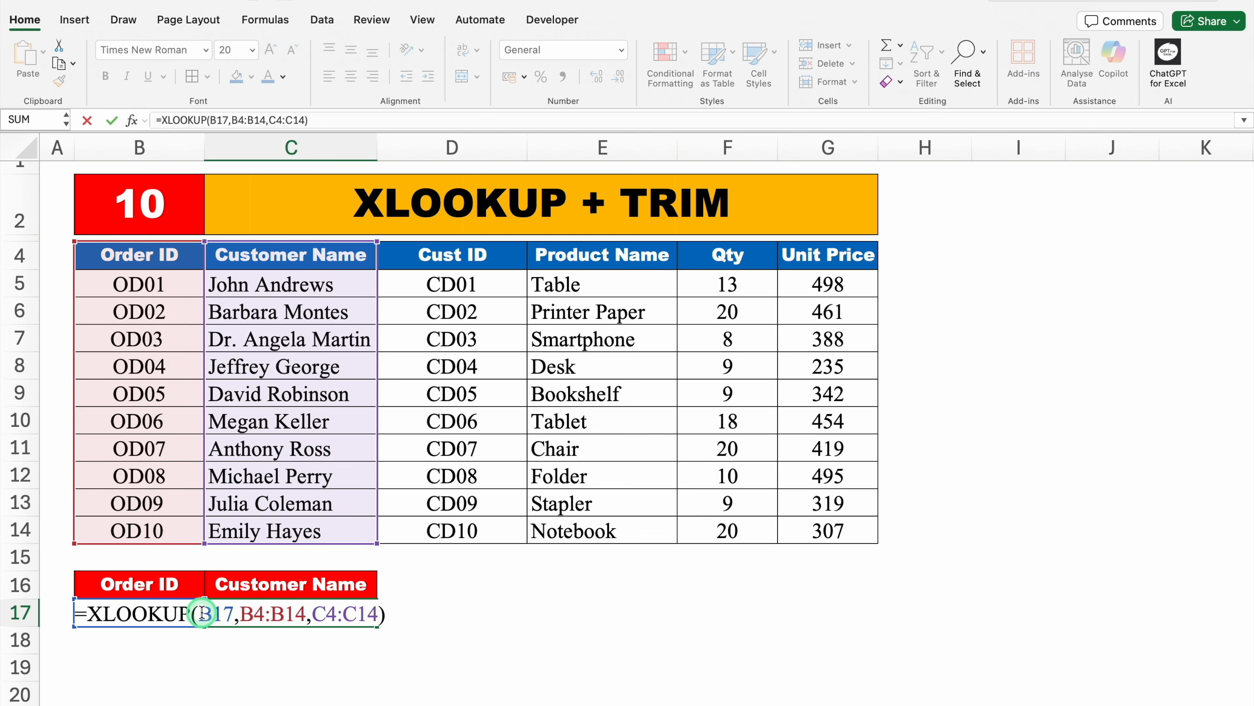
left_click(244, 613)
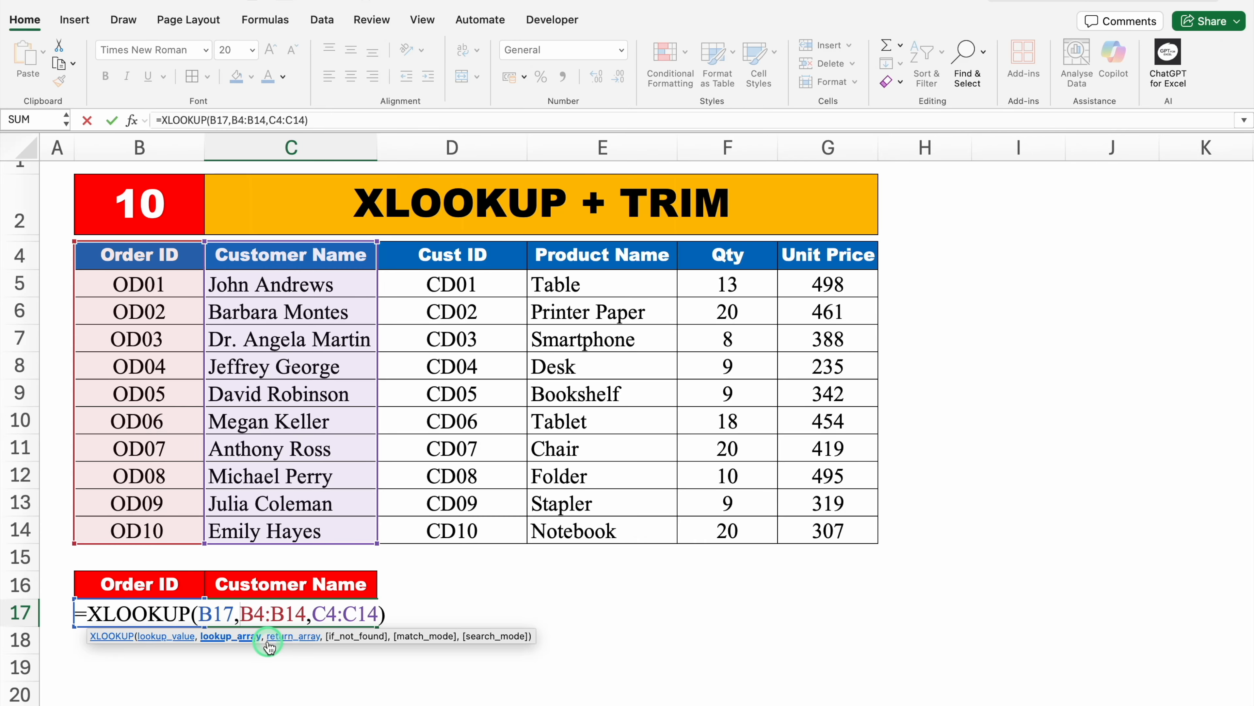
type("TRIM")
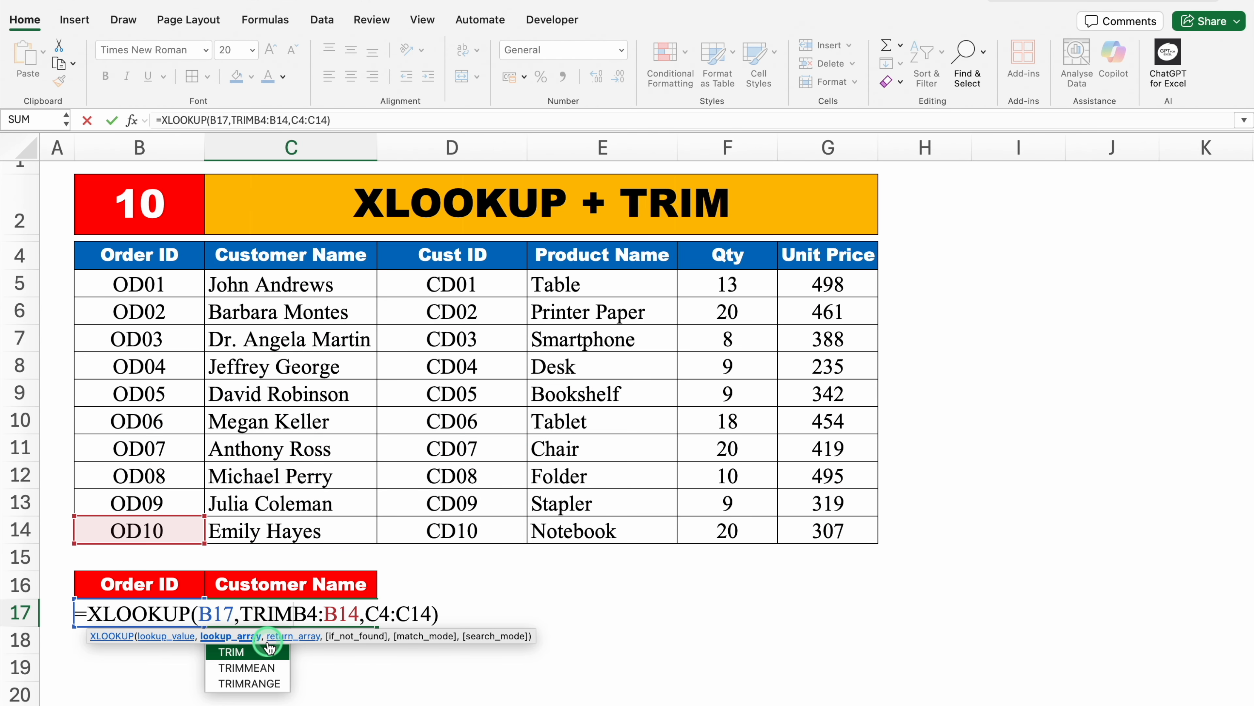
double_click(269, 651)
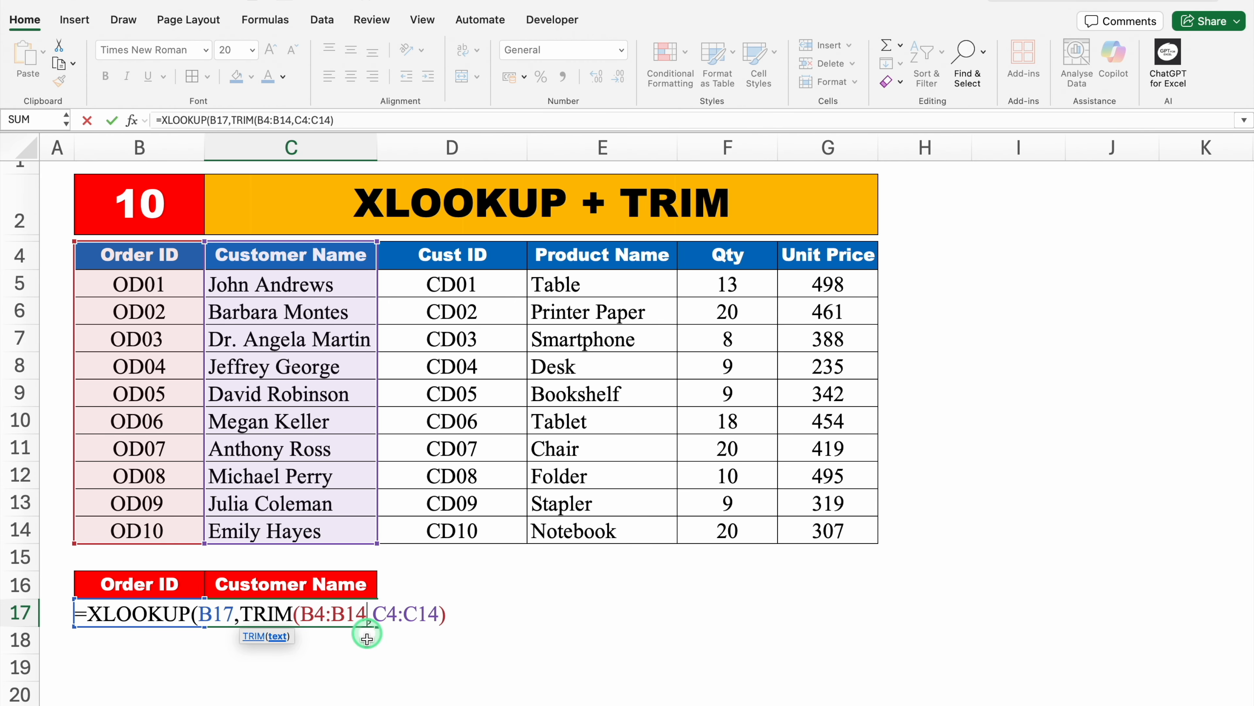
left_click(367, 618)
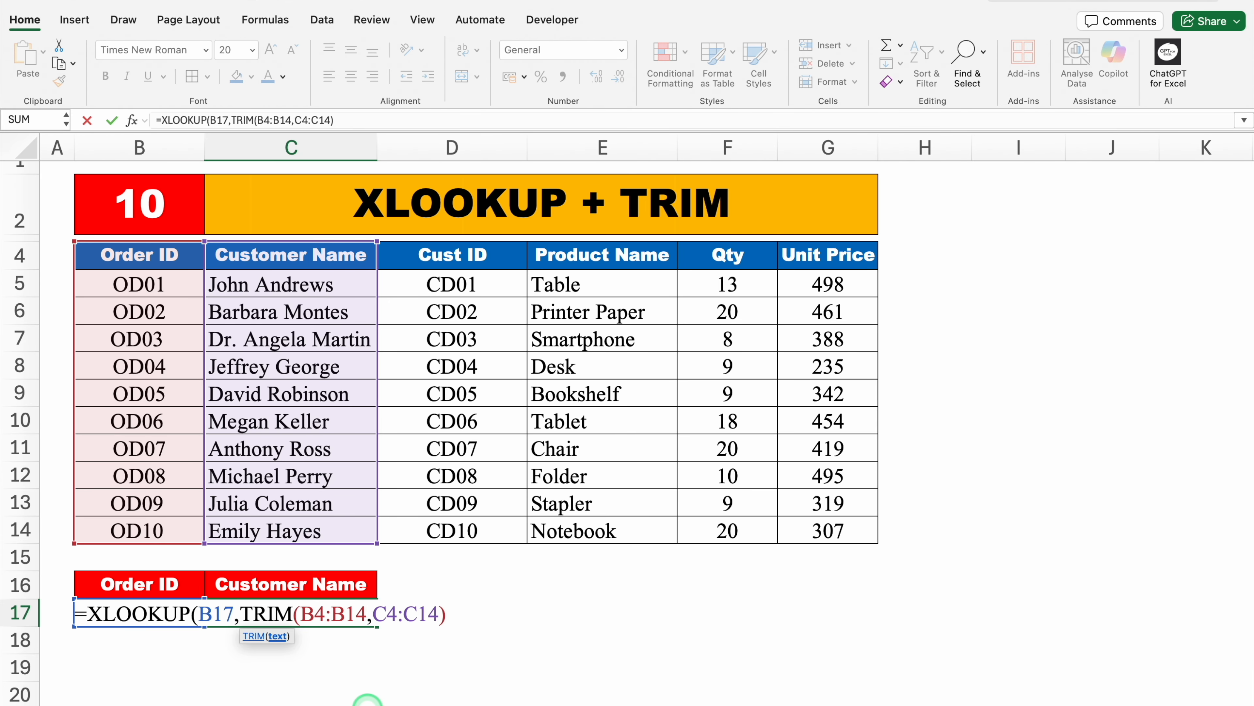
type(")")
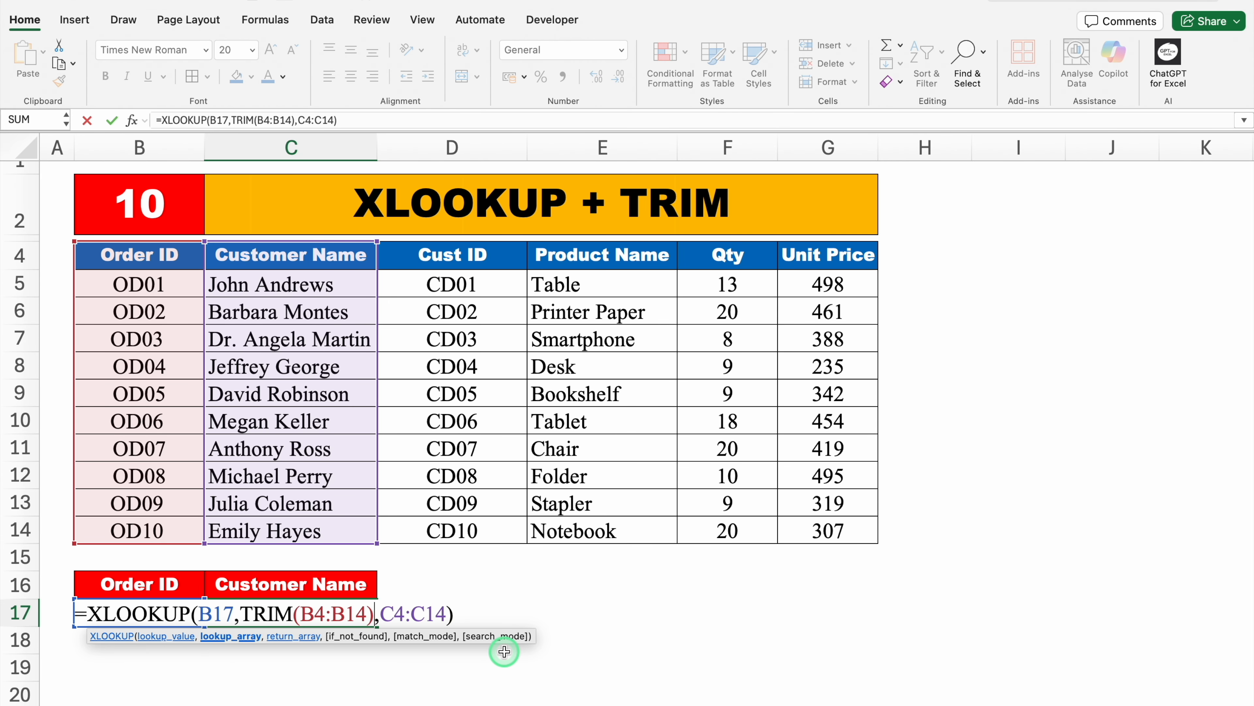
key("Return")
left_click(344, 618)
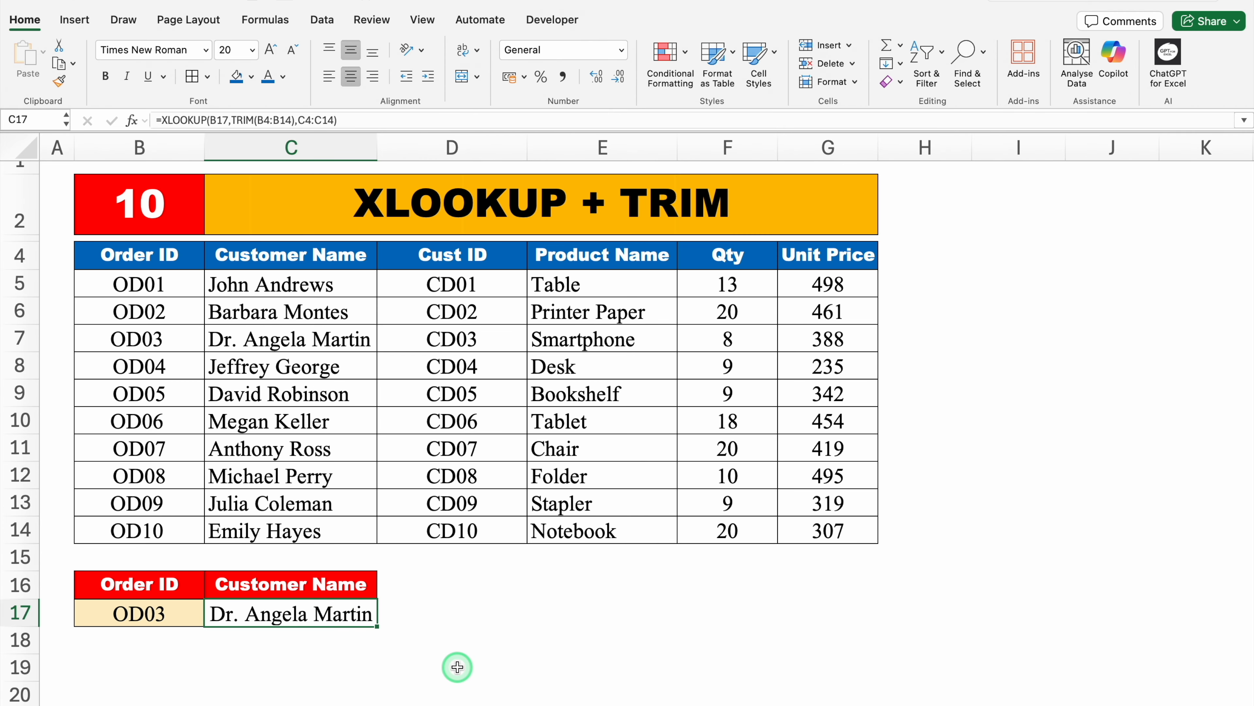
Replace the order ID in B17 with the one from row 5 of the table.
left_click(158, 613)
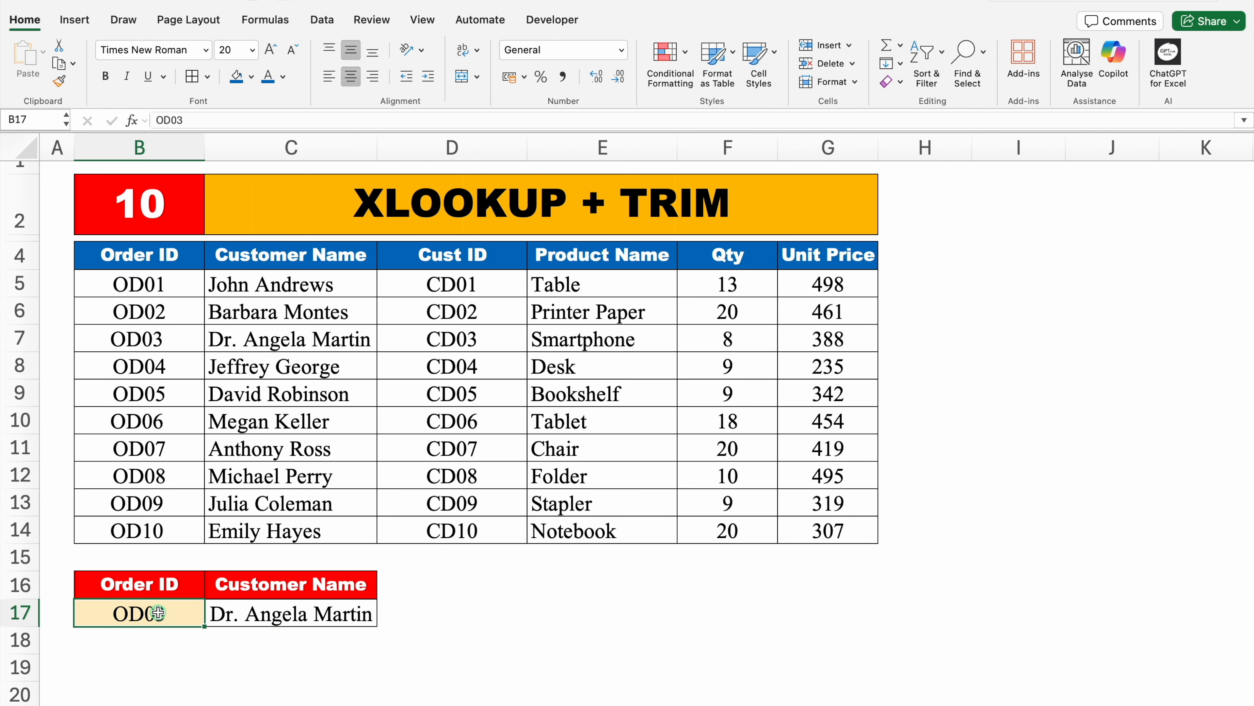
type("OD01")
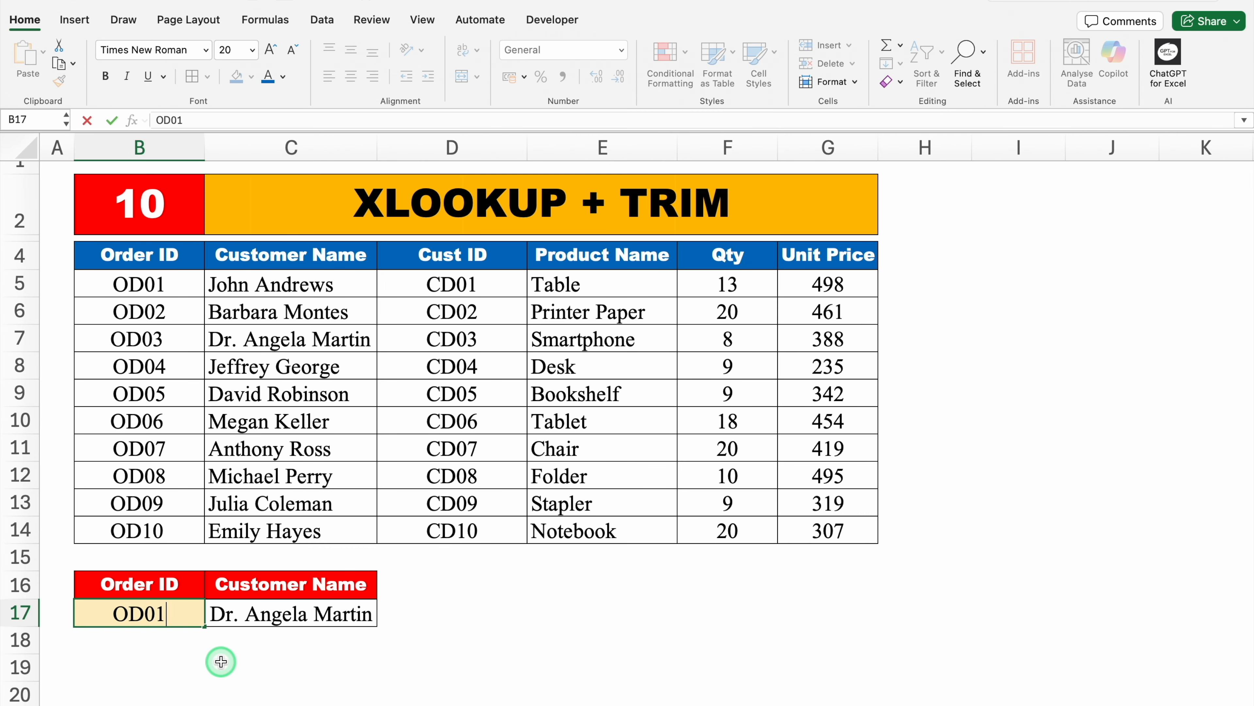
key("Return")
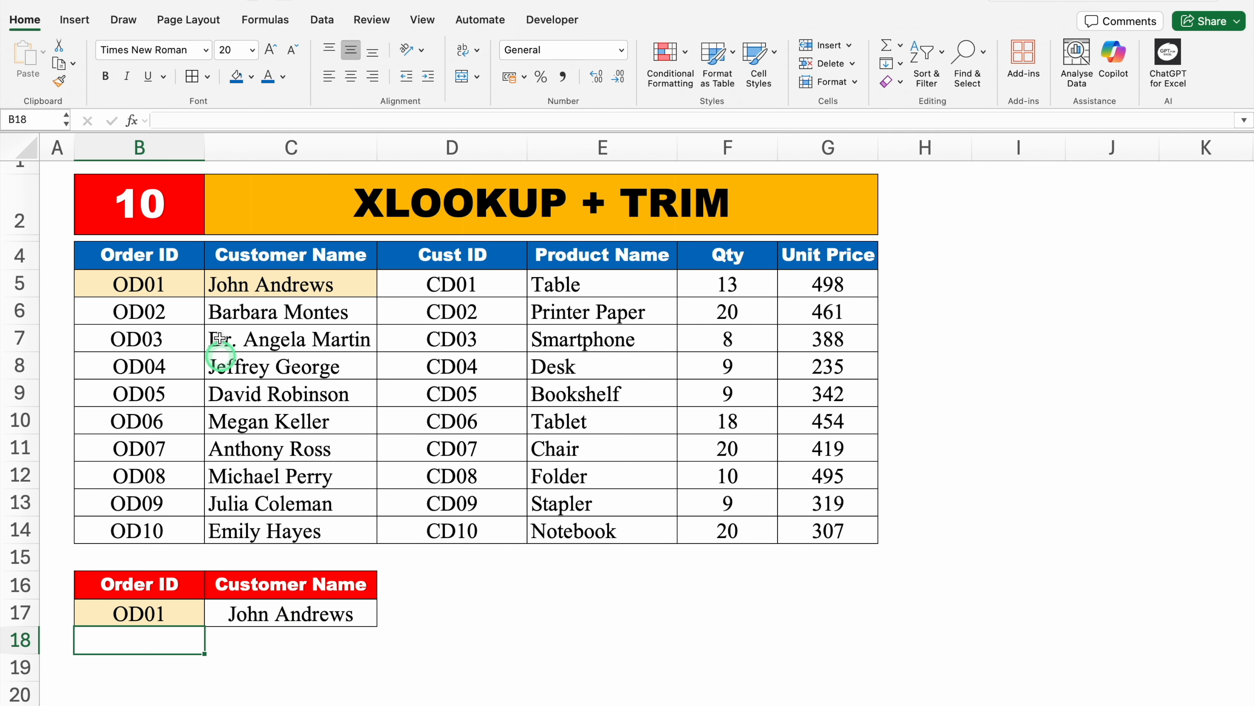
Inspect the order ID text in B5 for extra spaces without editing it, and review lookup cells B17 and C17.
left_click(182, 279)
double_click(182, 279)
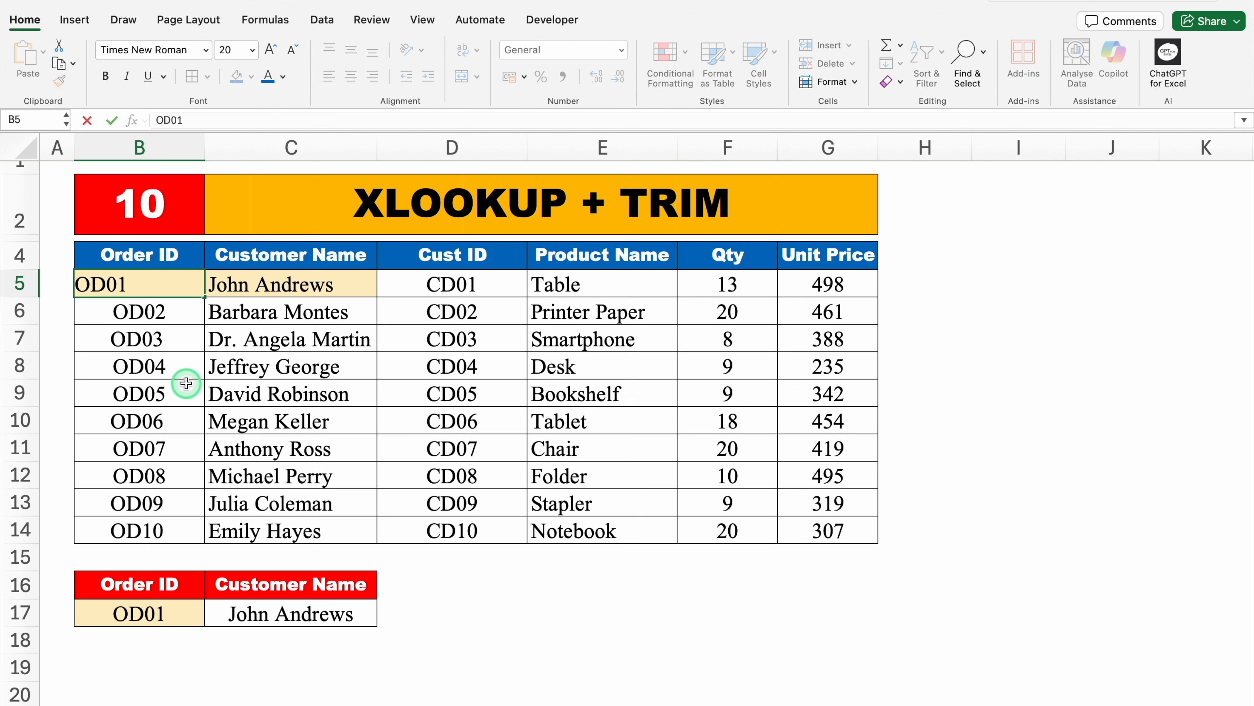
key("Return")
left_click(168, 617)
left_click(274, 616)
left_click(472, 627)
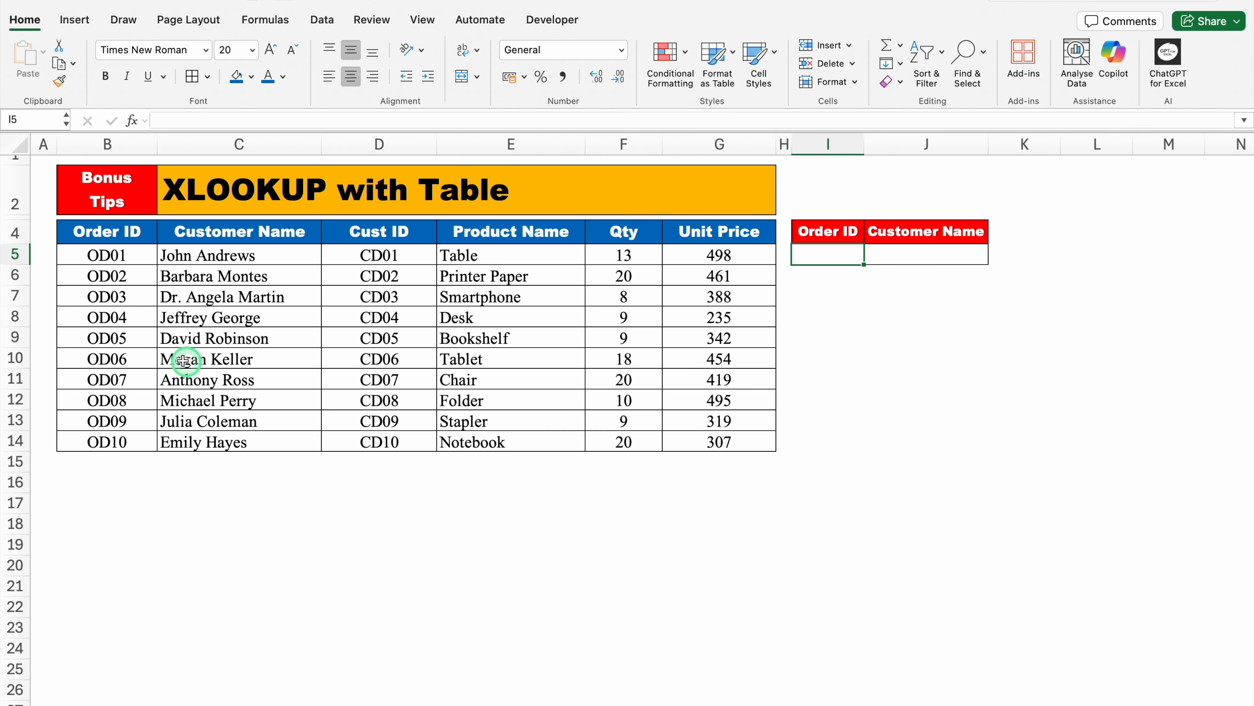
On the XLOOKUP with Table sheet, copy the order ID from B10 into the lookup cell I5.
left_click(132, 359)
key("super+c")
left_click(828, 253)
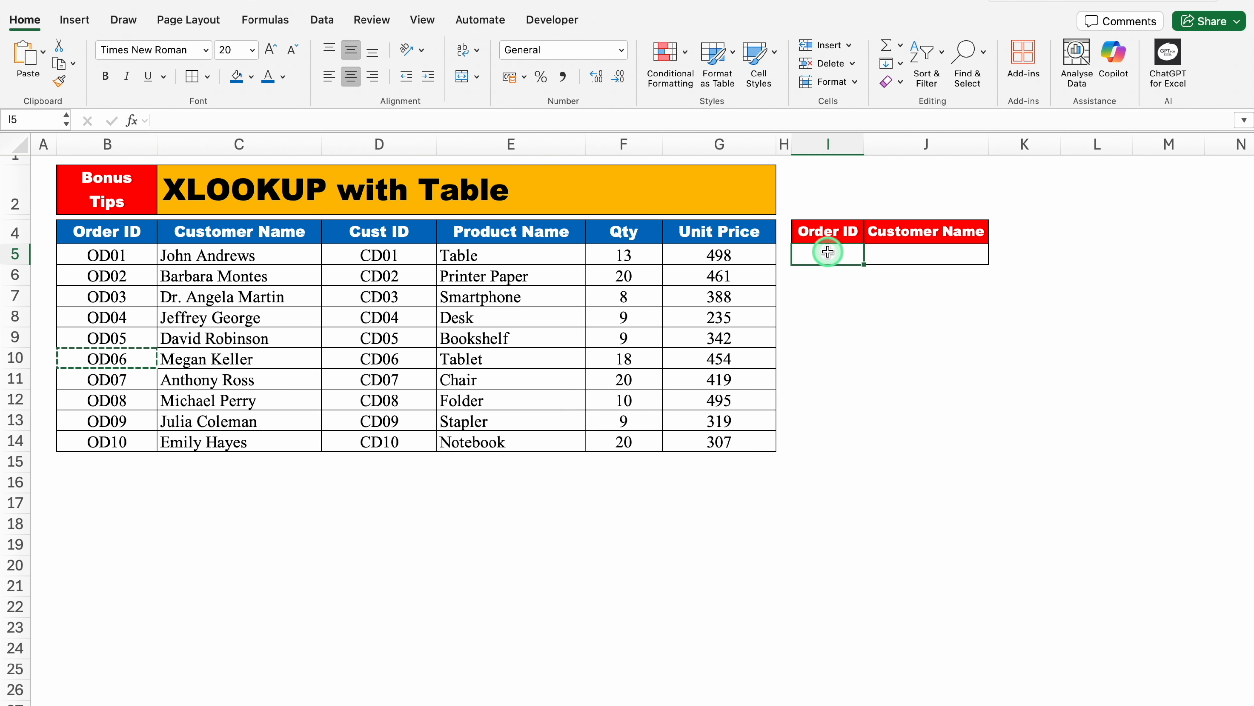
key("super+v")
key("Tab")
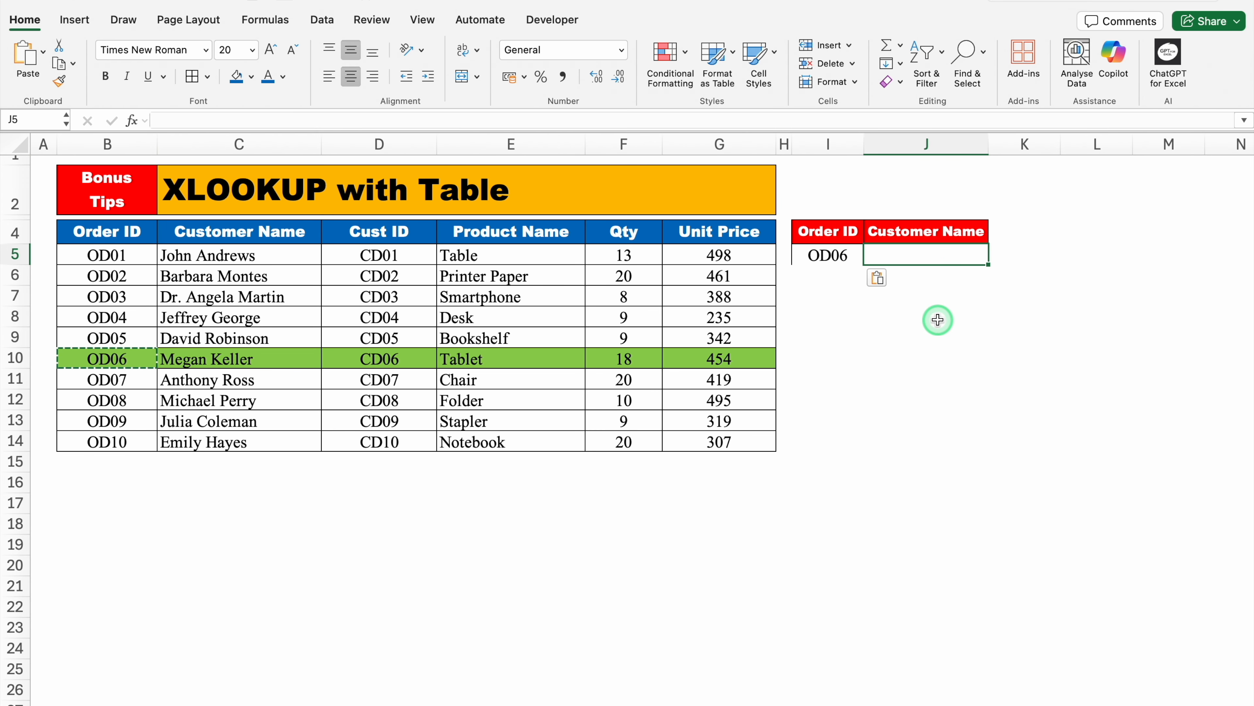
Enter an XLOOKUP in J5 that looks up I5 in B4:B14, returns from C4:C14 and falls back to "Not Found".
type("=XL")
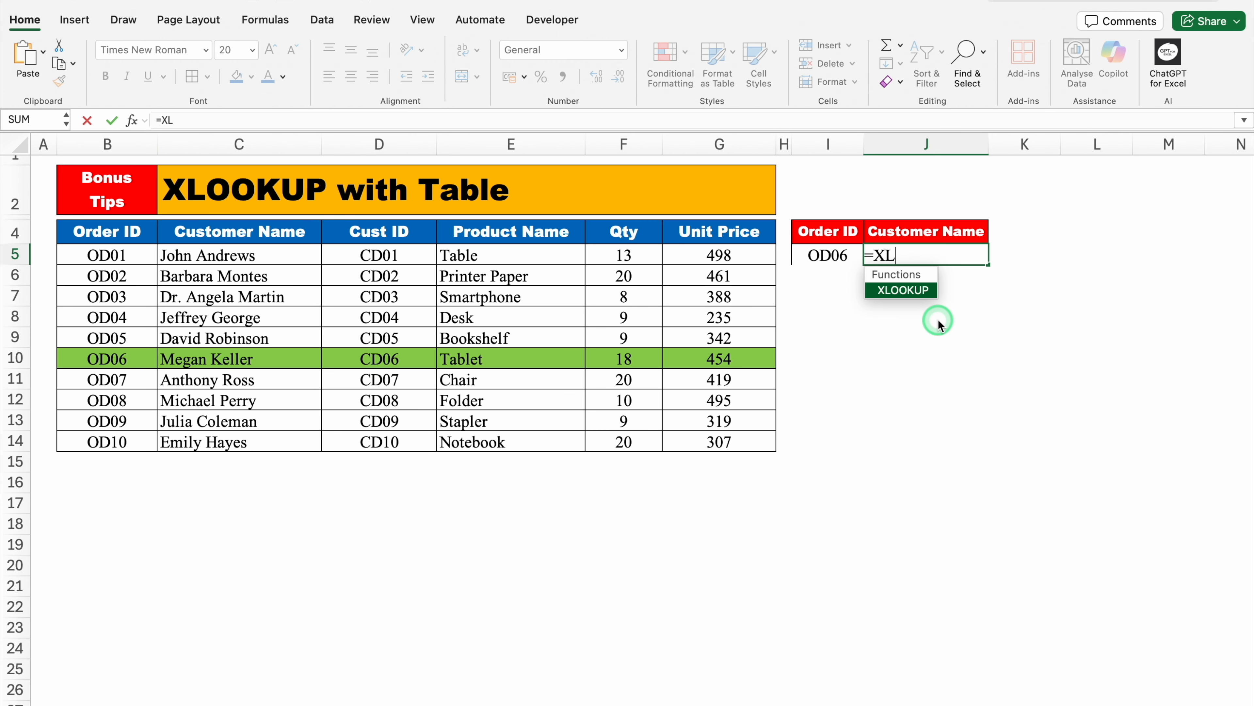
double_click(908, 292)
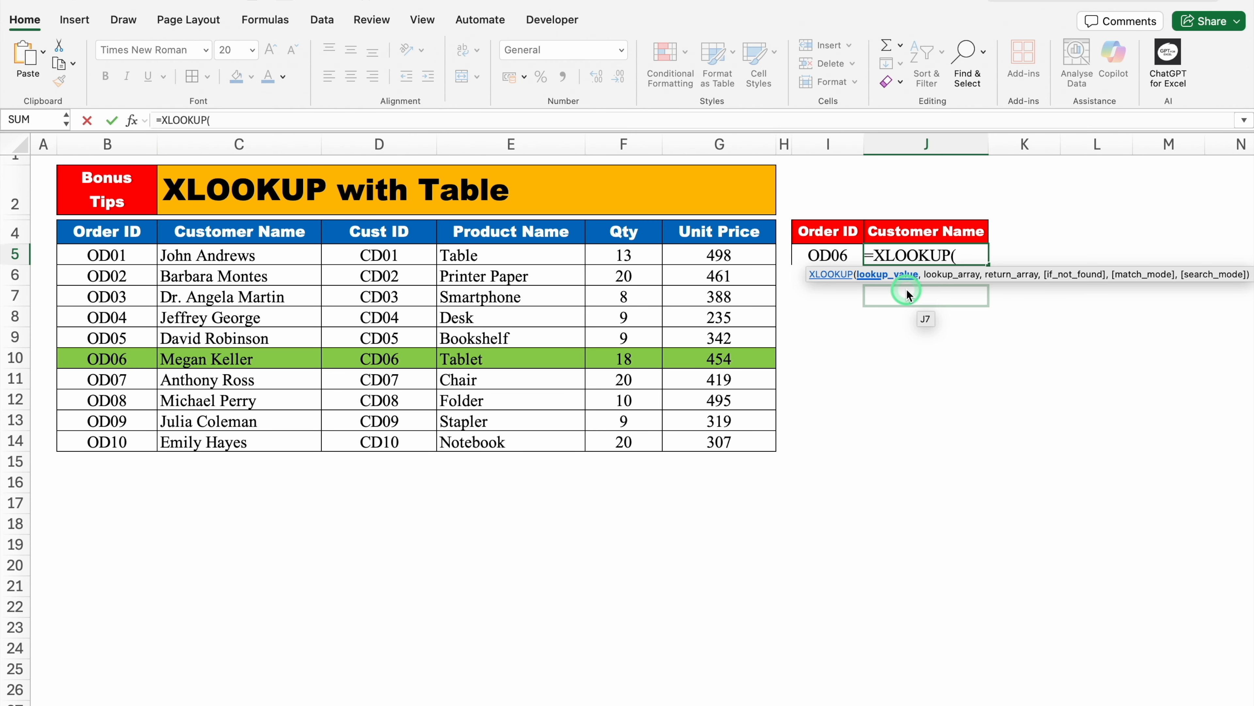
left_click(828, 255)
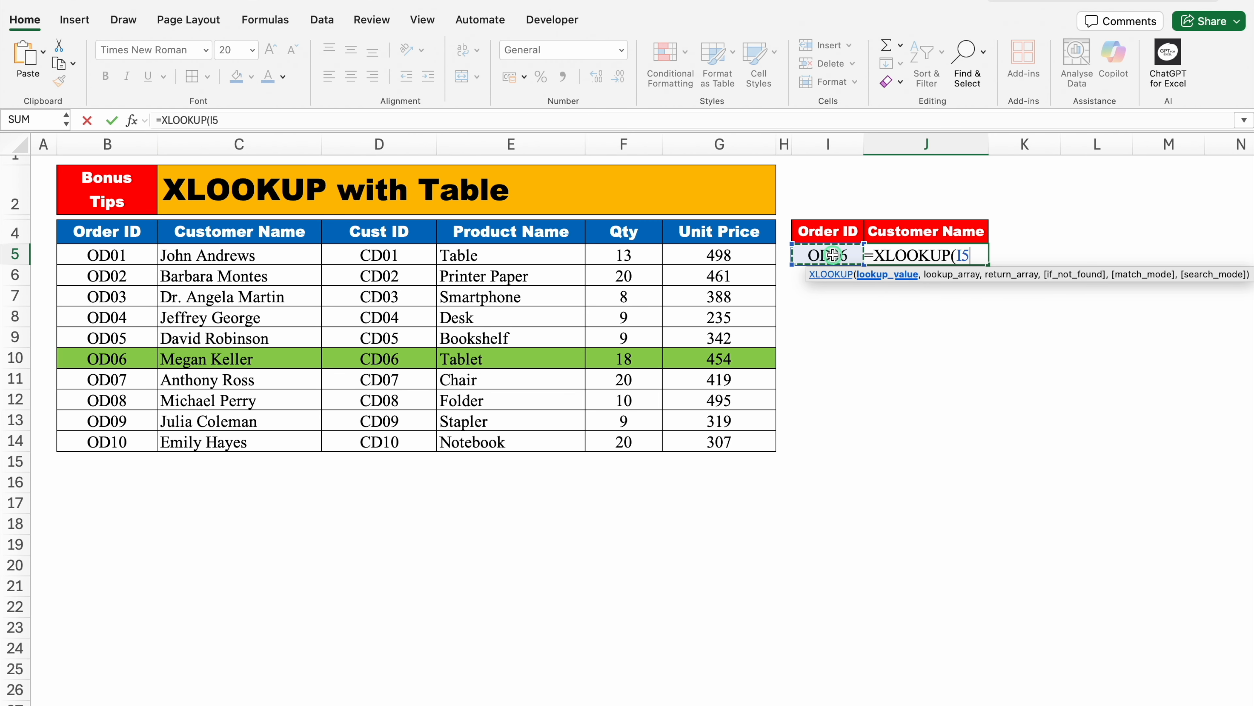
type(",")
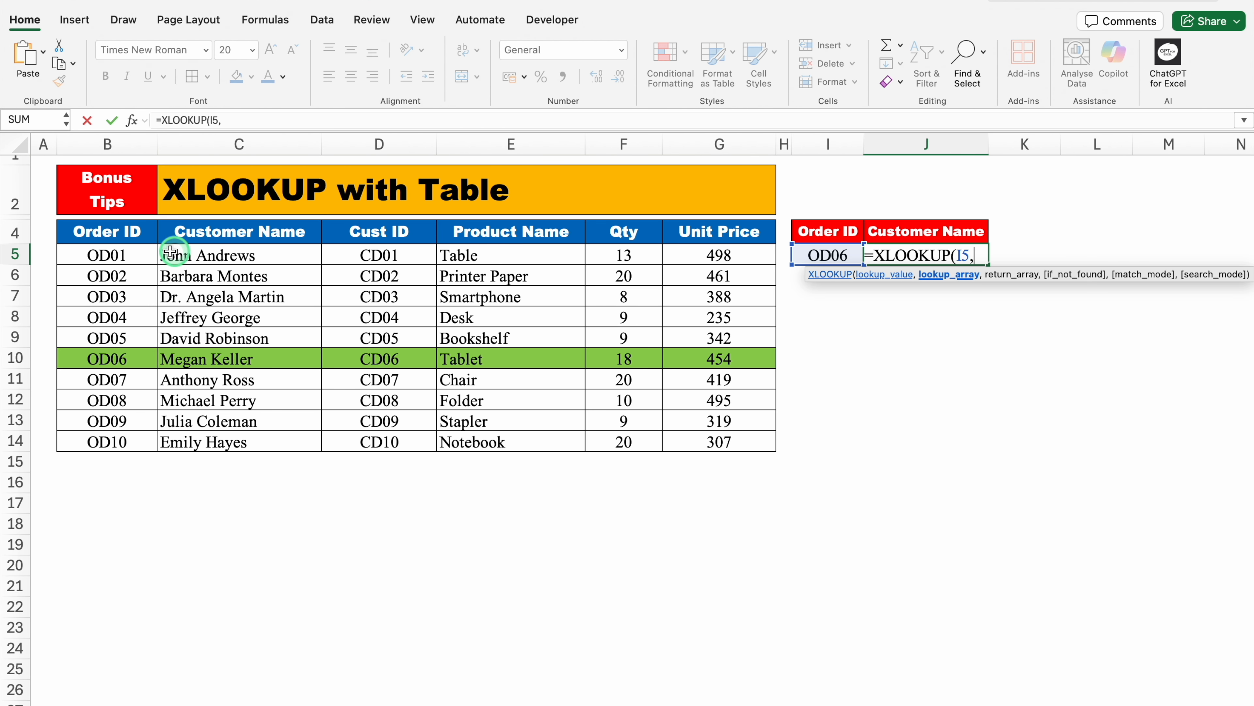
left_click_drag(131, 232, 141, 437)
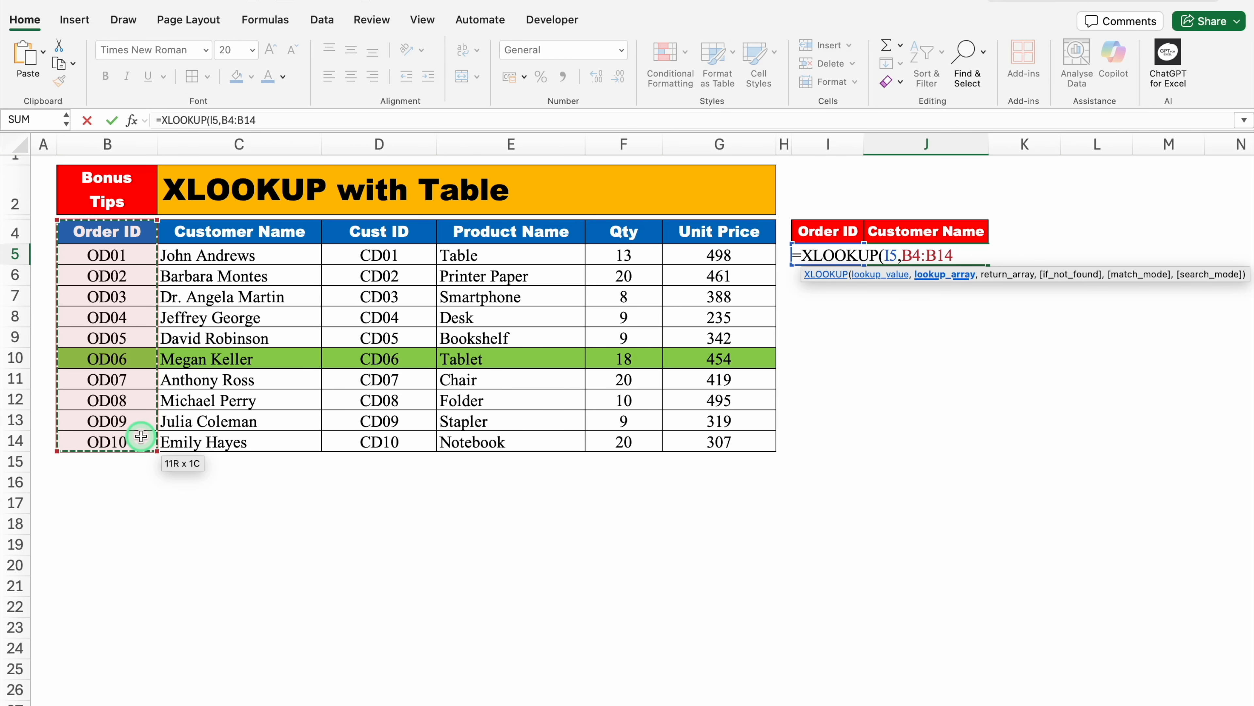
type(",")
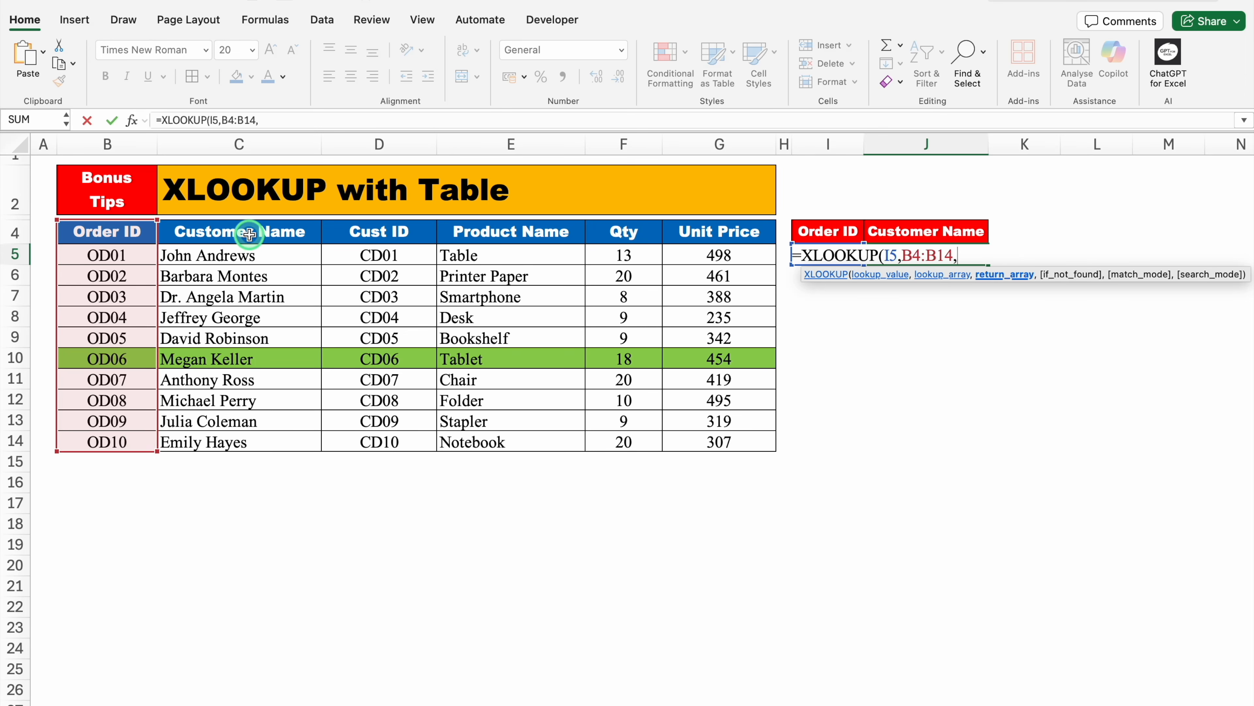
left_click_drag(249, 234, 258, 435)
type(",")
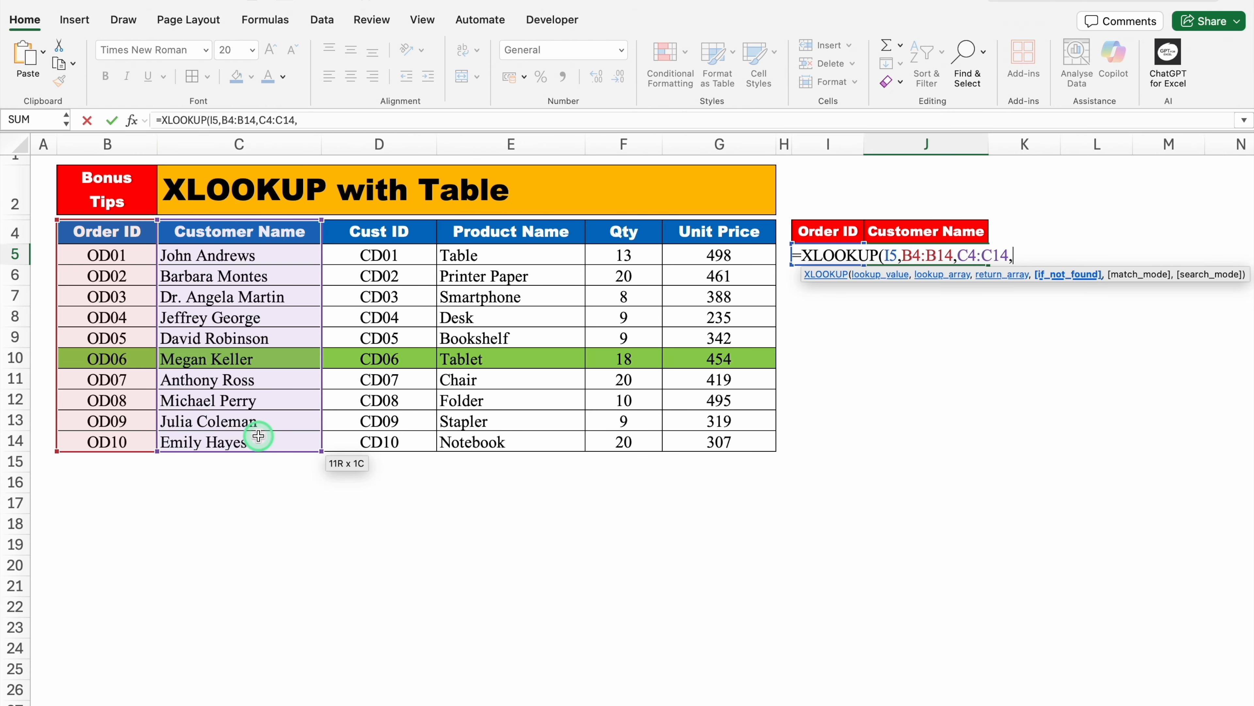
type("\"\"")
type("Not ")
type("Found")
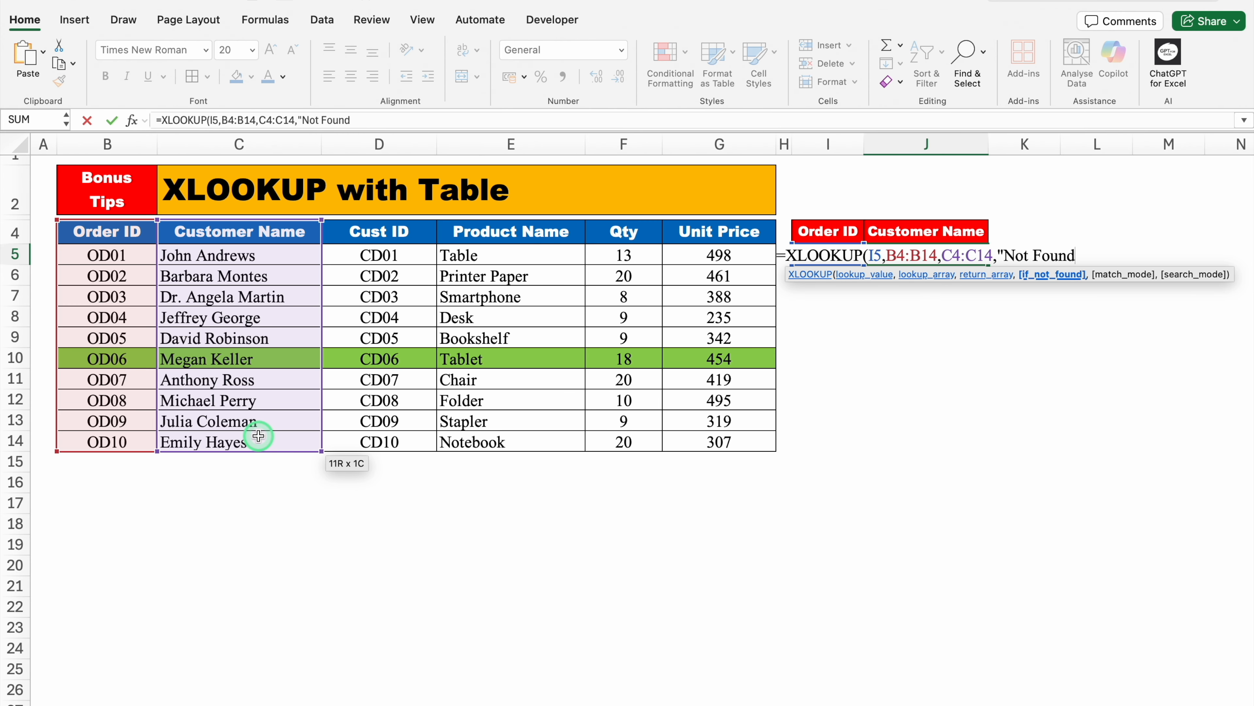
type("\")")
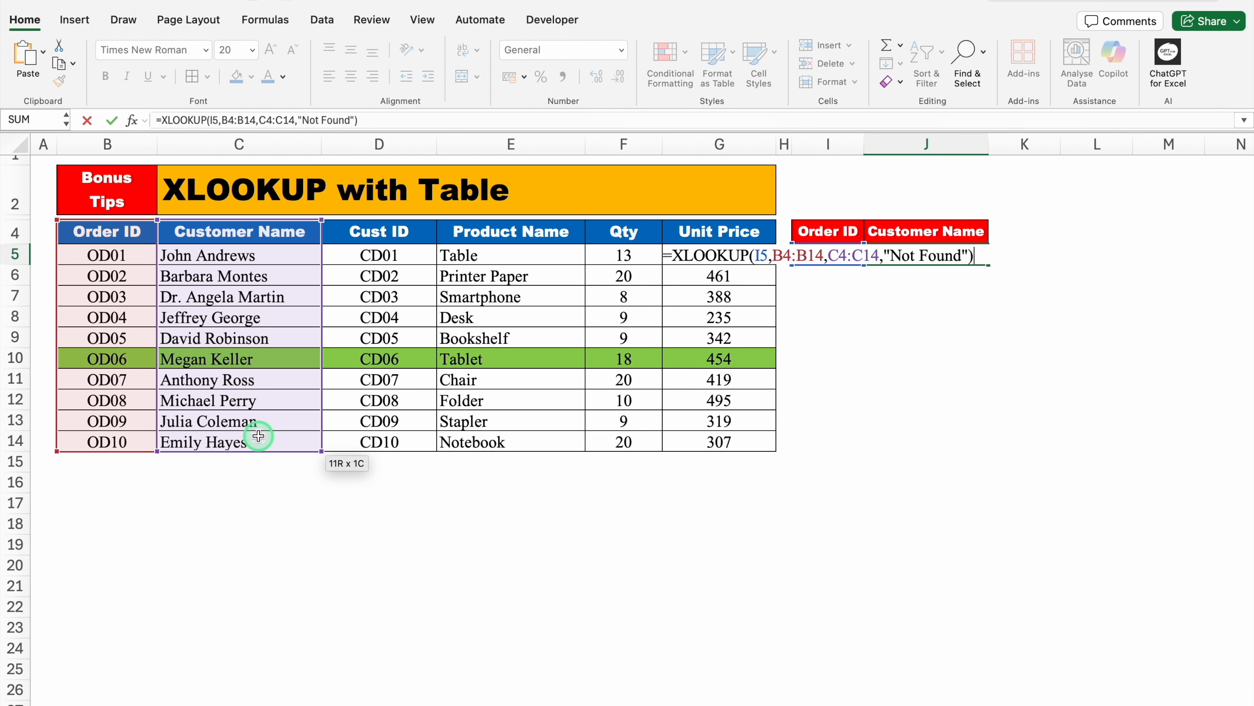
key("Return")
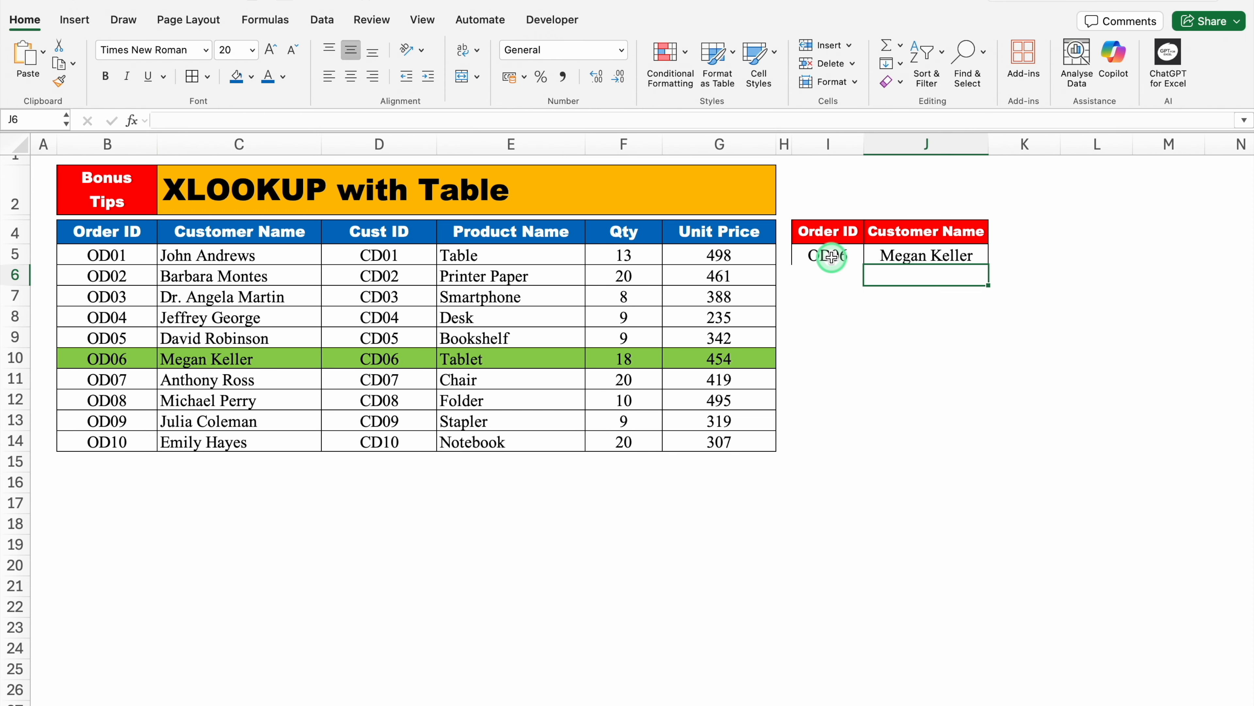
Apply borders to the lookup cells I5:J5.
left_click_drag(832, 256, 898, 257)
left_click(192, 77)
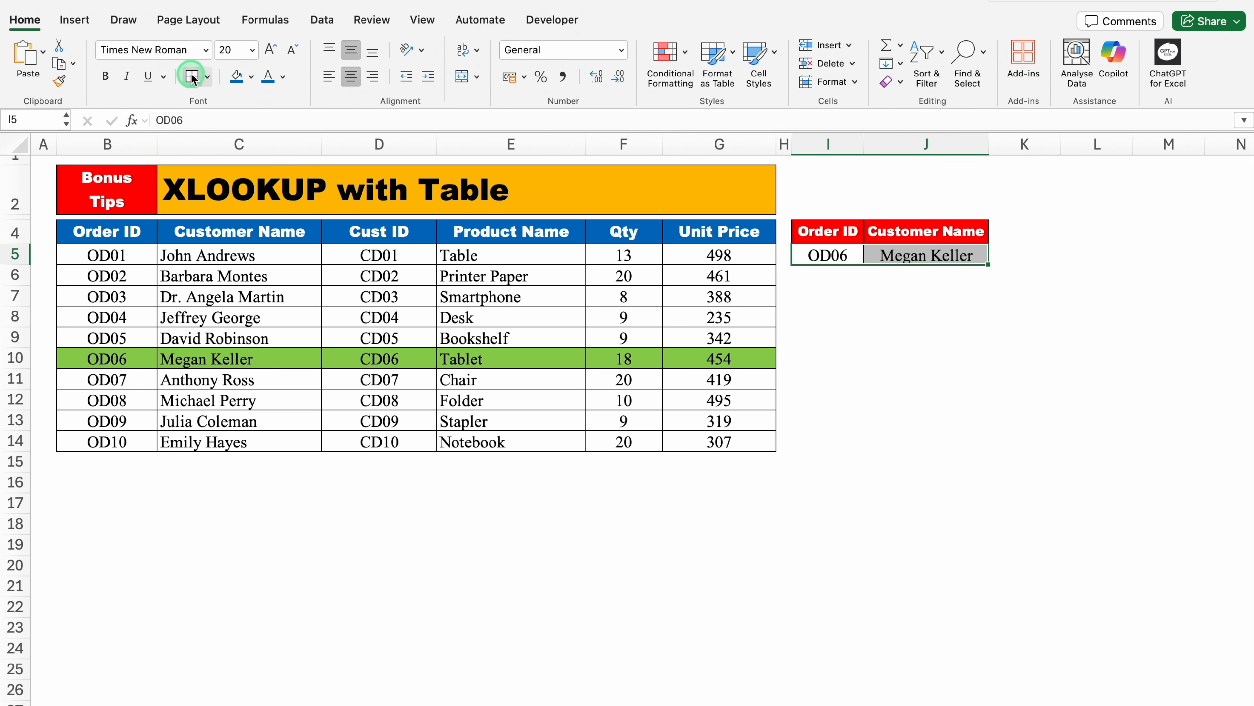
left_click(832, 434)
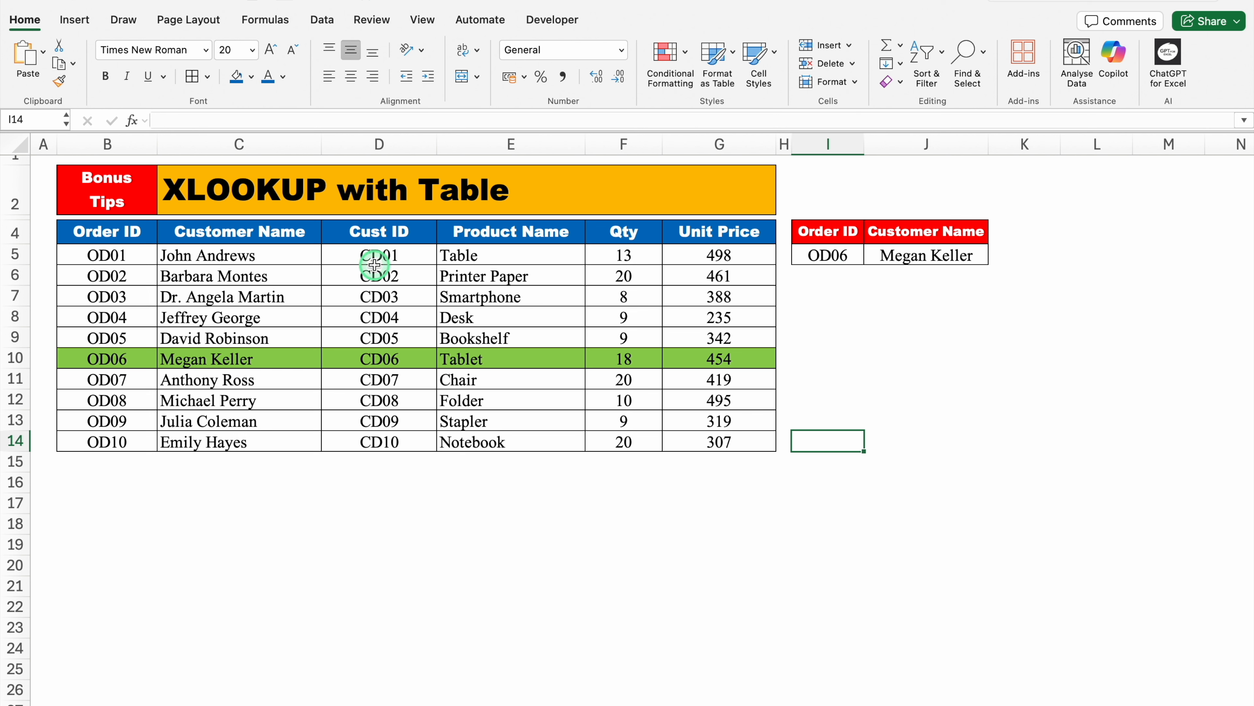
Add a record directly below the table with a new order ID in B15 and the customer's first name in C15.
left_click(119, 460)
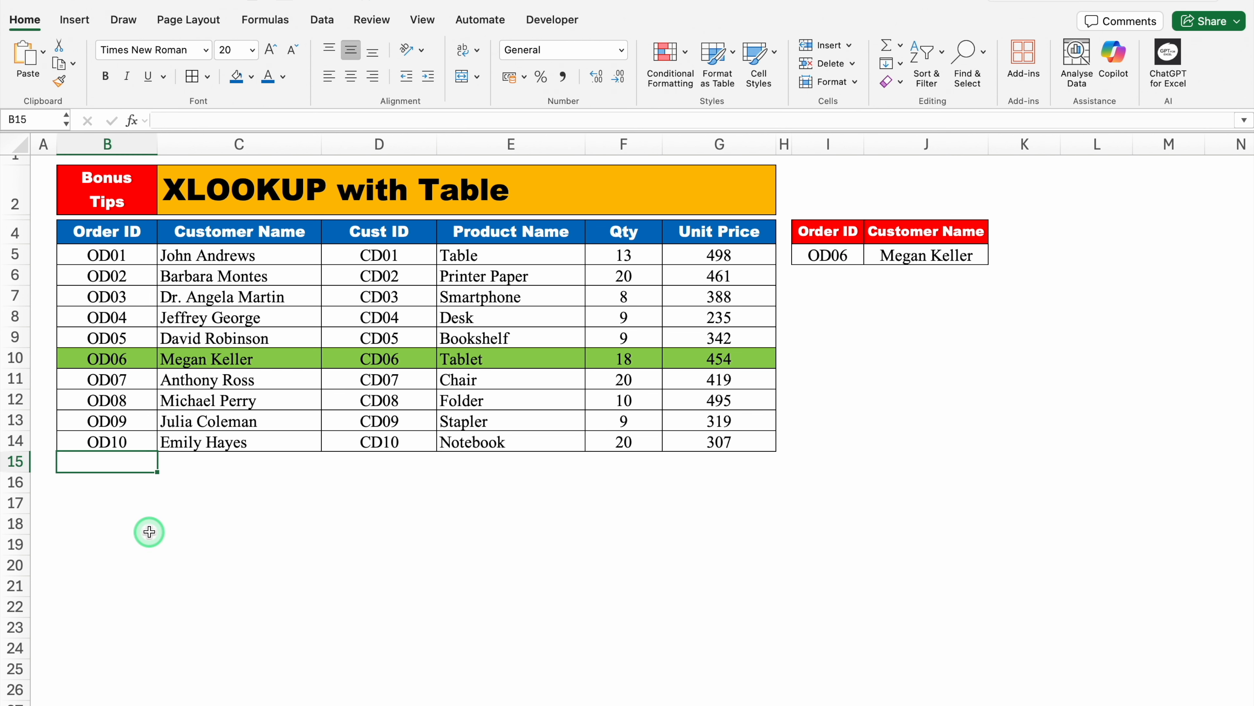
type("OD50")
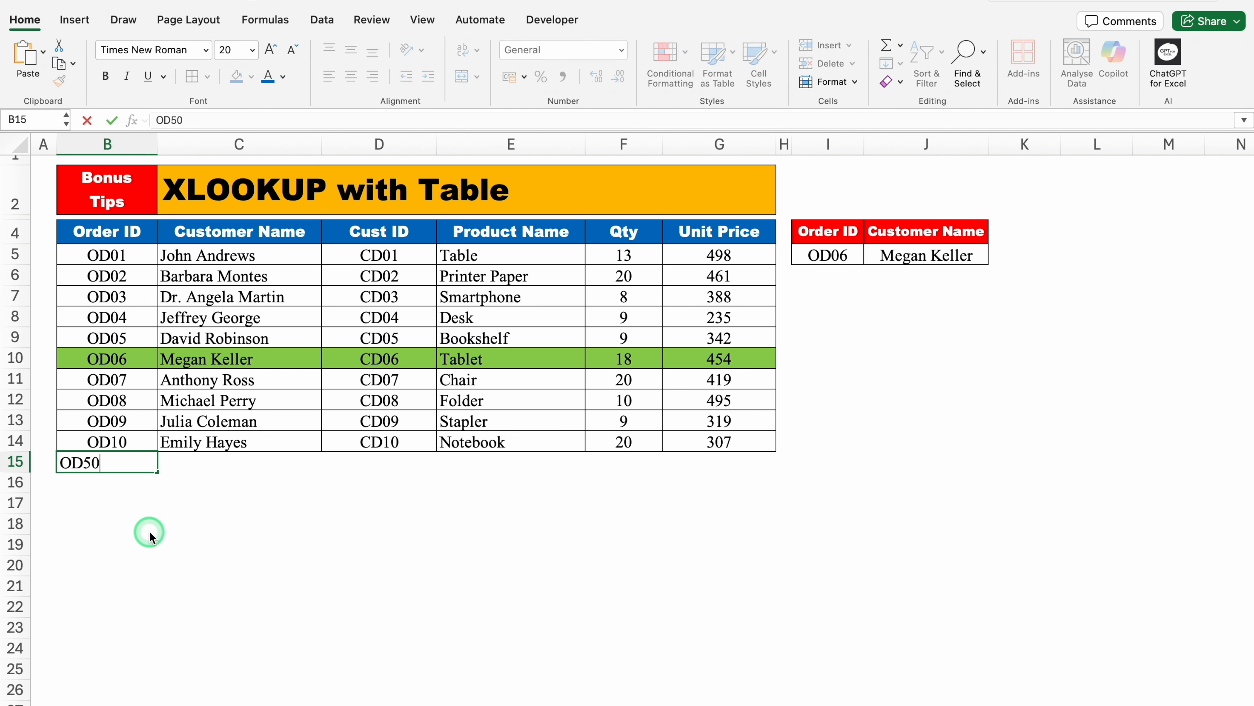
type("0")
key("Return")
left_click(202, 465)
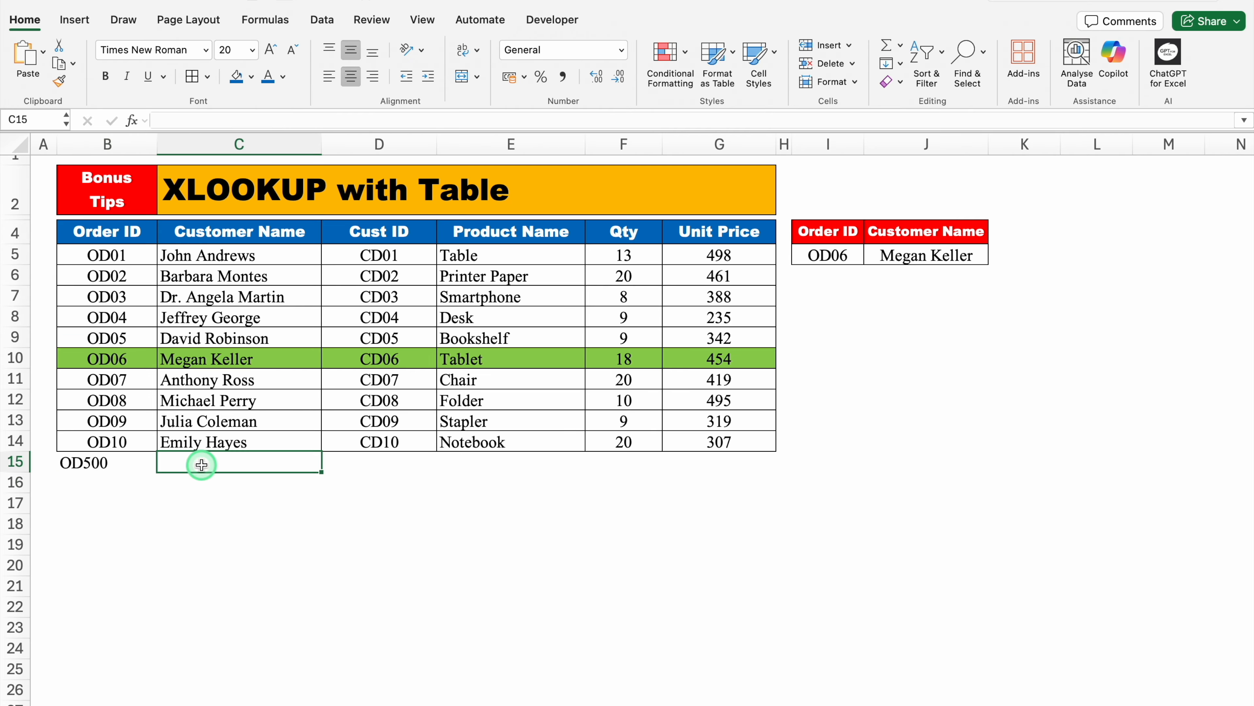
type("Vijay")
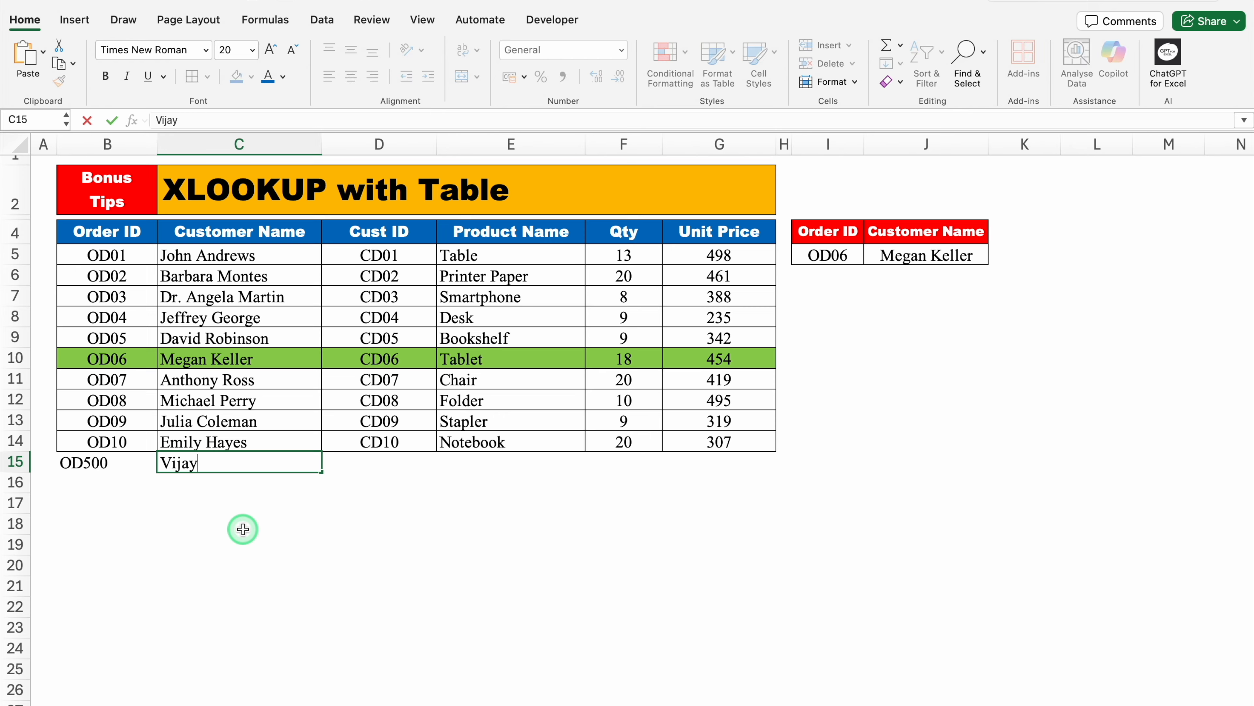
key("Return")
Set the lookup cell I5 to the order ID added in B15.
left_click(828, 255)
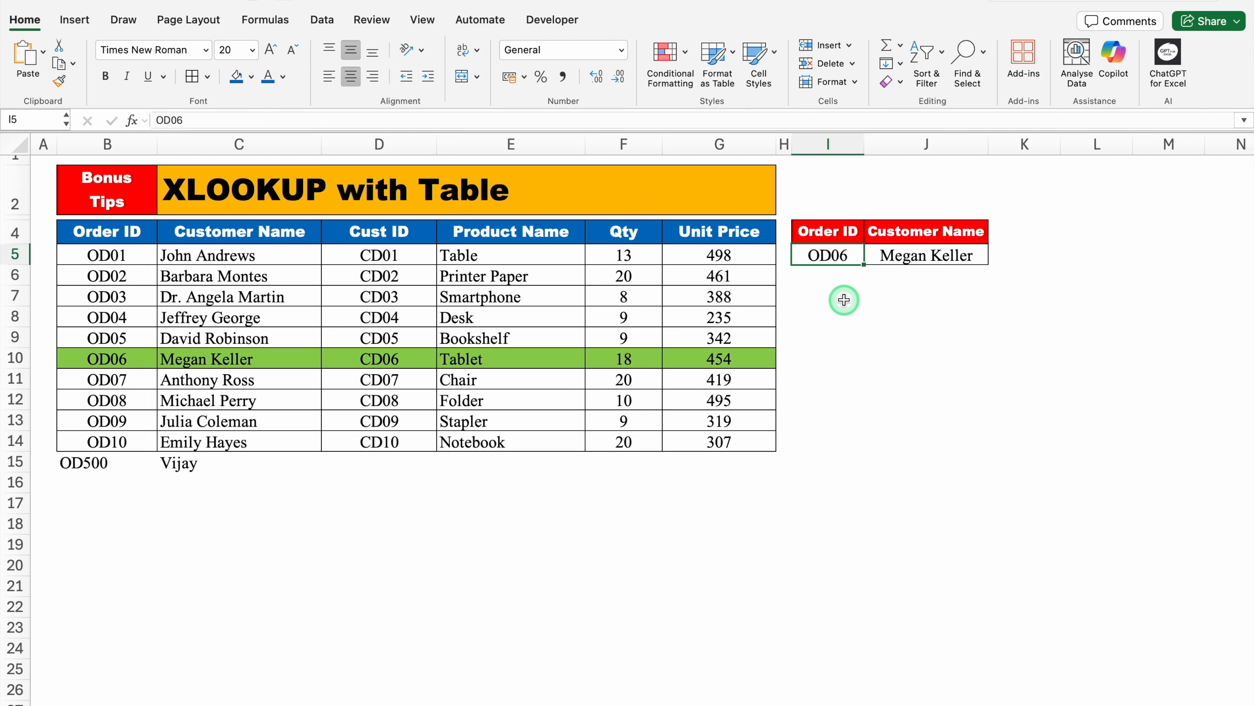
type("OD500")
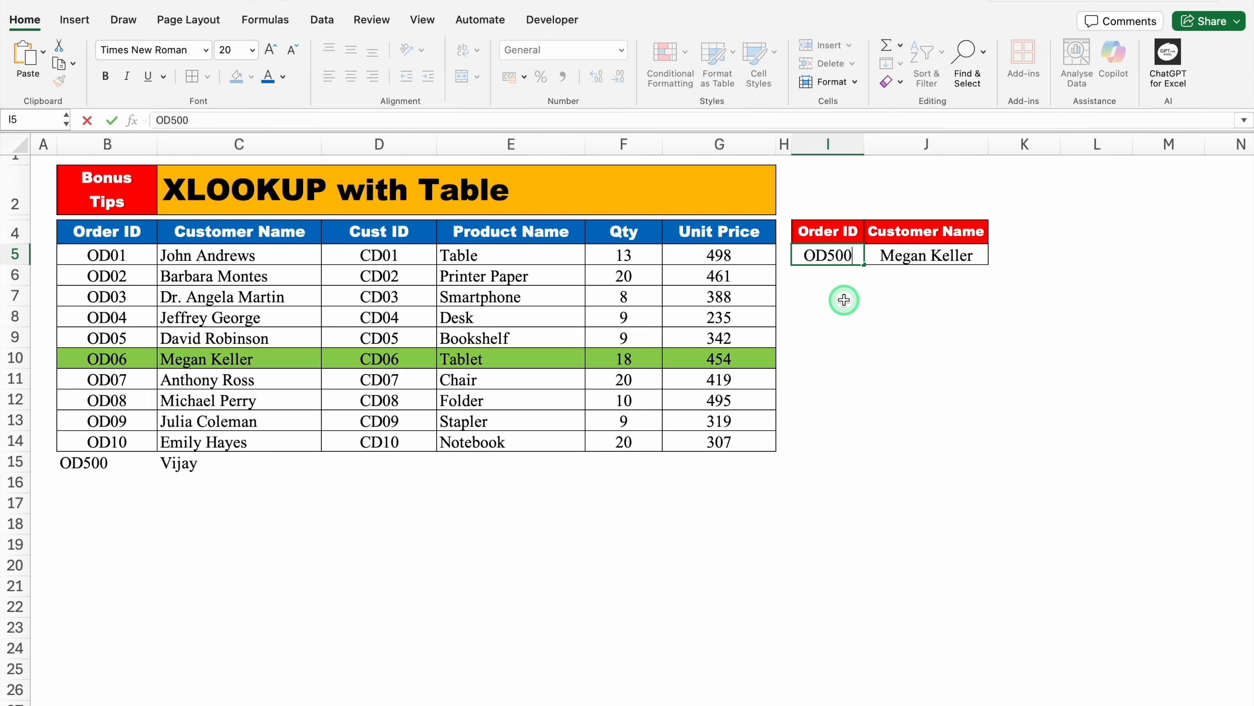
key("Return")
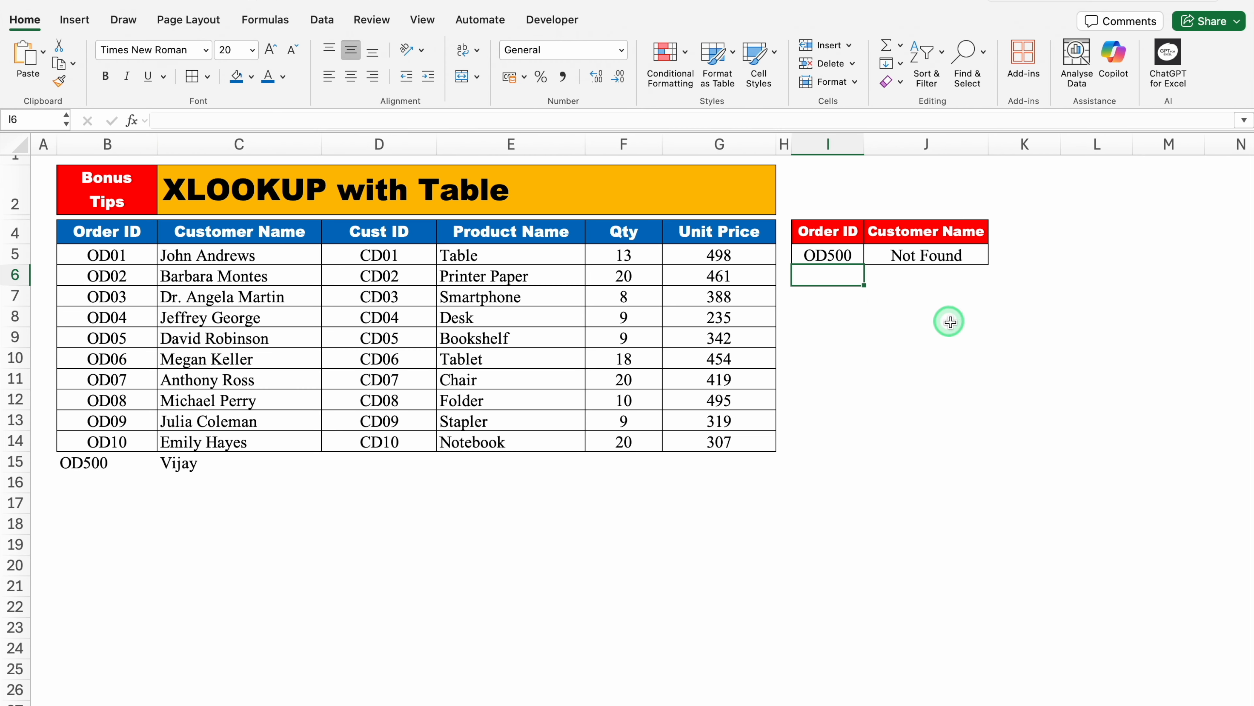
Compare the added entries in row 15 with the last rows of the table that the lookup ranges cover.
left_click(241, 471)
left_click(120, 466)
left_click(198, 464)
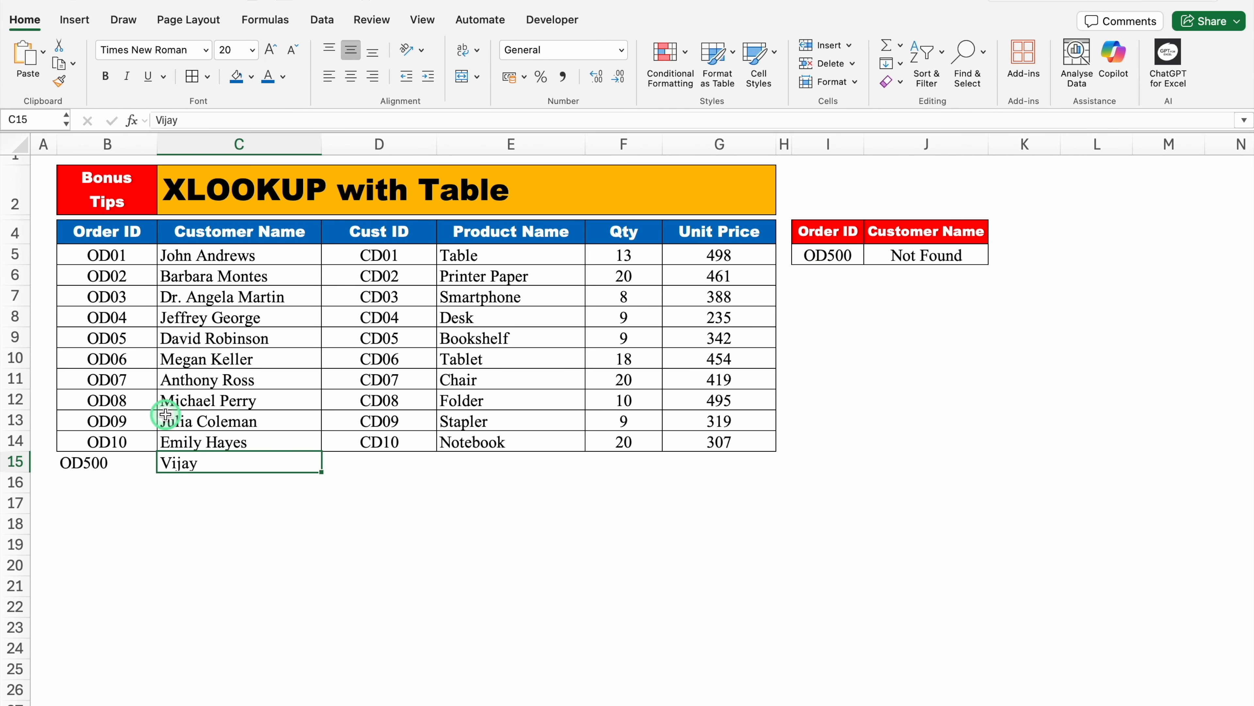
left_click(123, 443)
left_click(225, 443)
left_click(372, 428)
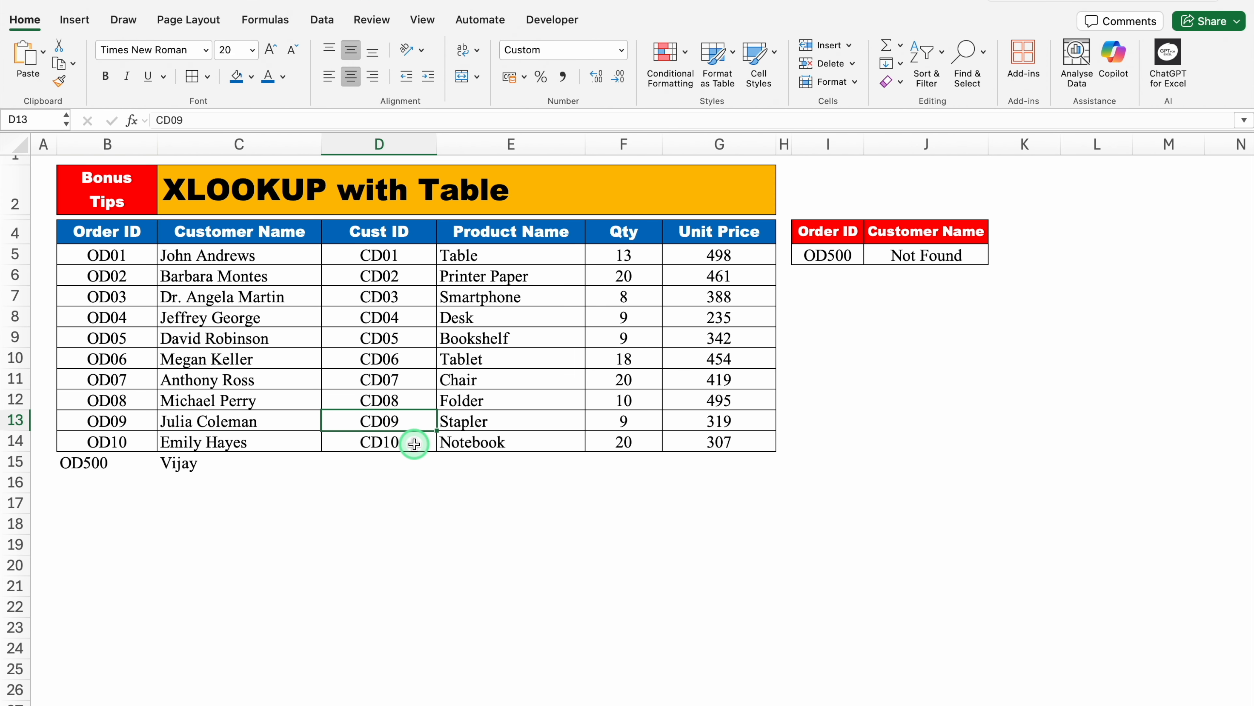
Replace the J5 formula with an XLOOKUP of I5 using whole columns B:B and C:C, with "Not Found" as the fallback.
left_click(891, 255)
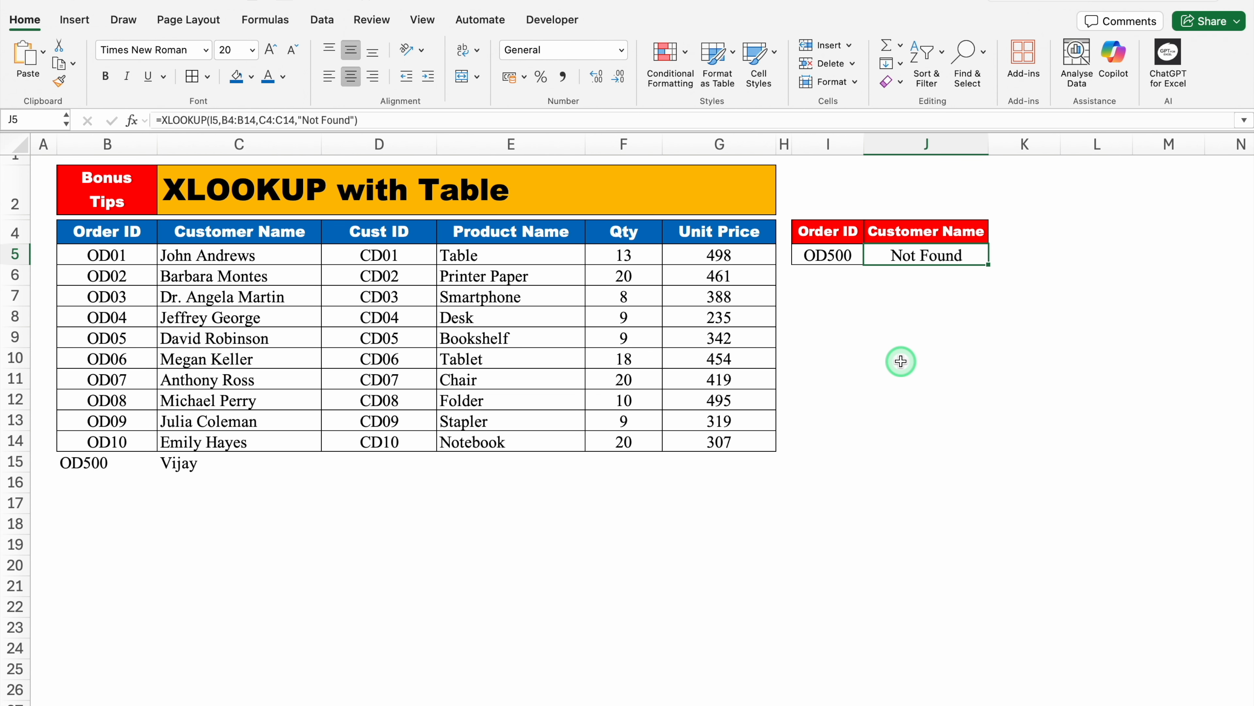
key("Delete")
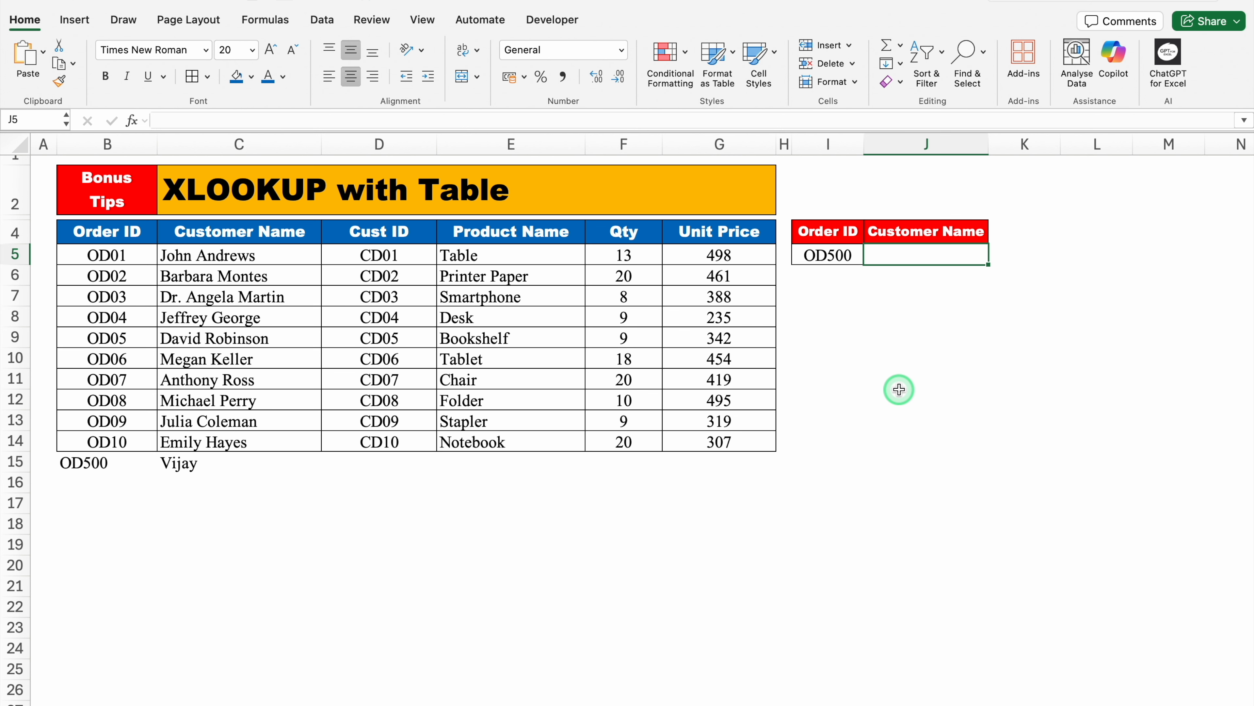
type("=XL")
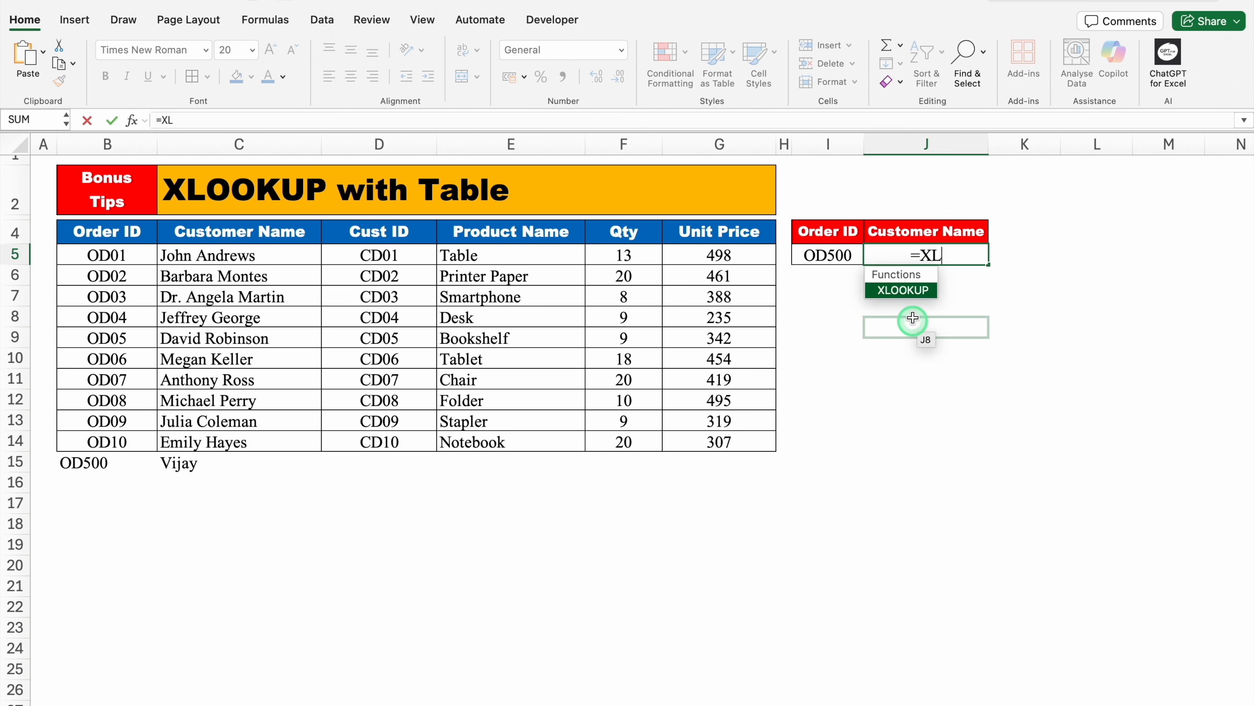
double_click(908, 288)
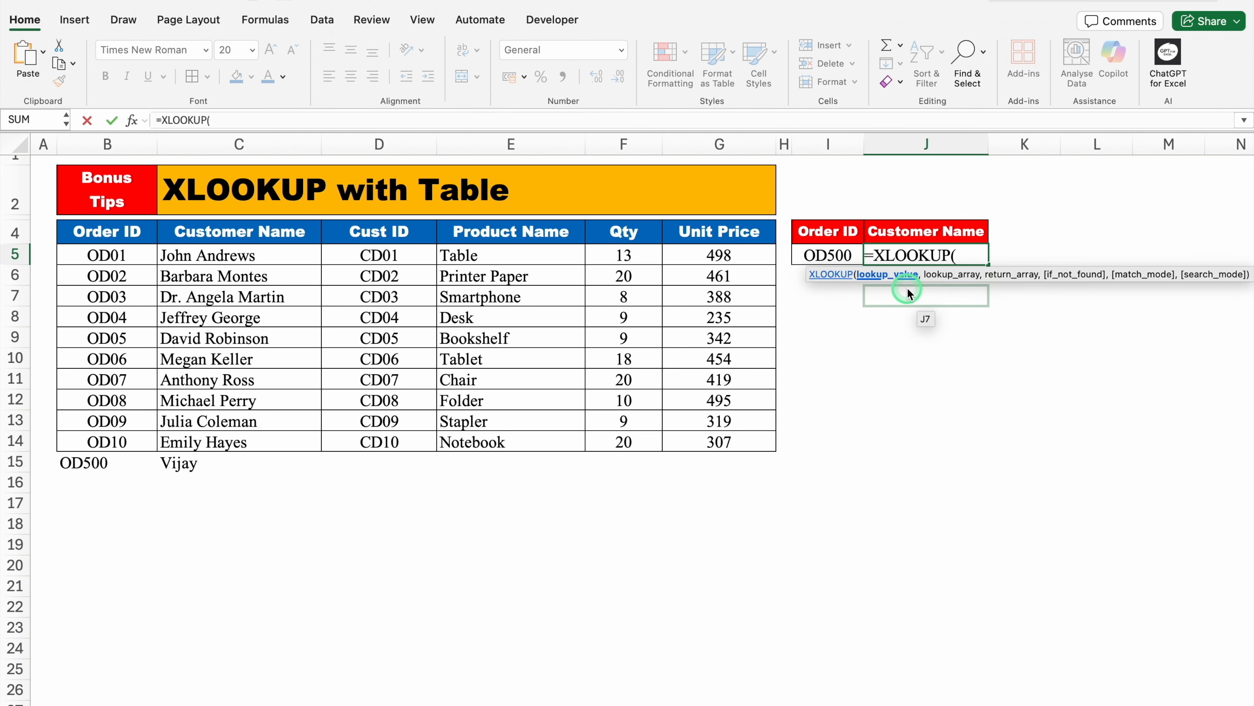
left_click(833, 255)
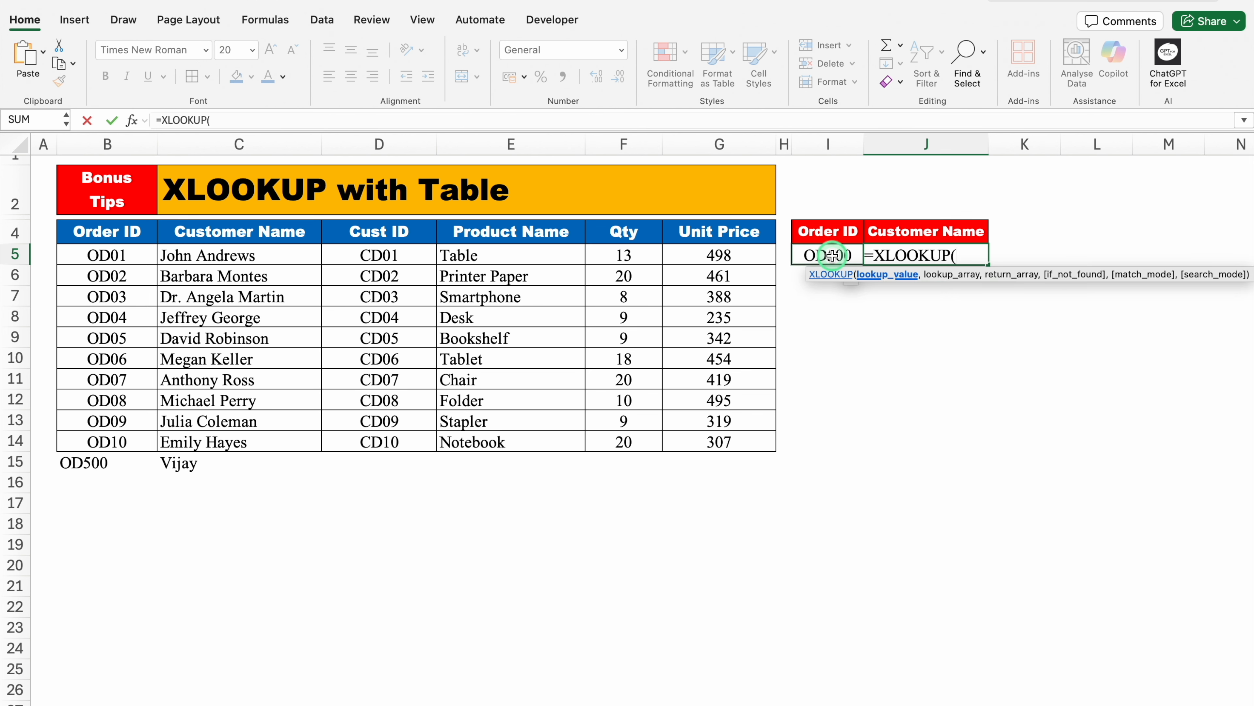
type(",")
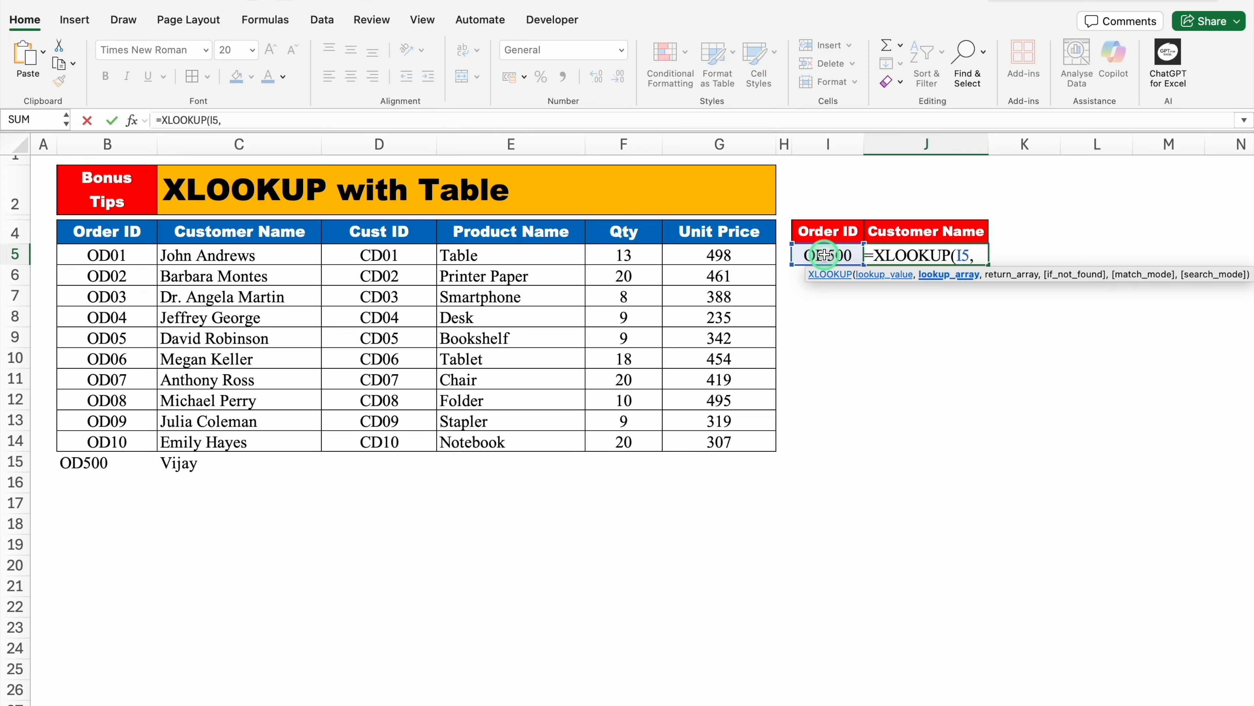
left_click(722, 236)
left_click(113, 145)
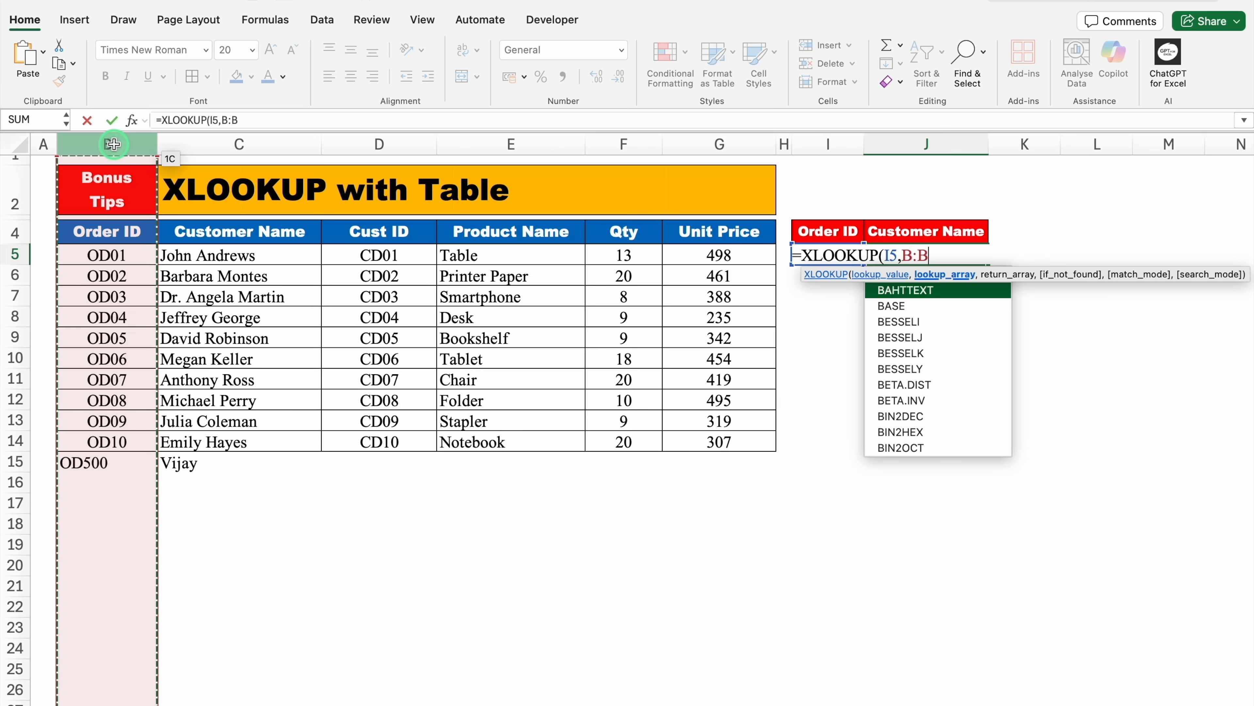
type(",")
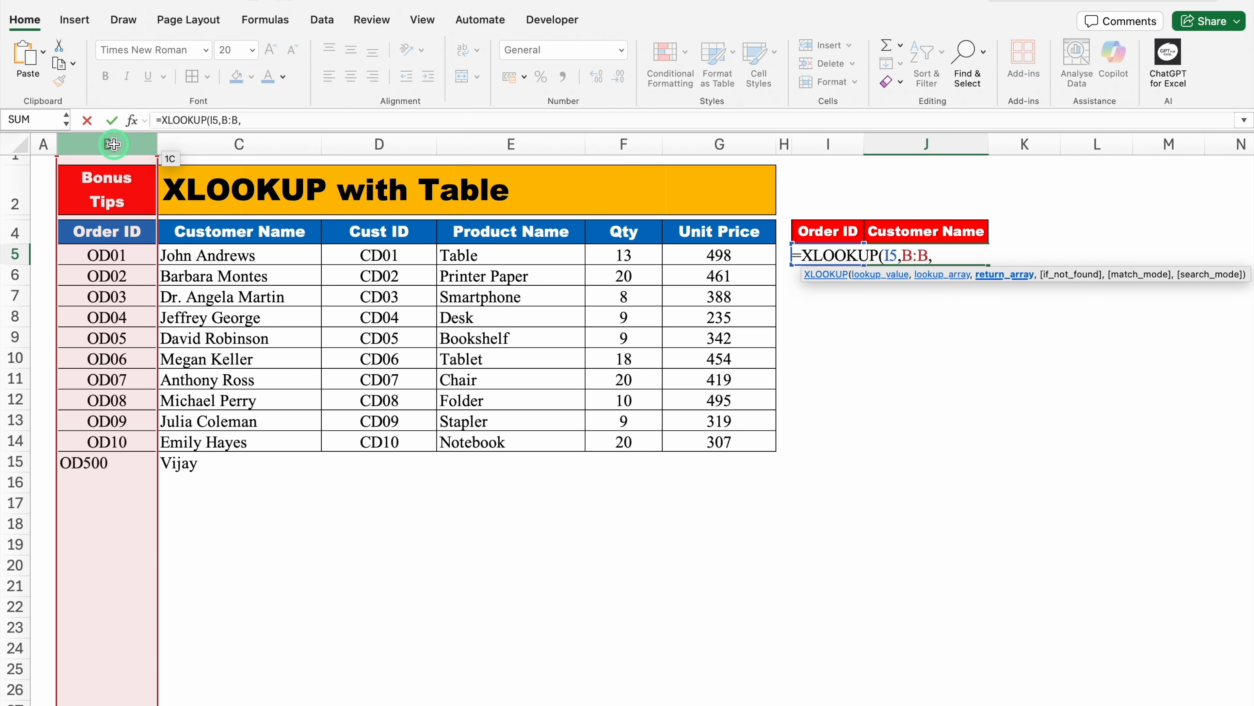
left_click(224, 140)
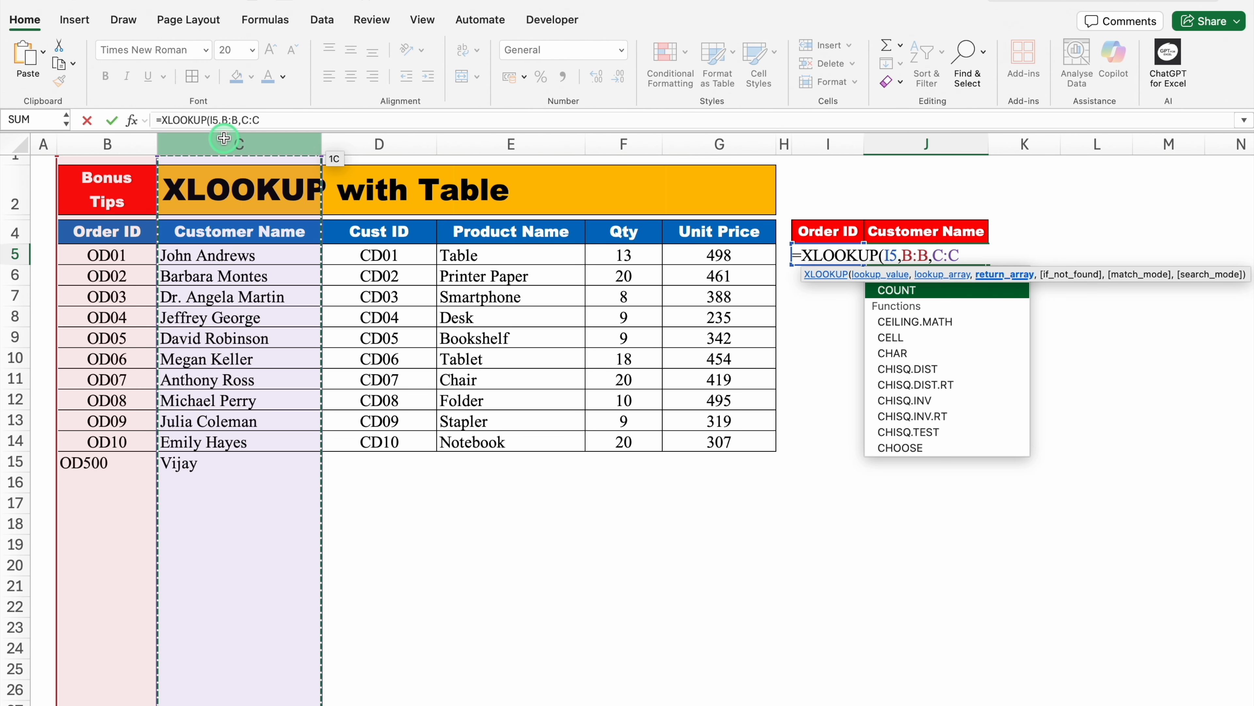
type(",")
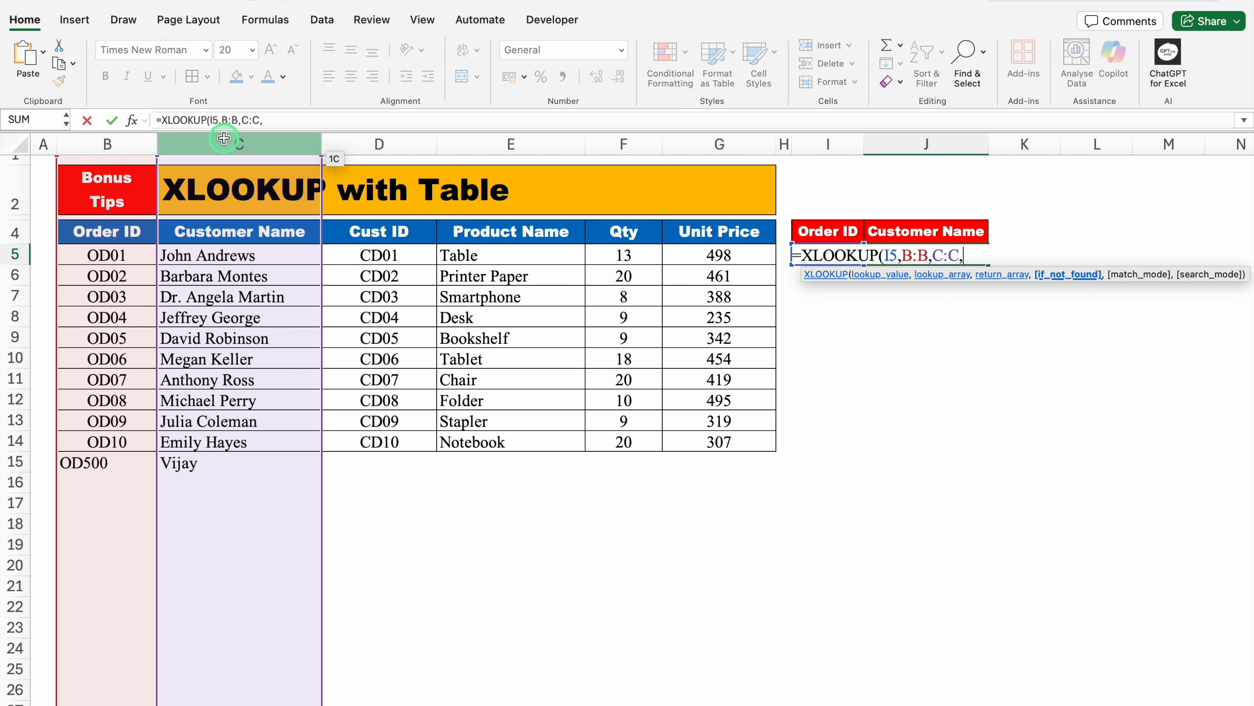
type("\"Not Found")
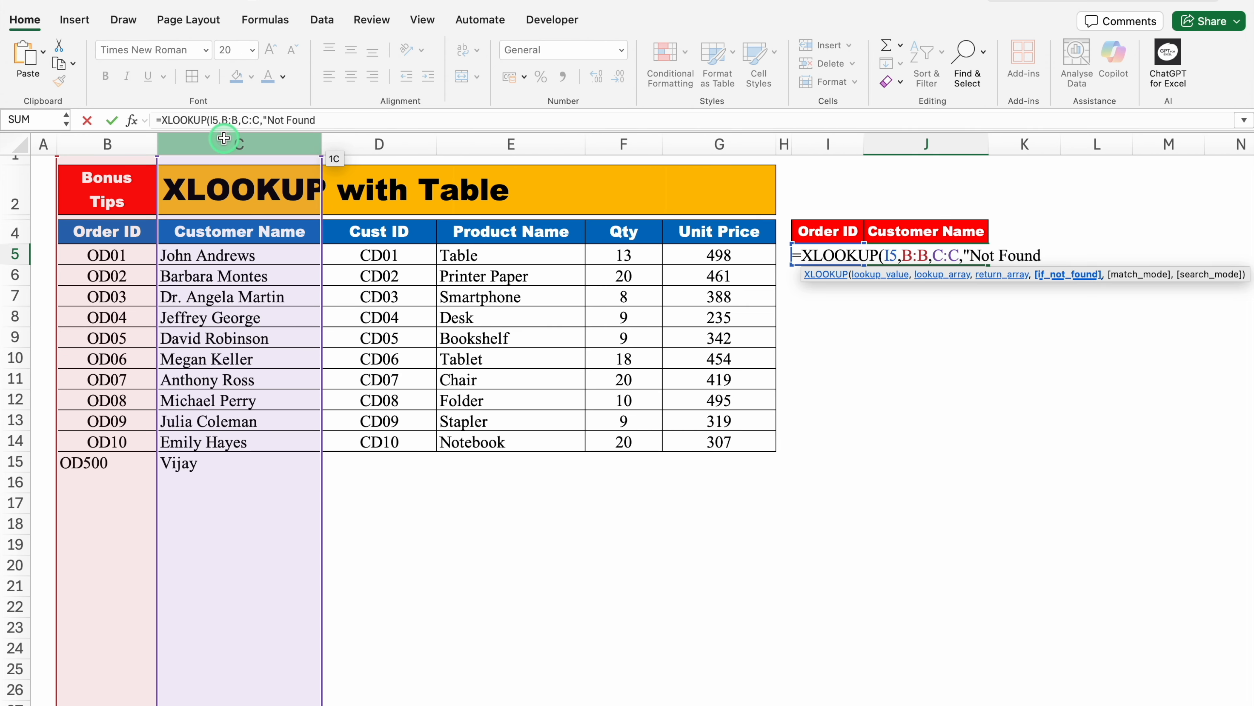
type("\")")
key("Return")
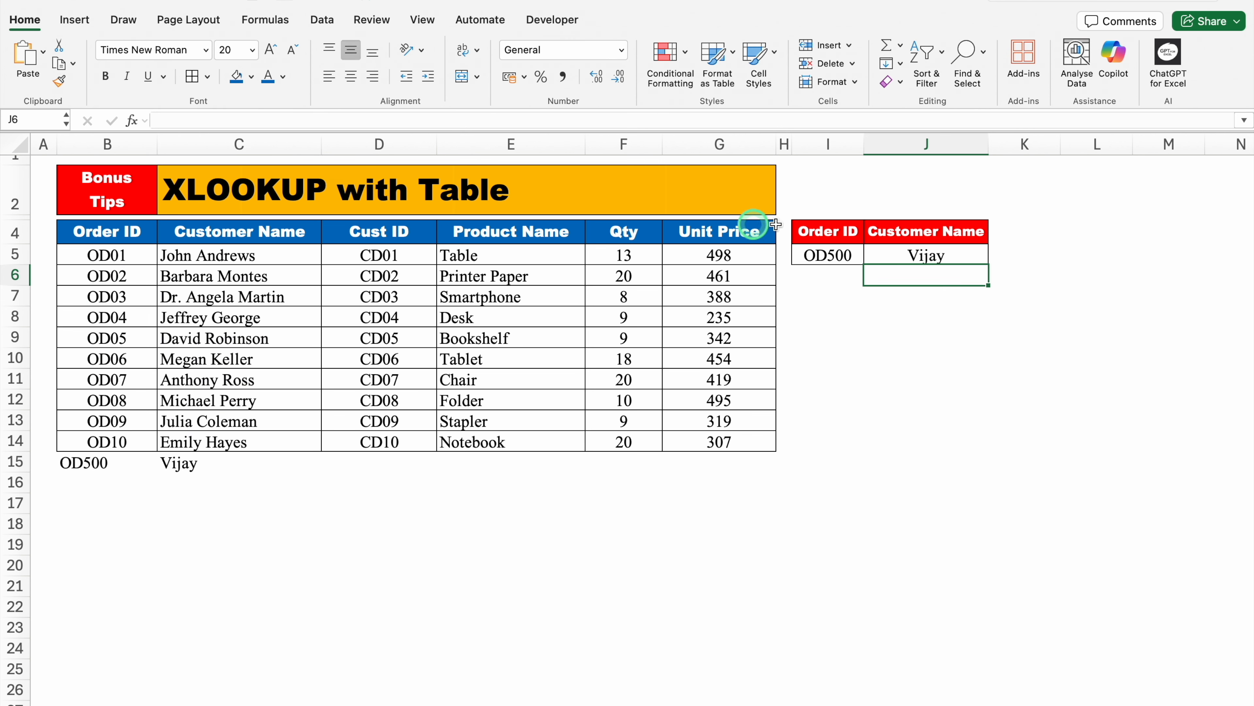
Add a second record below the table, with a new order ID in B16 and the customer's name in C16.
left_click(828, 255)
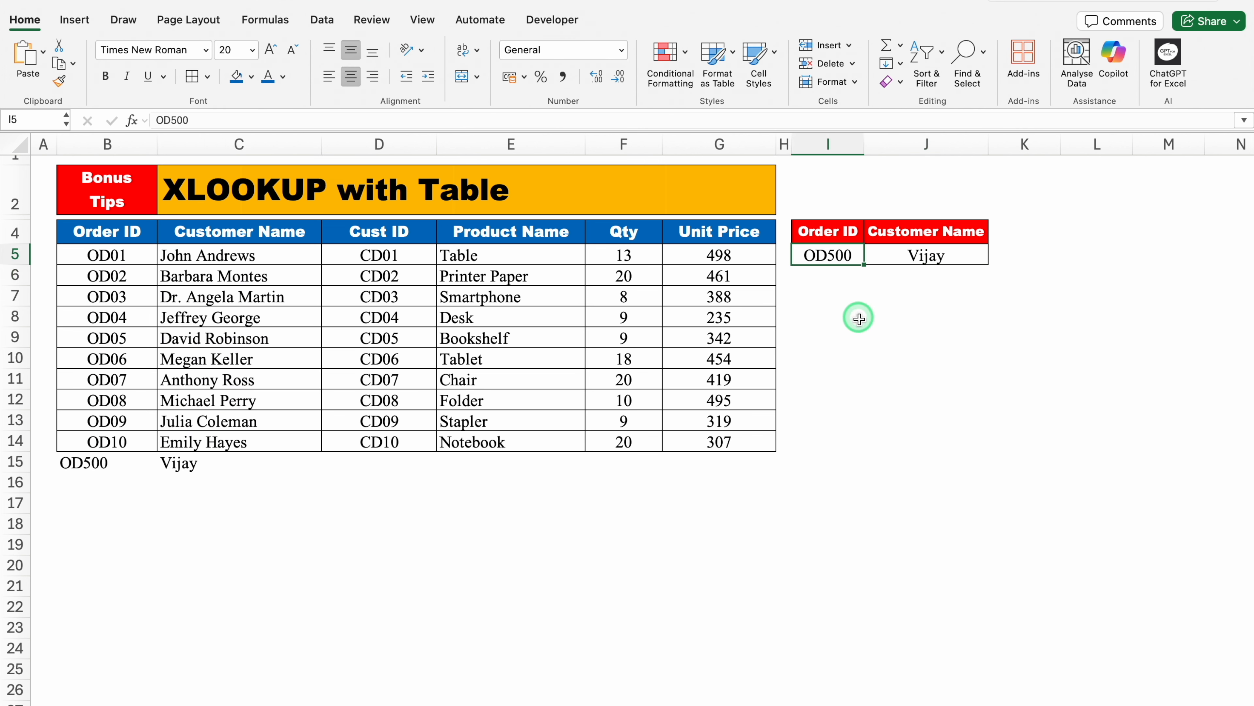
left_click(109, 483)
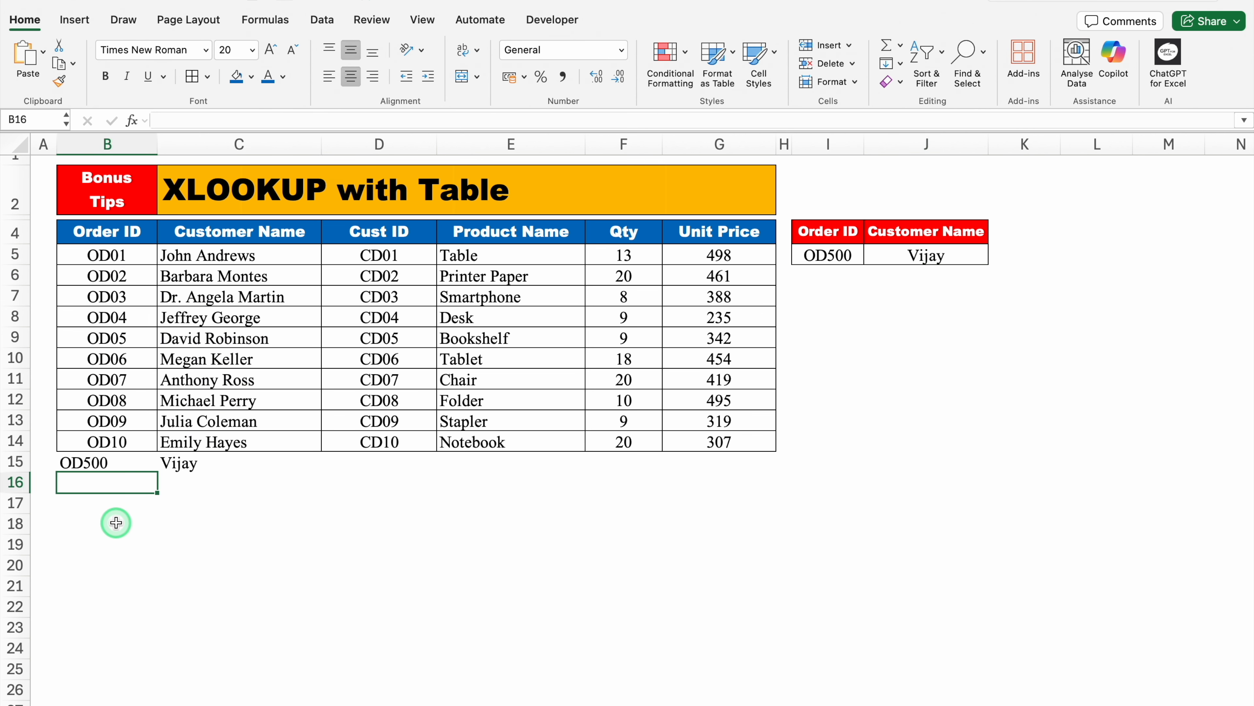
type("OD700")
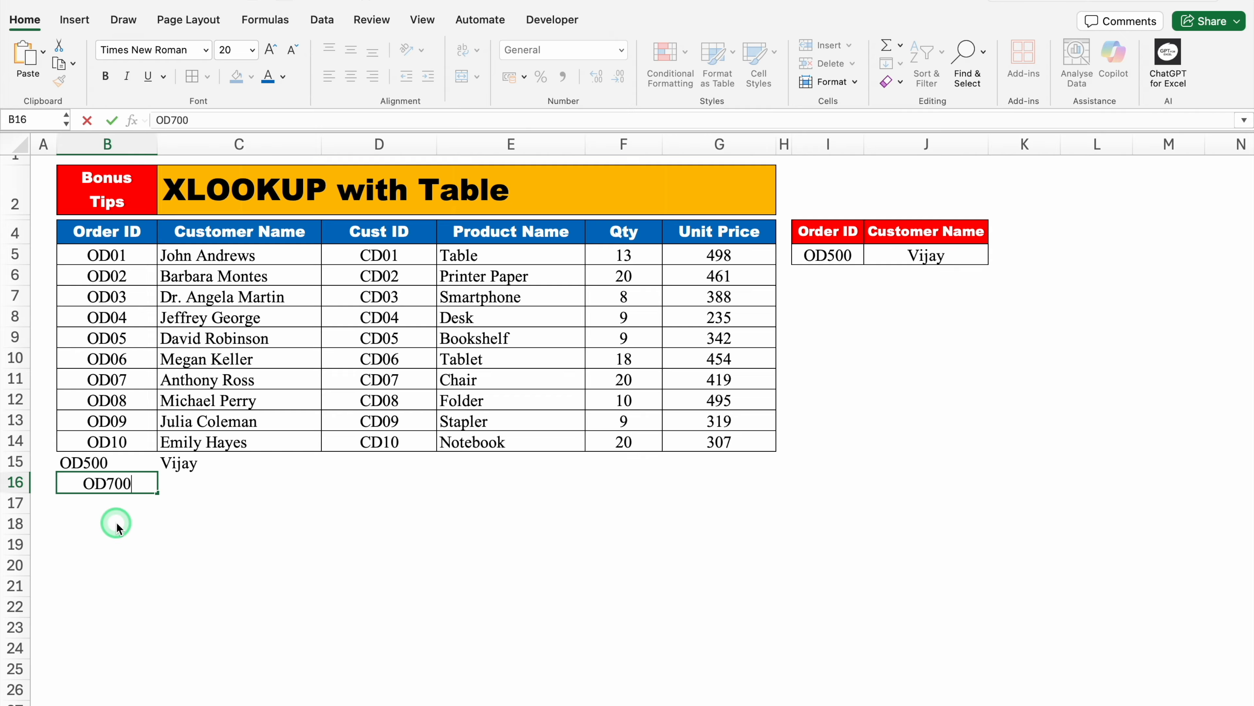
key("Tab")
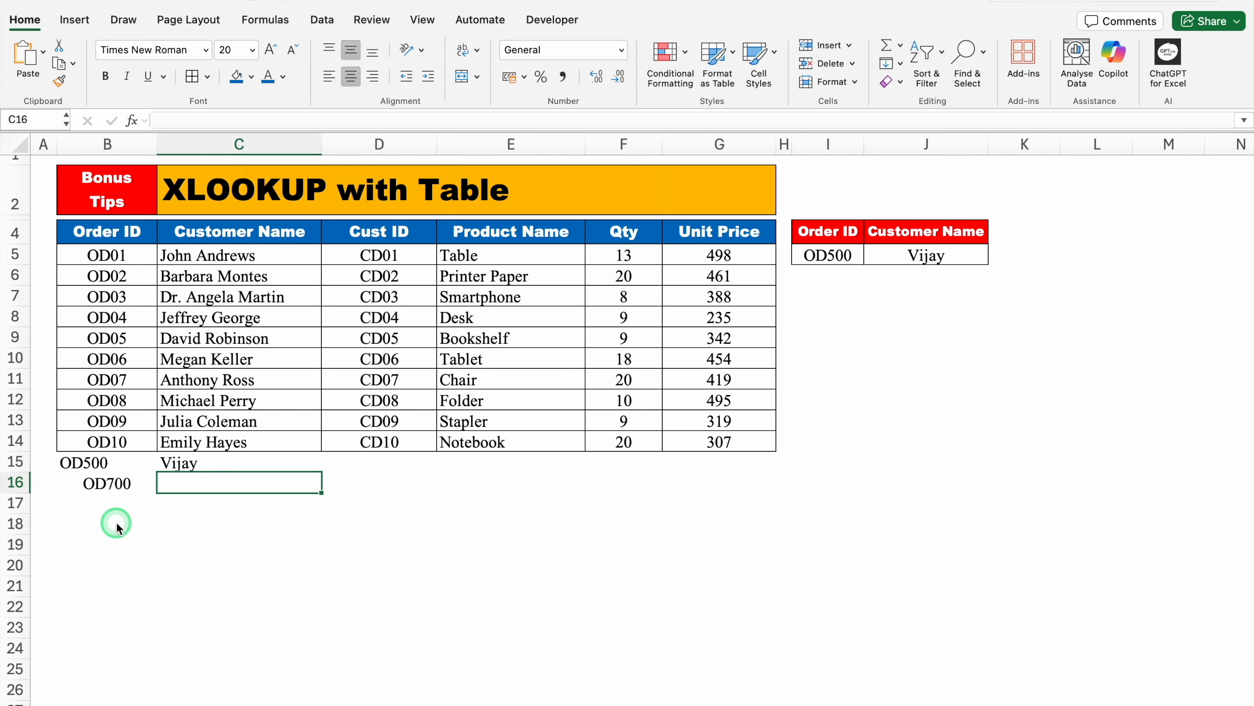
type("Vijay 2")
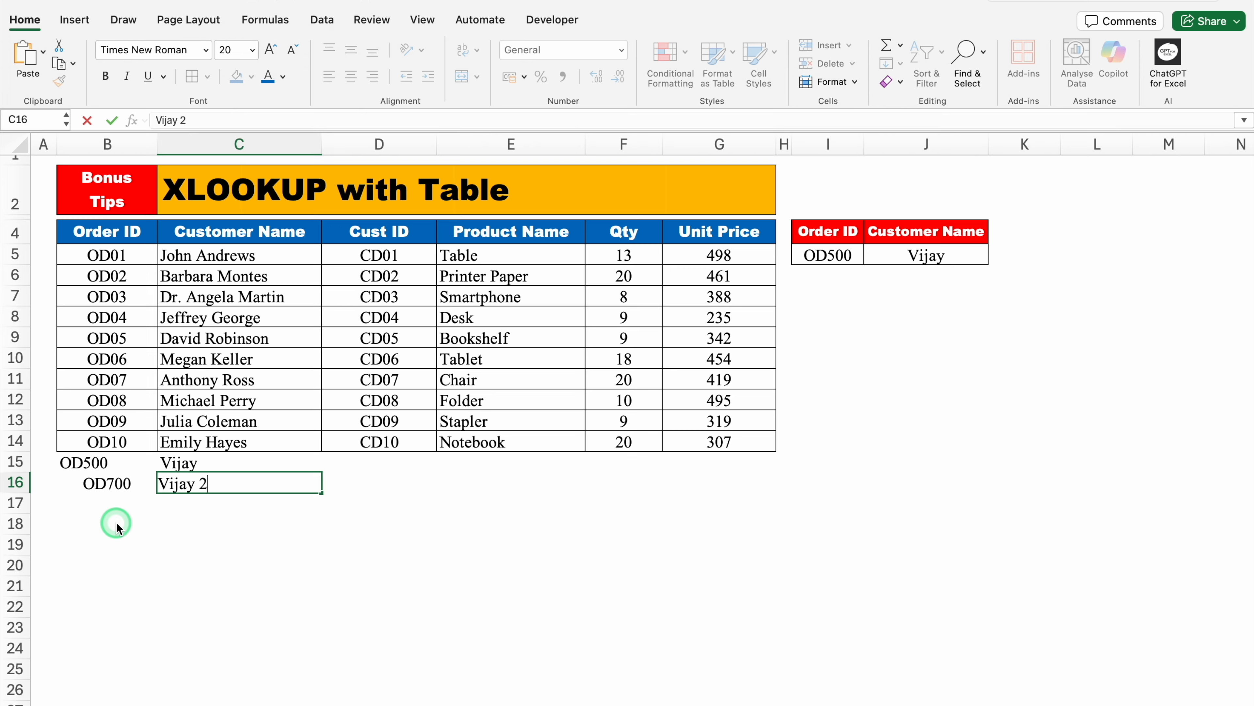
key("Return")
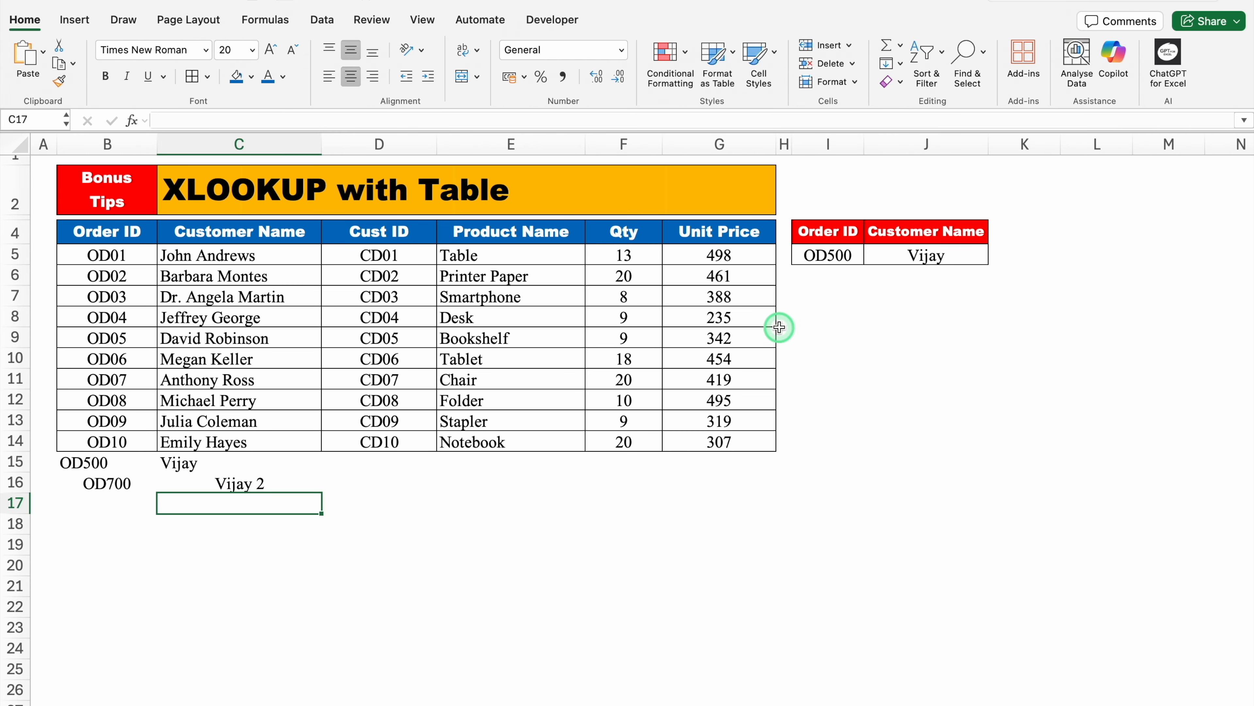
Set the lookup cell I5 to the order ID added in B16 and check the J5 lookup.
left_click(839, 250)
type("OD")
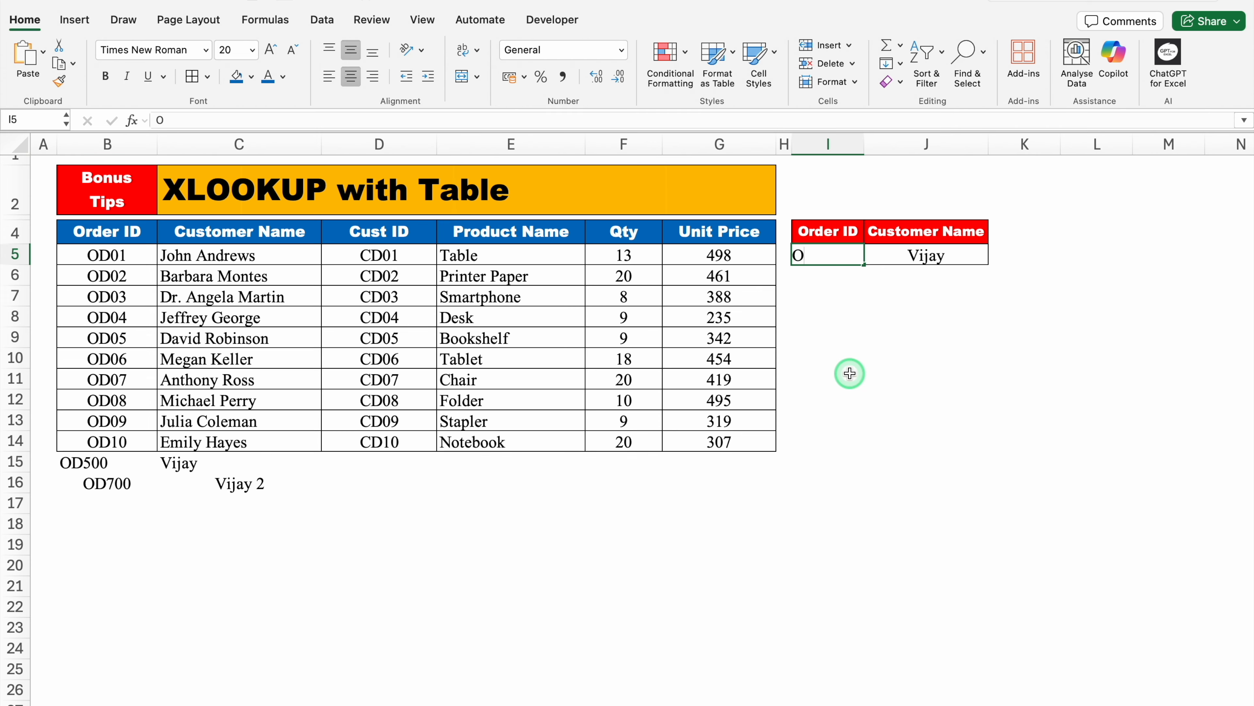
type("00")
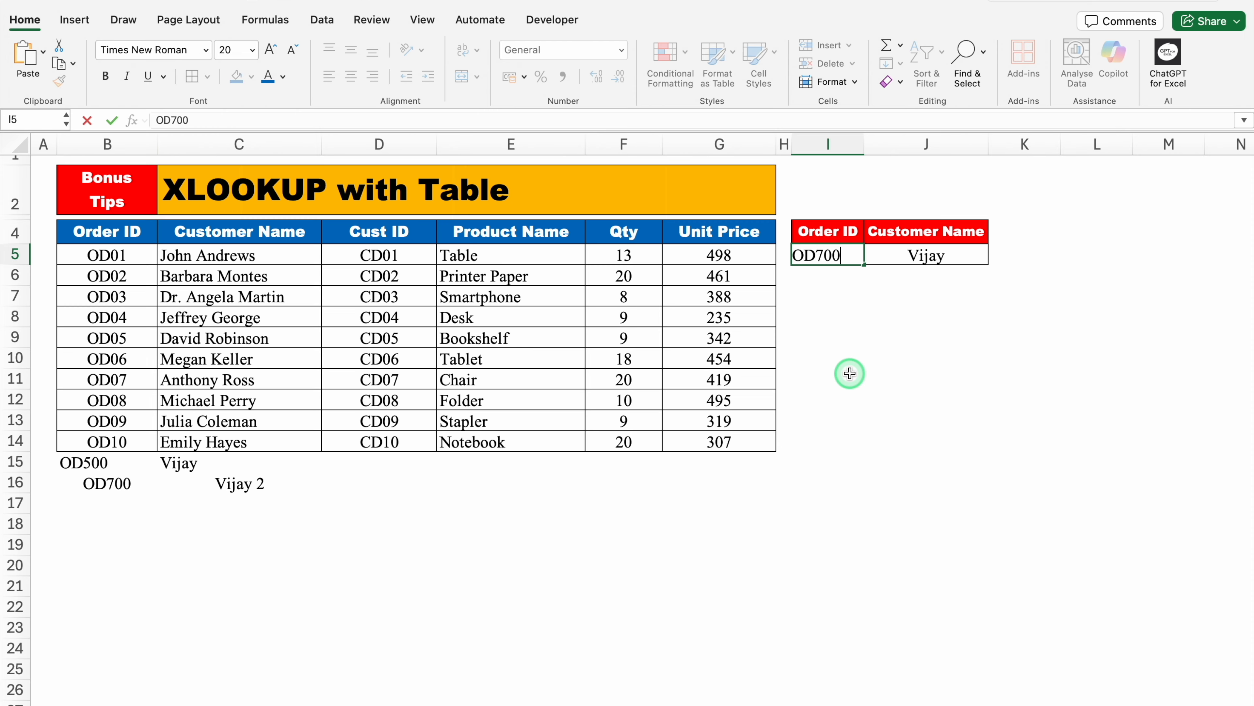
key("Return")
left_click(916, 255)
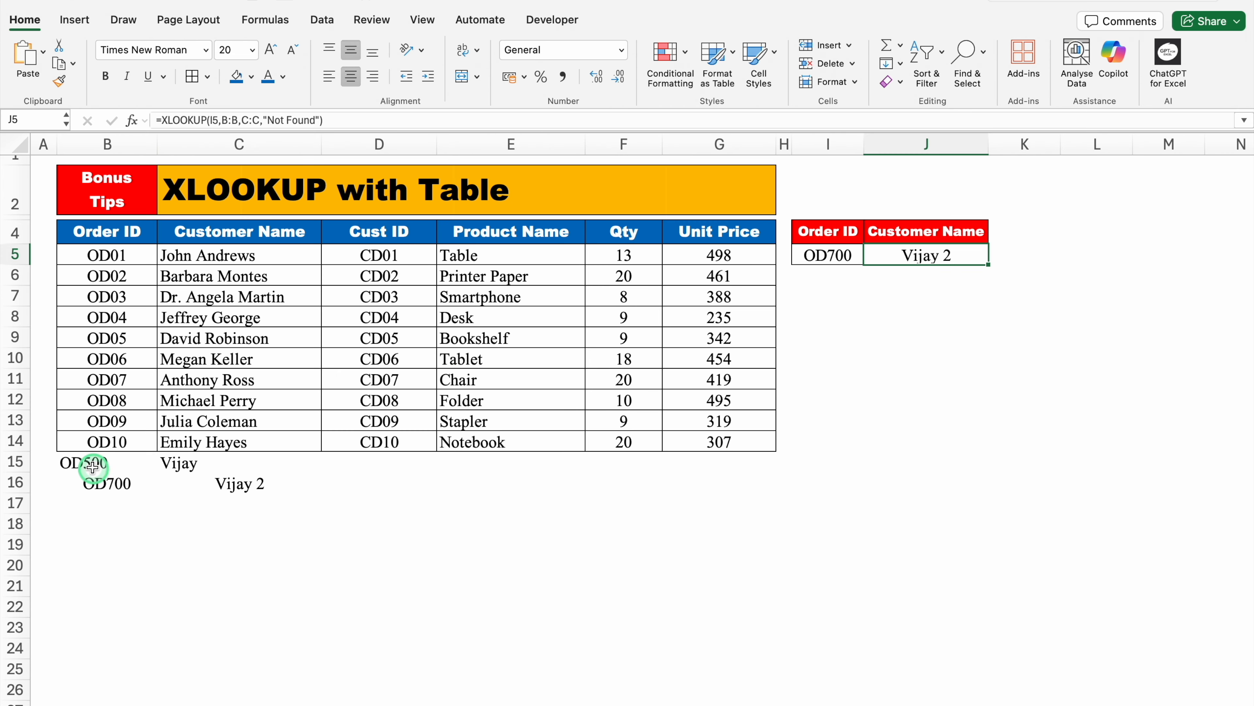
Clear the added records in B15:C17 and delete the XLOOKUP formula from J5.
left_click_drag(92, 467, 244, 512)
key("Delete")
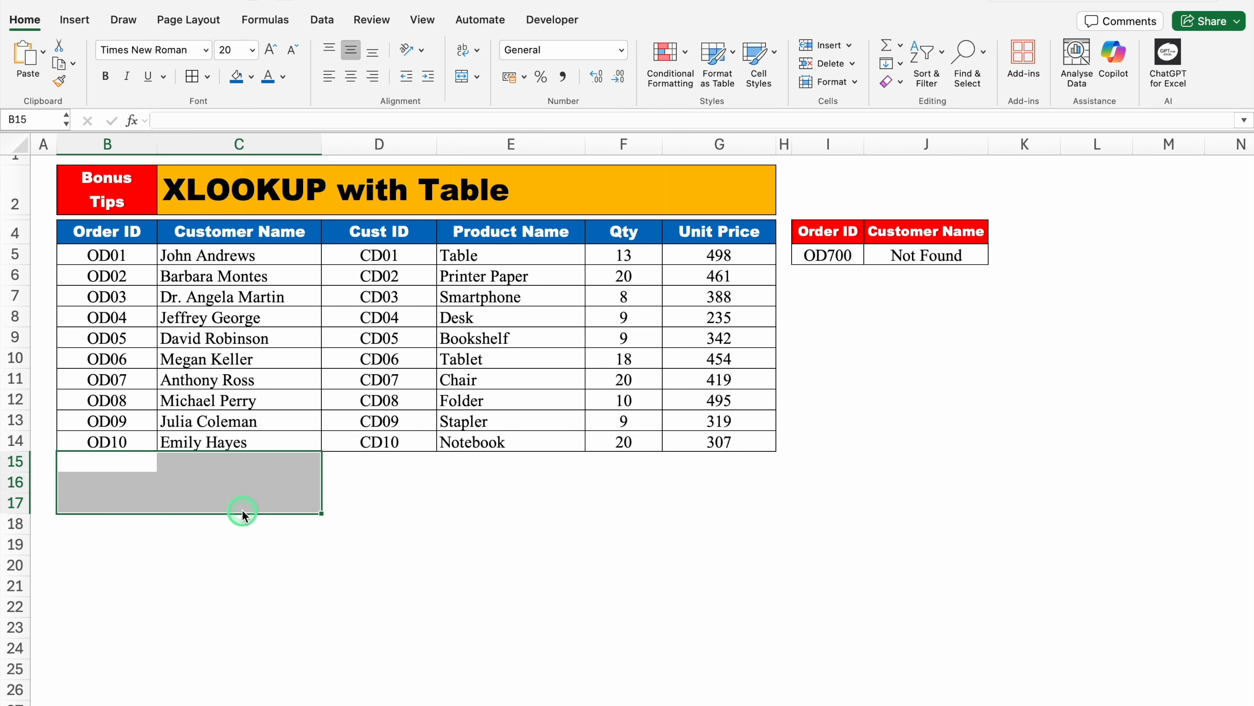
left_click(917, 256)
key("Delete")
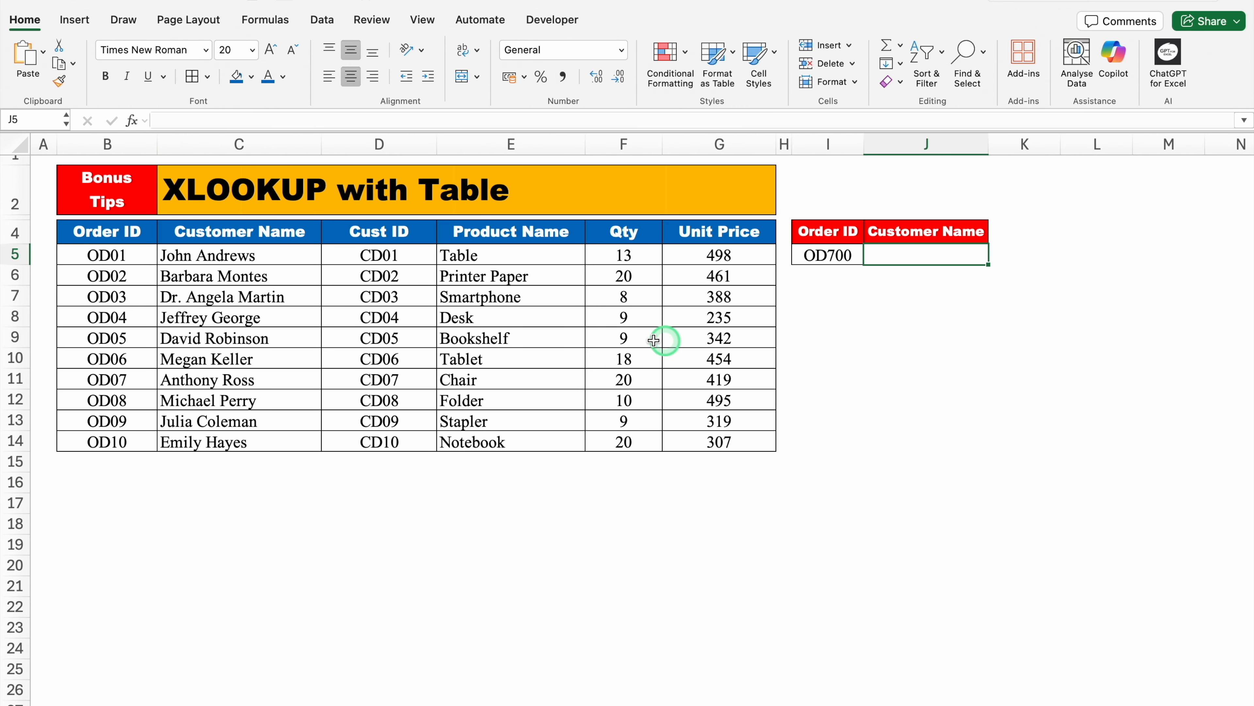
Convert the order data in $B$4:$G$14 into an Excel table with headers.
left_click(256, 277)
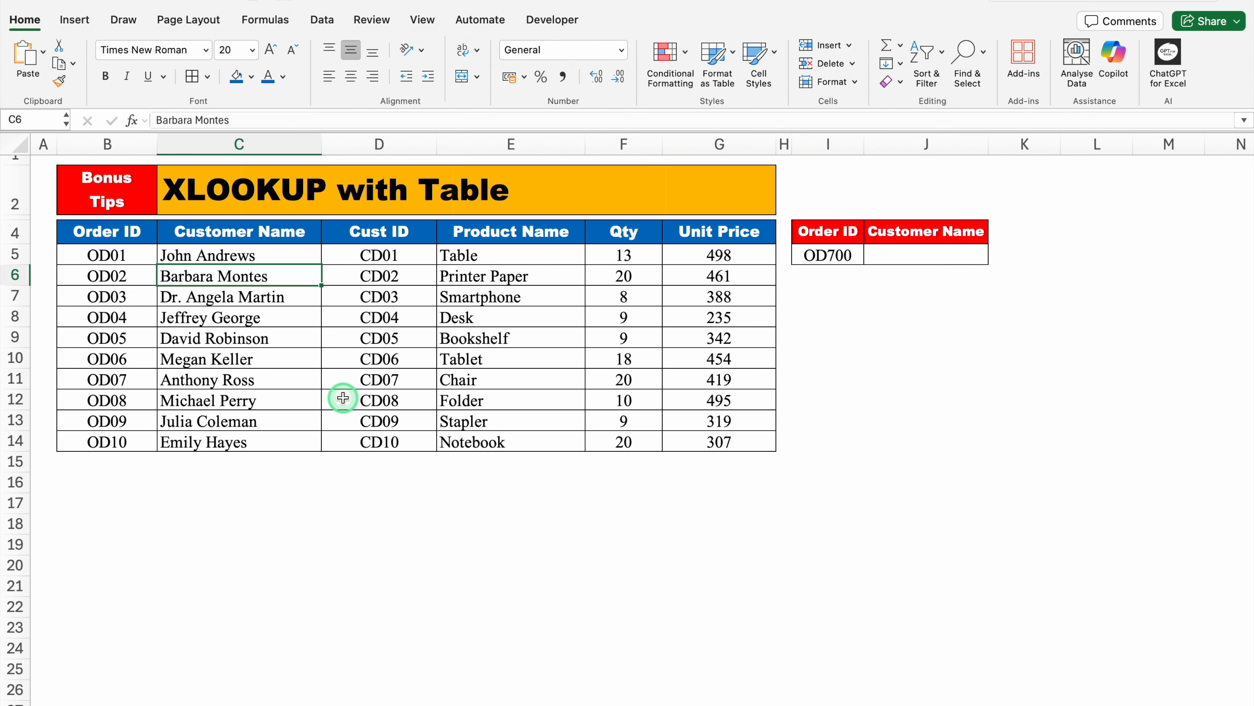
key("ctrl+t")
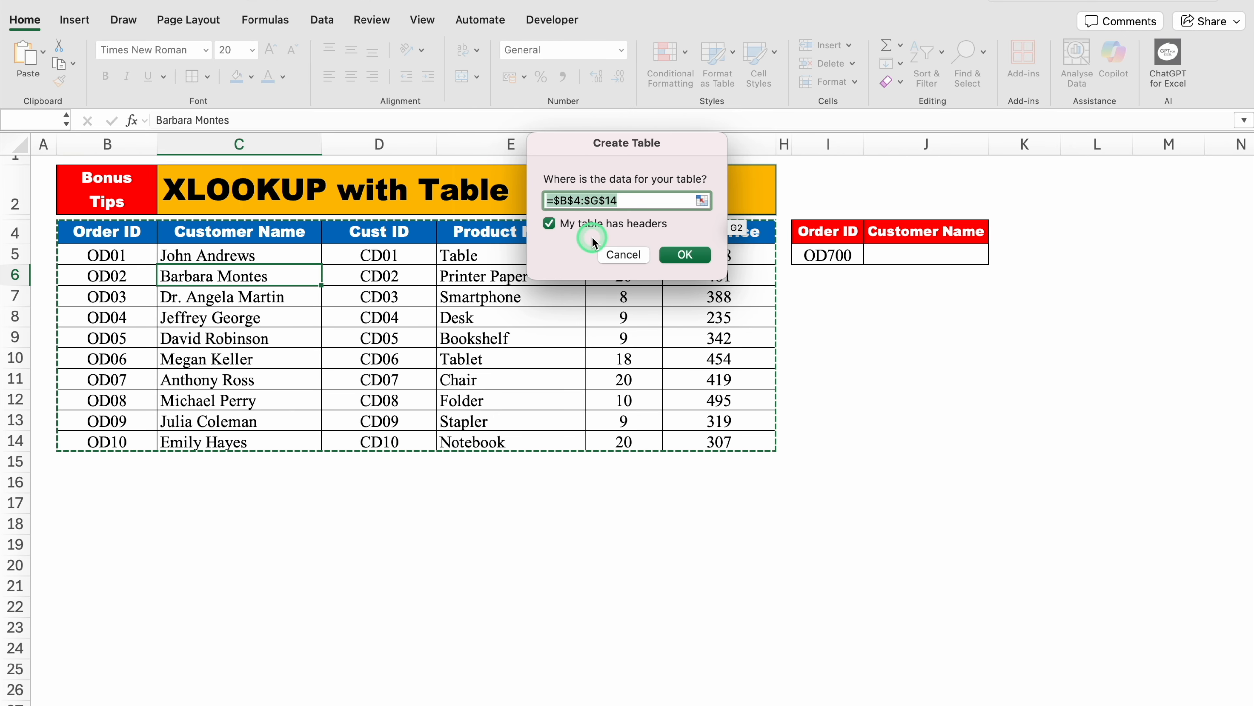
left_click(683, 256)
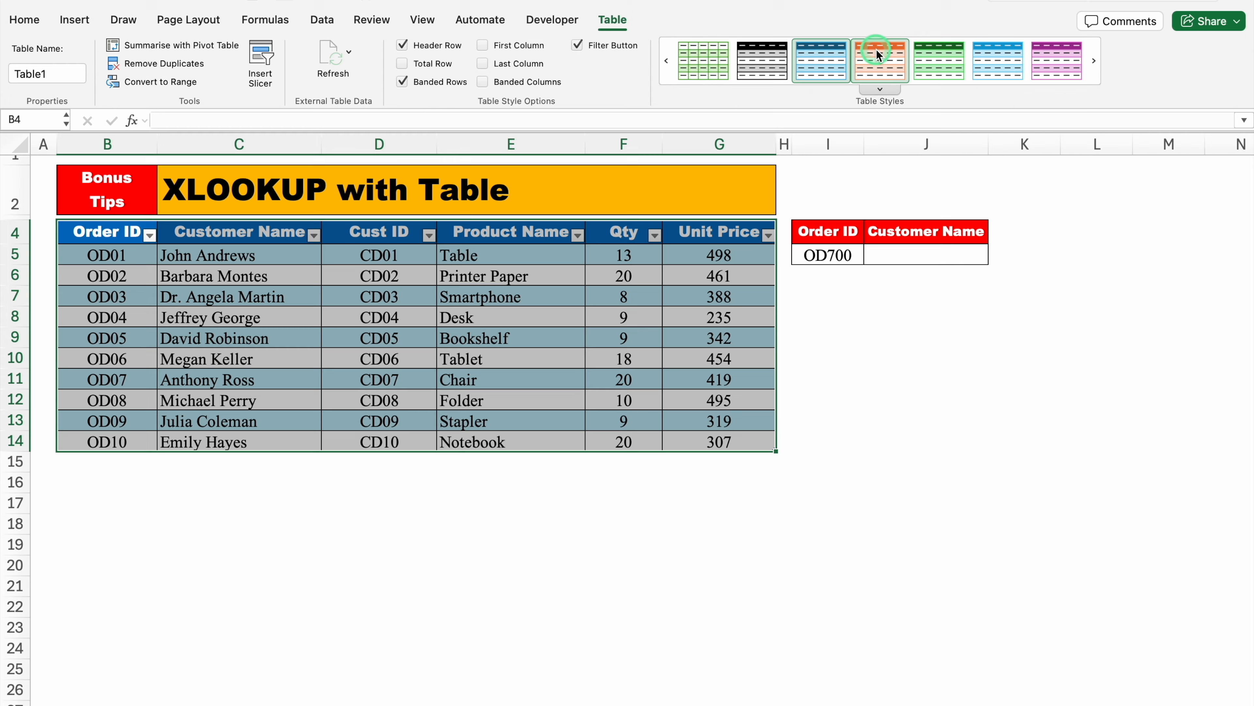
Apply the plain, uncoloured Light style to the table and turn off its filter buttons.
left_click(879, 90)
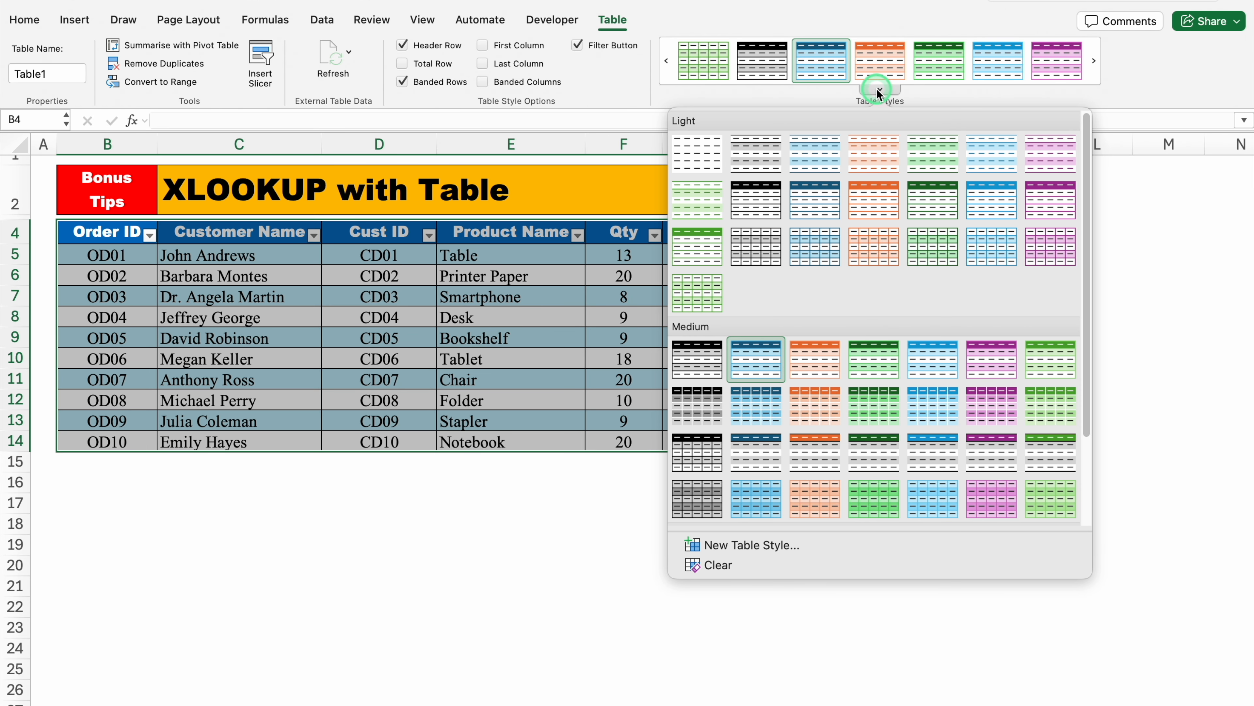
left_click(708, 163)
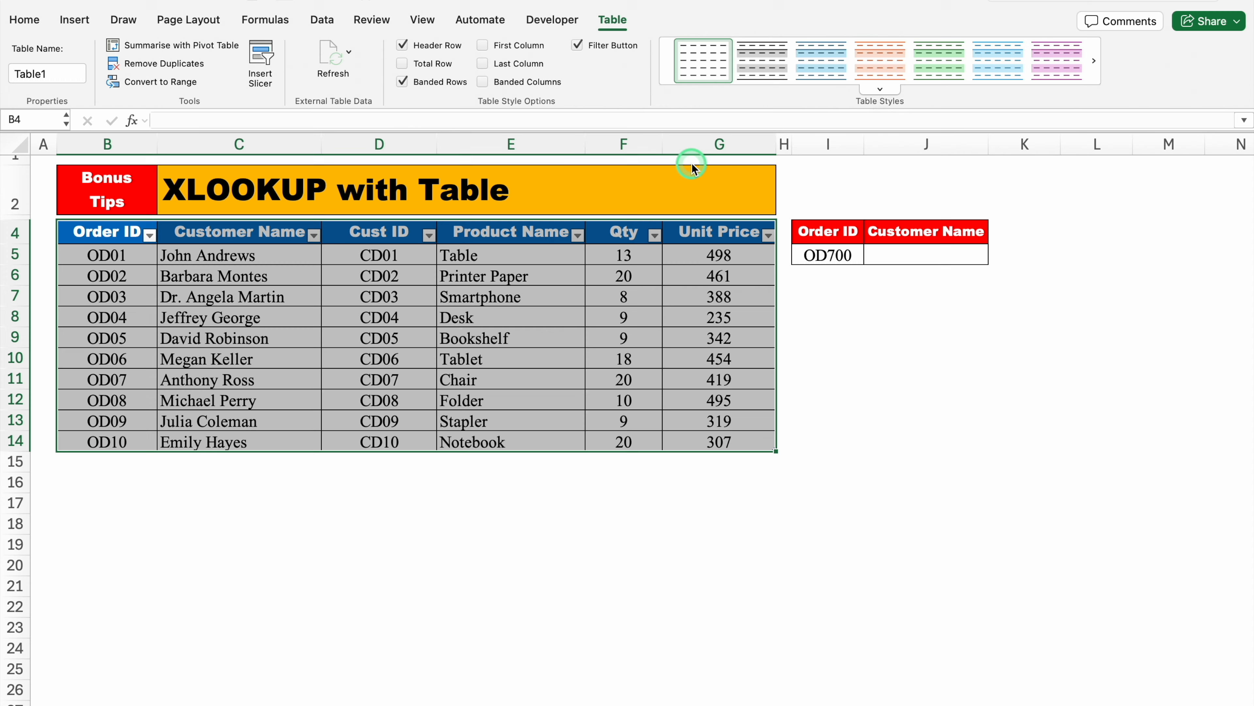
left_click(623, 22)
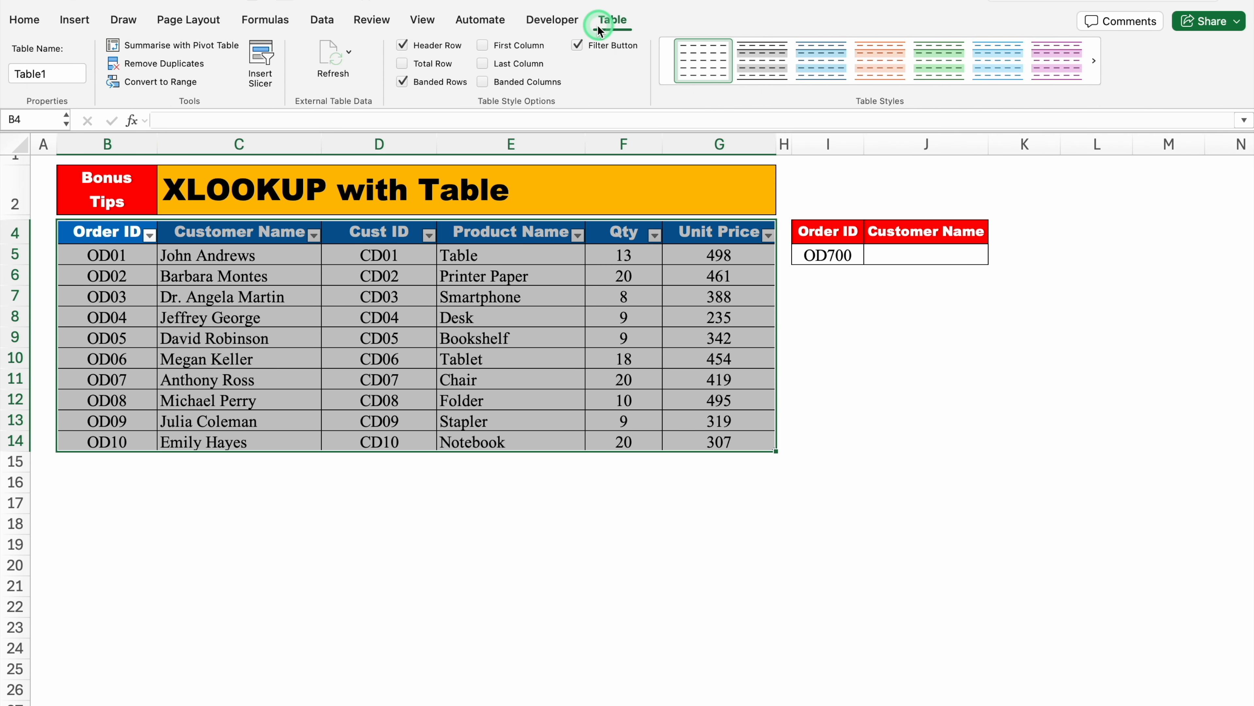
left_click(579, 47)
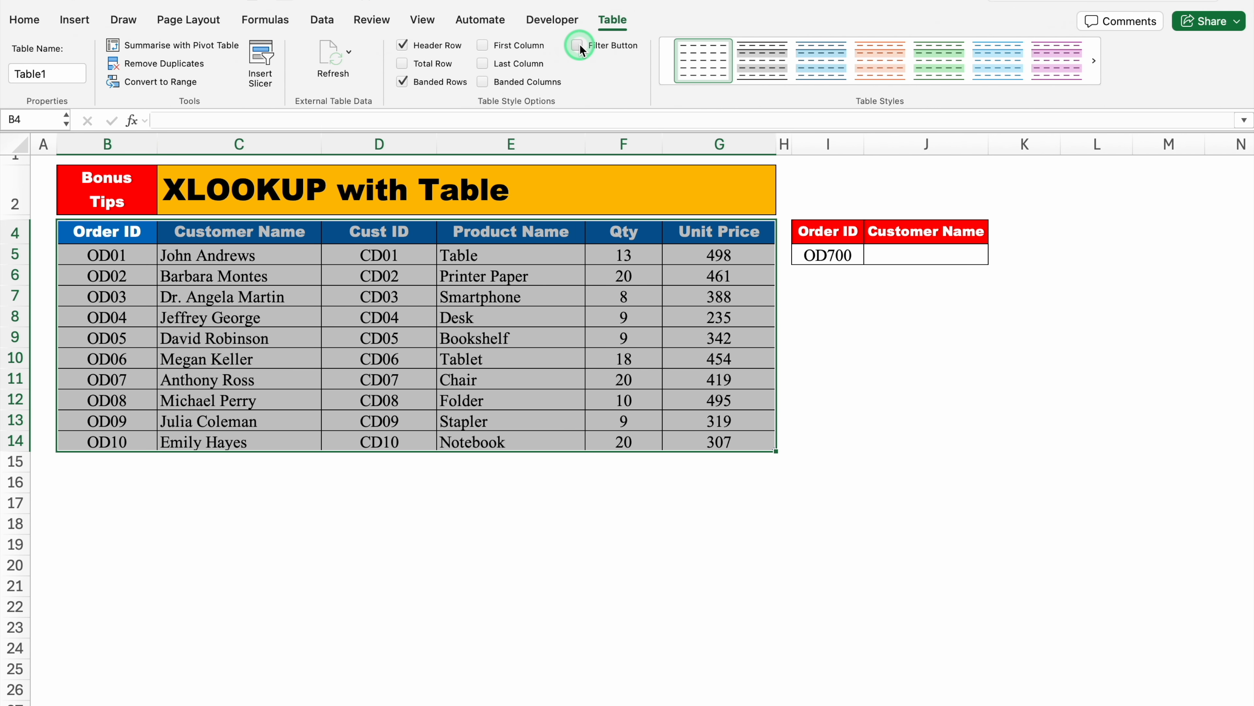
left_click(568, 400)
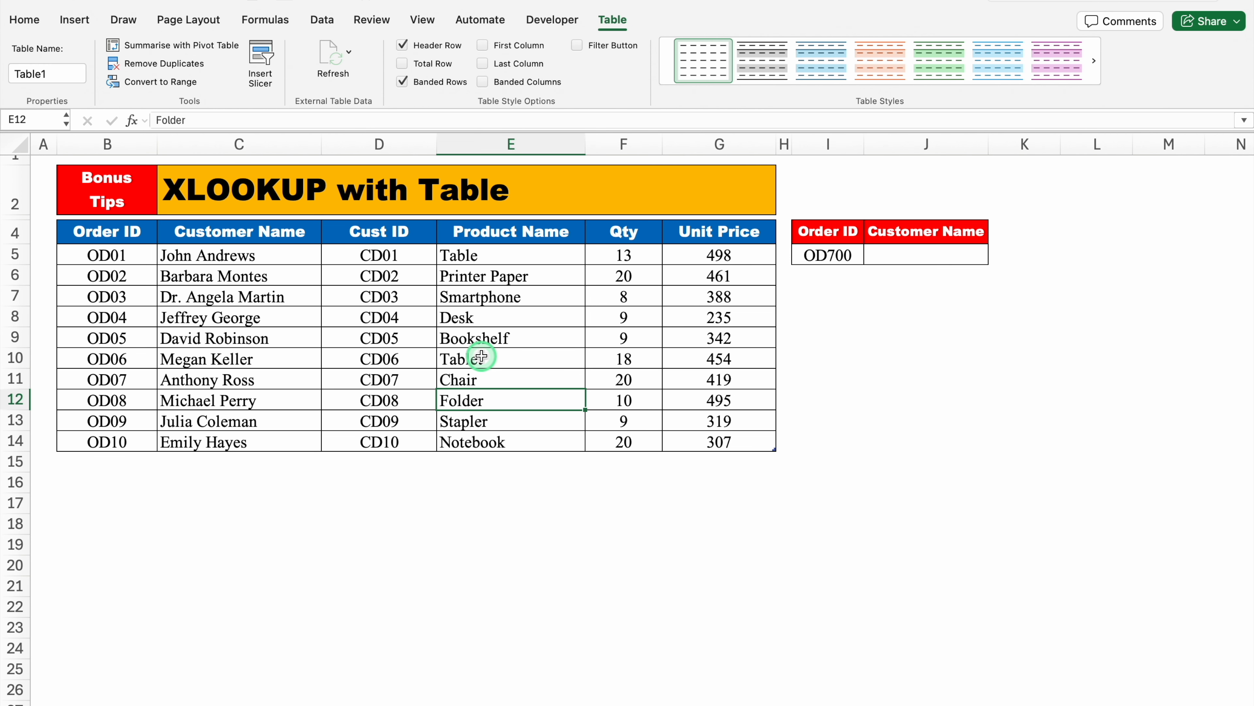
Enter =XLOOKUP(I5,Table1[[#All],[Order ID]],Table1[[#All],[Customer Name]]) in J5 and check the formula.
left_click(904, 255)
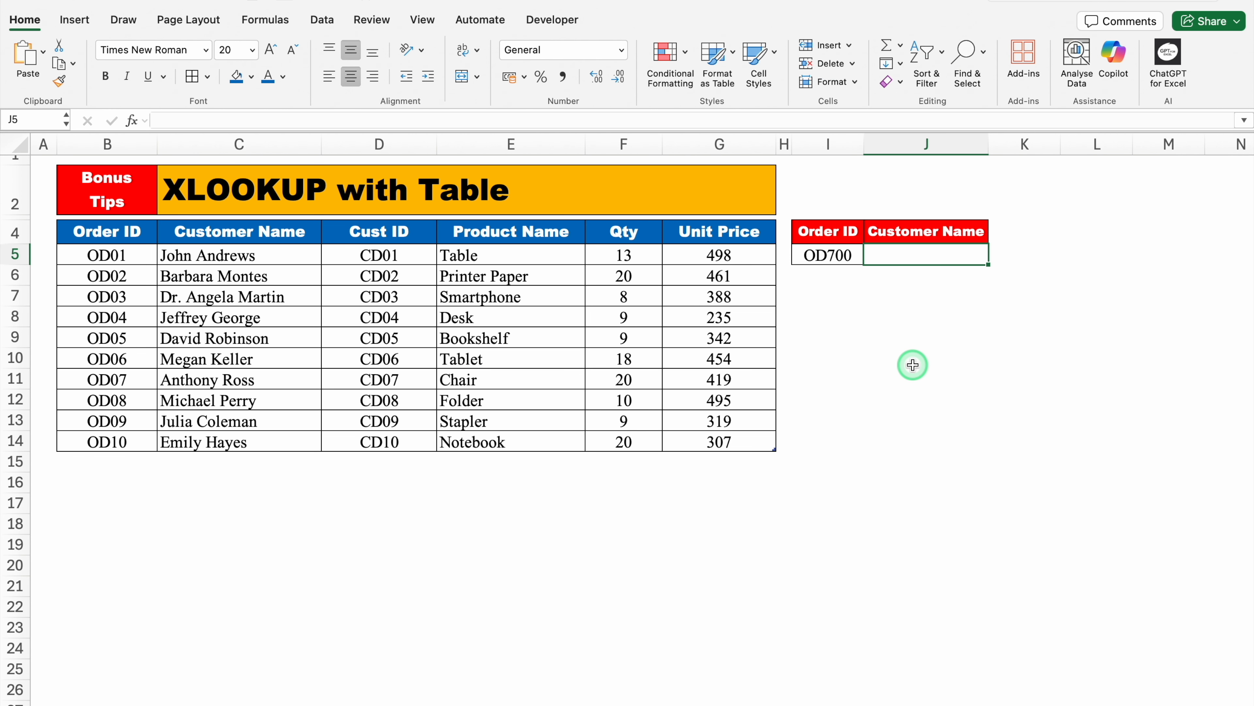
type("=")
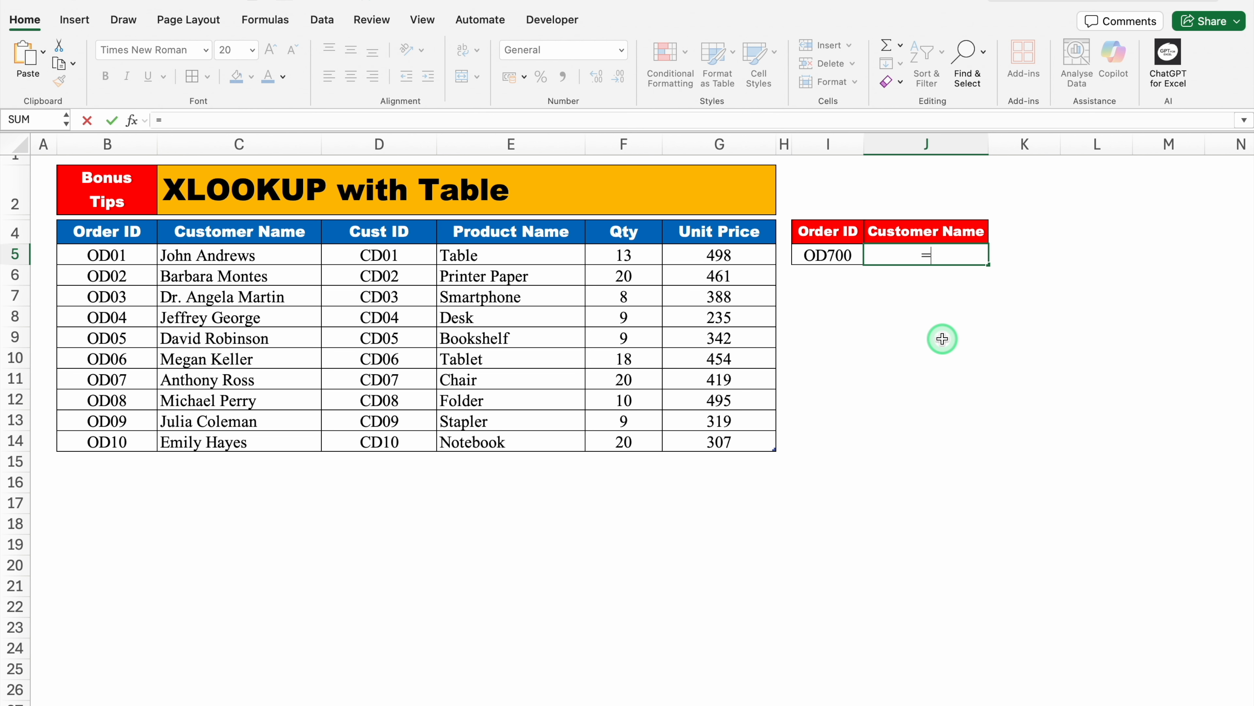
type("XL")
double_click(903, 290)
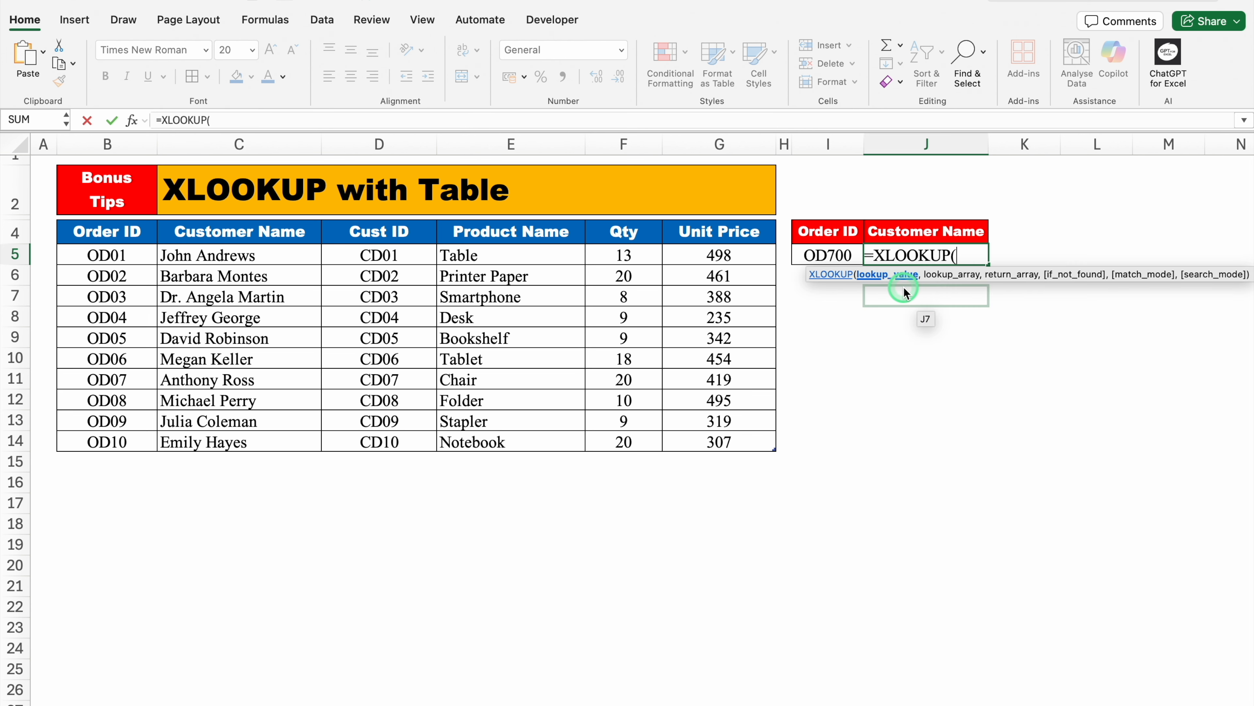
left_click(840, 254)
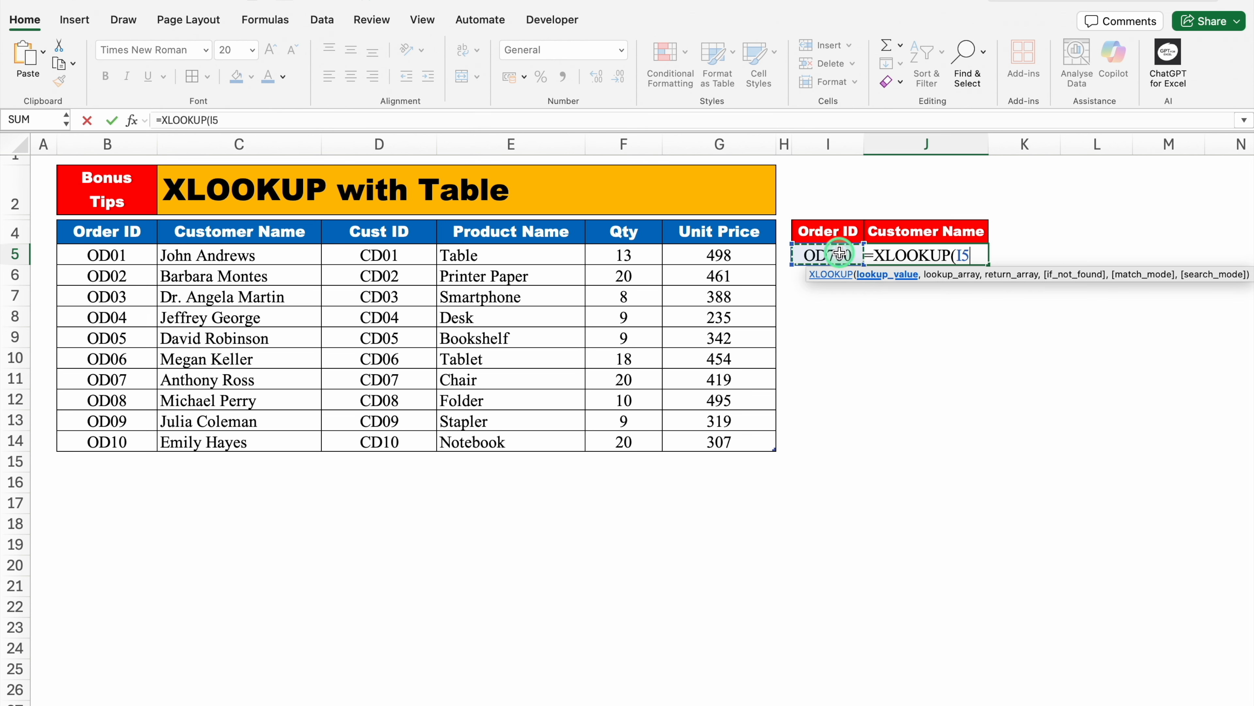
type(",")
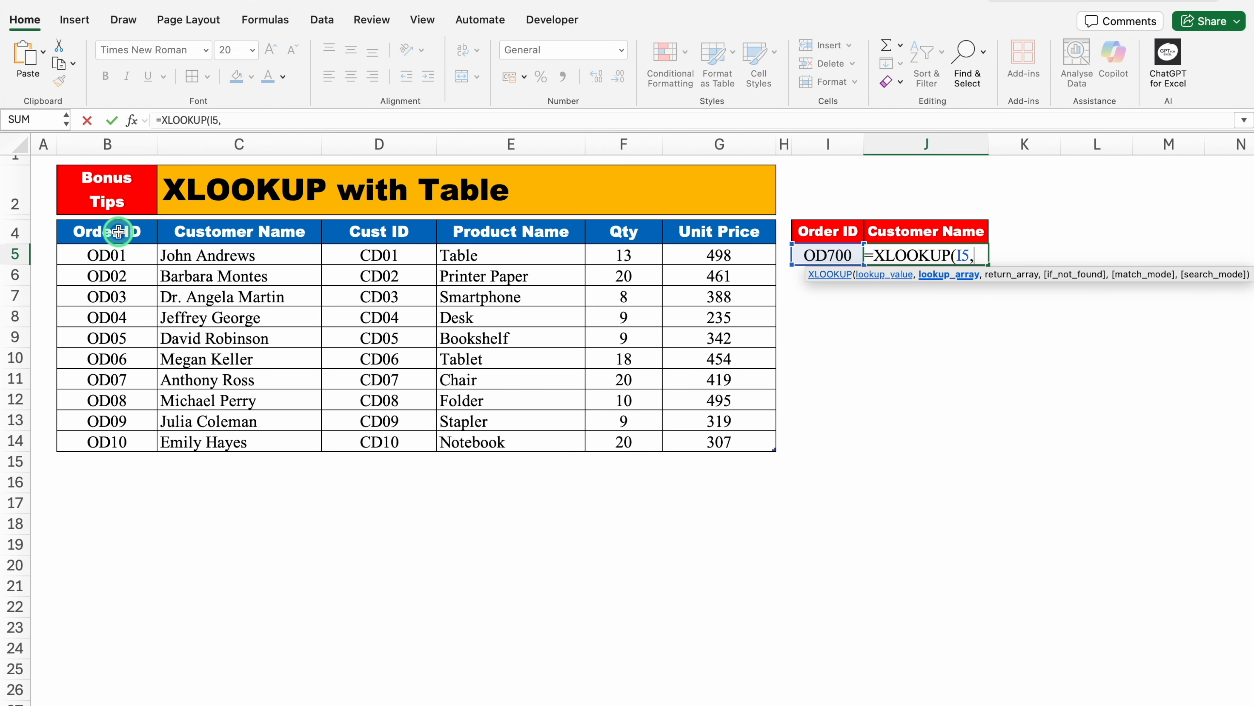
left_click_drag(119, 231, 118, 436)
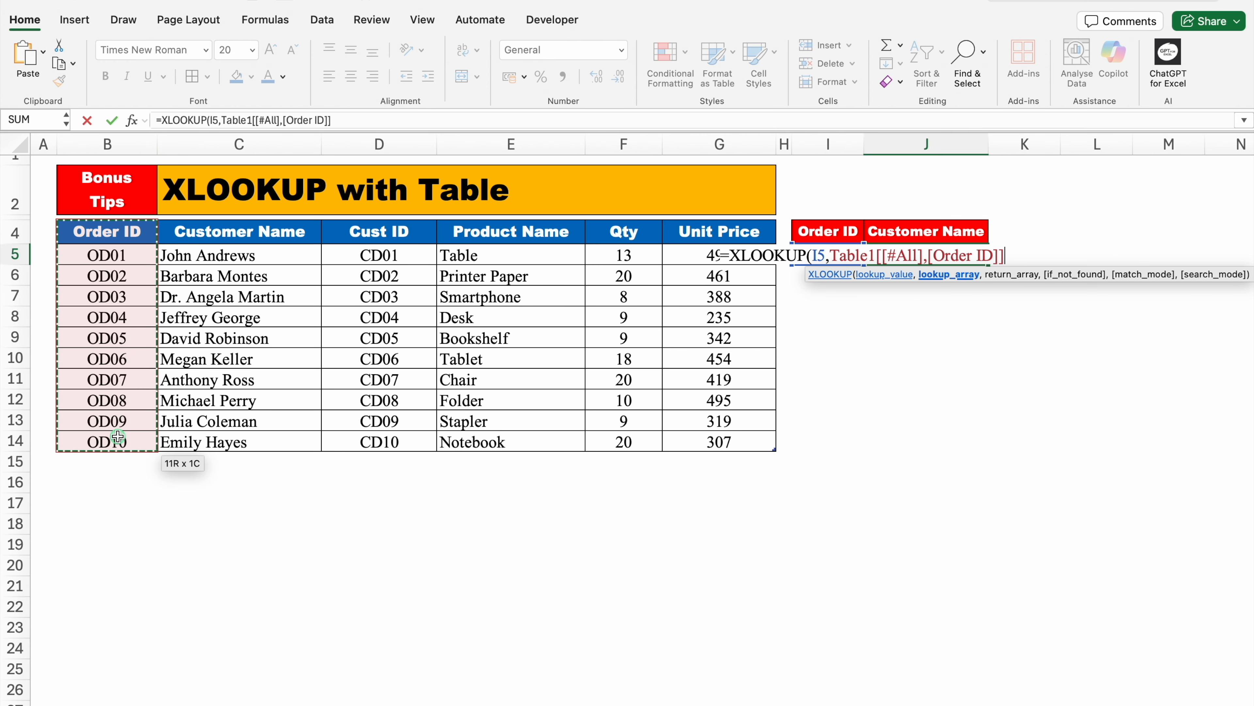
type(",")
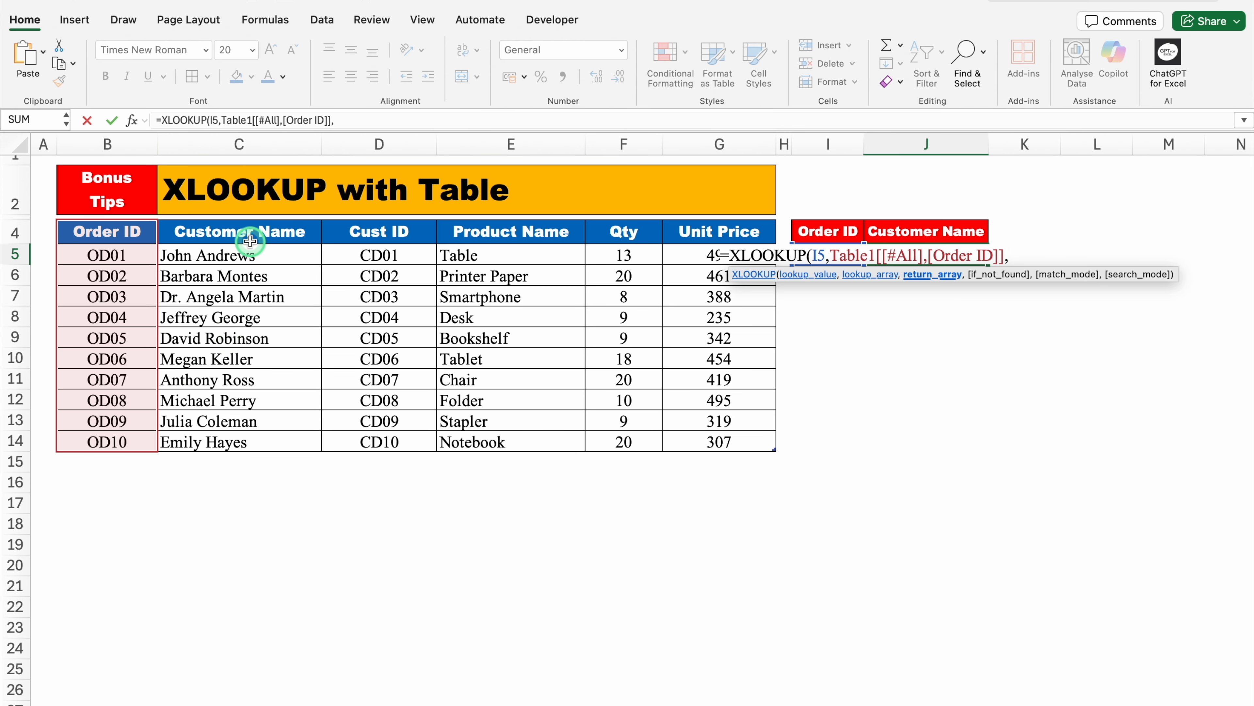
left_click_drag(246, 231, 248, 433)
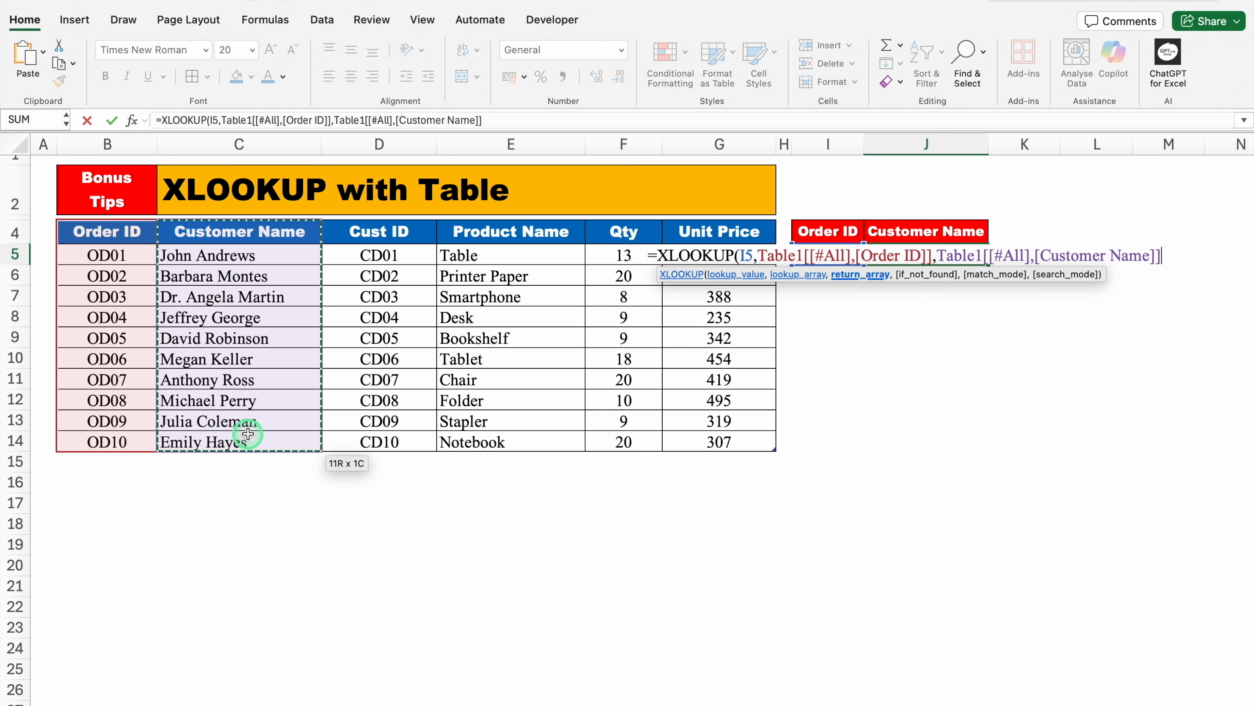
type(")")
key("Return")
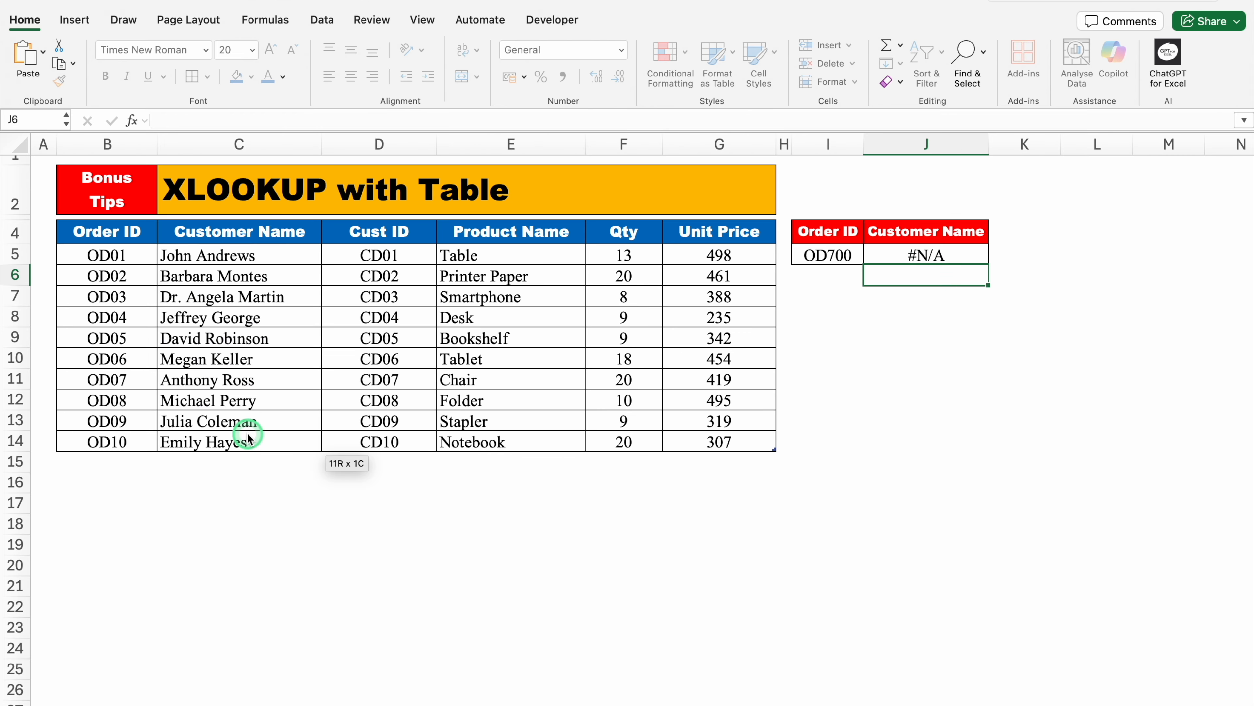
left_click(917, 255)
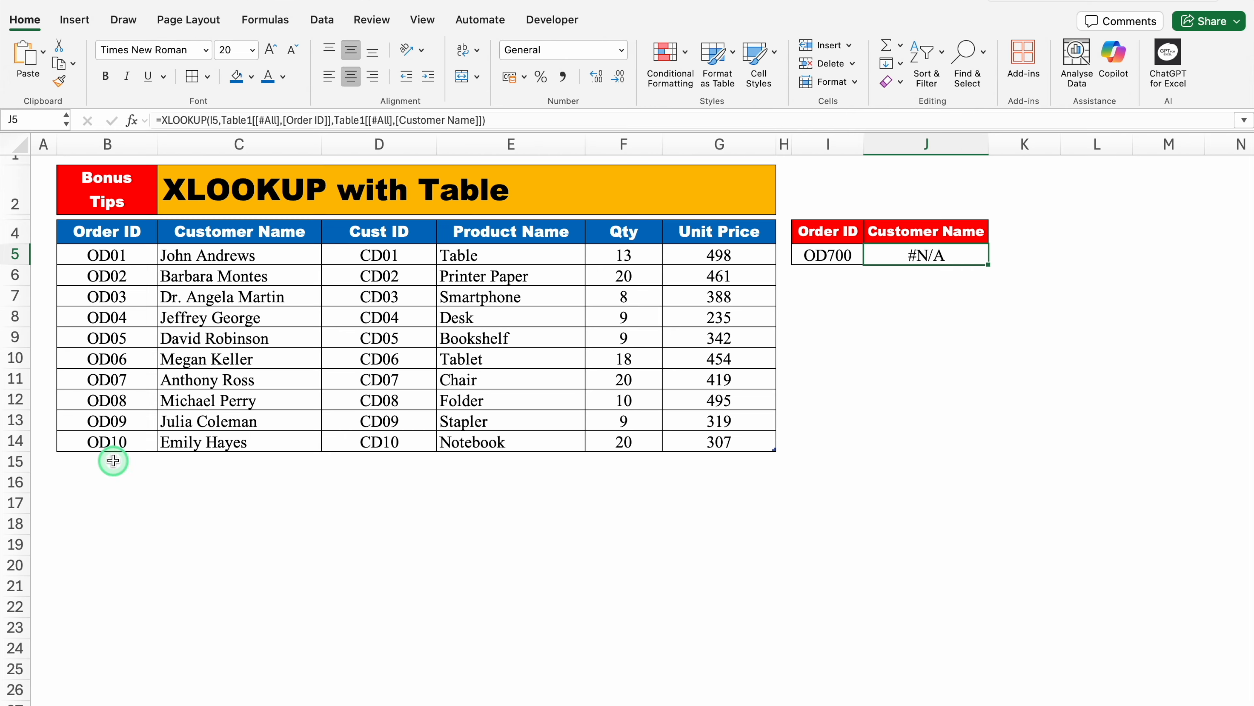
Add a record directly below the table, with the I5 order ID in B15 and the customer's first name in C15.
left_click(152, 465)
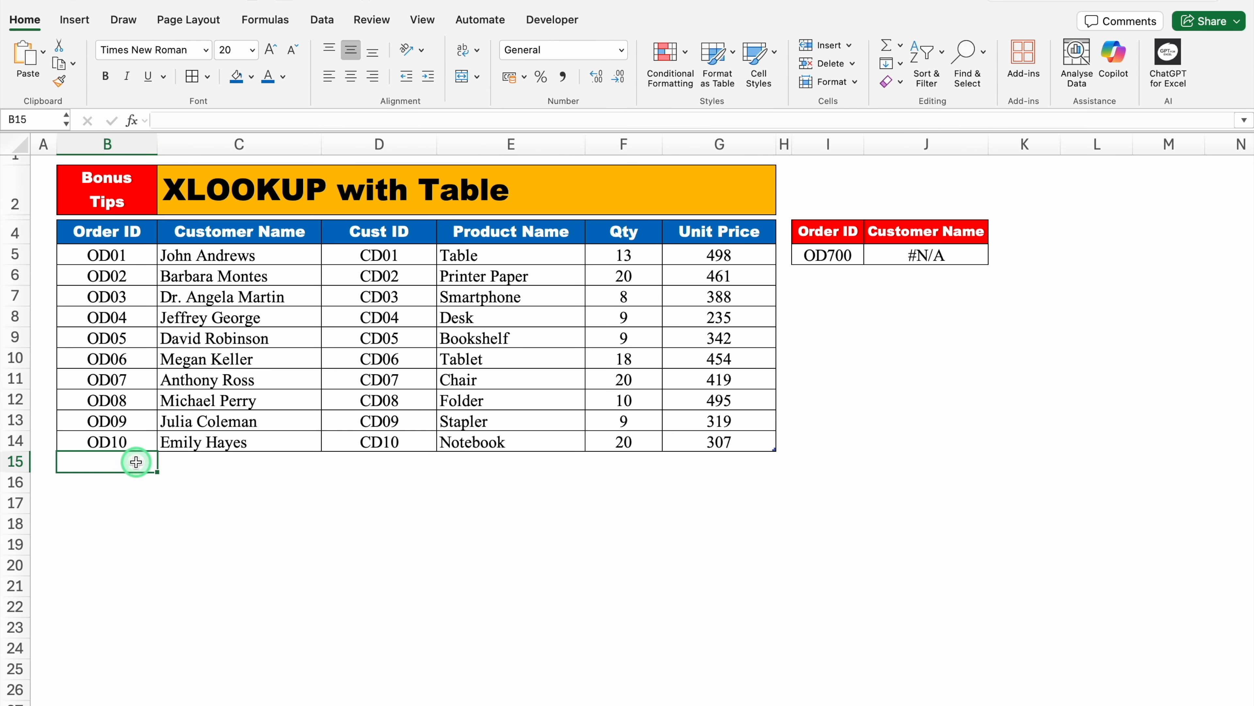
type("OD")
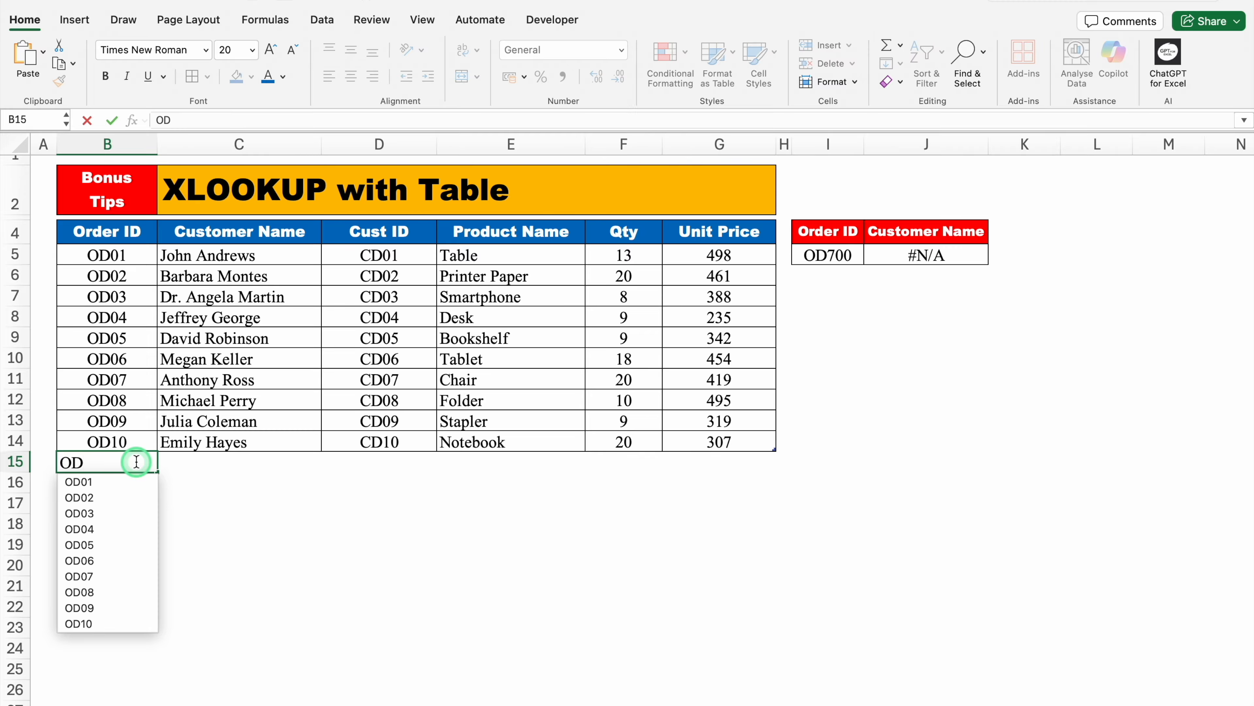
type("700")
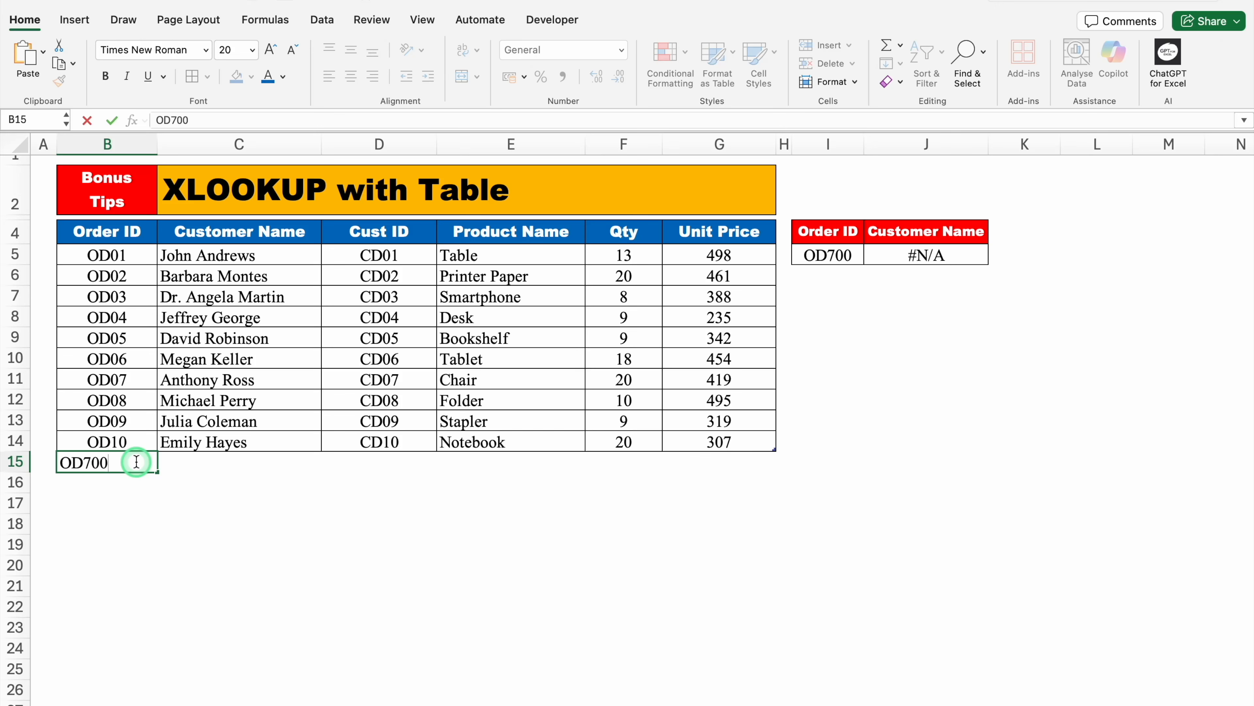
key("Return")
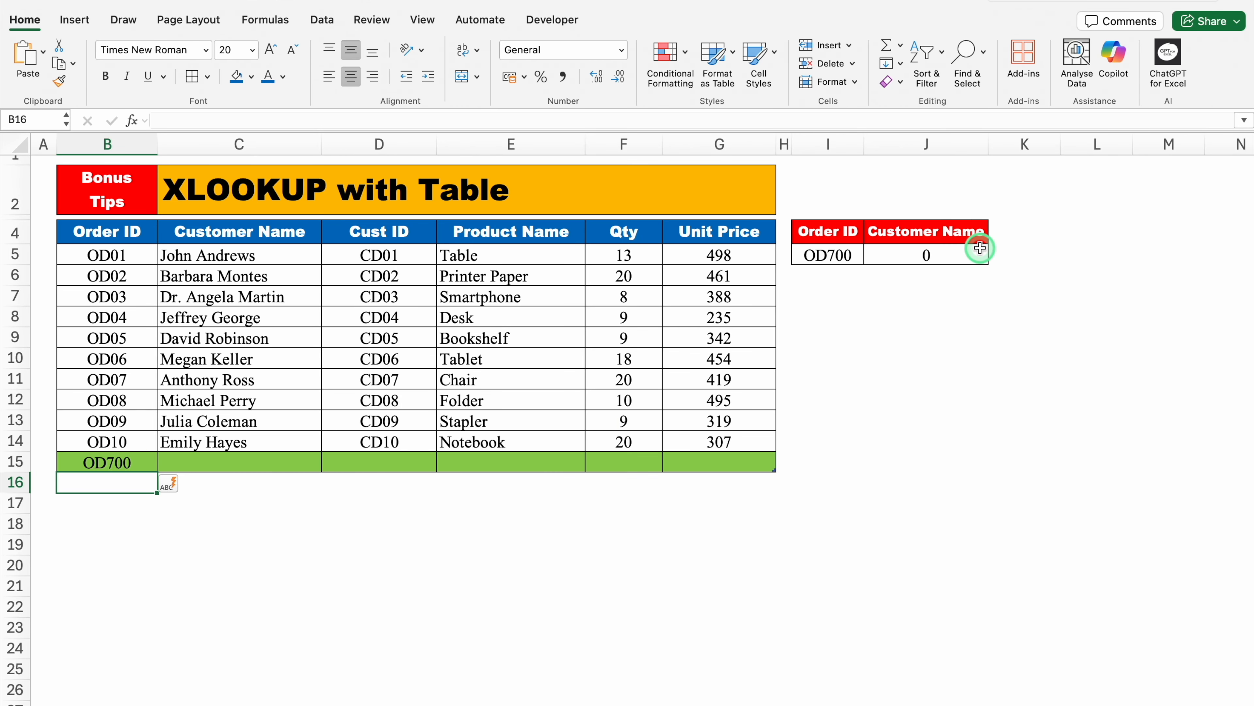
left_click(288, 462)
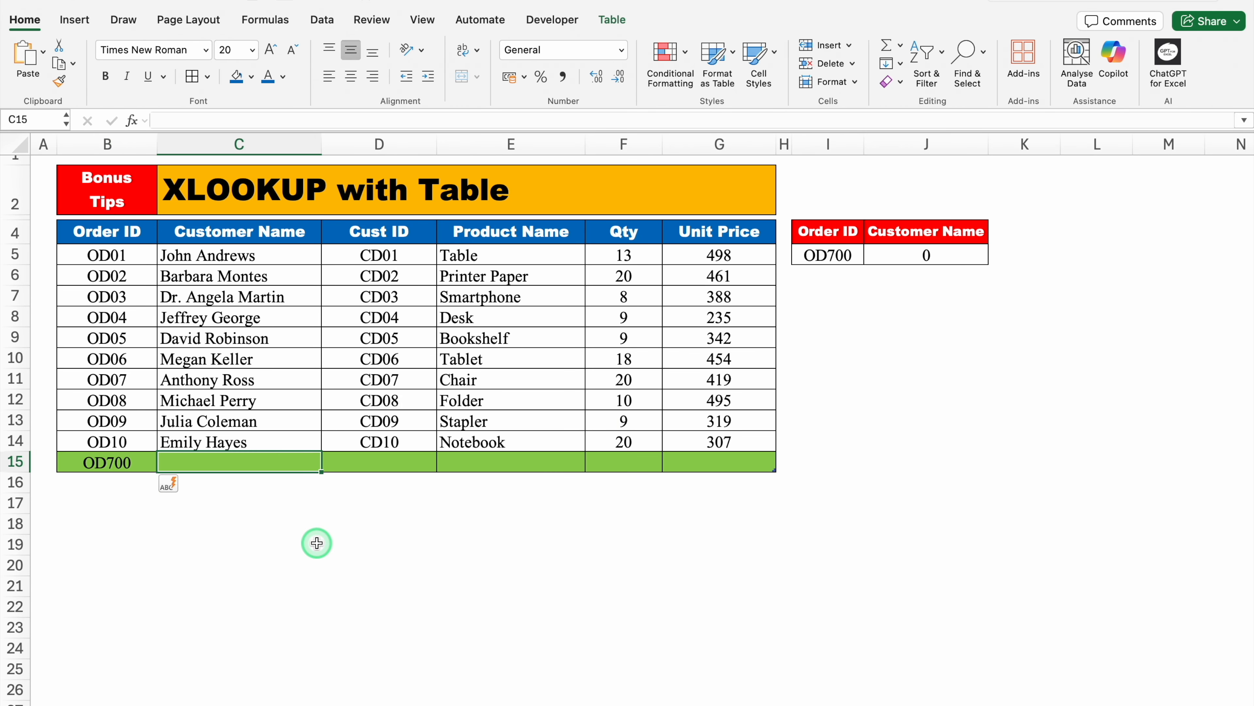
type("Vijay")
key("Return")
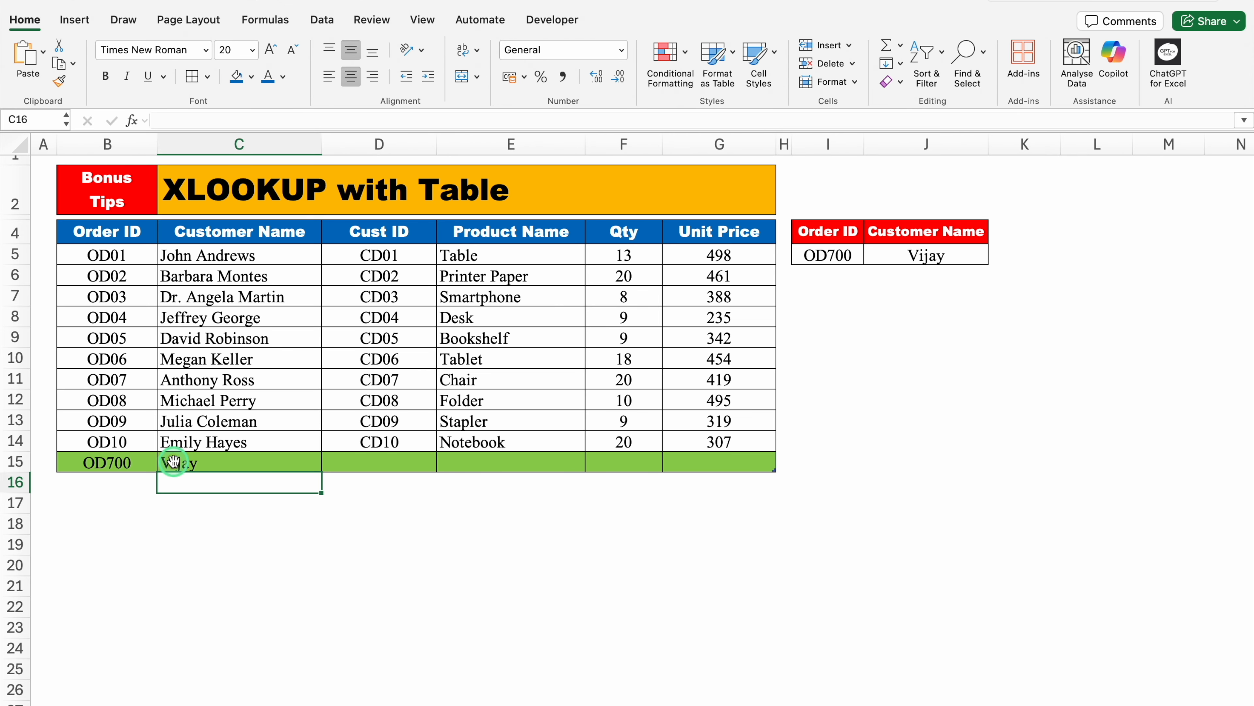
Add another record below the table, with a new order ID in B16 and the C15 customer name followed by 2 in C16.
left_click(119, 441)
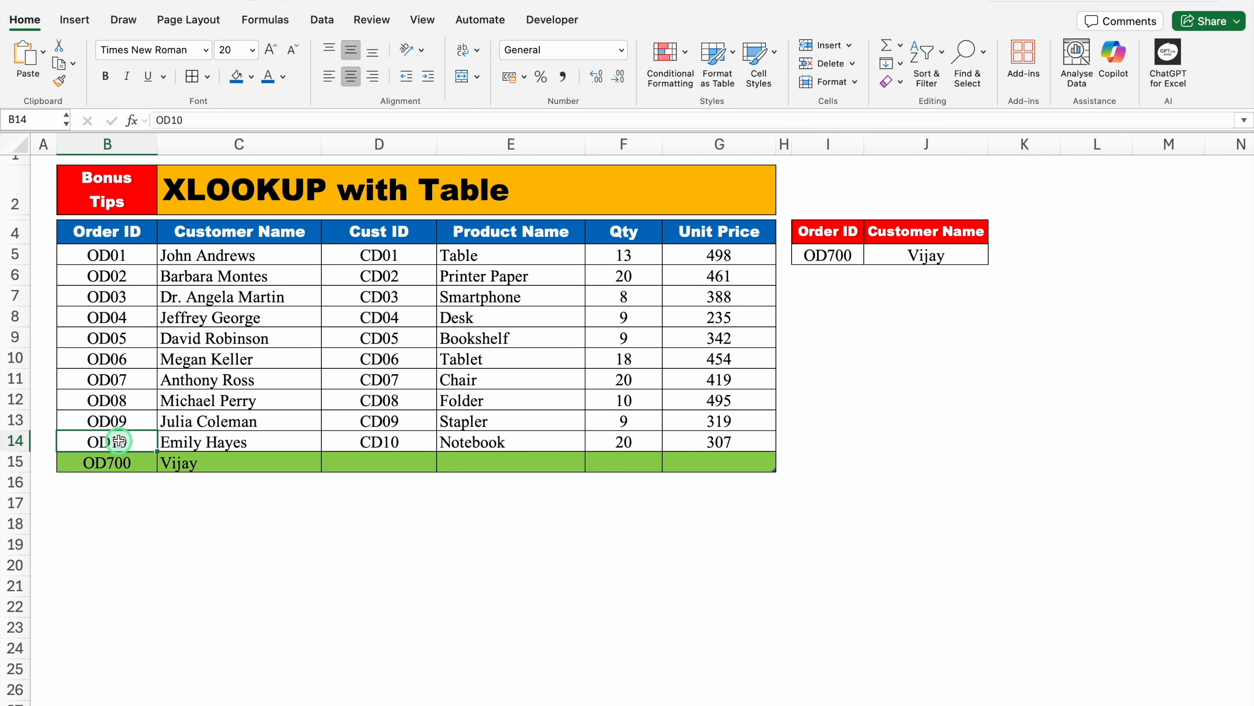
left_click(126, 479)
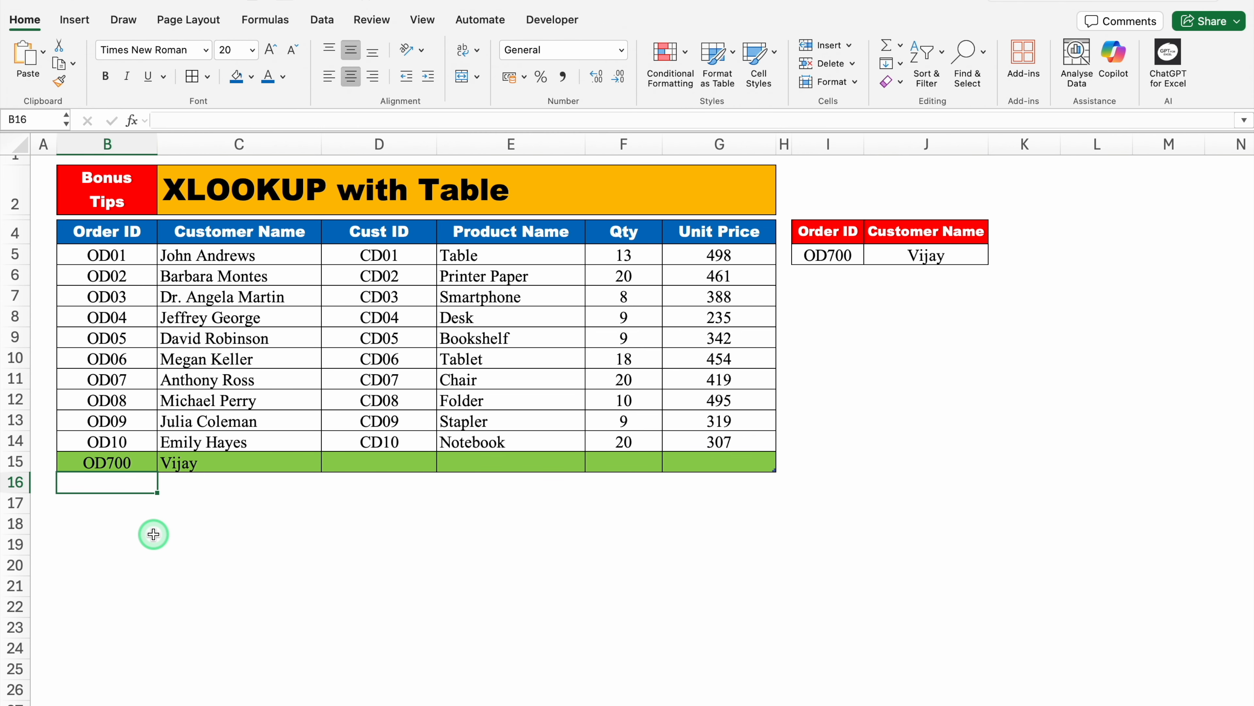
type("OD")
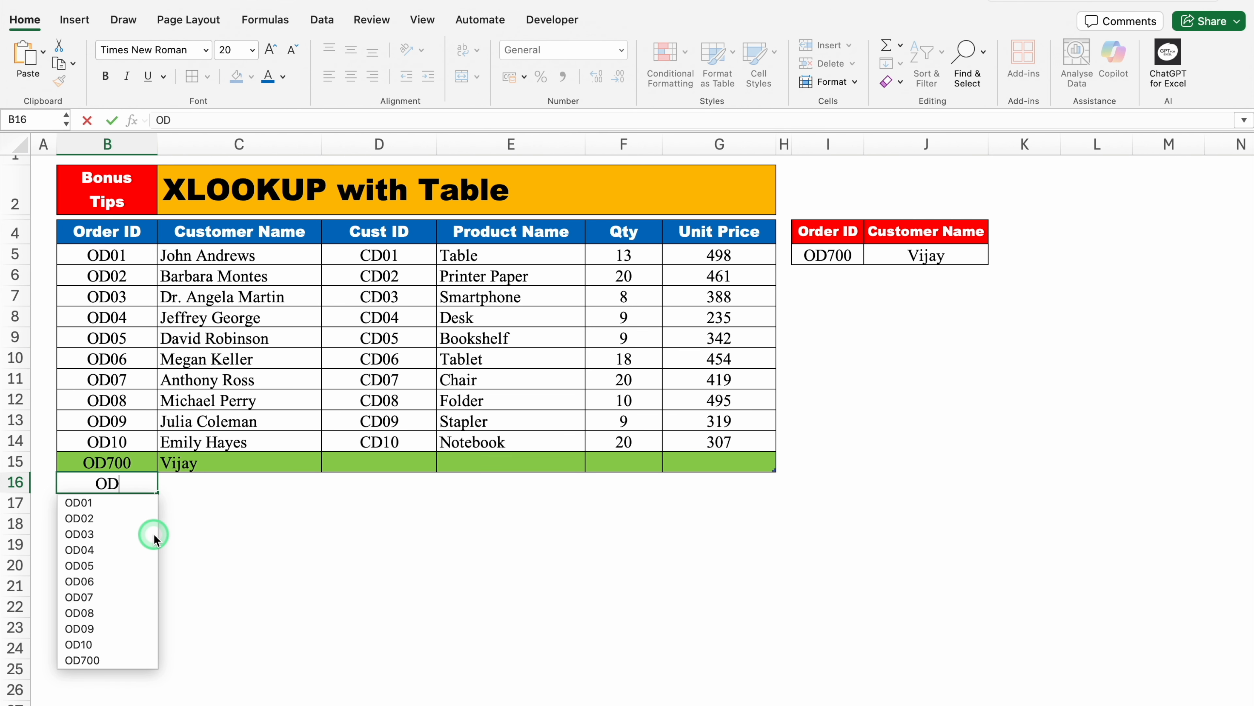
type("199")
key("Return")
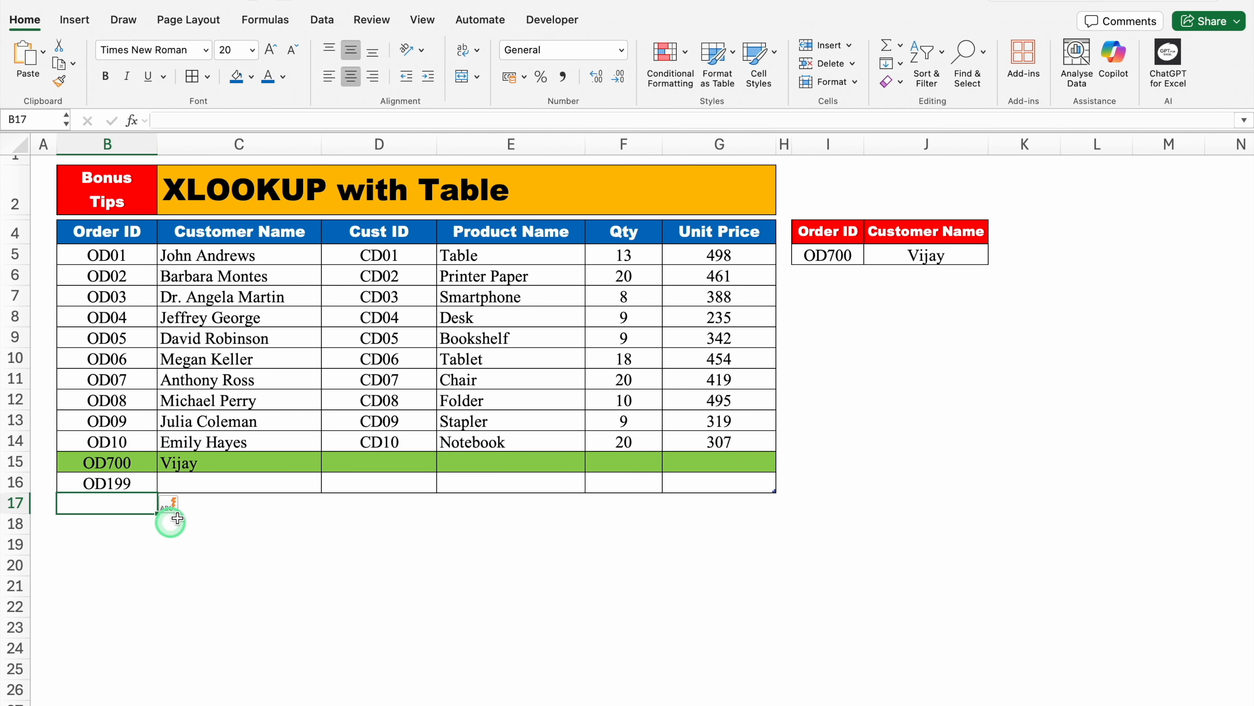
key("Up")
key("Right")
type("Vijay 2")
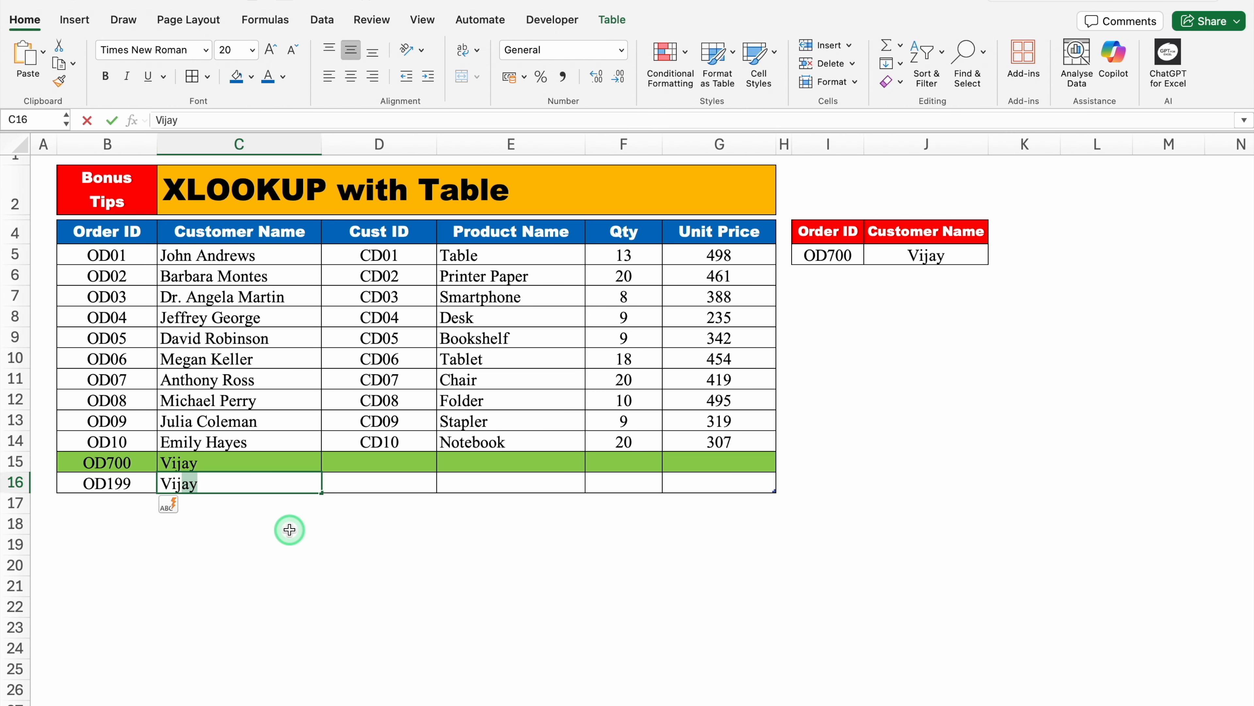
key("Return")
Replace the lookup order ID in I5 with the order ID from B16.
left_click(828, 270)
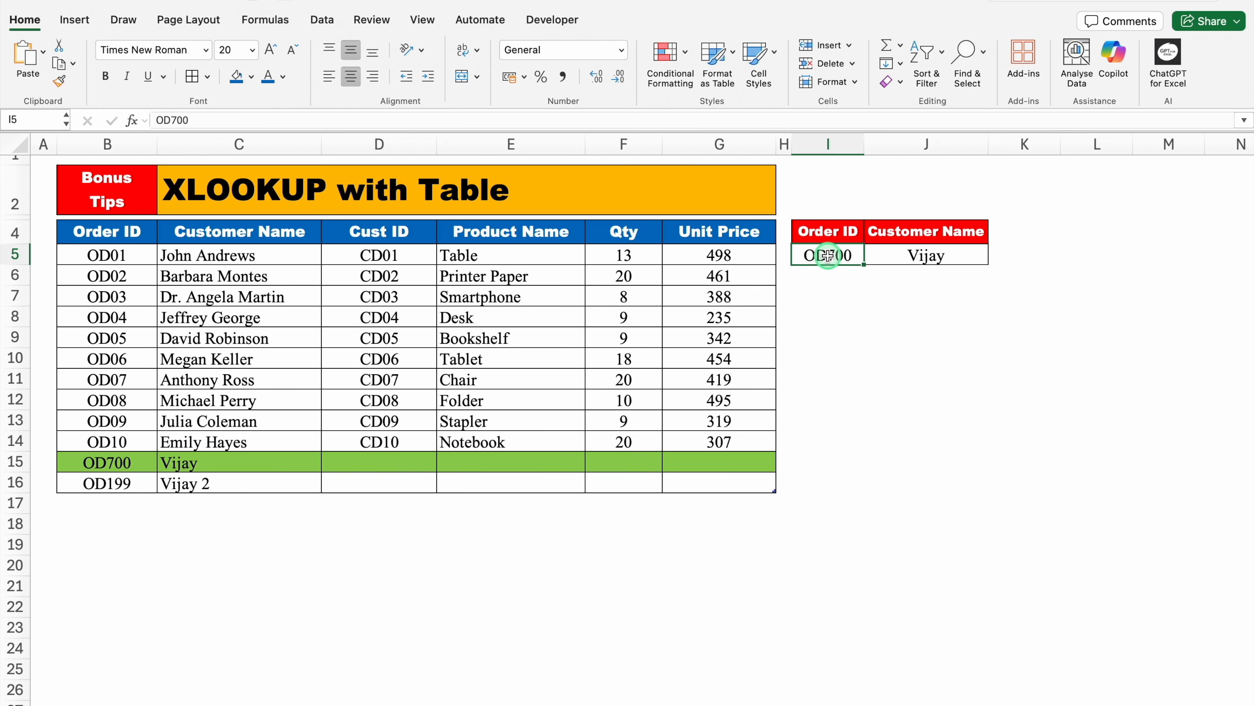
type("OD199")
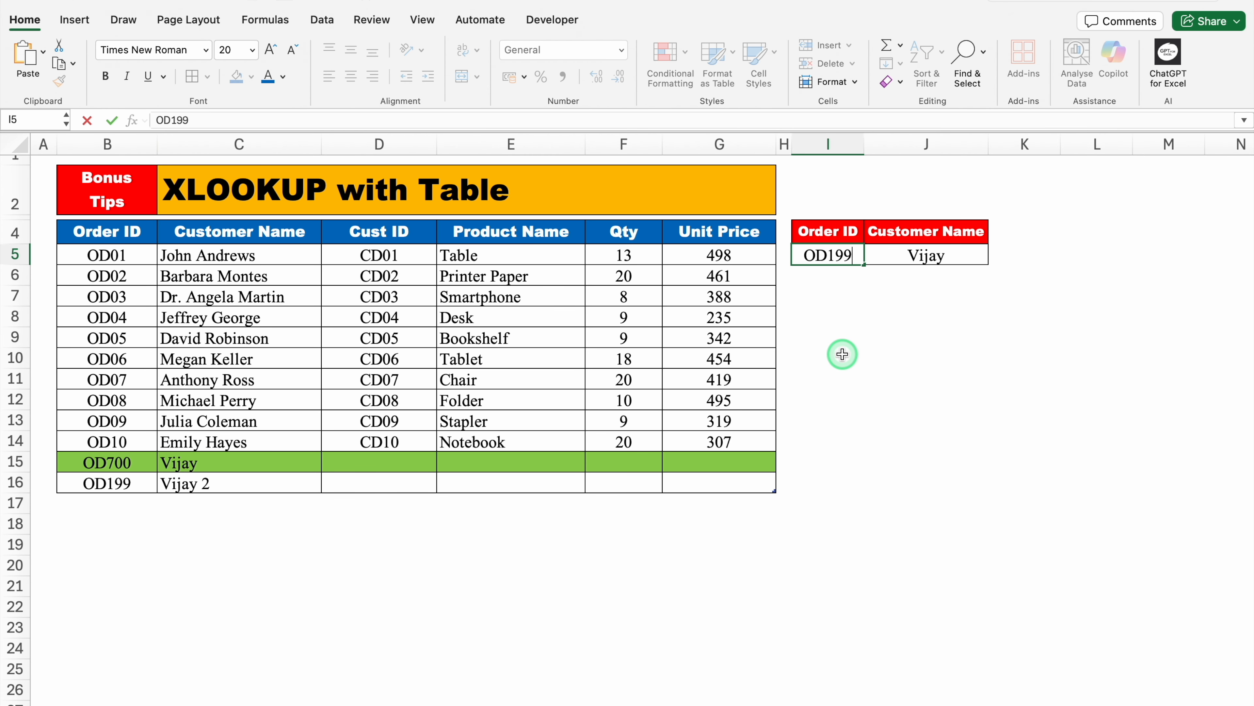
key("Return")
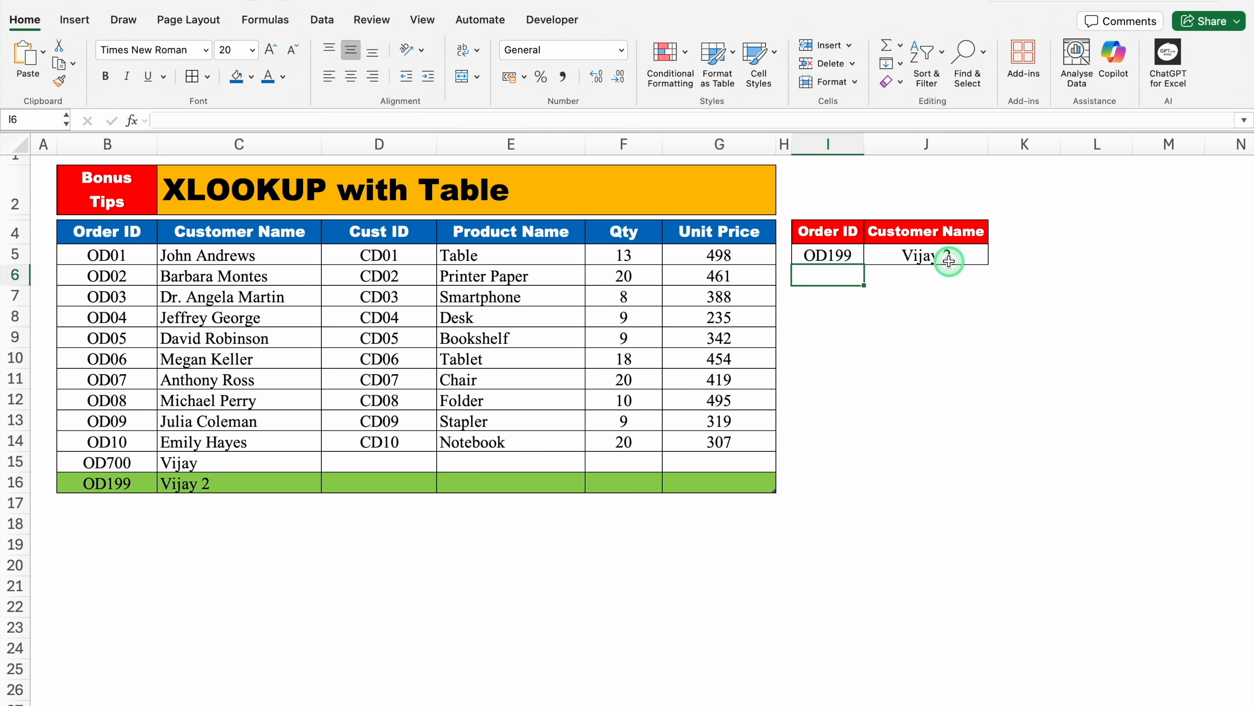
left_click(949, 357)
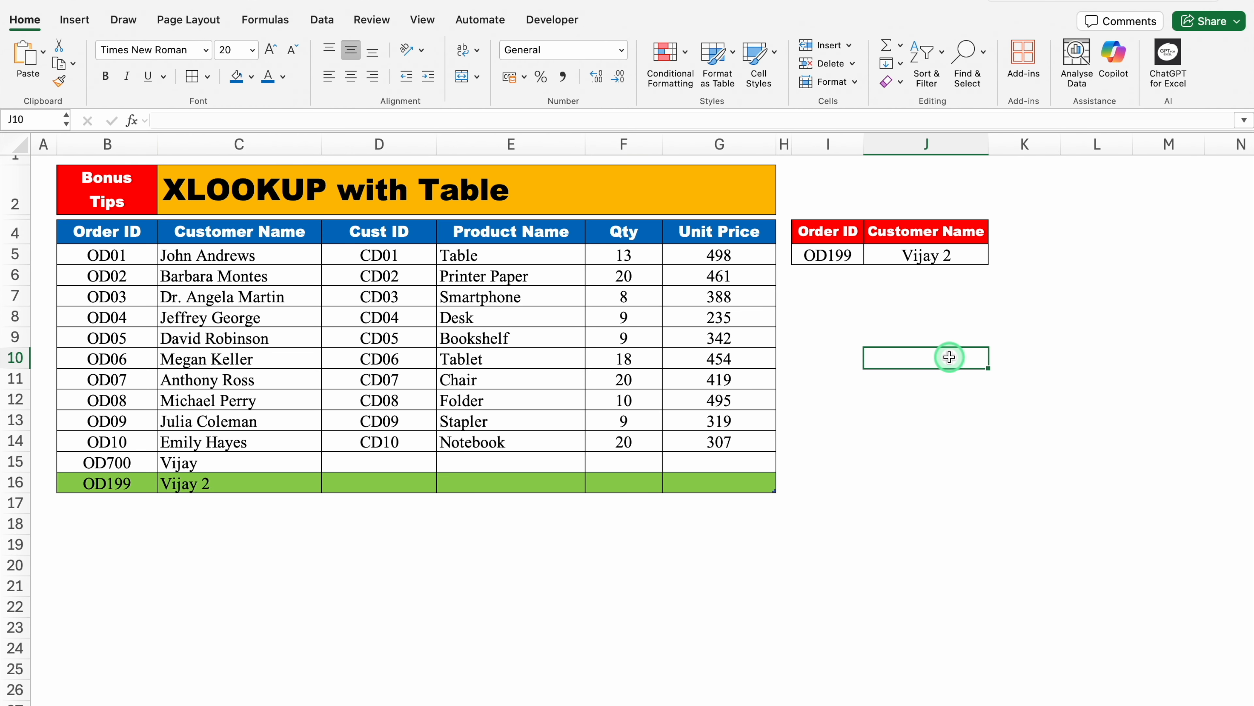